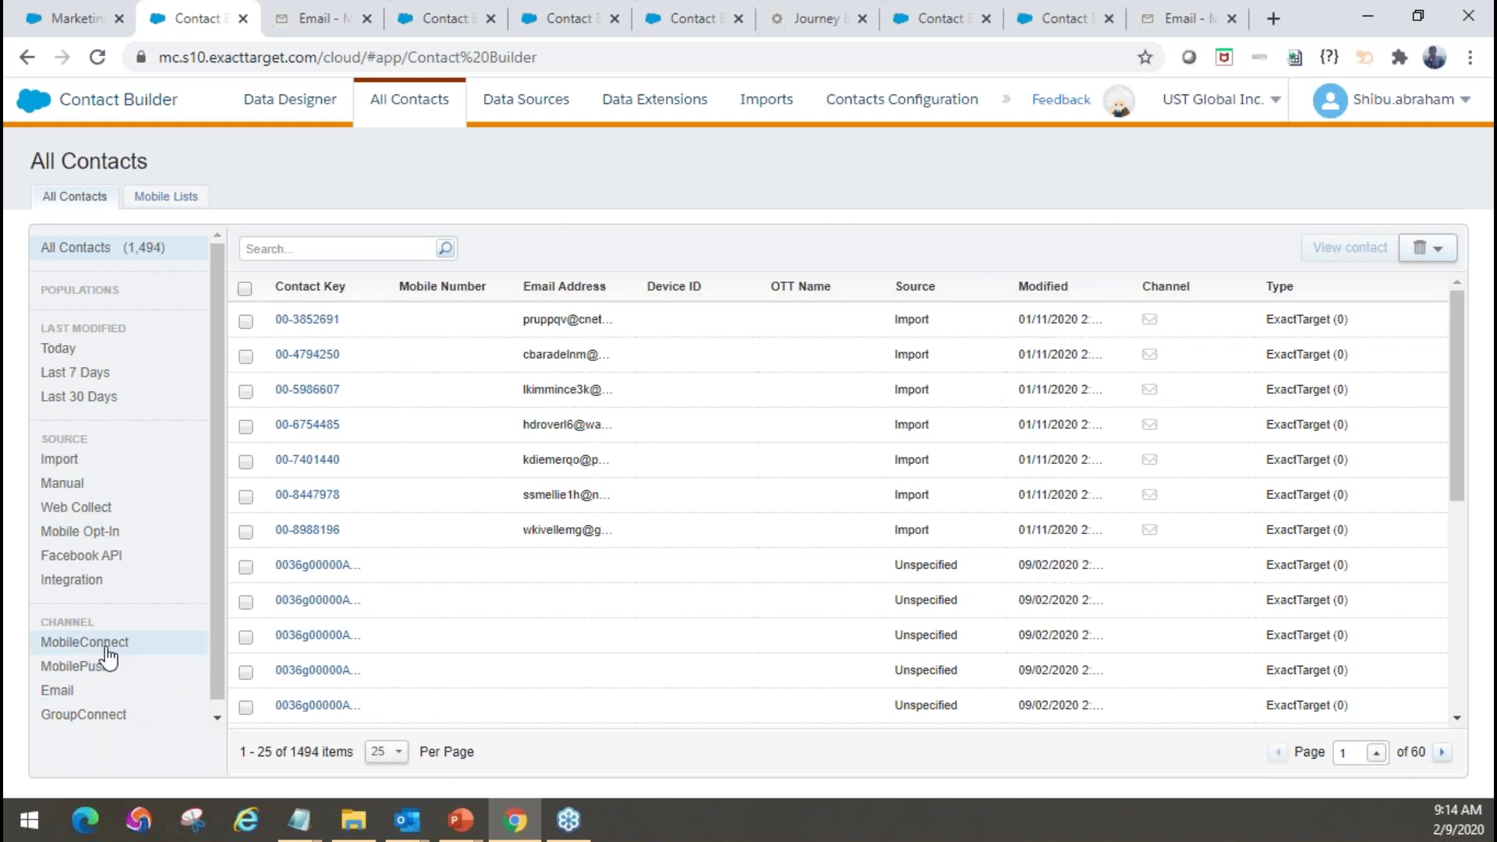
Filter the contact list by the Email, MobileConnect and MobilePush channels, comparing them with the full list of contacts
left_click(59, 690)
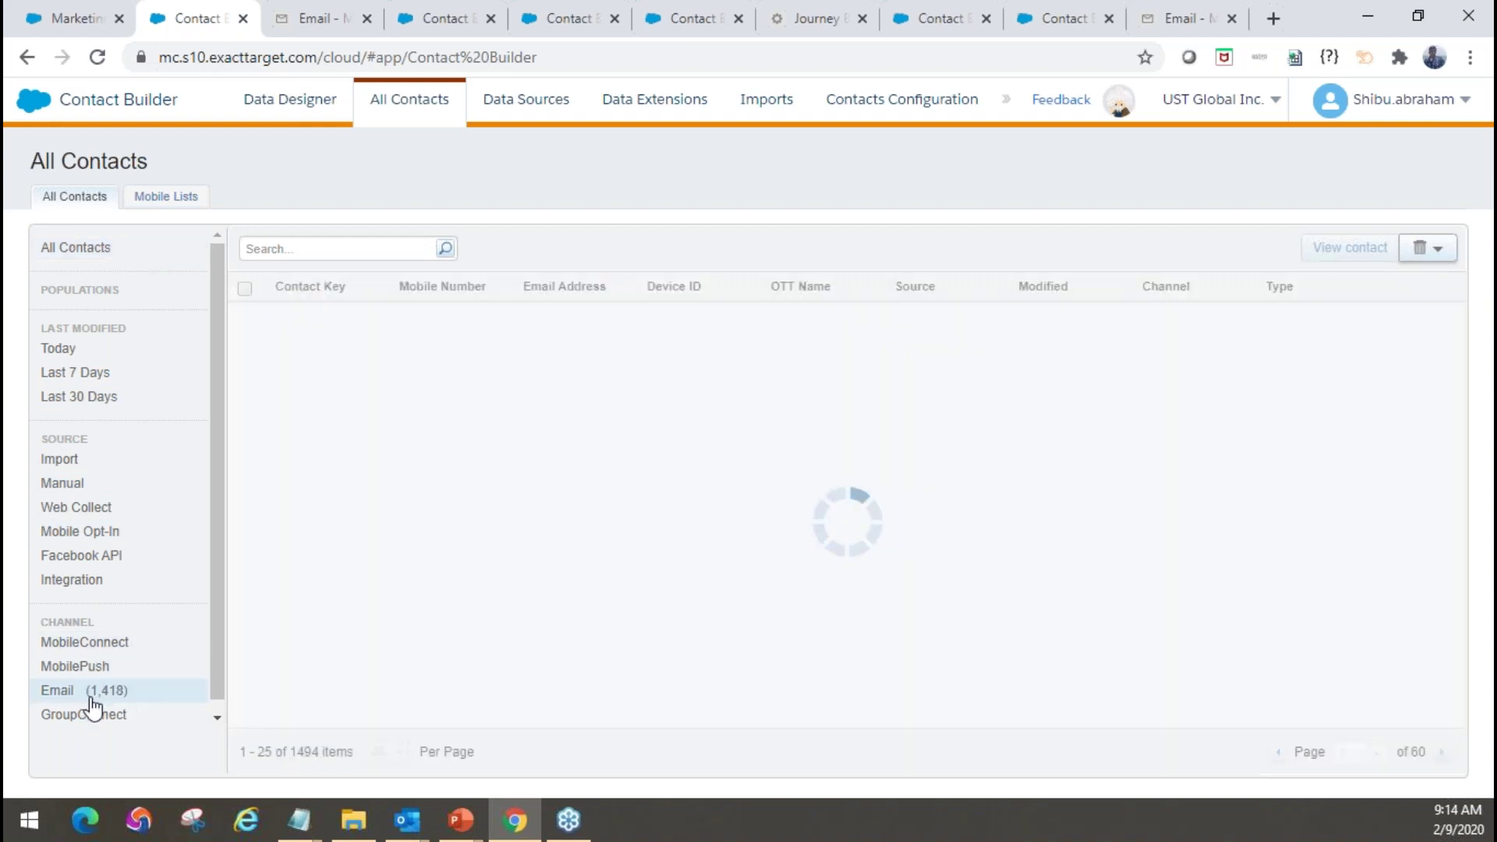
left_click(100, 644)
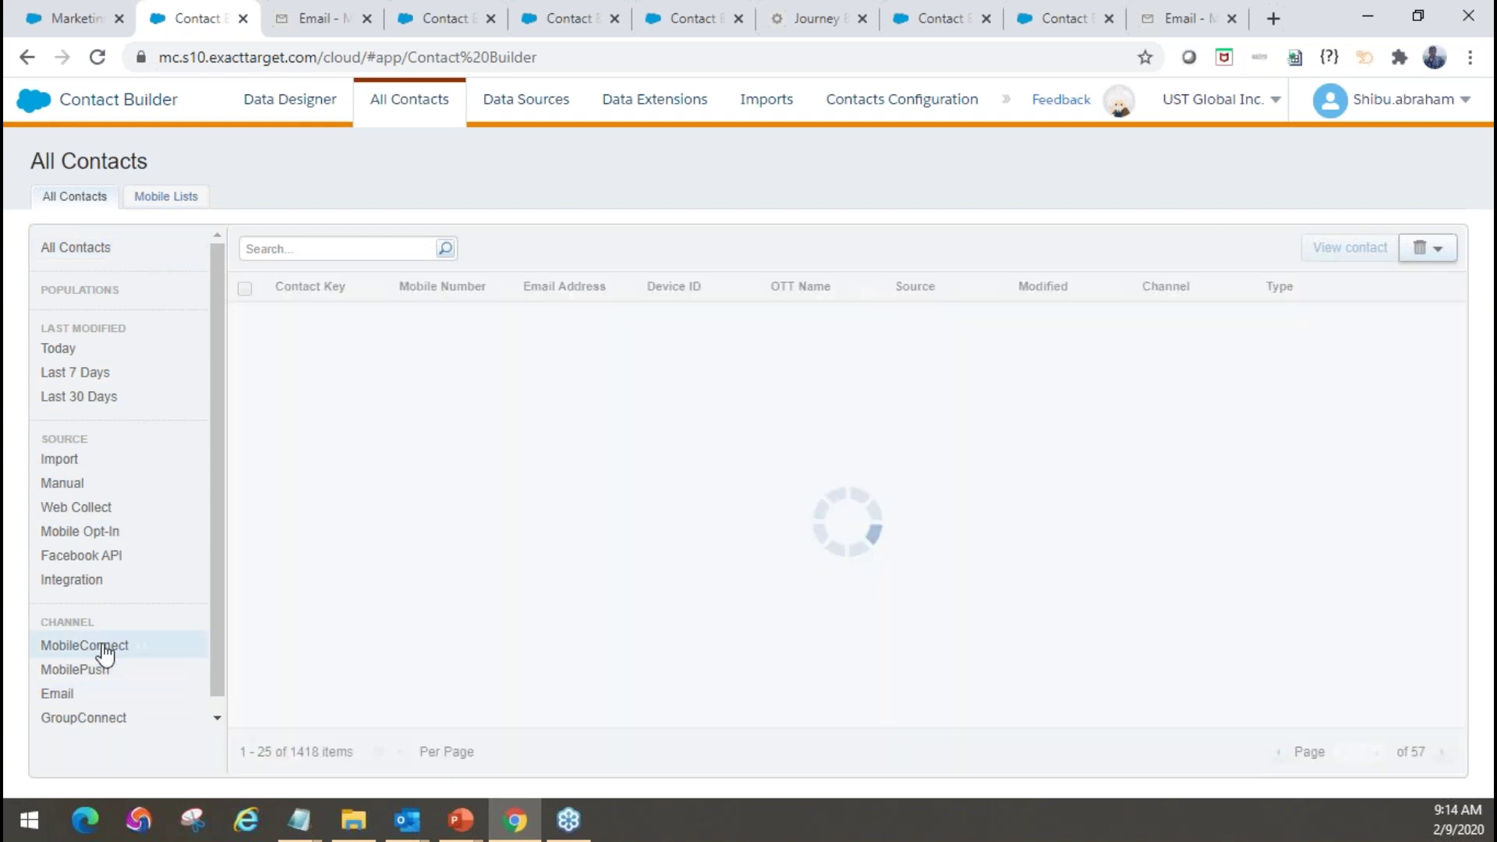
left_click(105, 672)
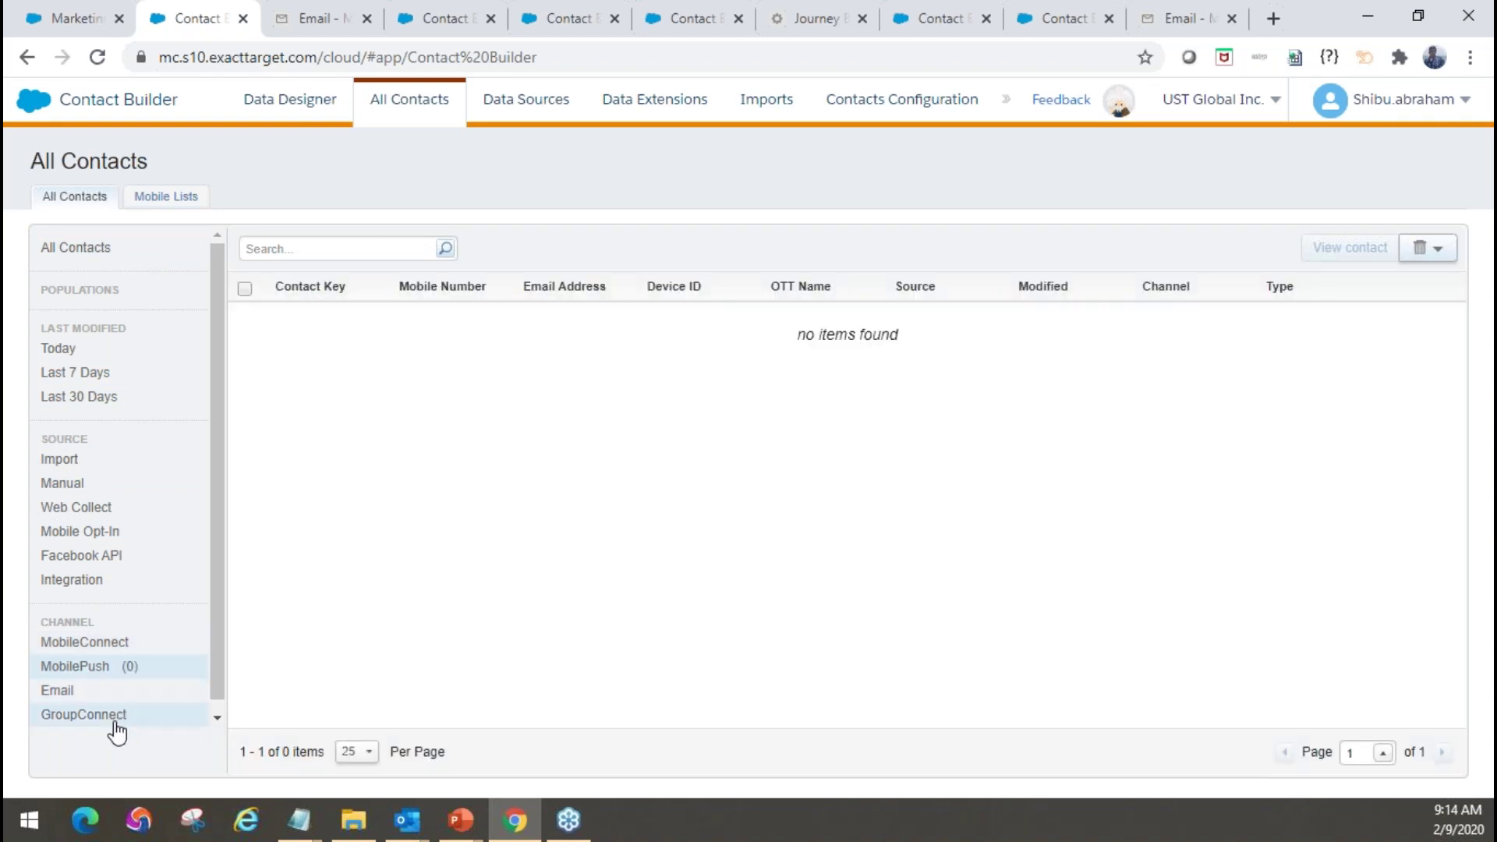
left_click(89, 693)
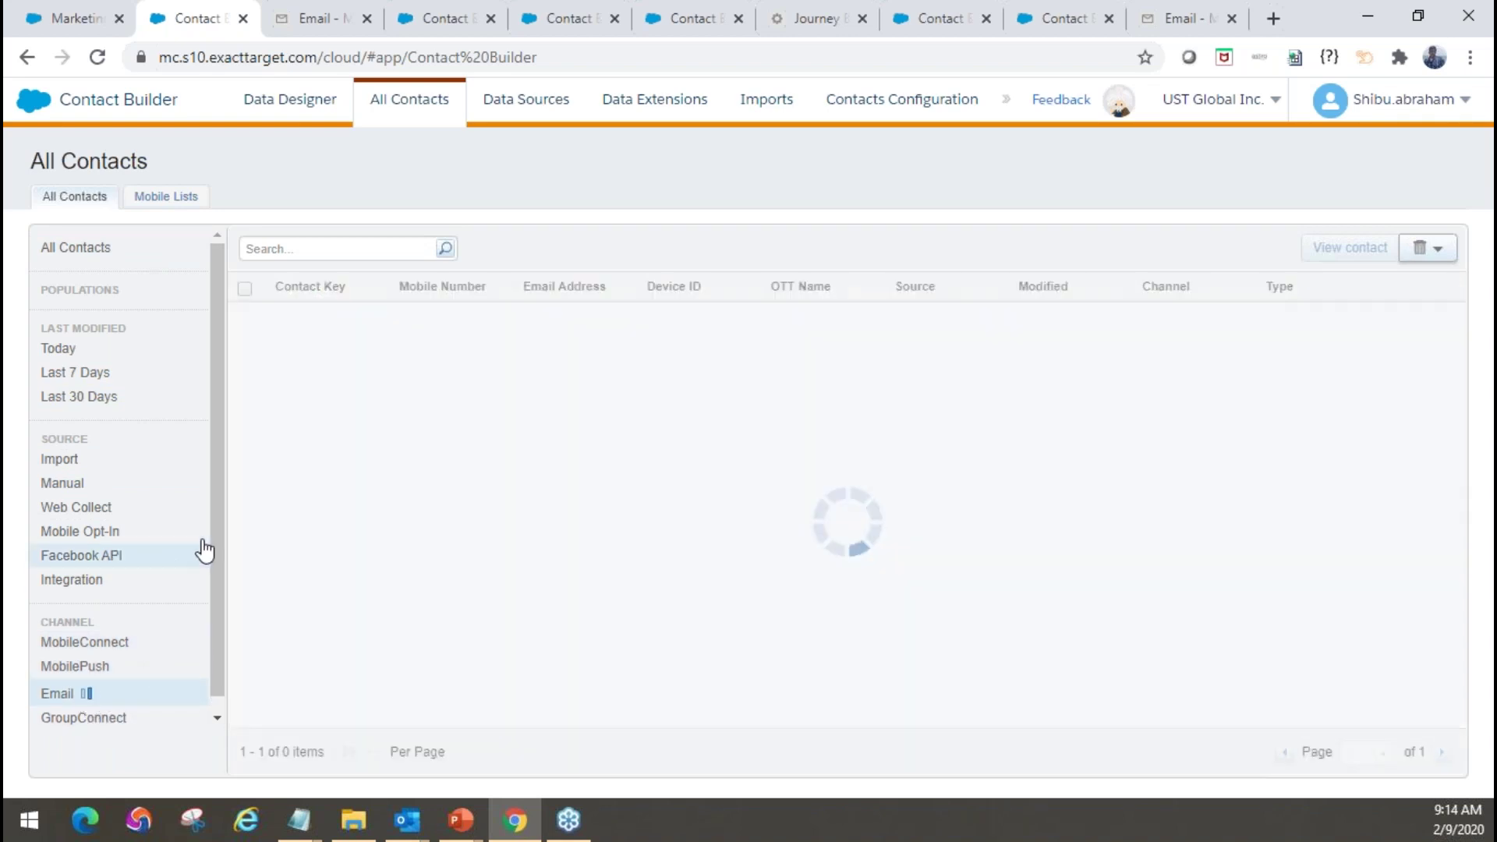
left_click(79, 251)
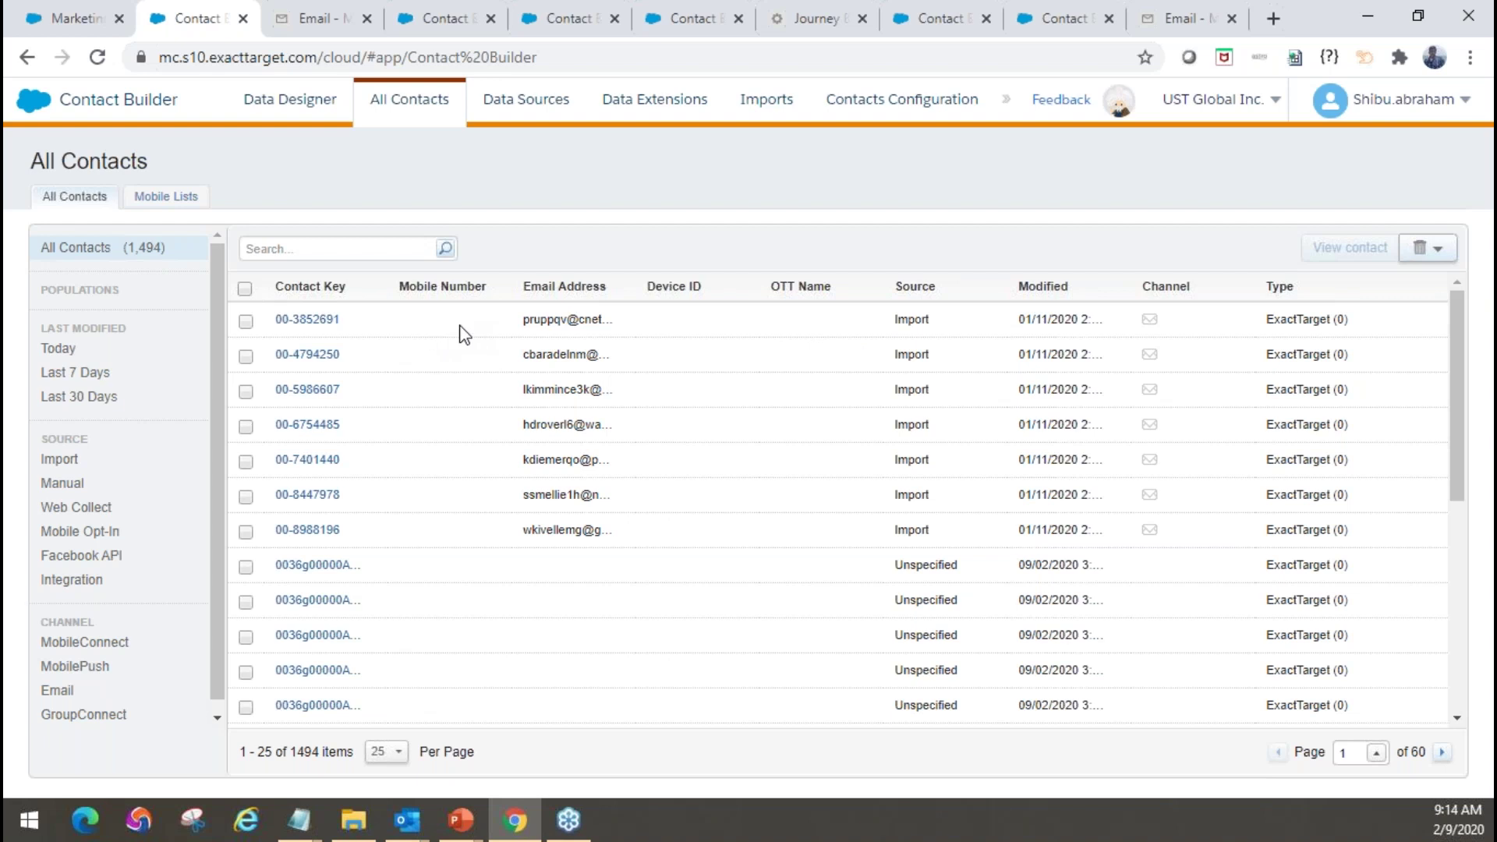
left_click(100, 645)
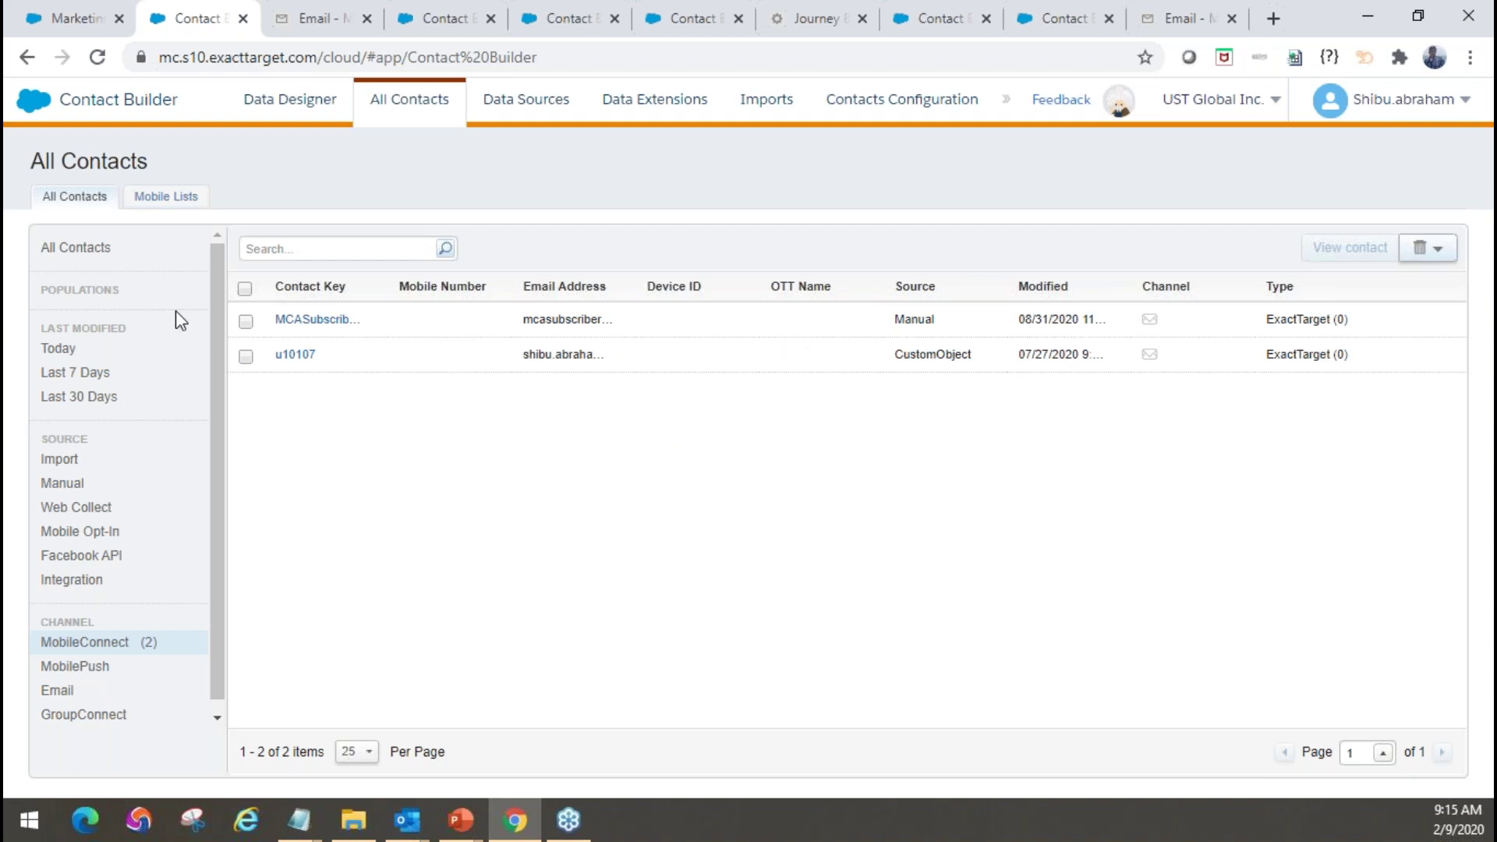
Search all contacts for "mca" and open the record of the first matching contact
left_click(56, 247)
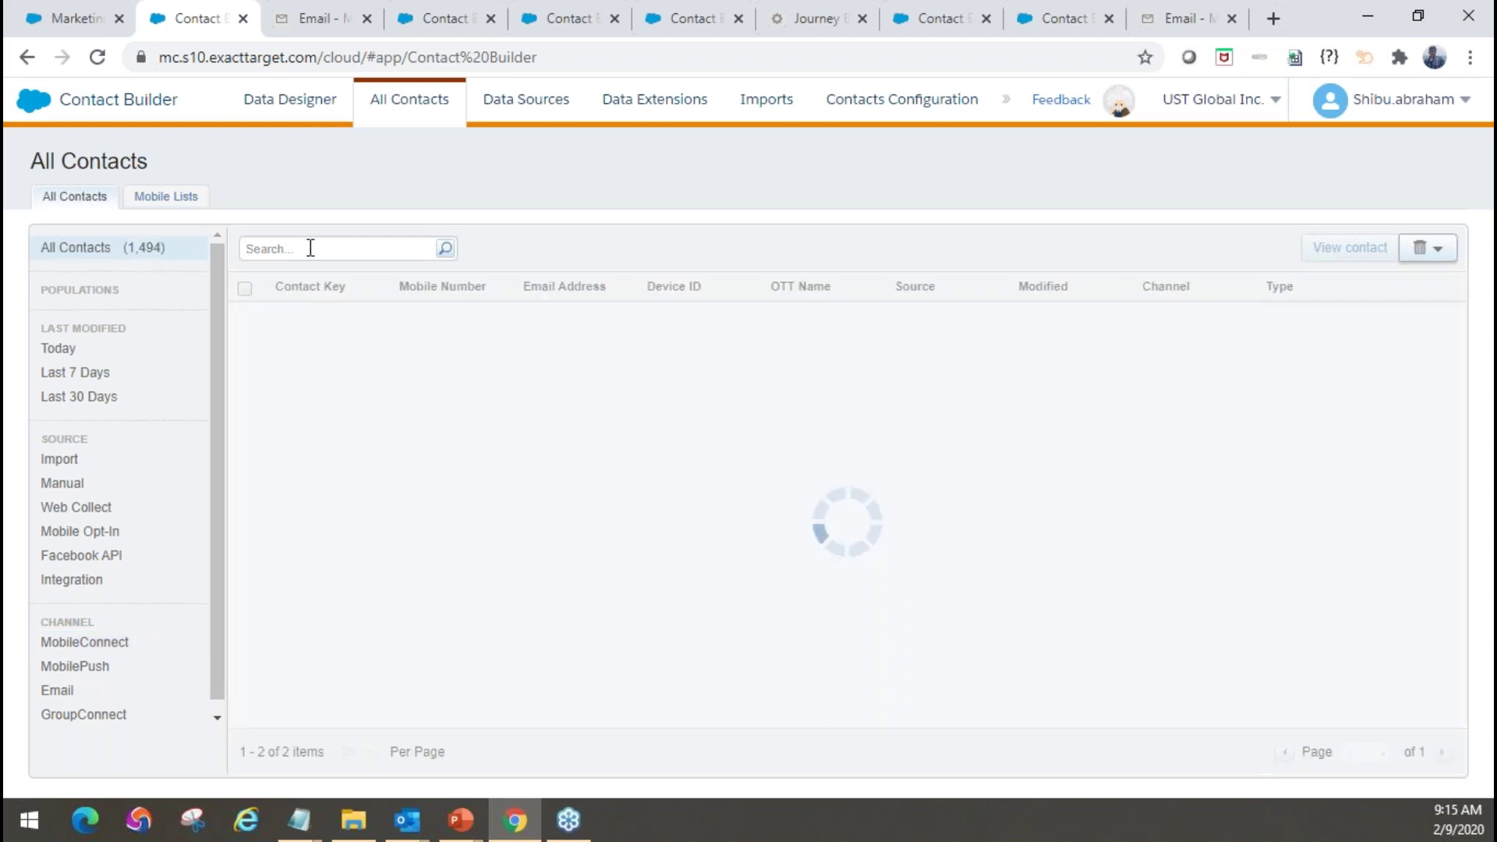
type("mca")
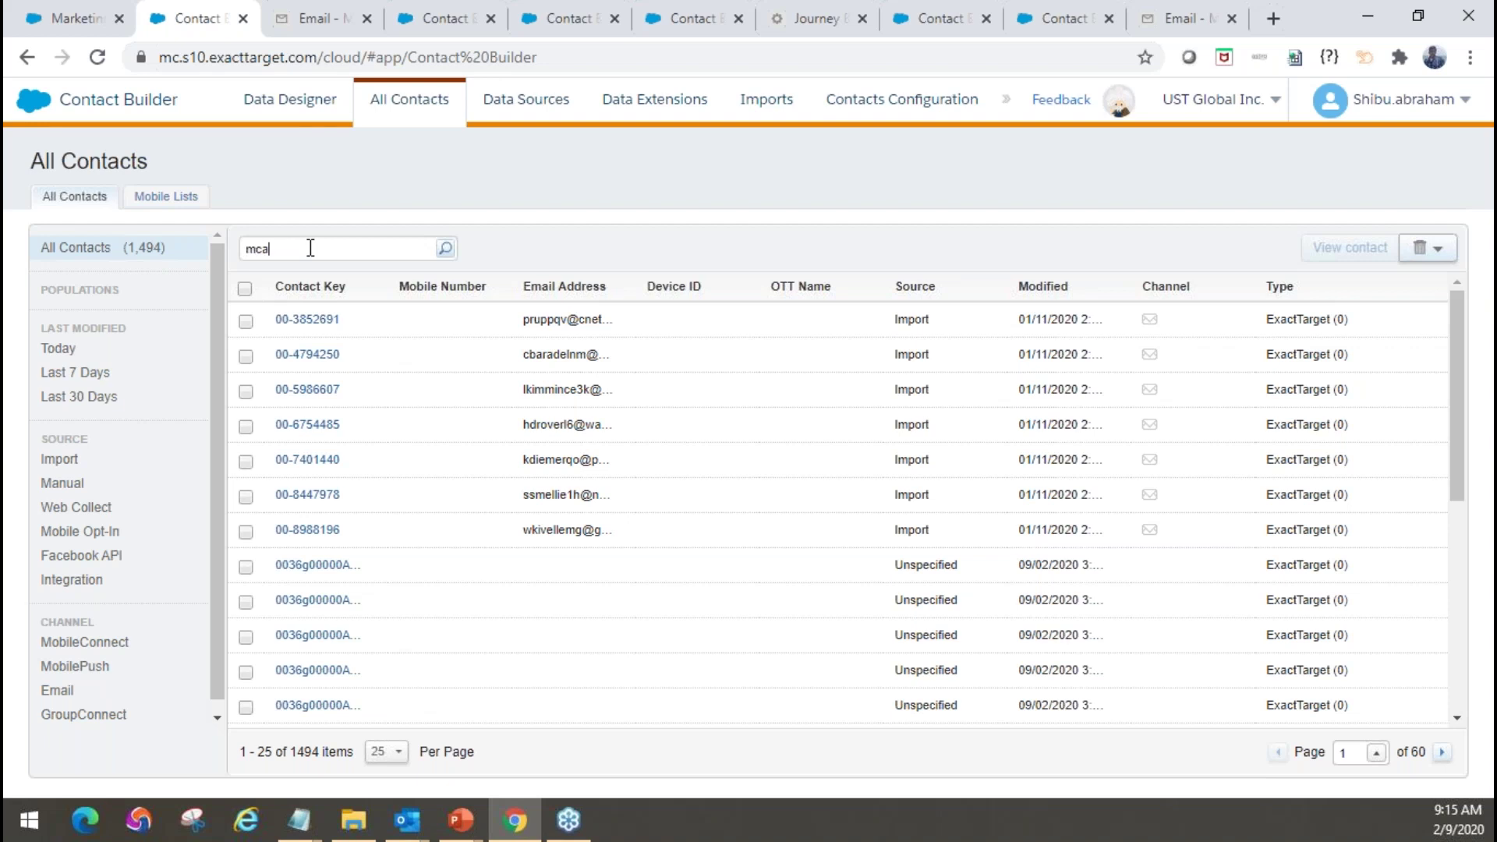
left_click(444, 249)
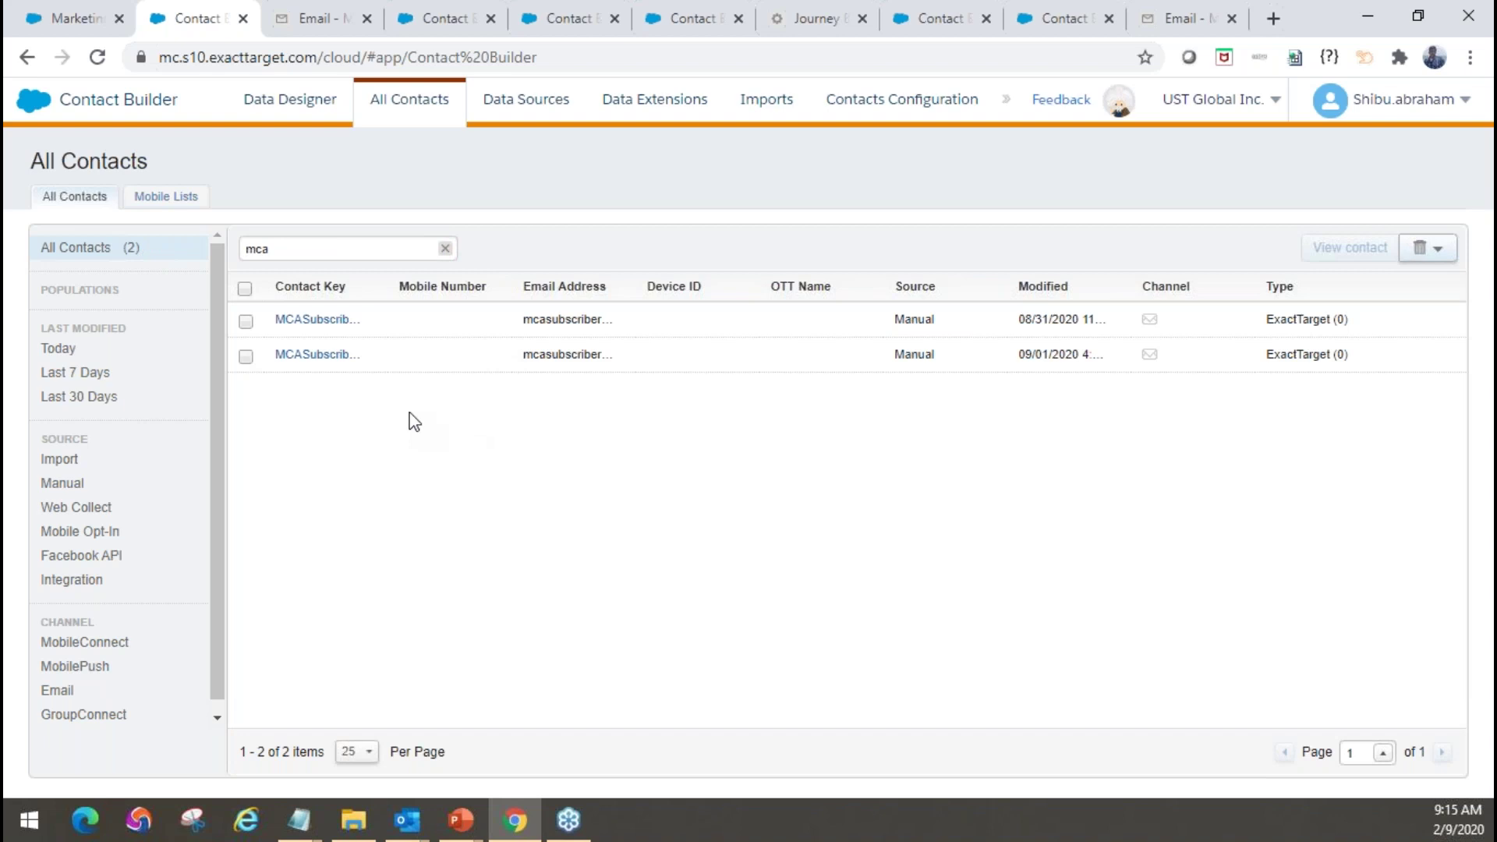
left_click(329, 332)
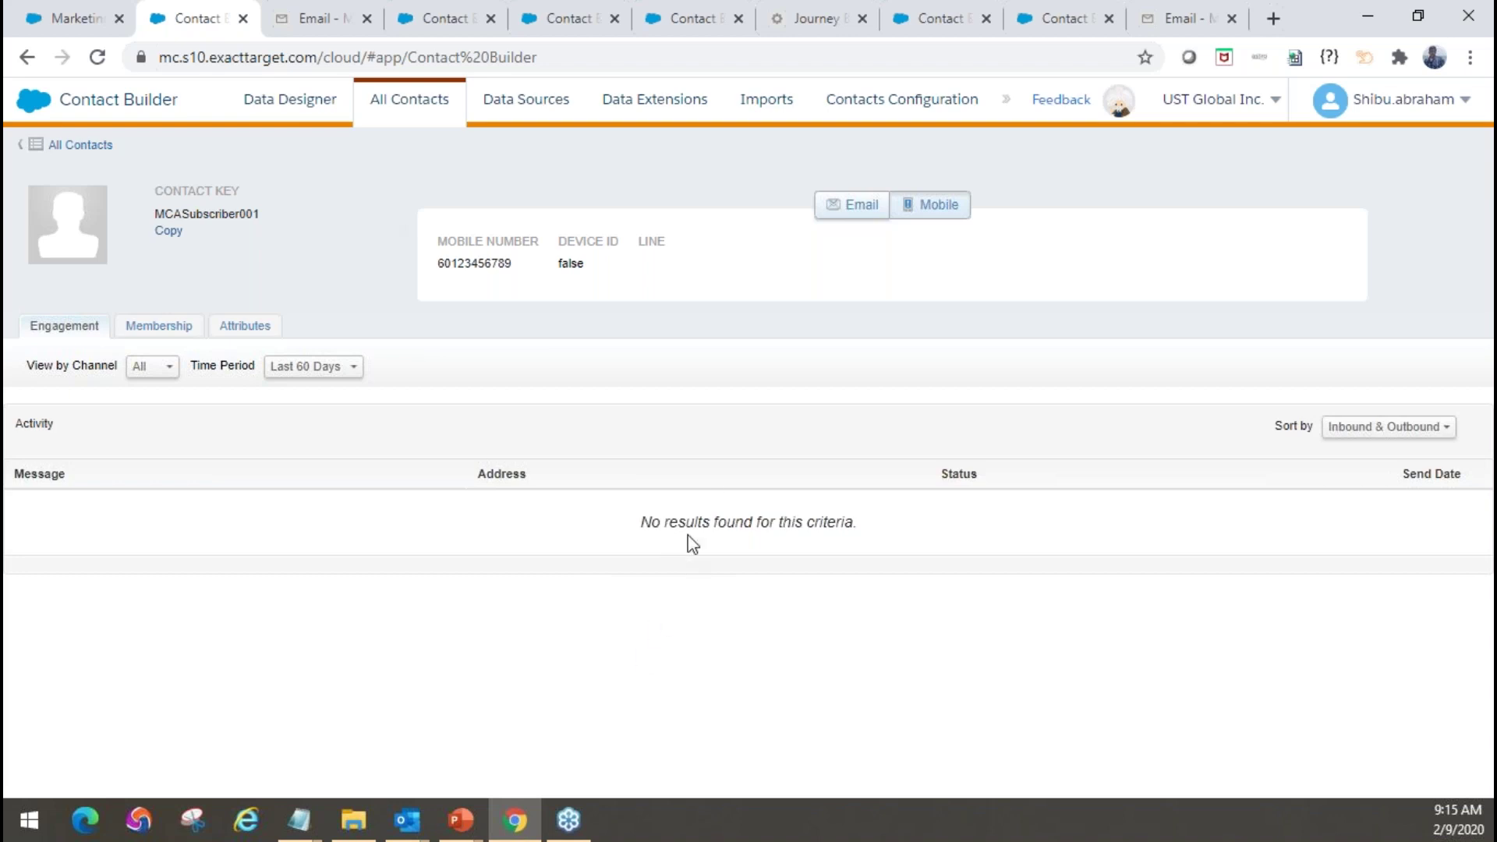
Check the time period options for the contact's engagement activity and view the contact's email address
left_click(351, 368)
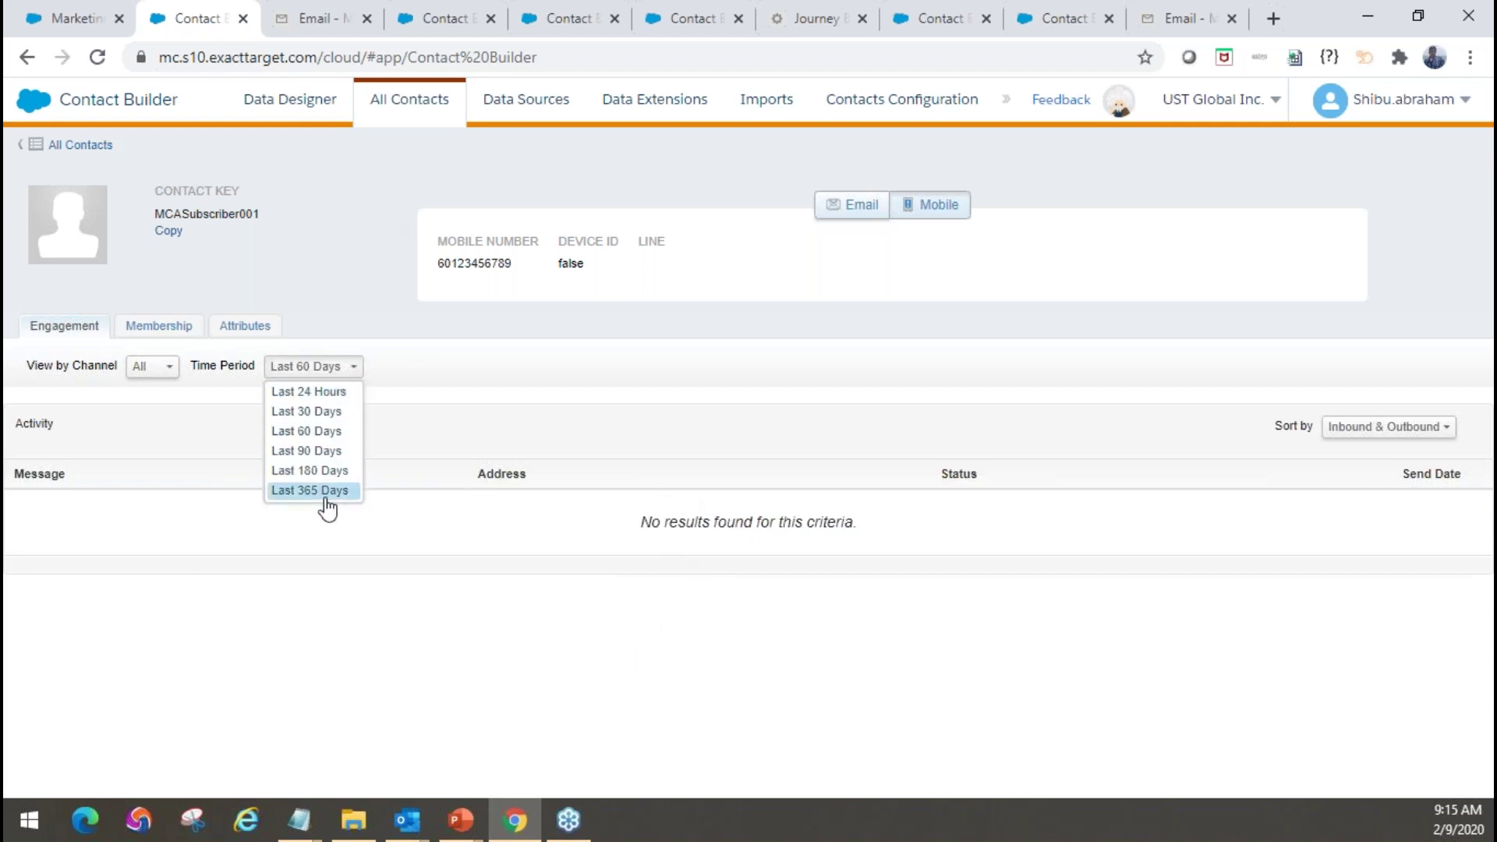
left_click(396, 356)
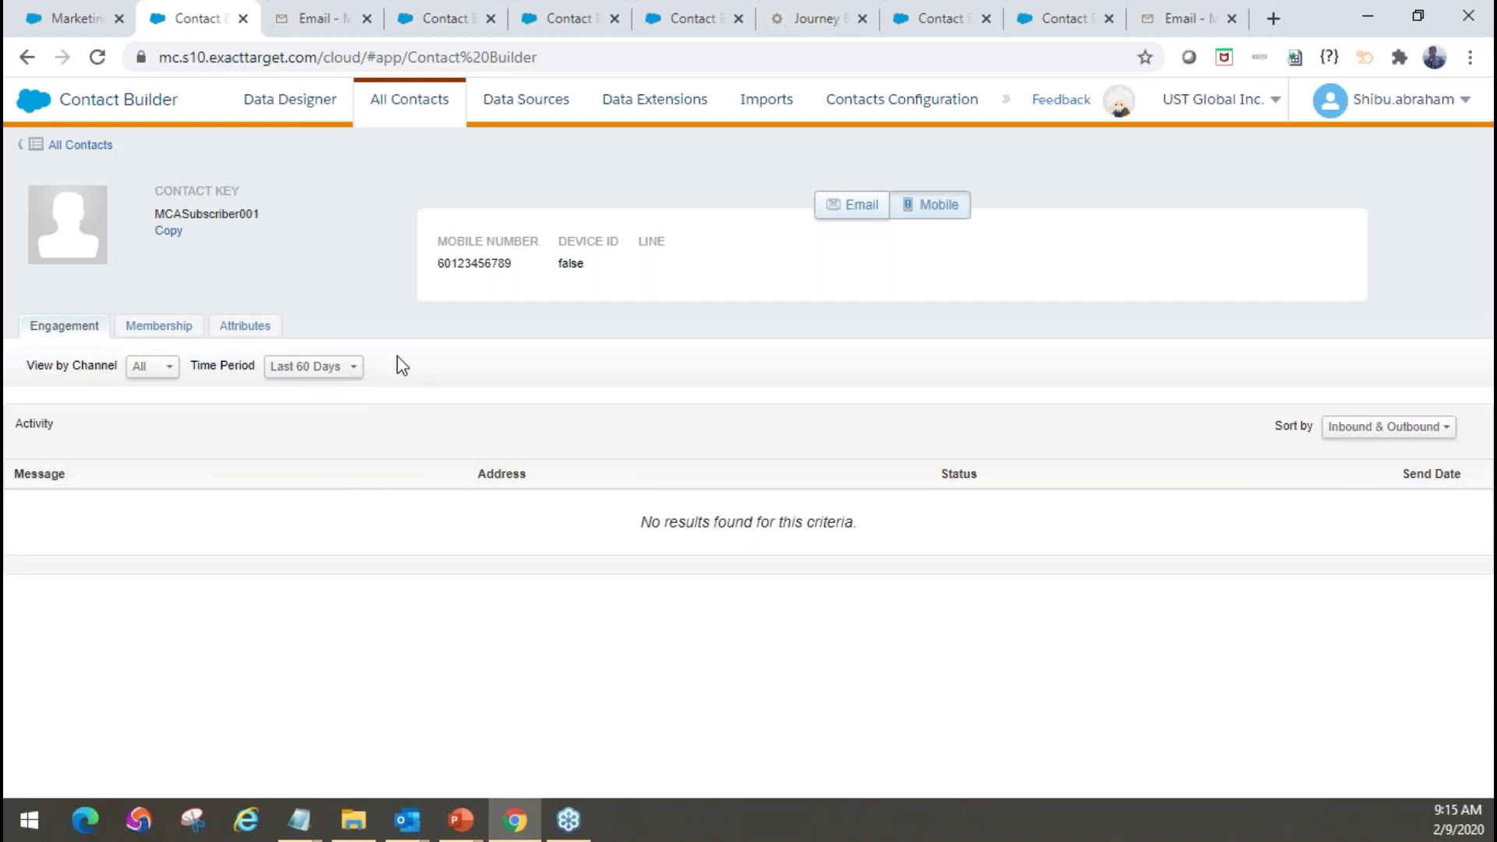
left_click(854, 209)
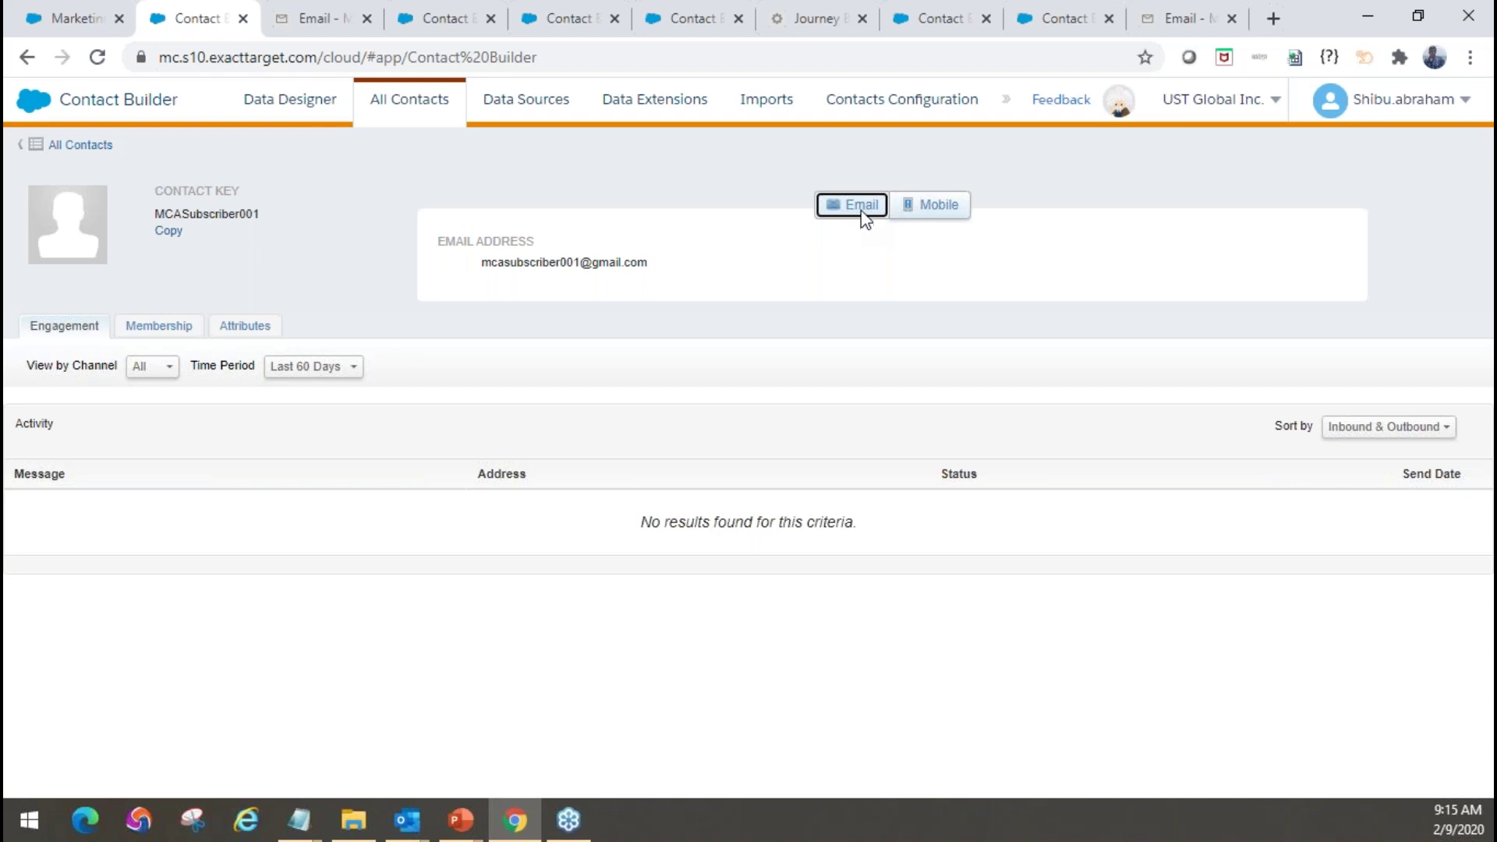
left_click_drag(484, 267, 649, 264)
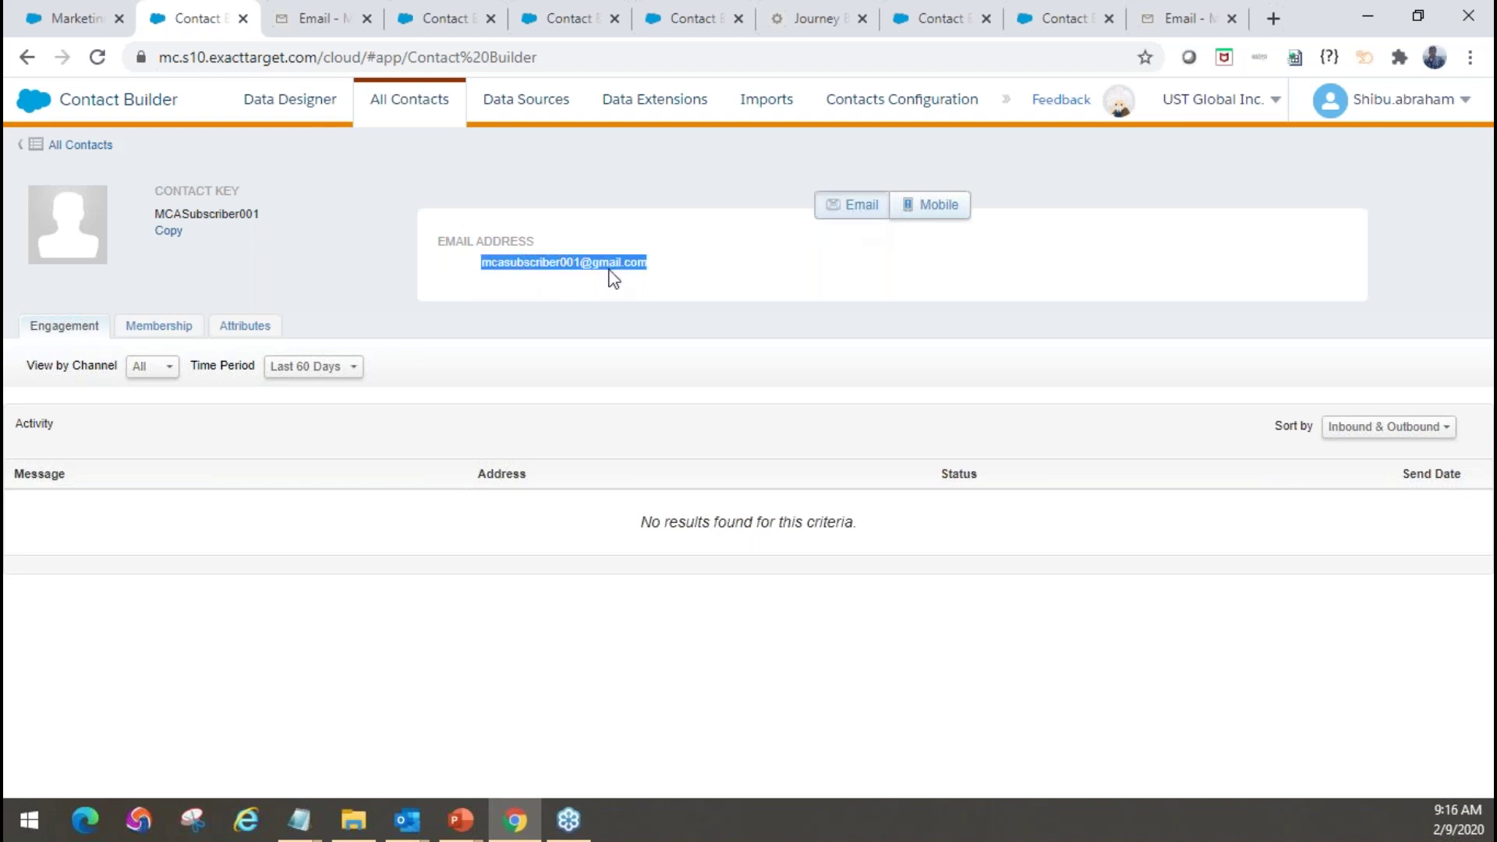
View the contact's mobile channel details and highlight the mobile number
left_click(930, 204)
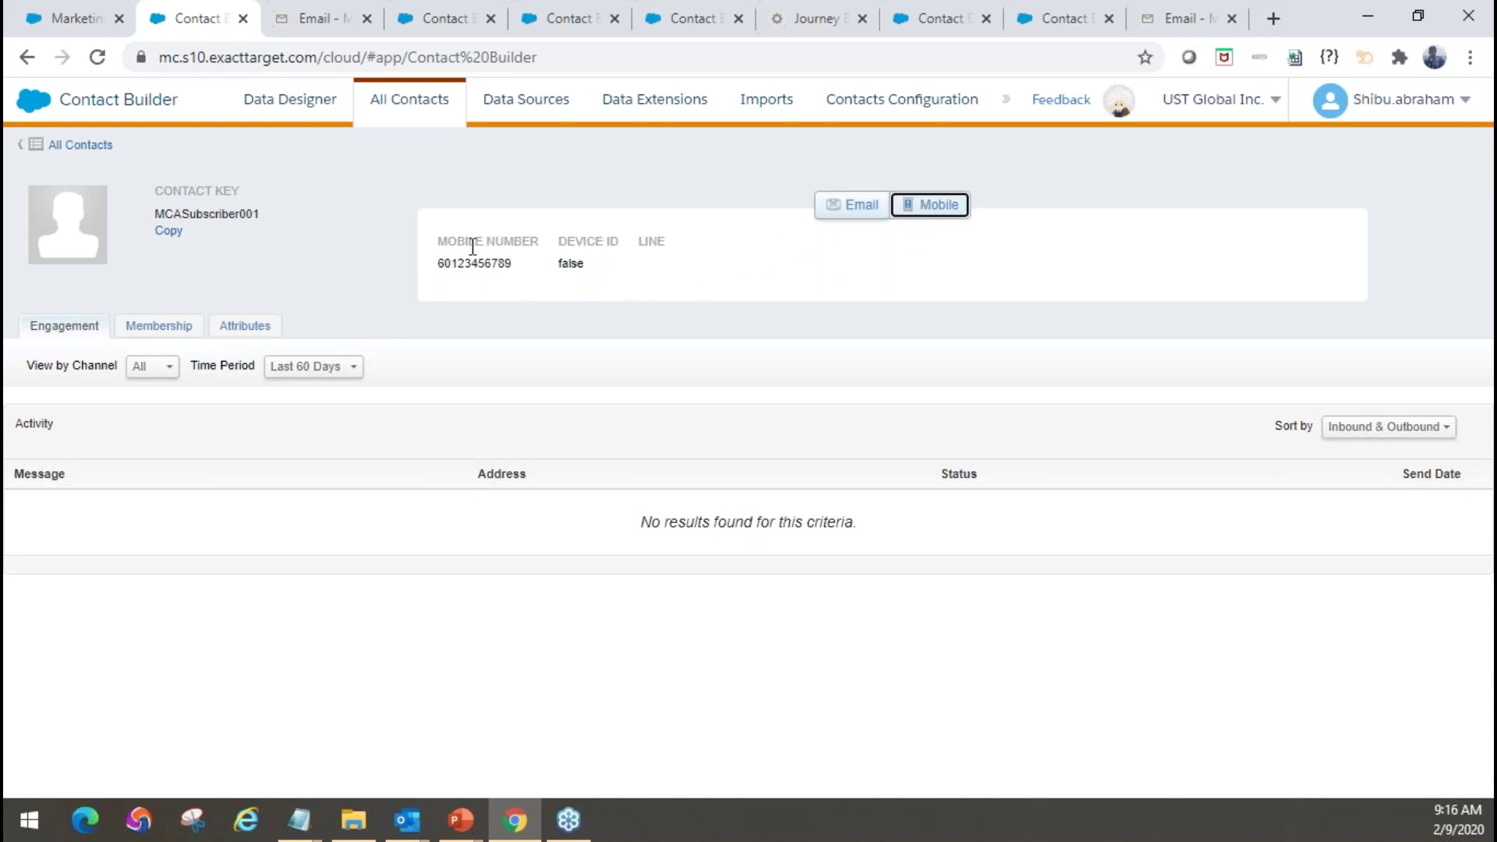
left_click_drag(452, 241, 486, 244)
left_click(467, 269)
left_click_drag(430, 265, 517, 271)
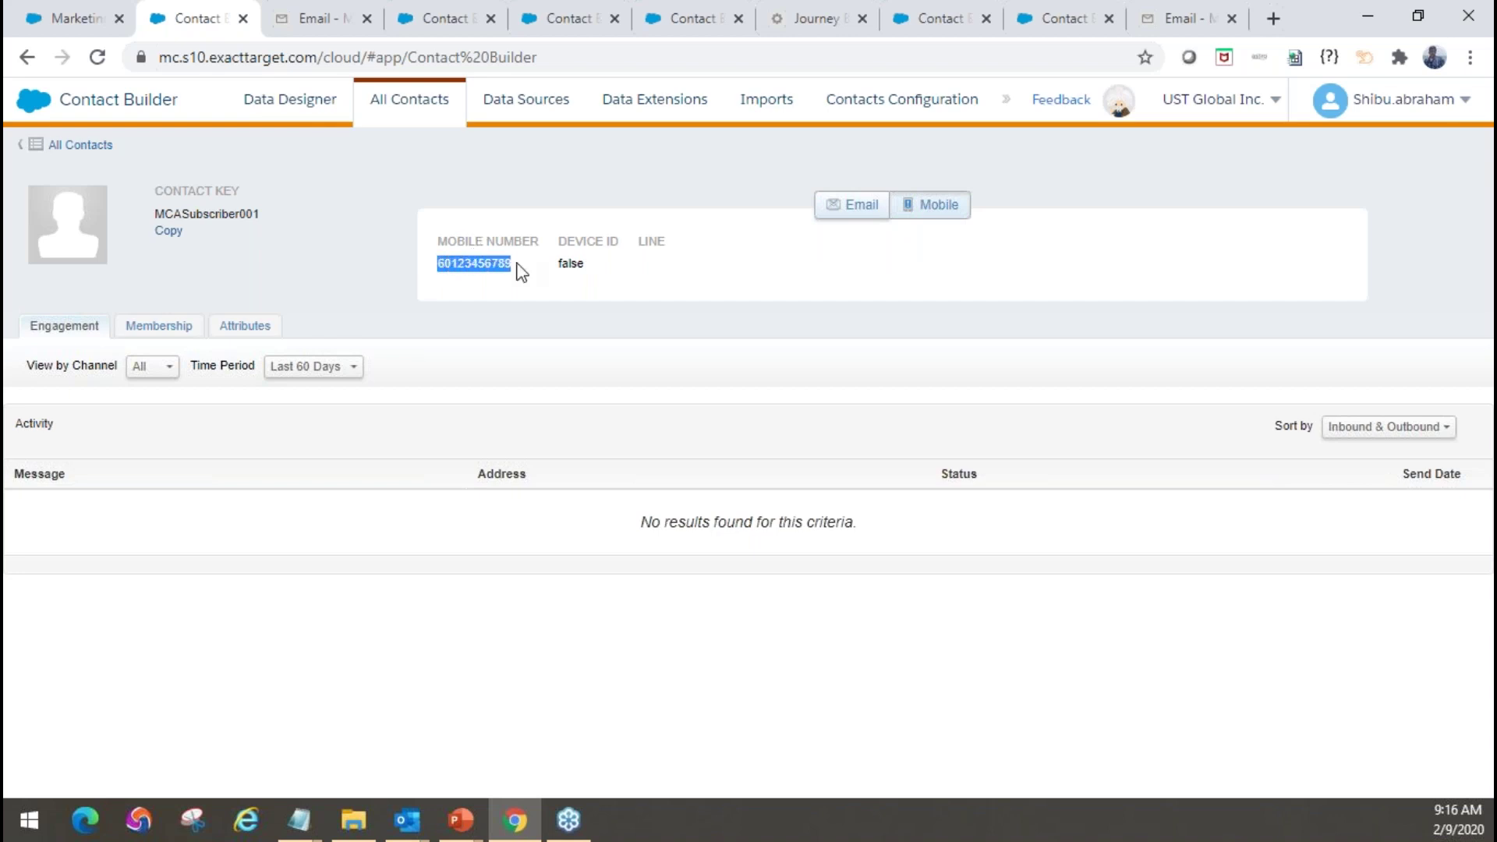
left_click(511, 240)
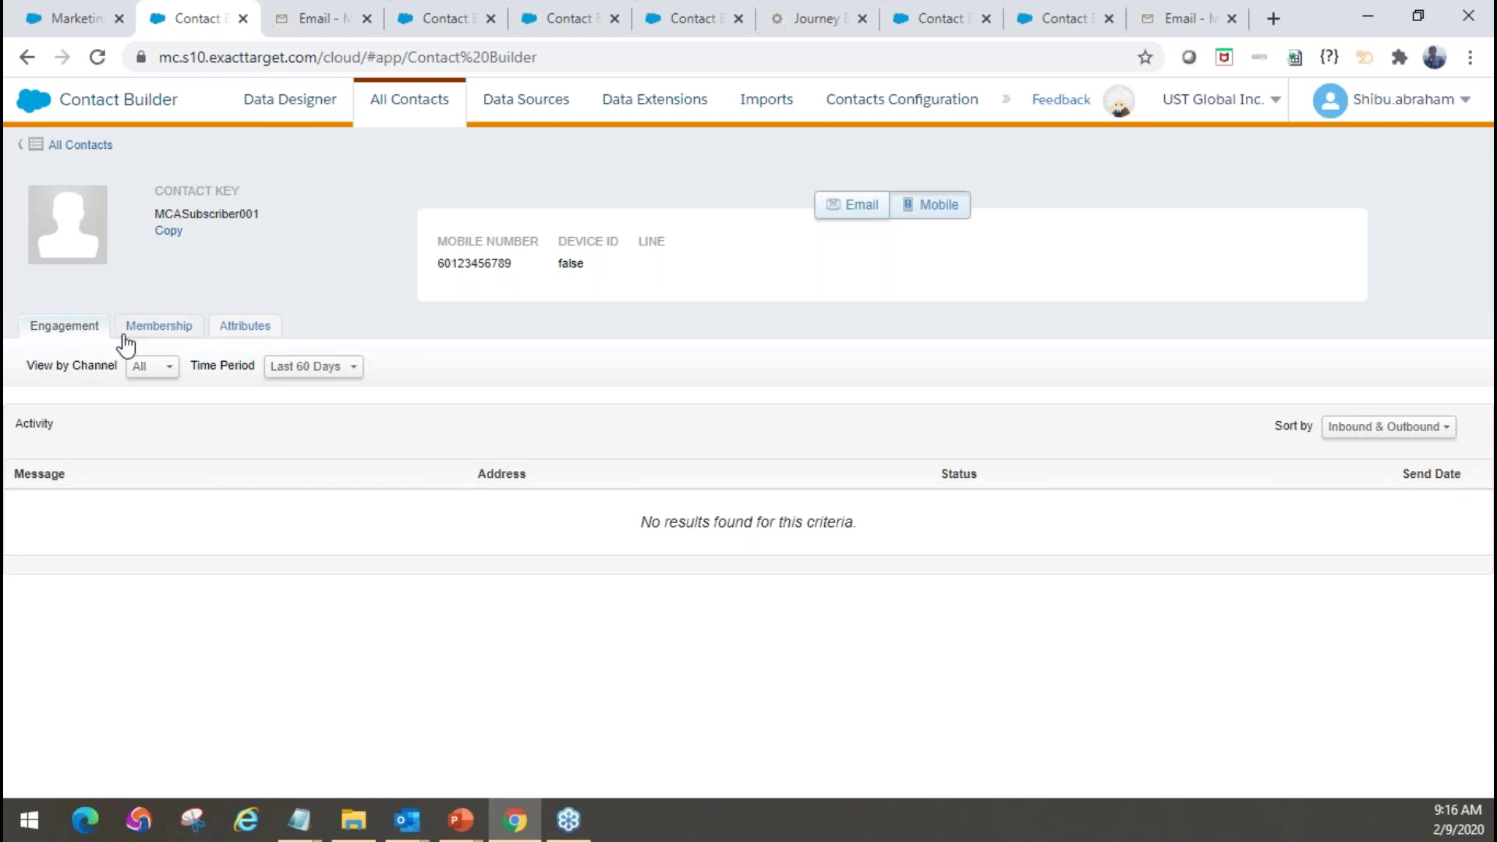
Open the contact's attributes and examine the Contact Key and Contact ID under System Data
left_click(258, 326)
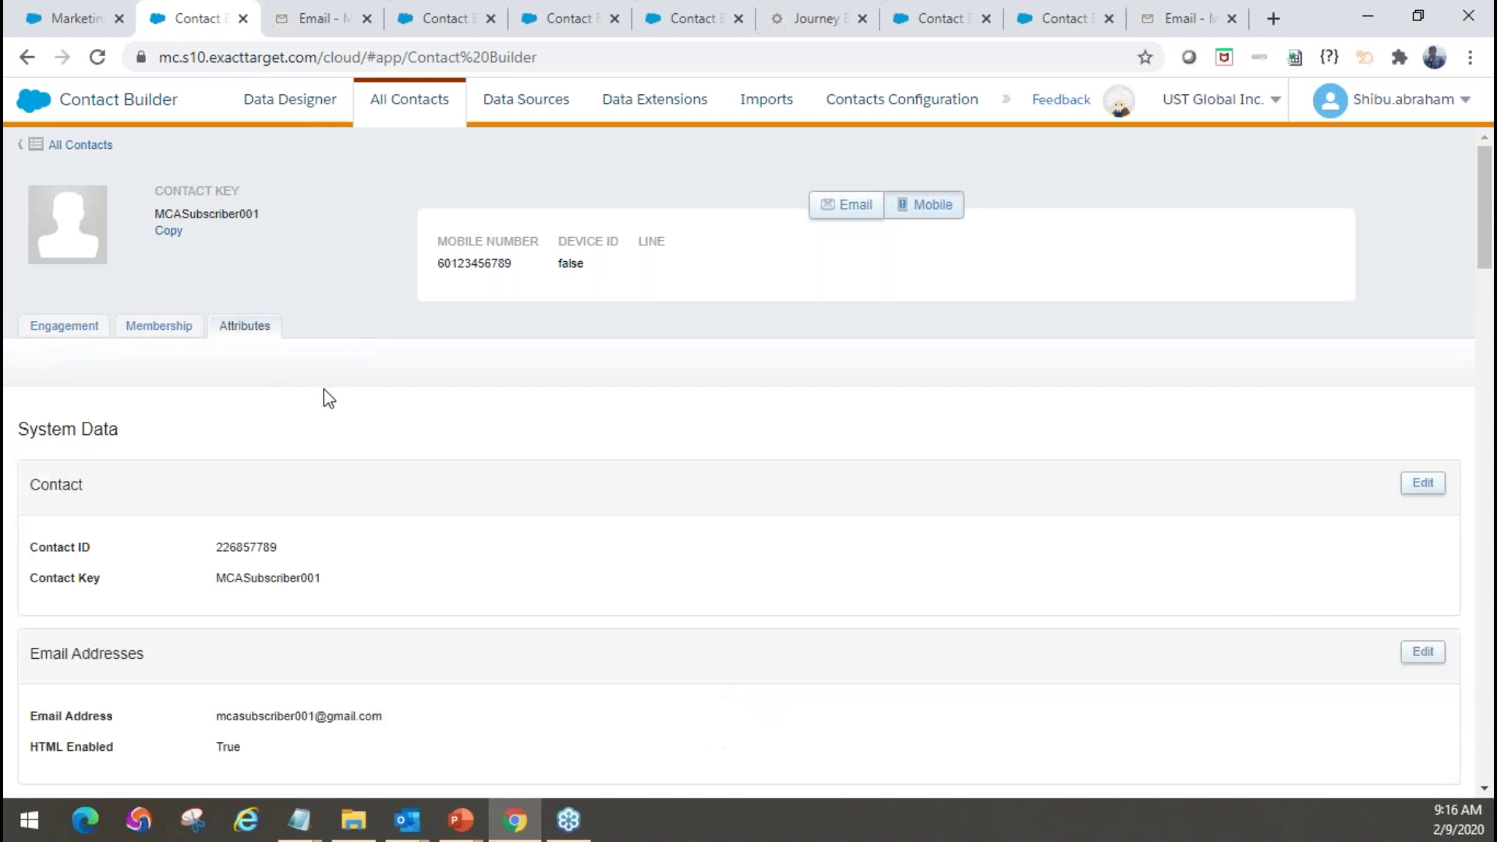
scroll(326, 397, "down", 1)
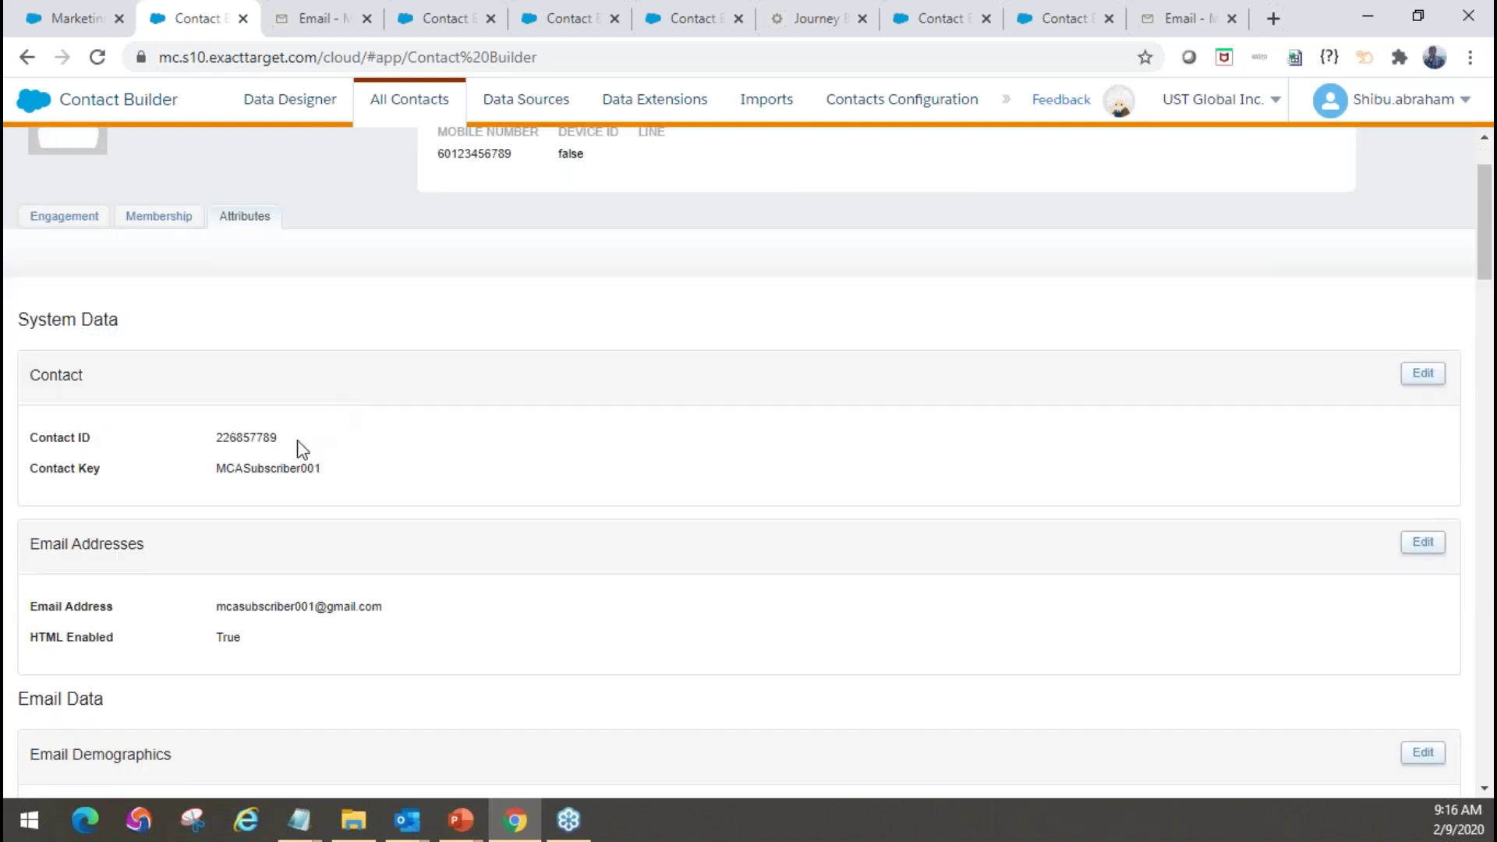
scroll(294, 435, "up", 1)
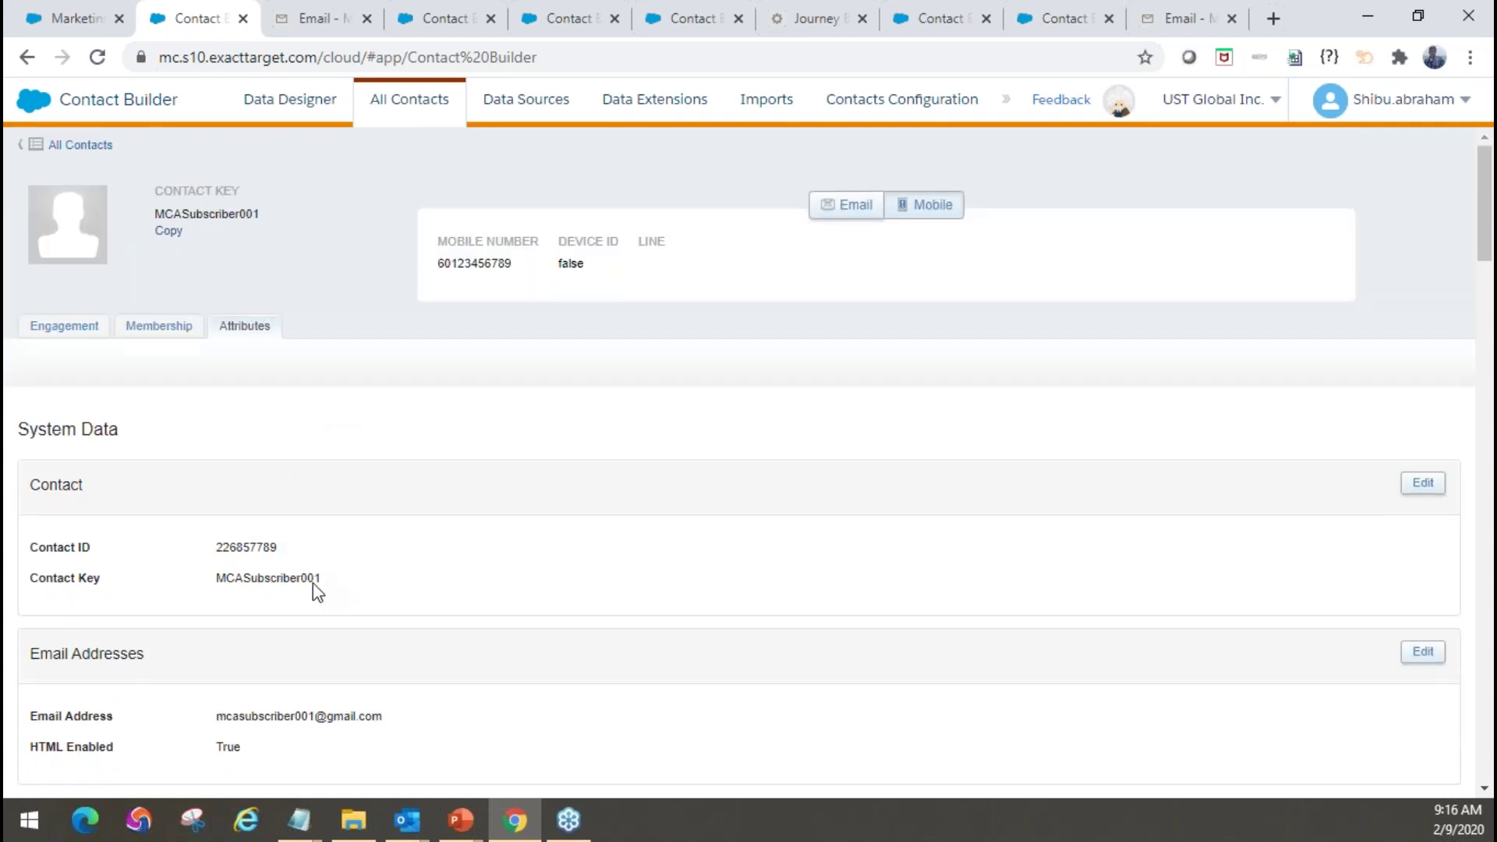
left_click_drag(319, 583, 217, 593)
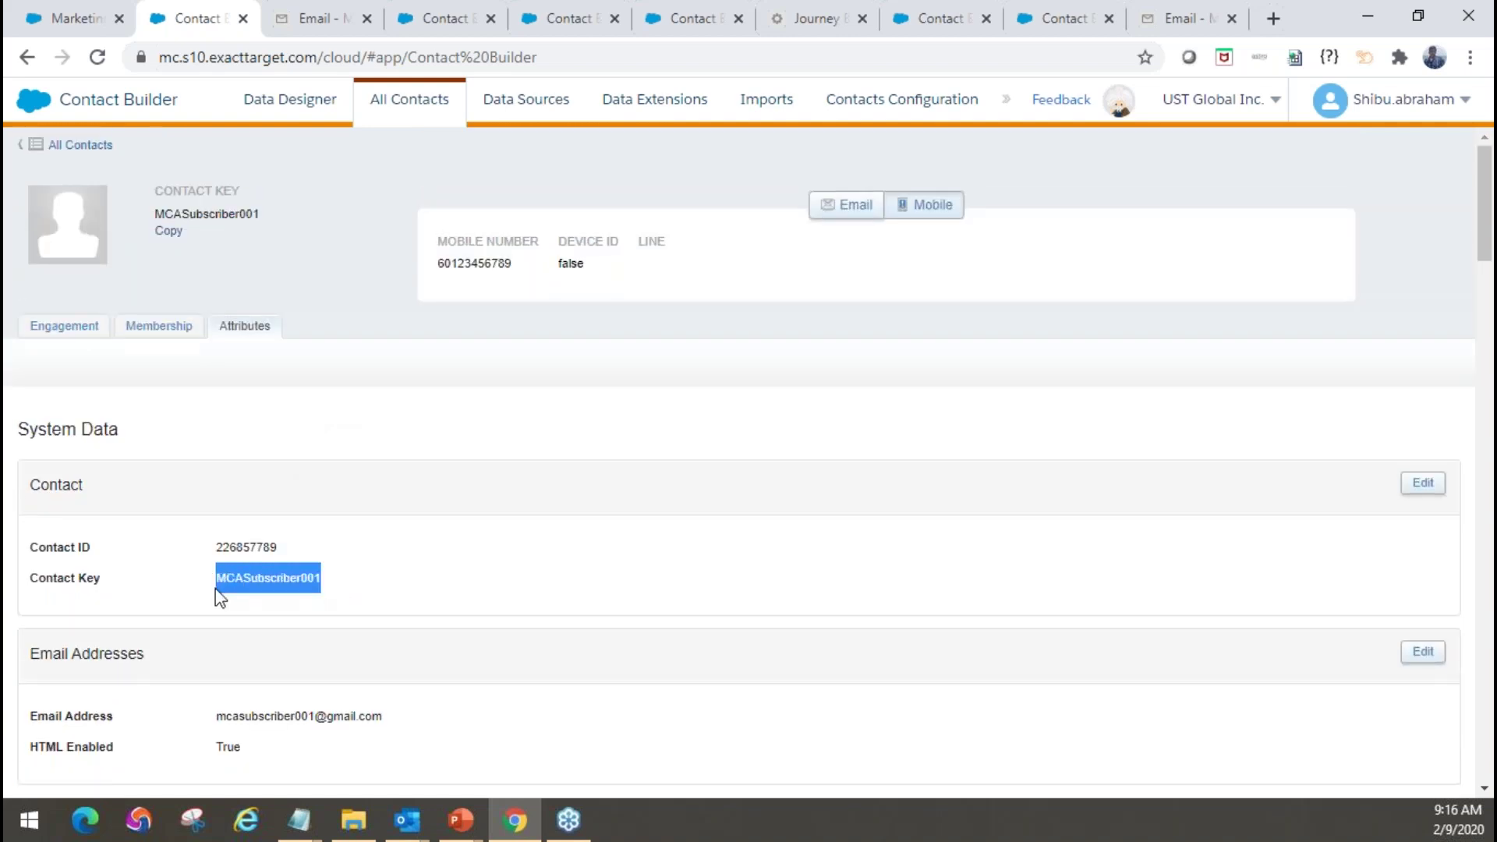
left_click(268, 598)
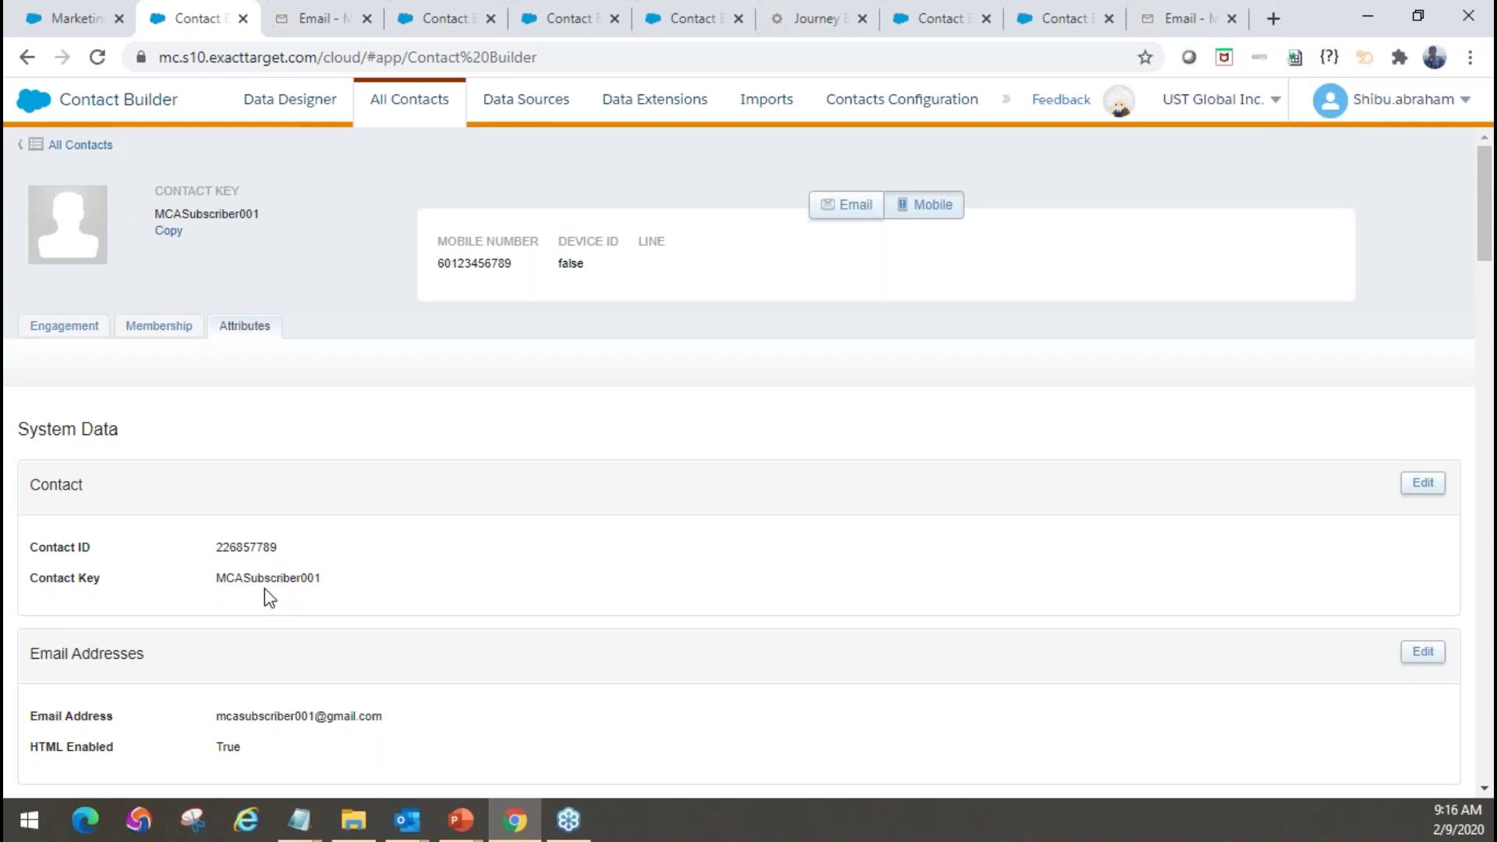
left_click_drag(322, 579, 219, 590)
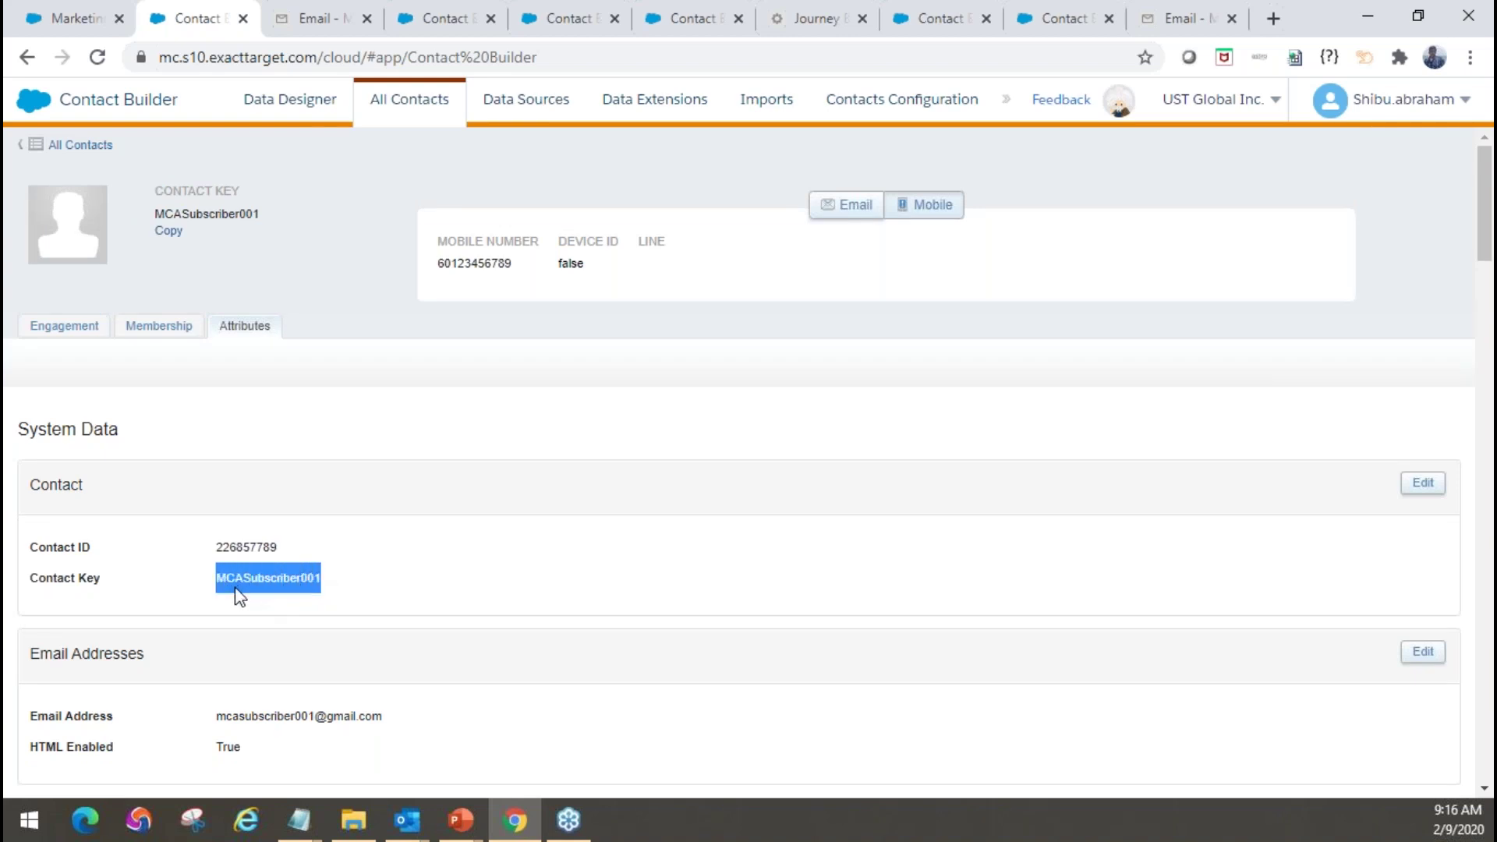
left_click(266, 591)
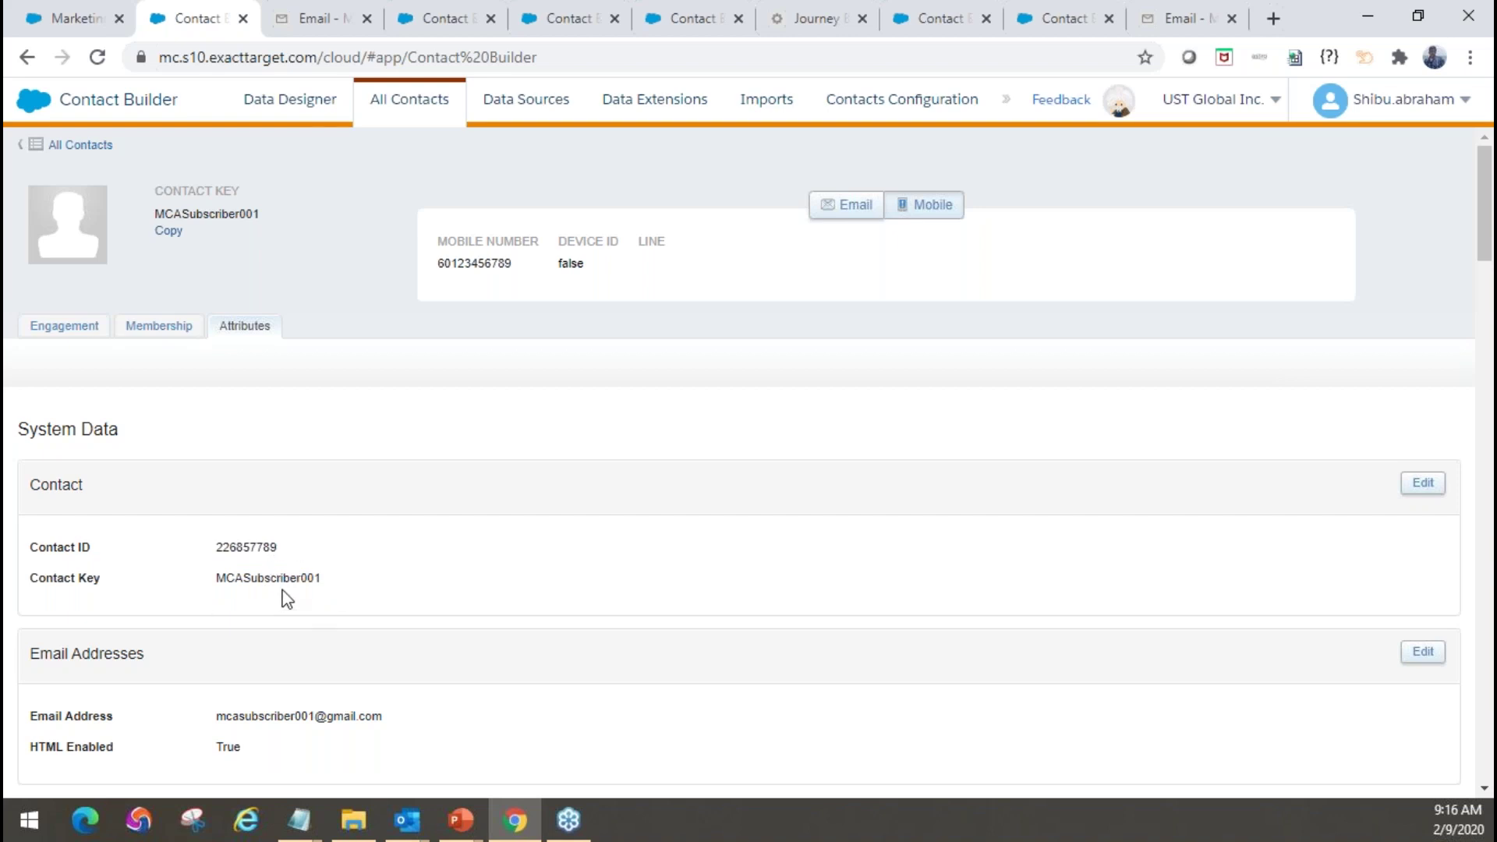
left_click_drag(278, 551, 226, 567)
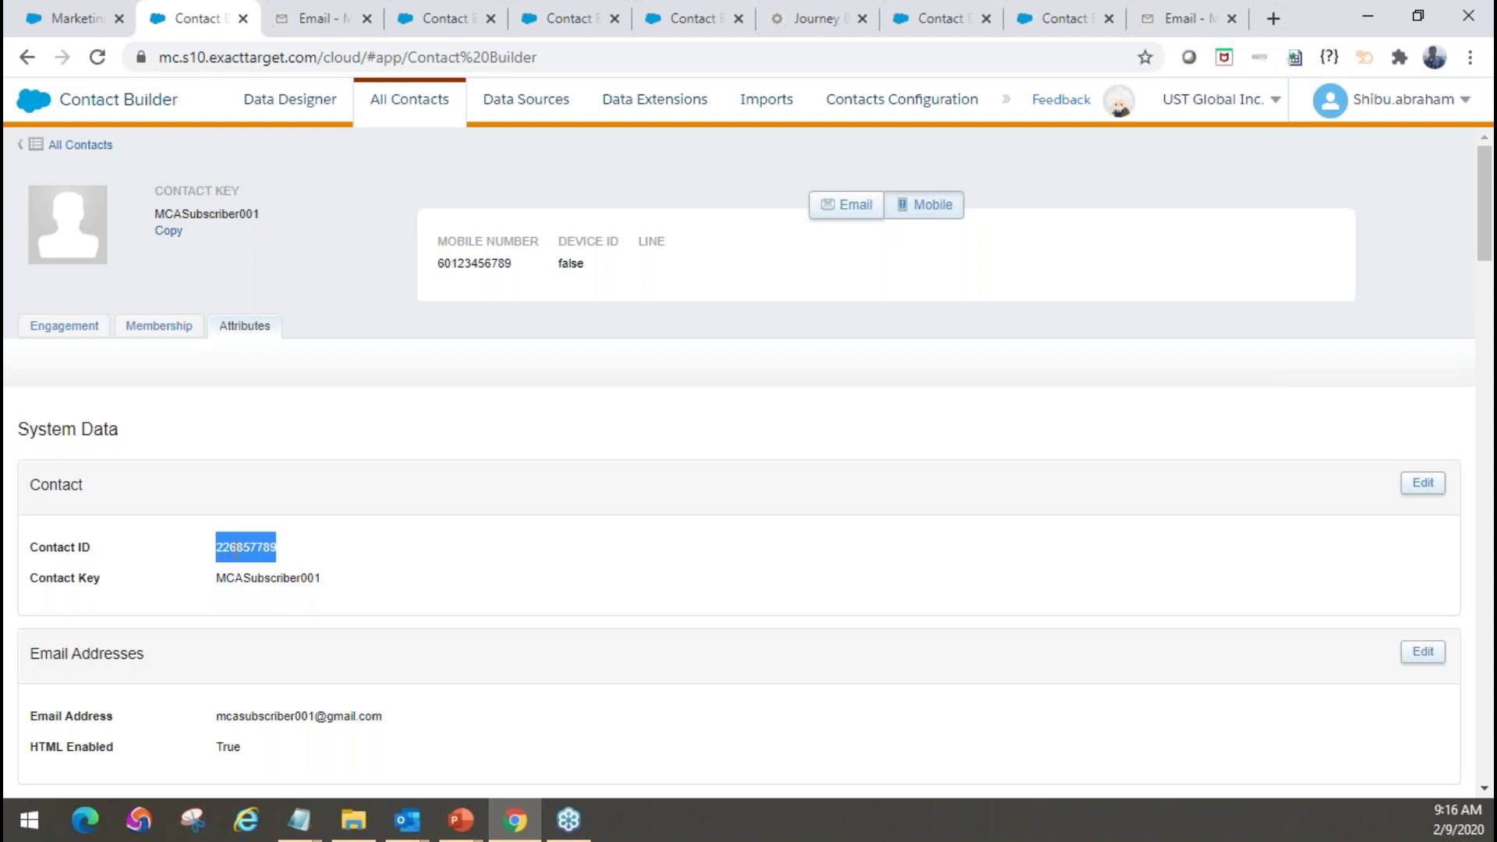
left_click(285, 549)
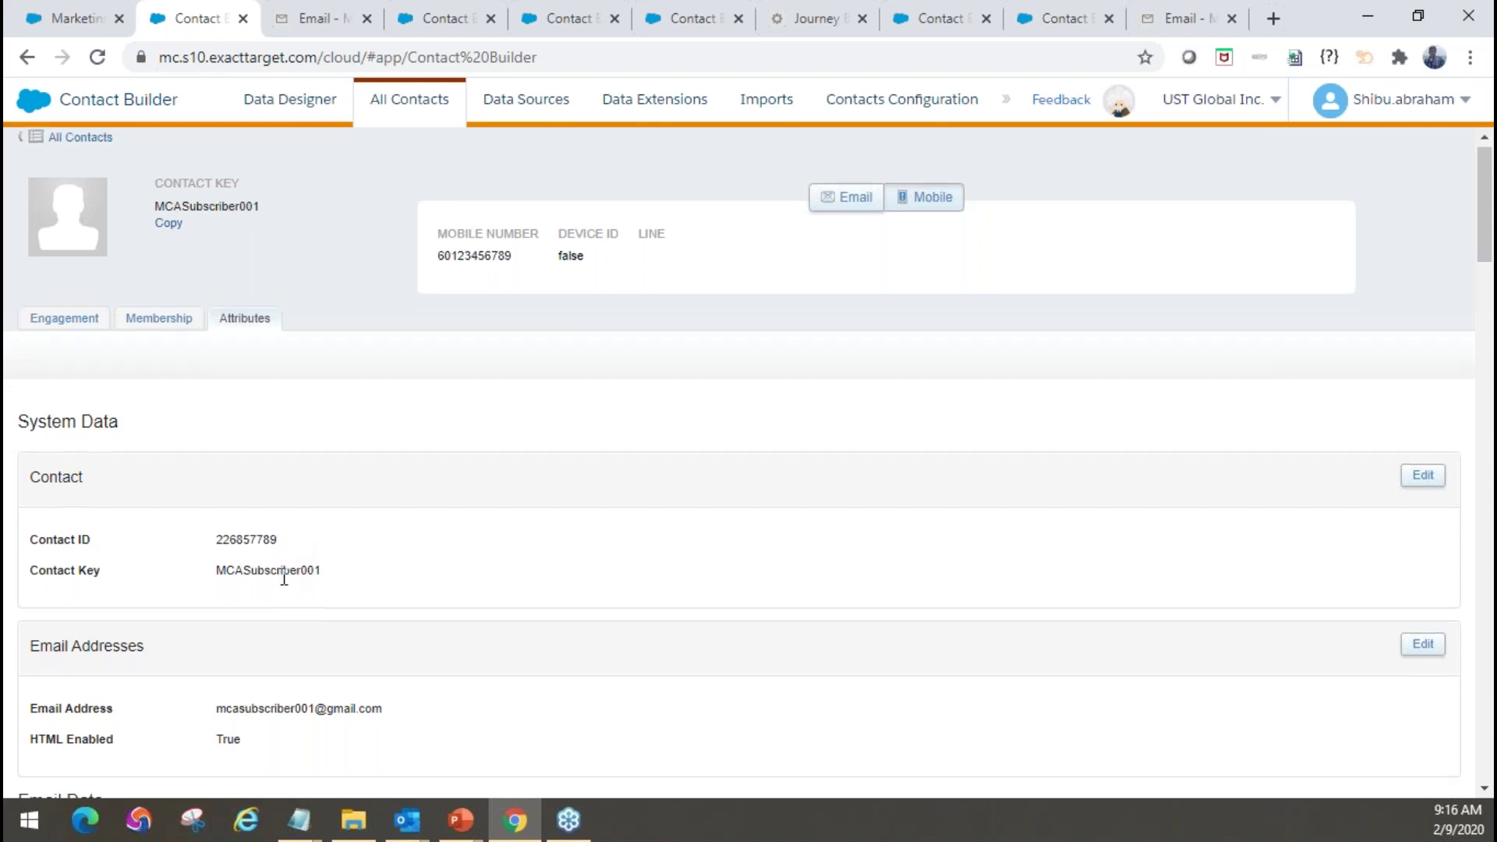
Review the contact's Email Demographics, GroupConnect LINE, MobileConnect and MobilePush attribute groups
scroll(281, 569, "down", 3)
scroll(270, 591, "down", 4)
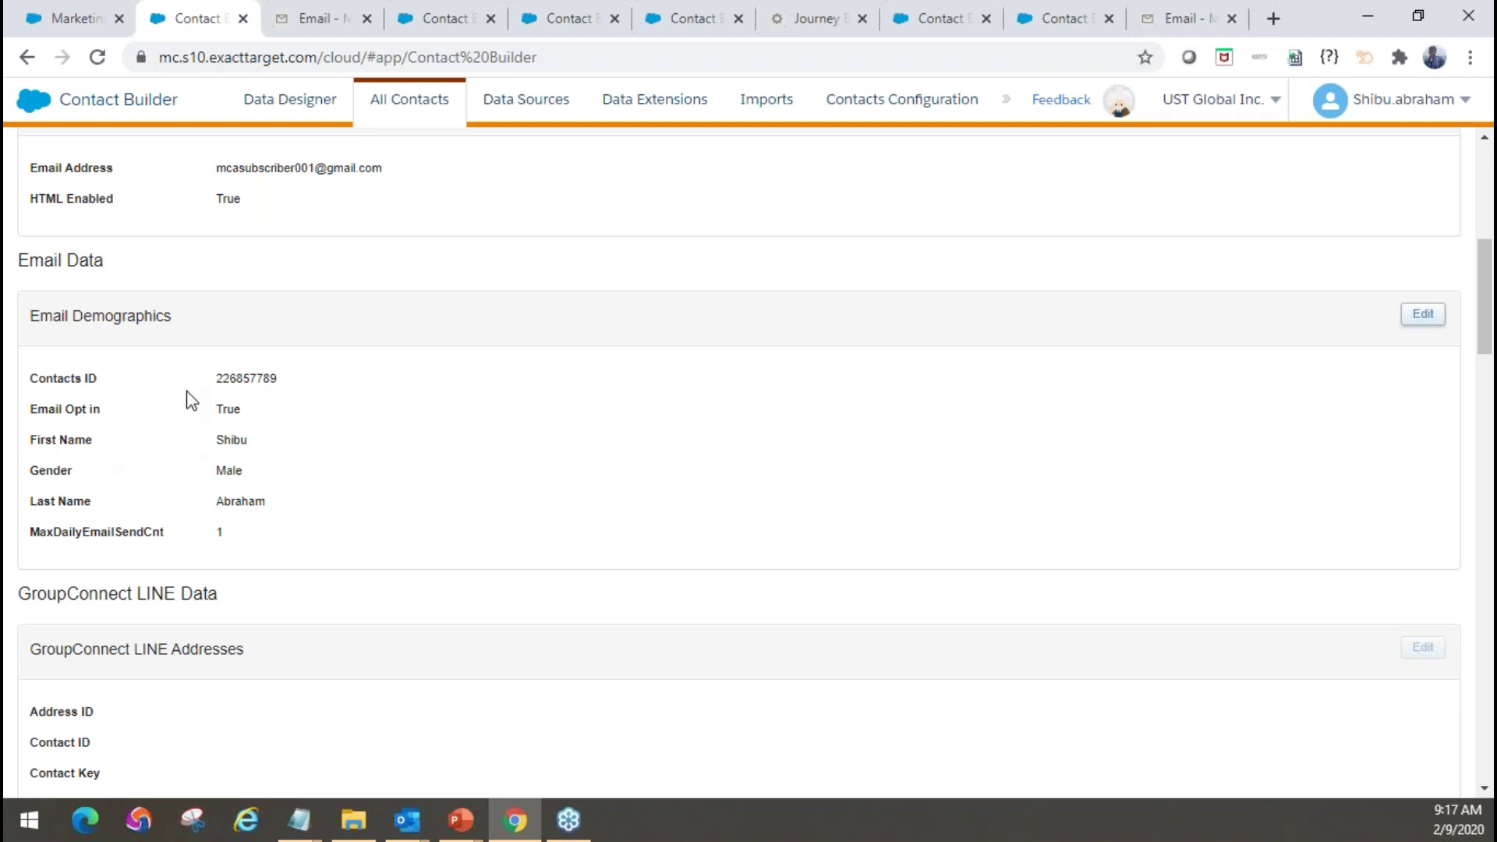
scroll(274, 408, "down", 3)
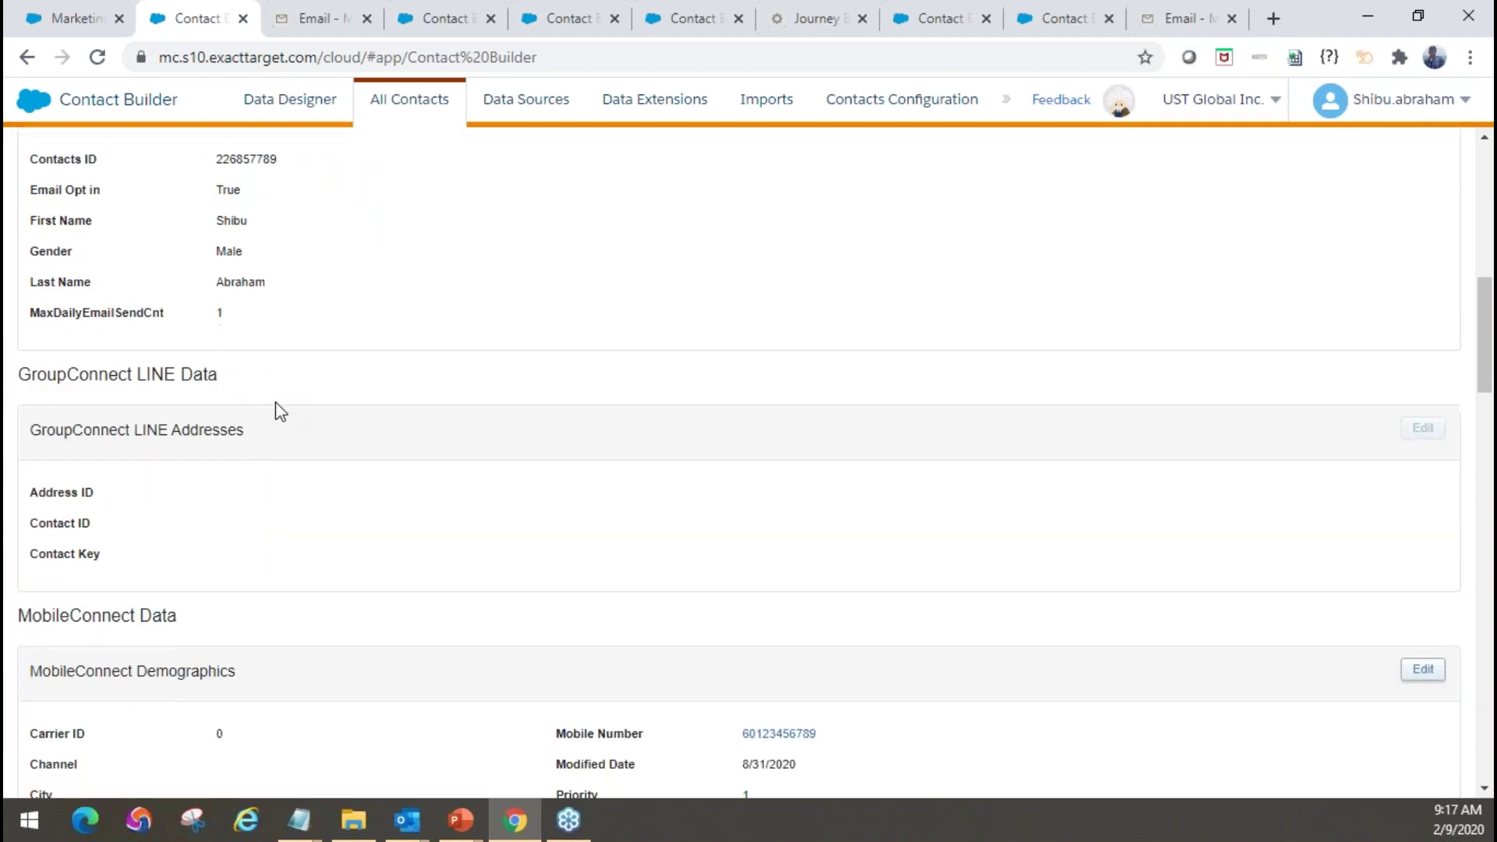
scroll(279, 413, "down", 1)
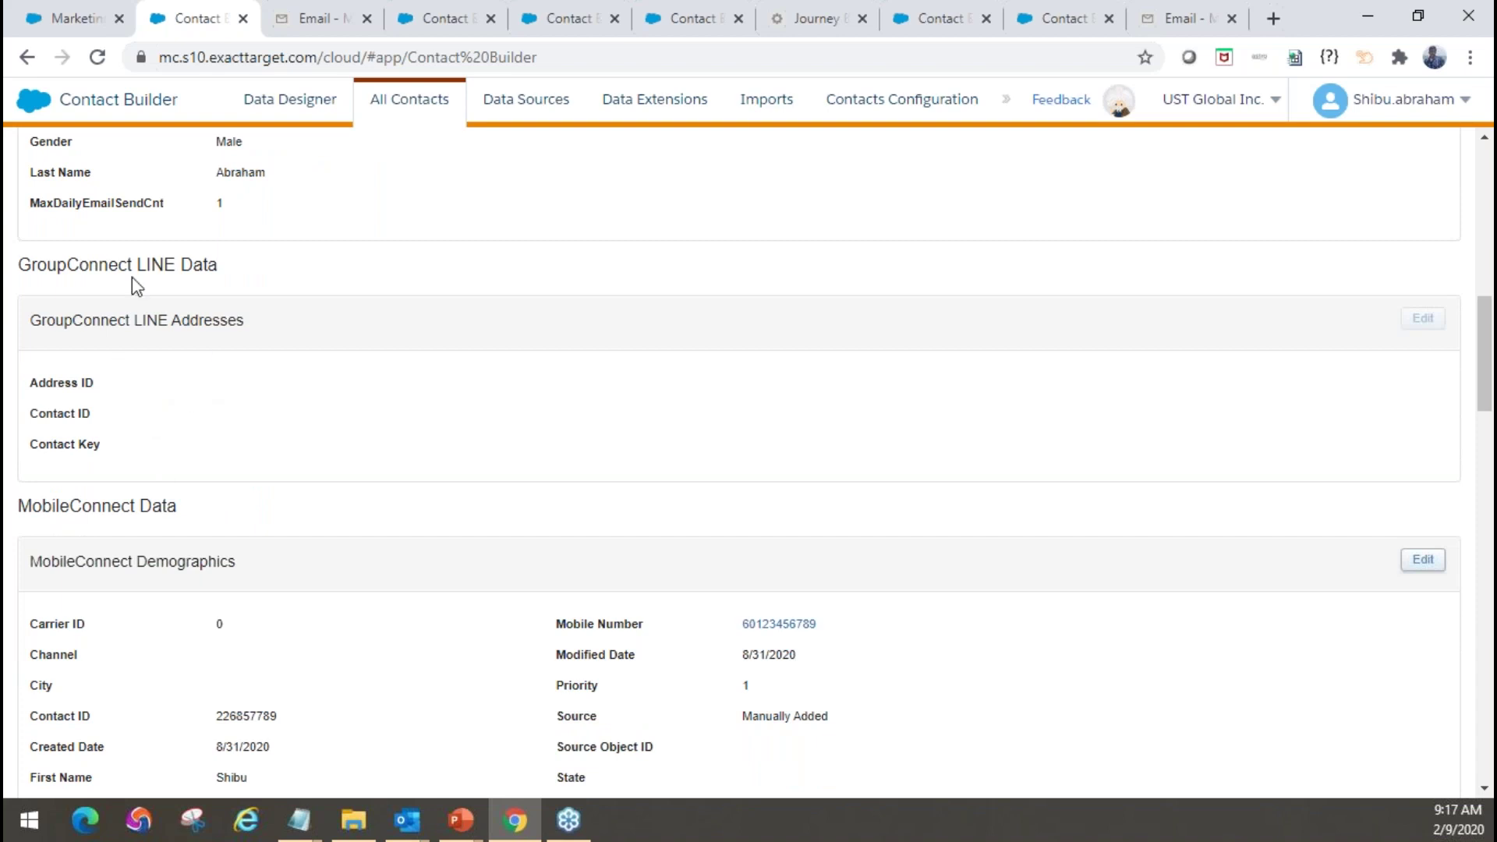
scroll(262, 413, "down", 3)
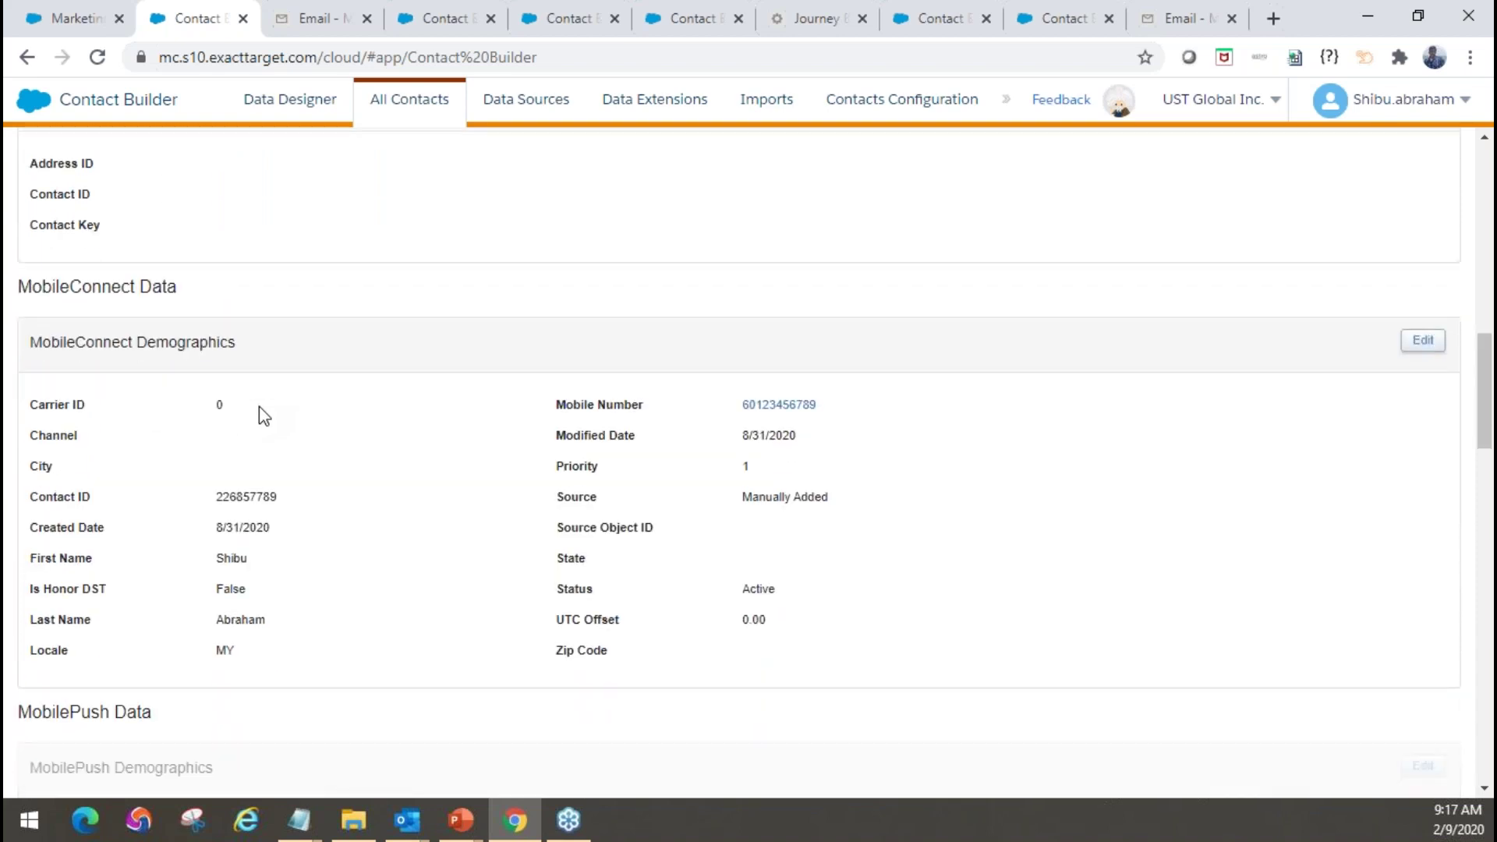
scroll(259, 417, "down", 5)
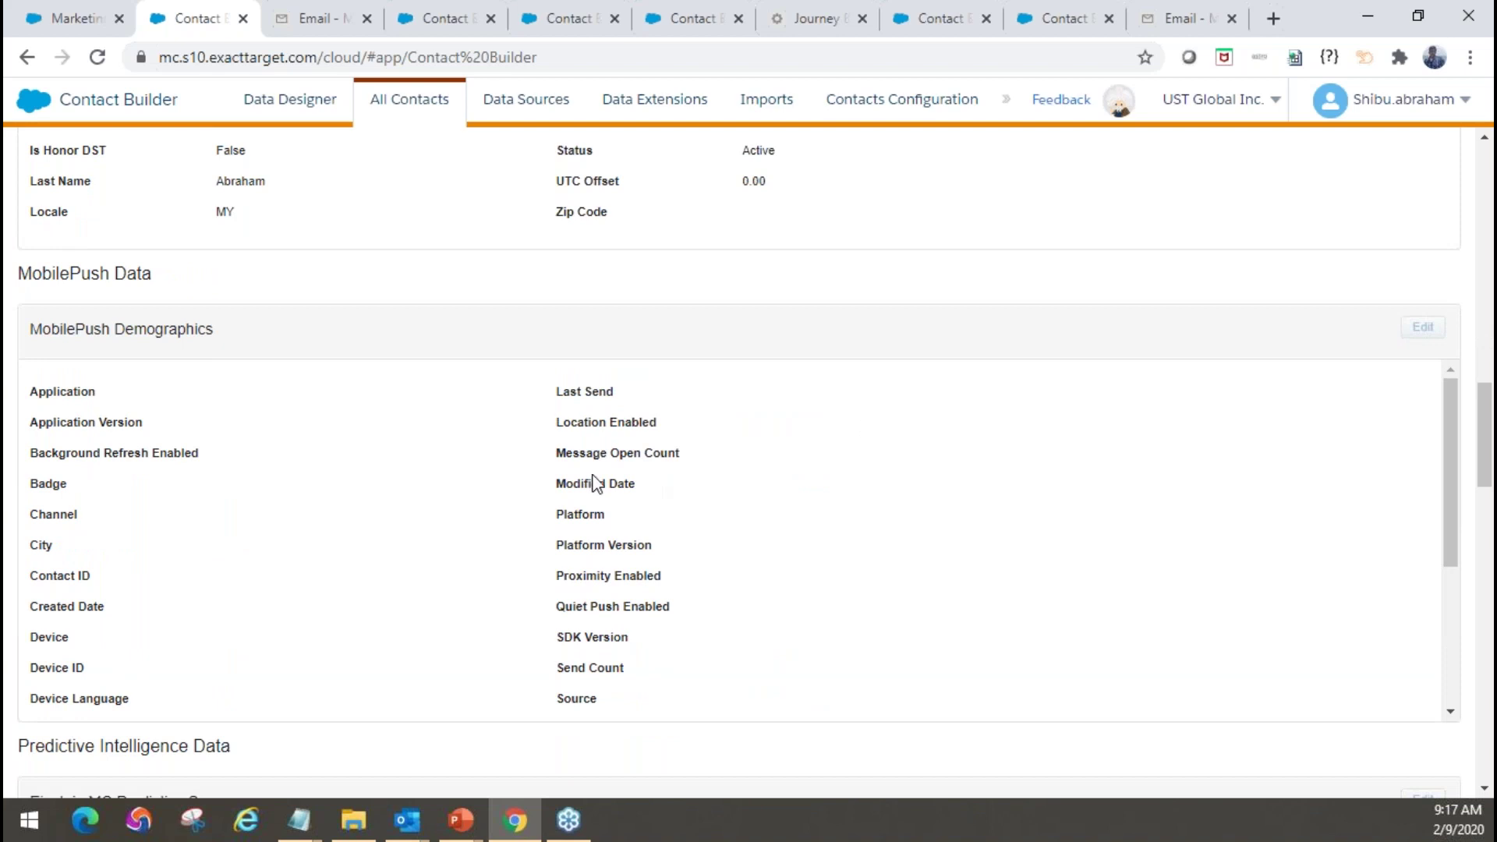
scroll(422, 426, "up", 4)
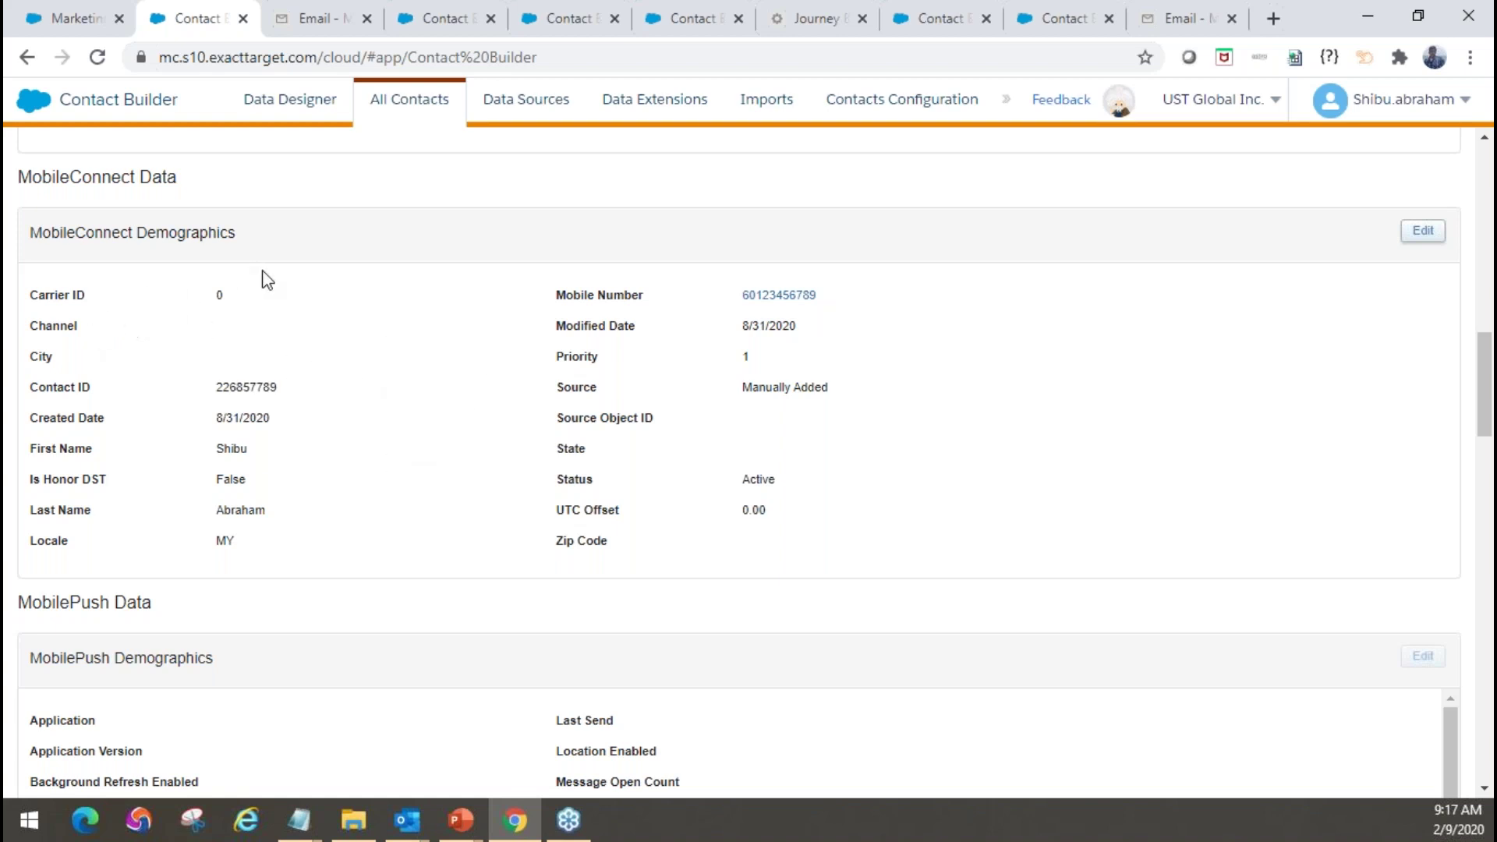
scroll(355, 321, "up", 20)
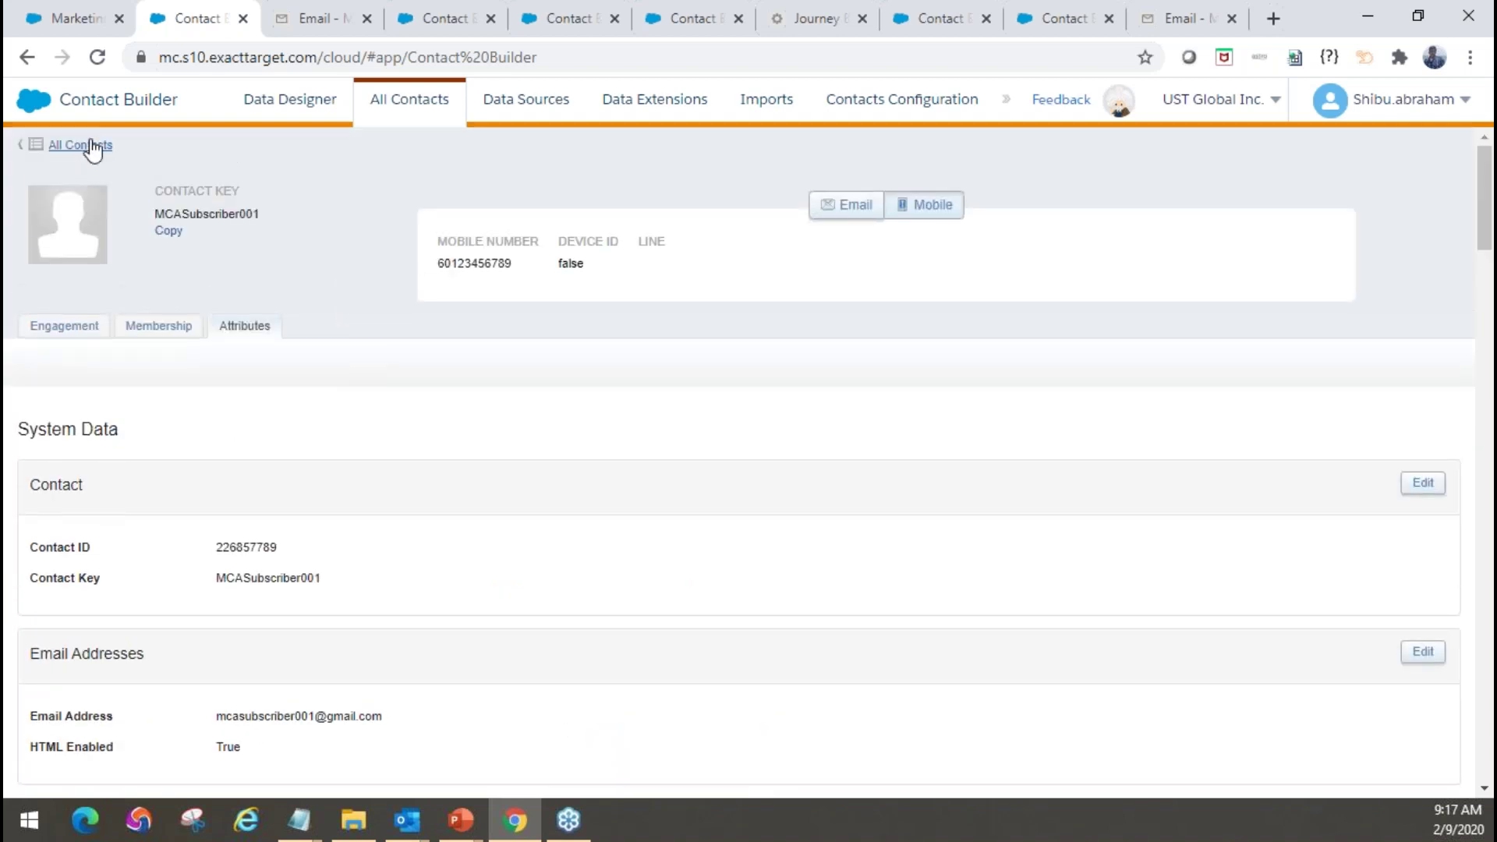
Return to the contact list, open the second contact matching "mca" and view its email address
left_click(92, 148)
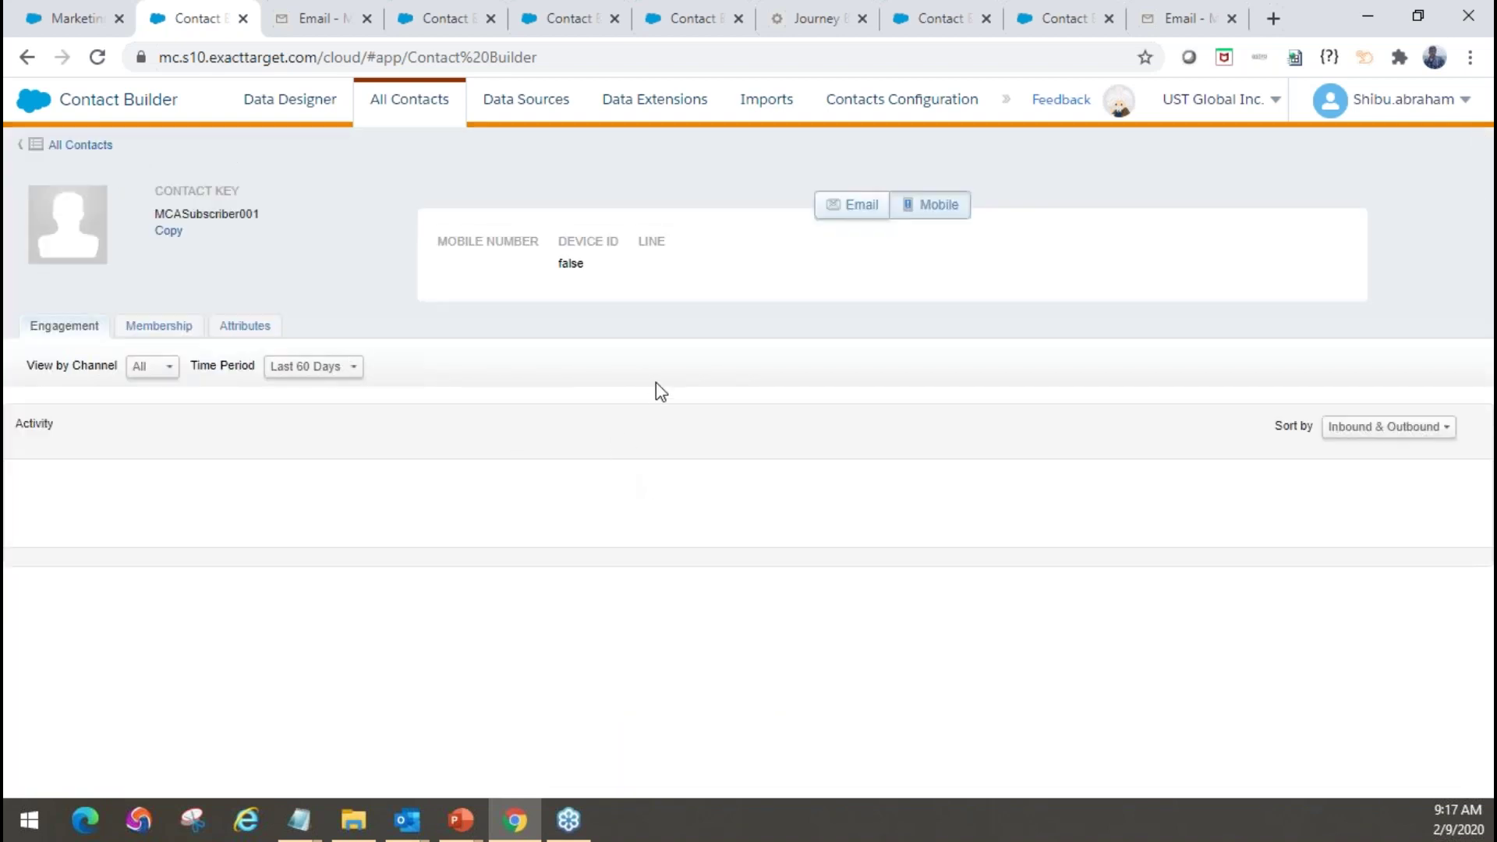
left_click(843, 208)
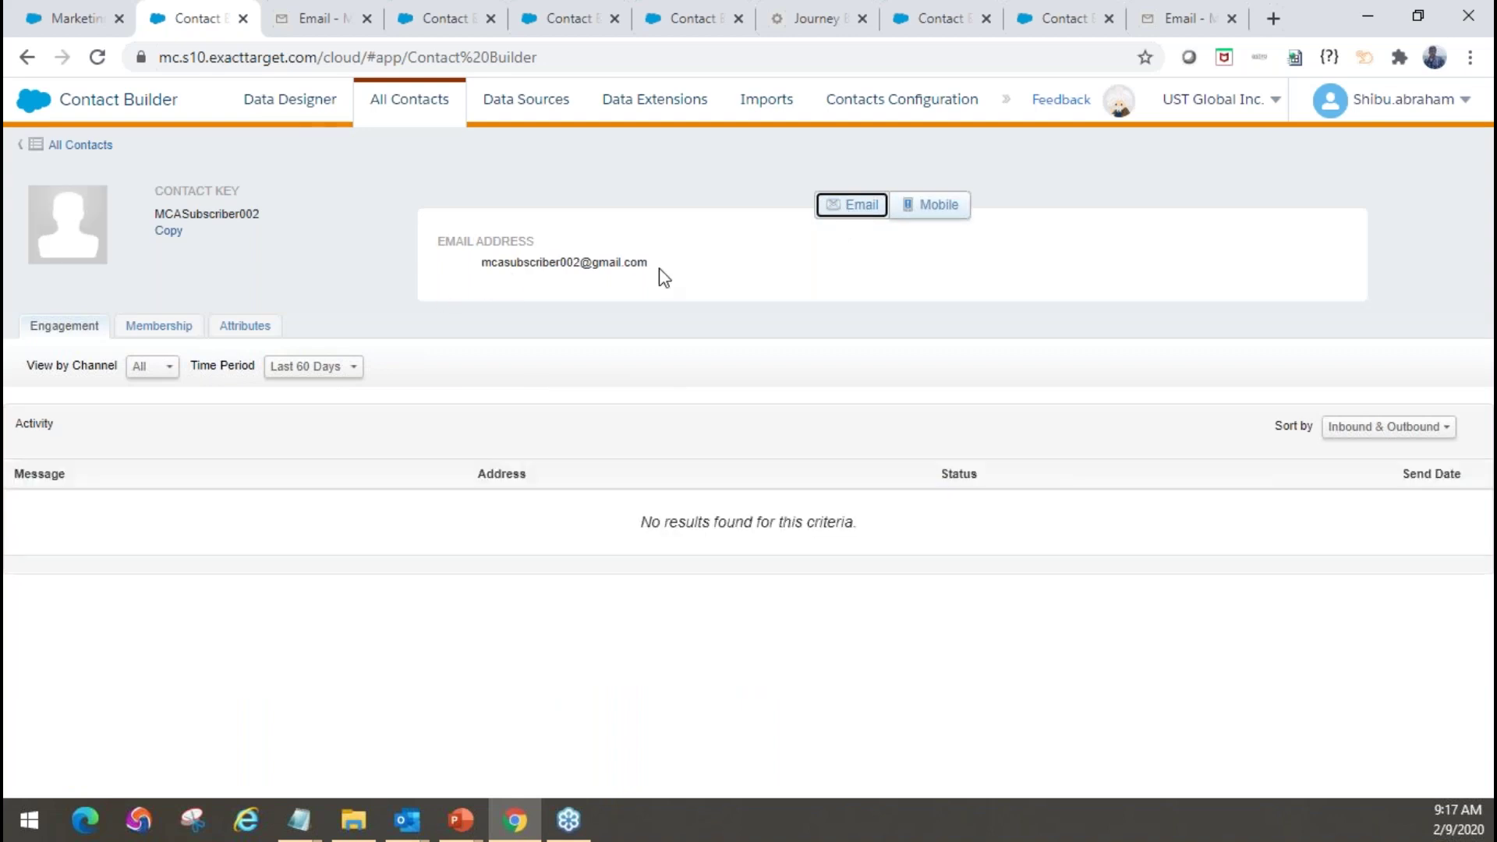
View the second contact's mobile channel details and review its attributes from System Data through the Email, GroupConnect LINE, MobileConnect and MobilePush groups
left_click(940, 206)
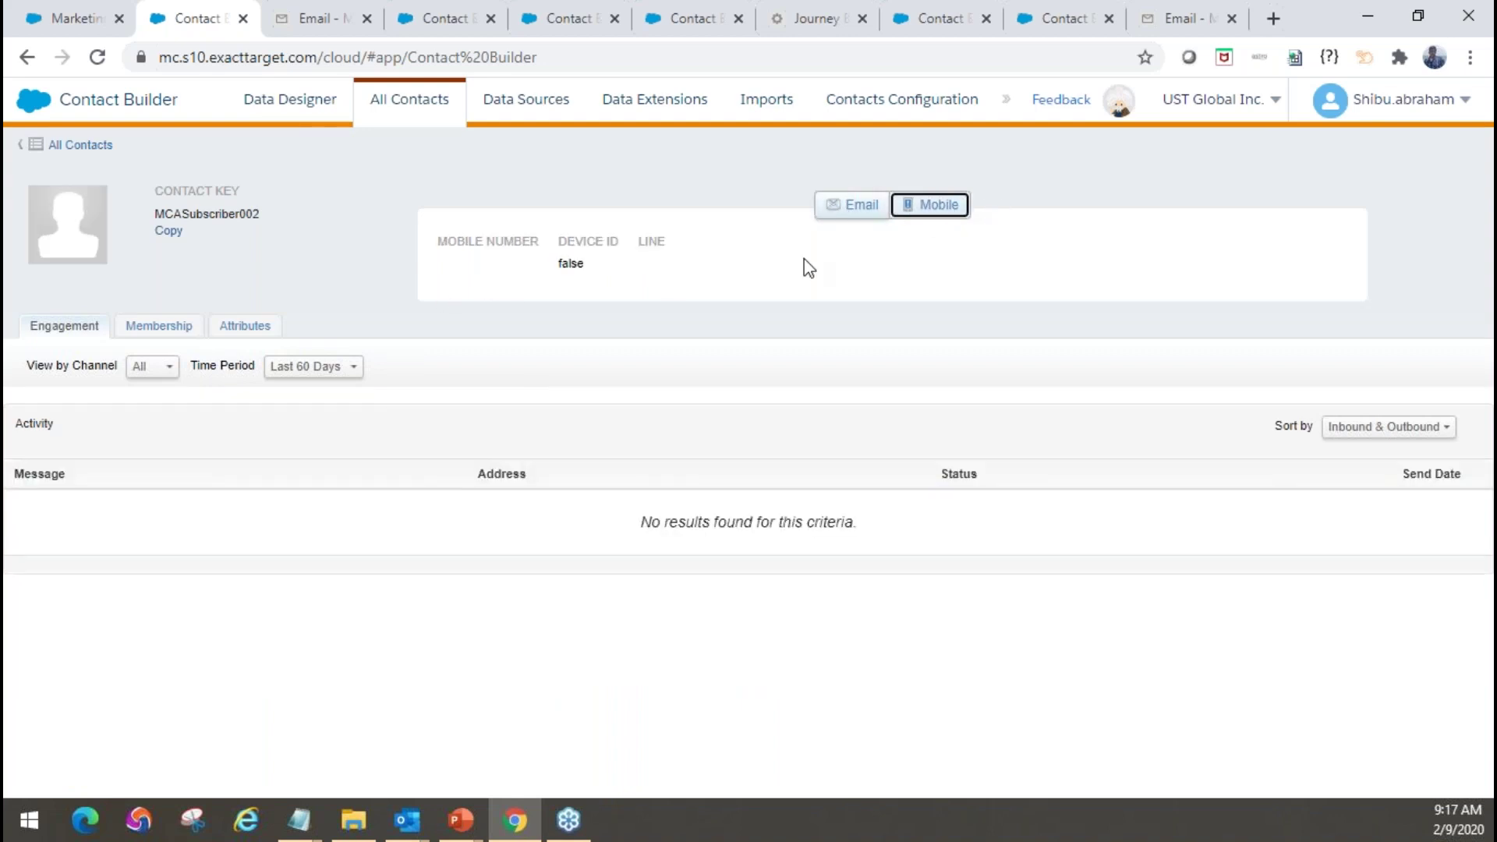
left_click(248, 325)
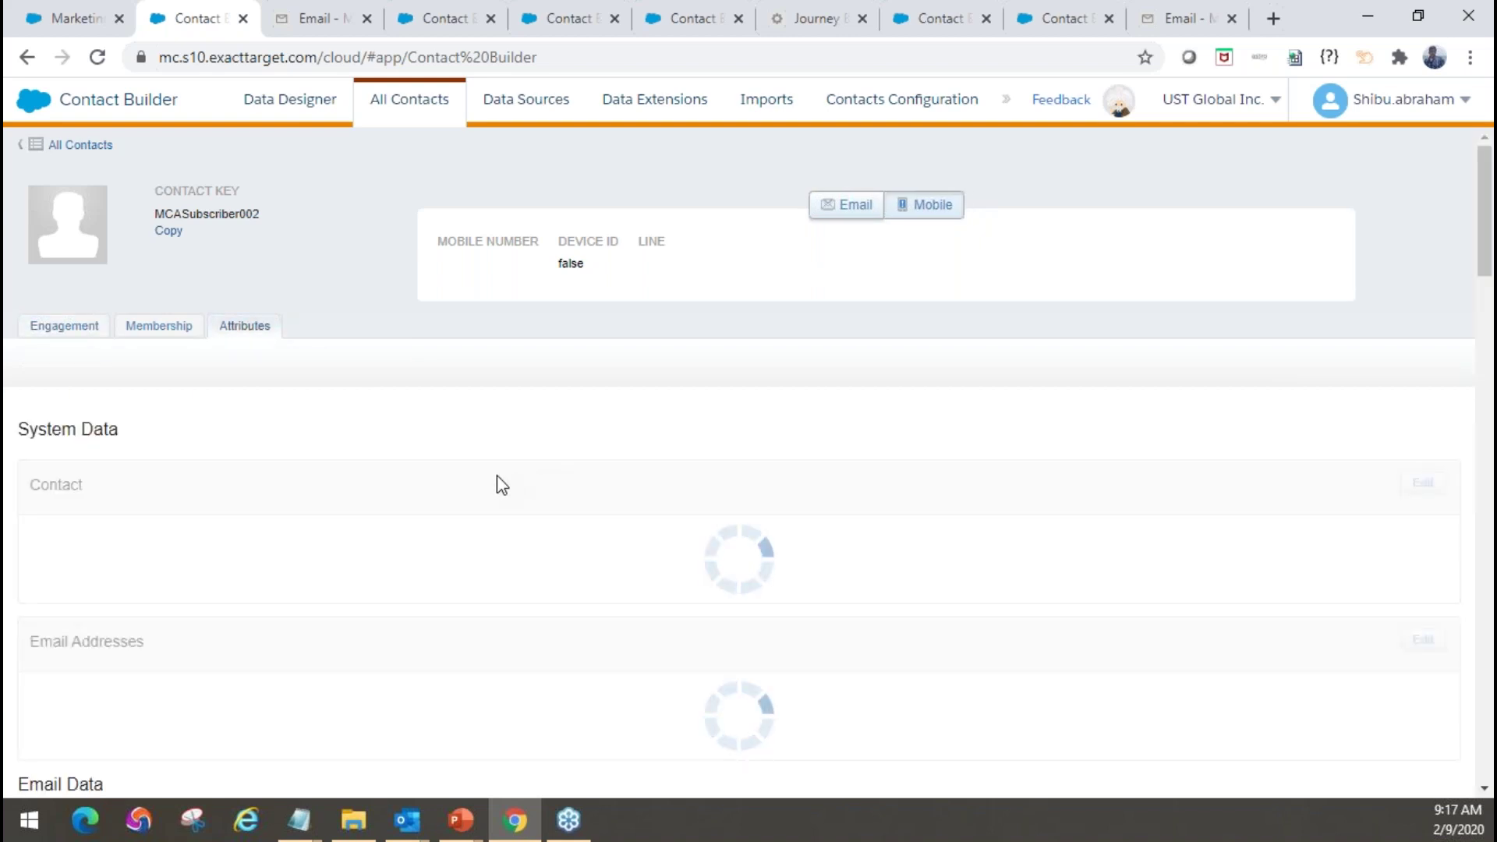
scroll(501, 485, "down", 5)
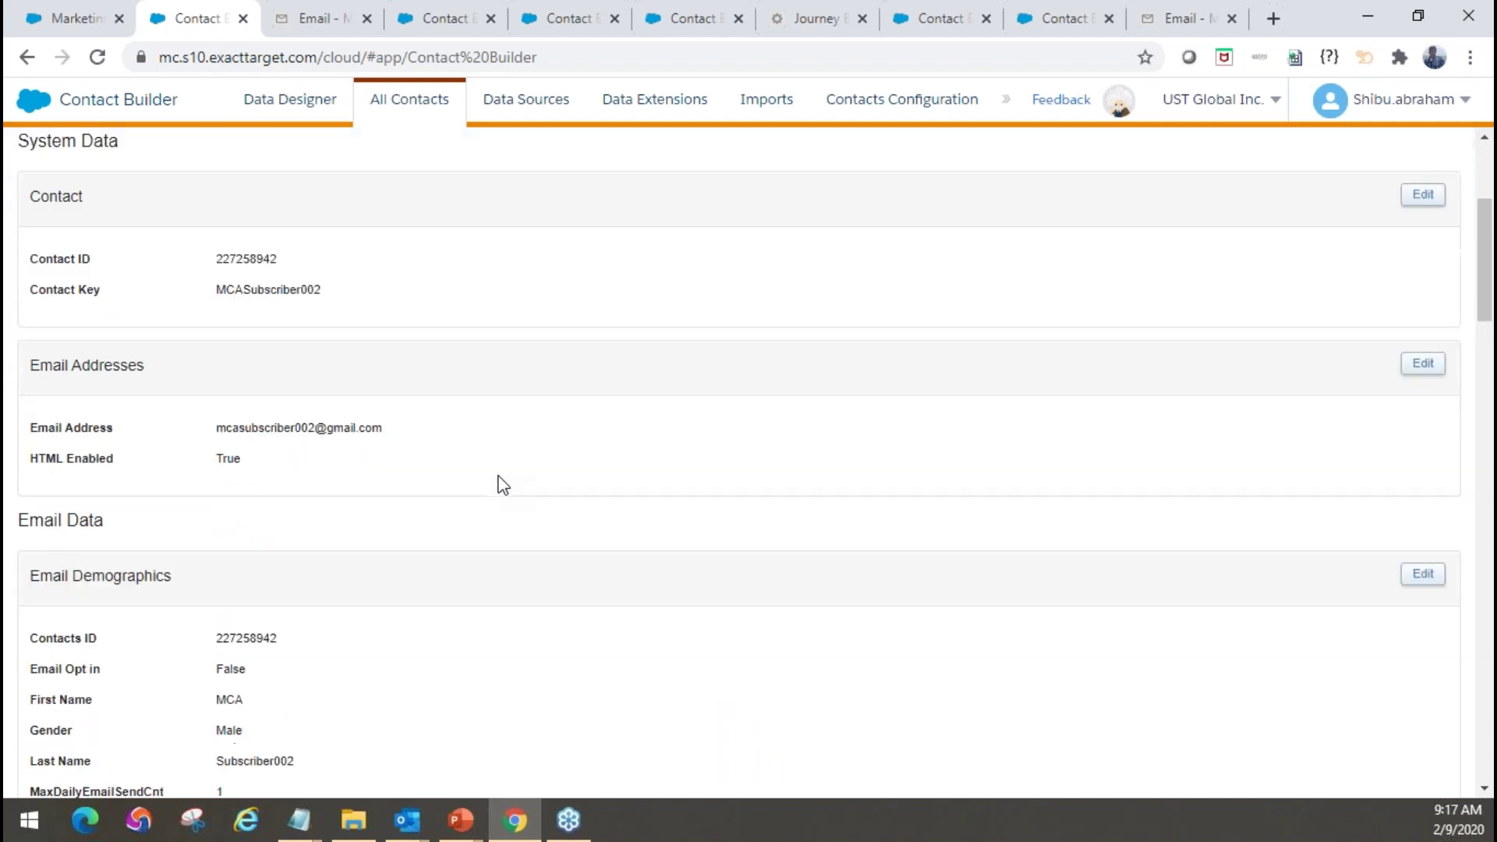
scroll(268, 577, "down", 7)
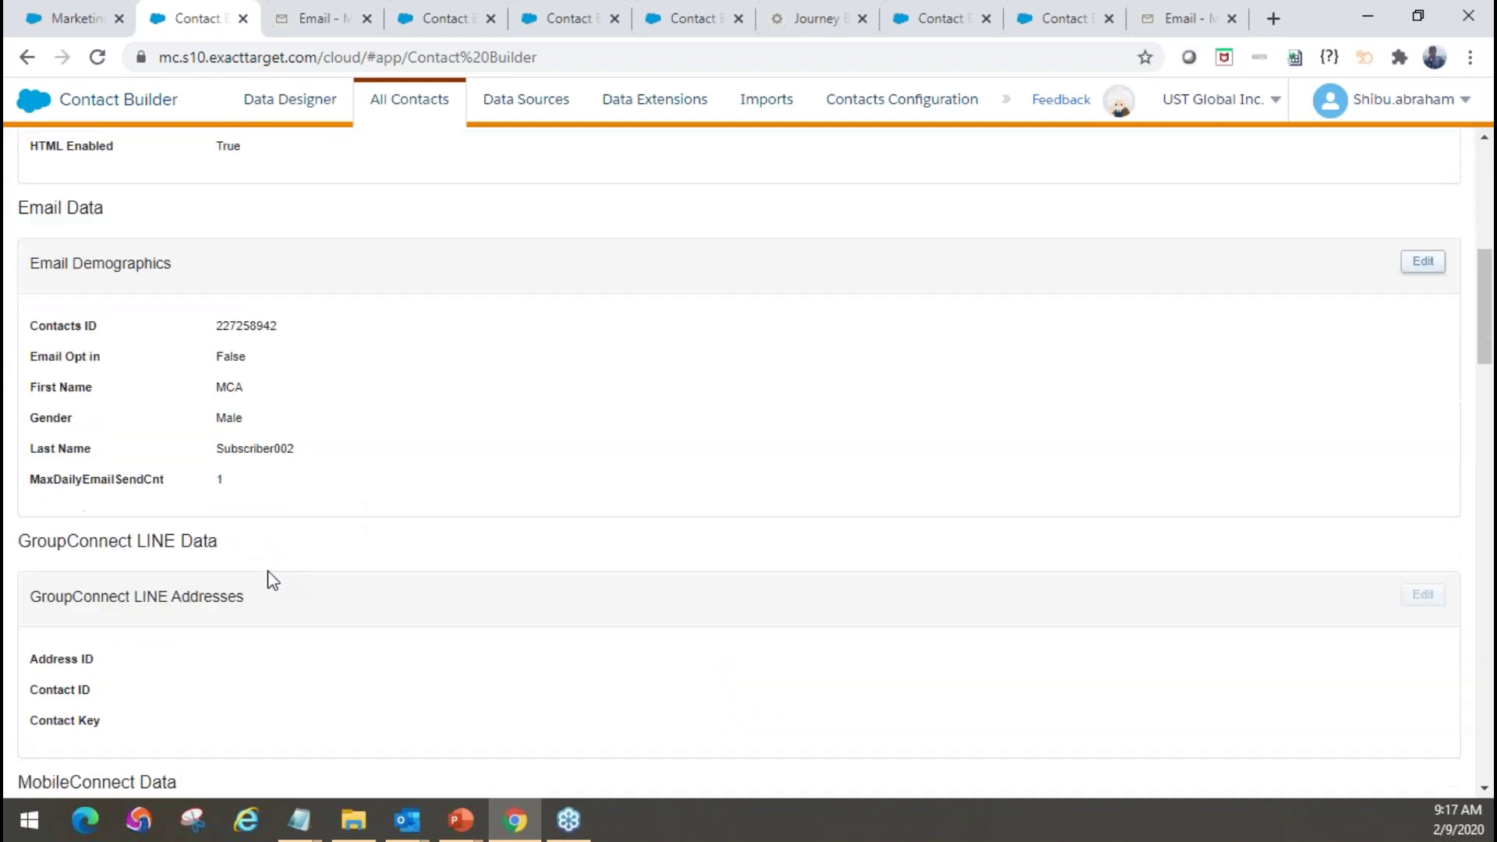
scroll(268, 578, "down", 1)
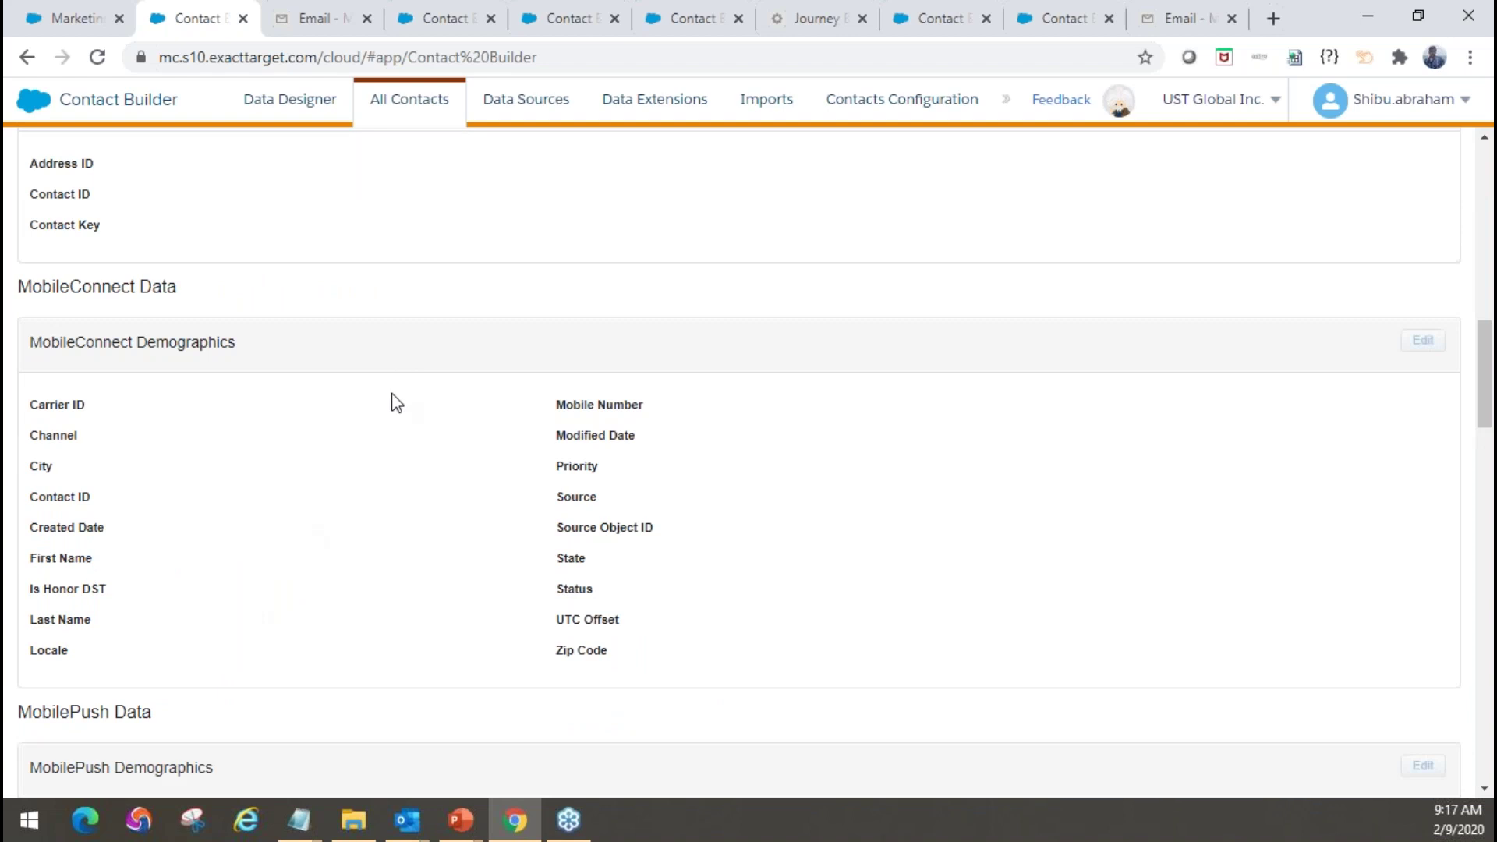
scroll(401, 507, "up", 4)
scroll(400, 510, "down", 5)
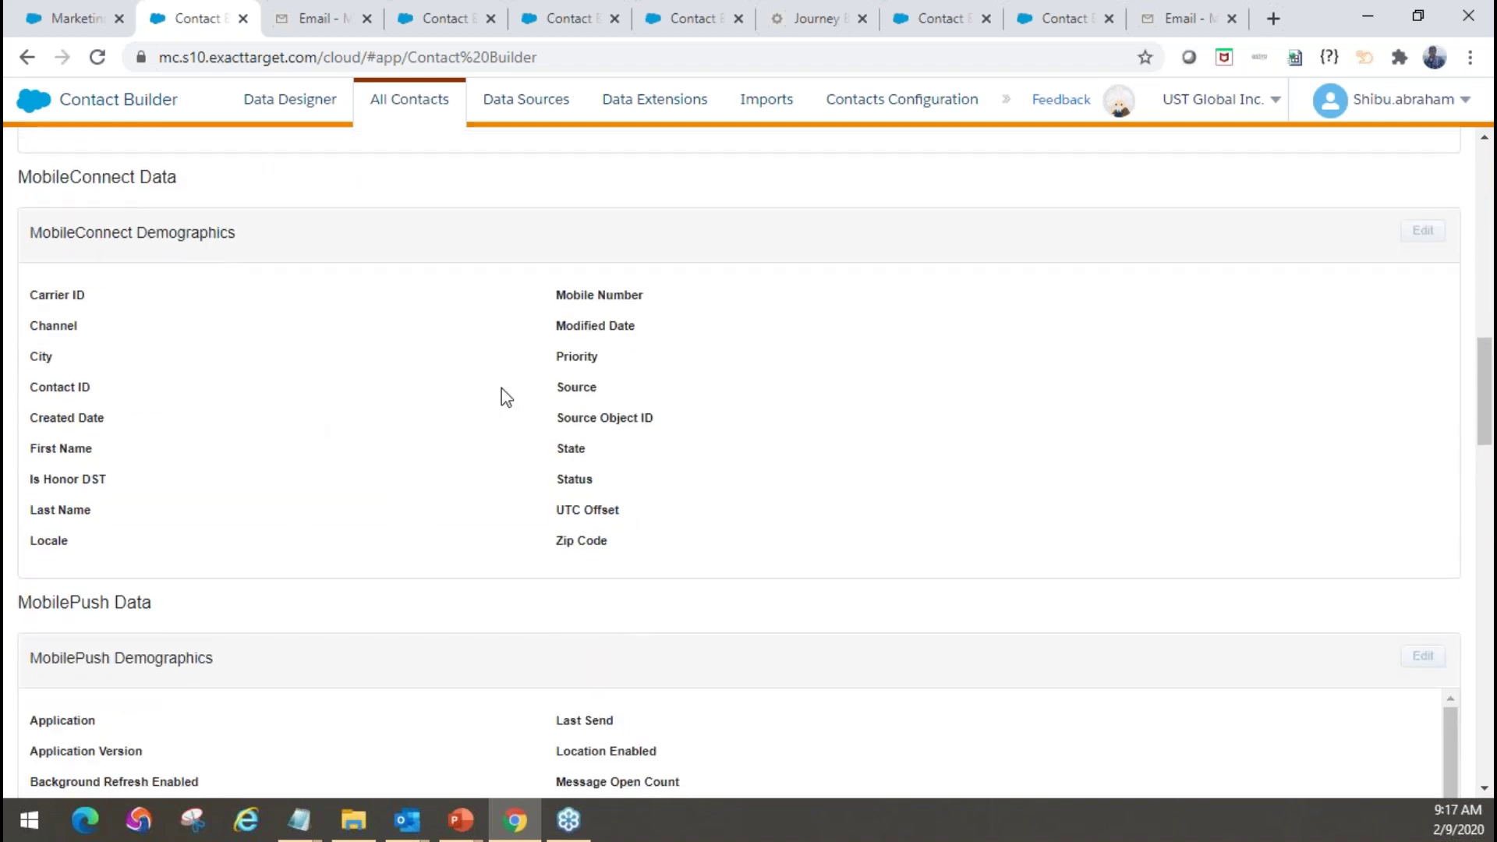
scroll(414, 388, "up", 14)
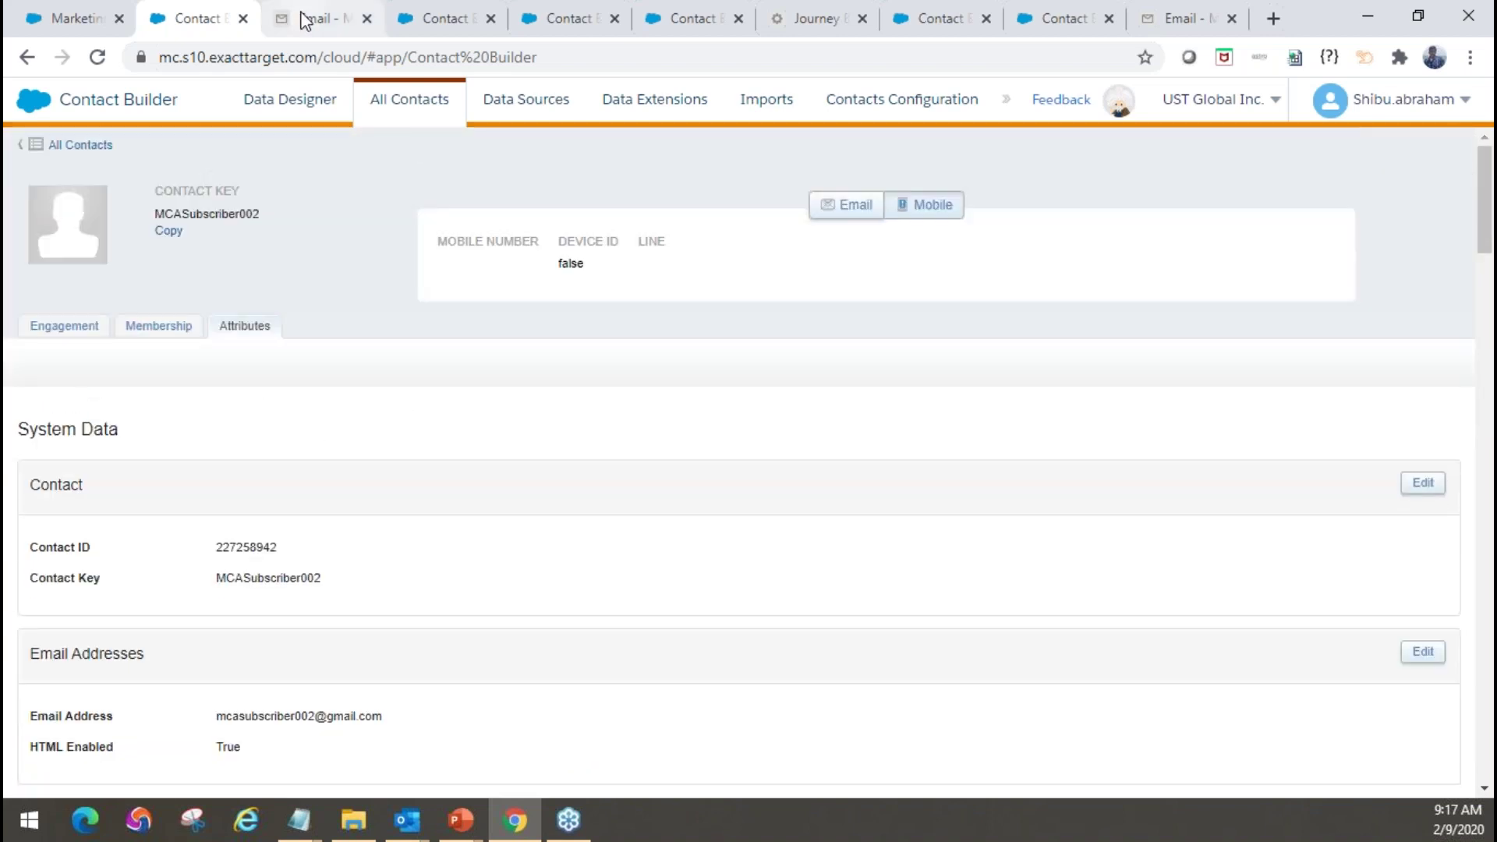
Switch to Email Studio, open the found subscriber's properties to view its profile and preference attributes, and close them without changes
left_click(312, 18)
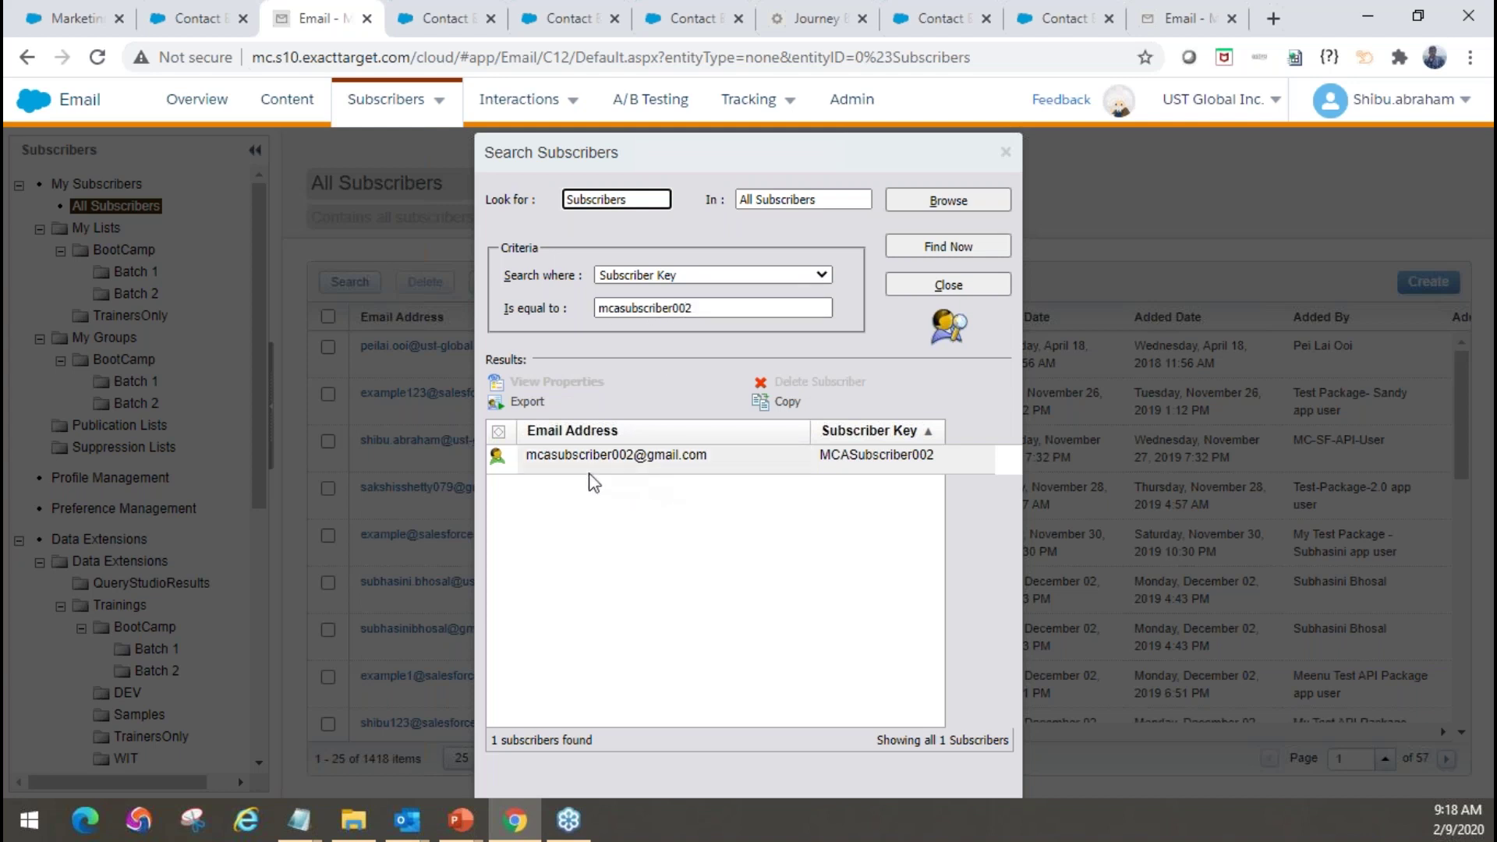
double_click(702, 460)
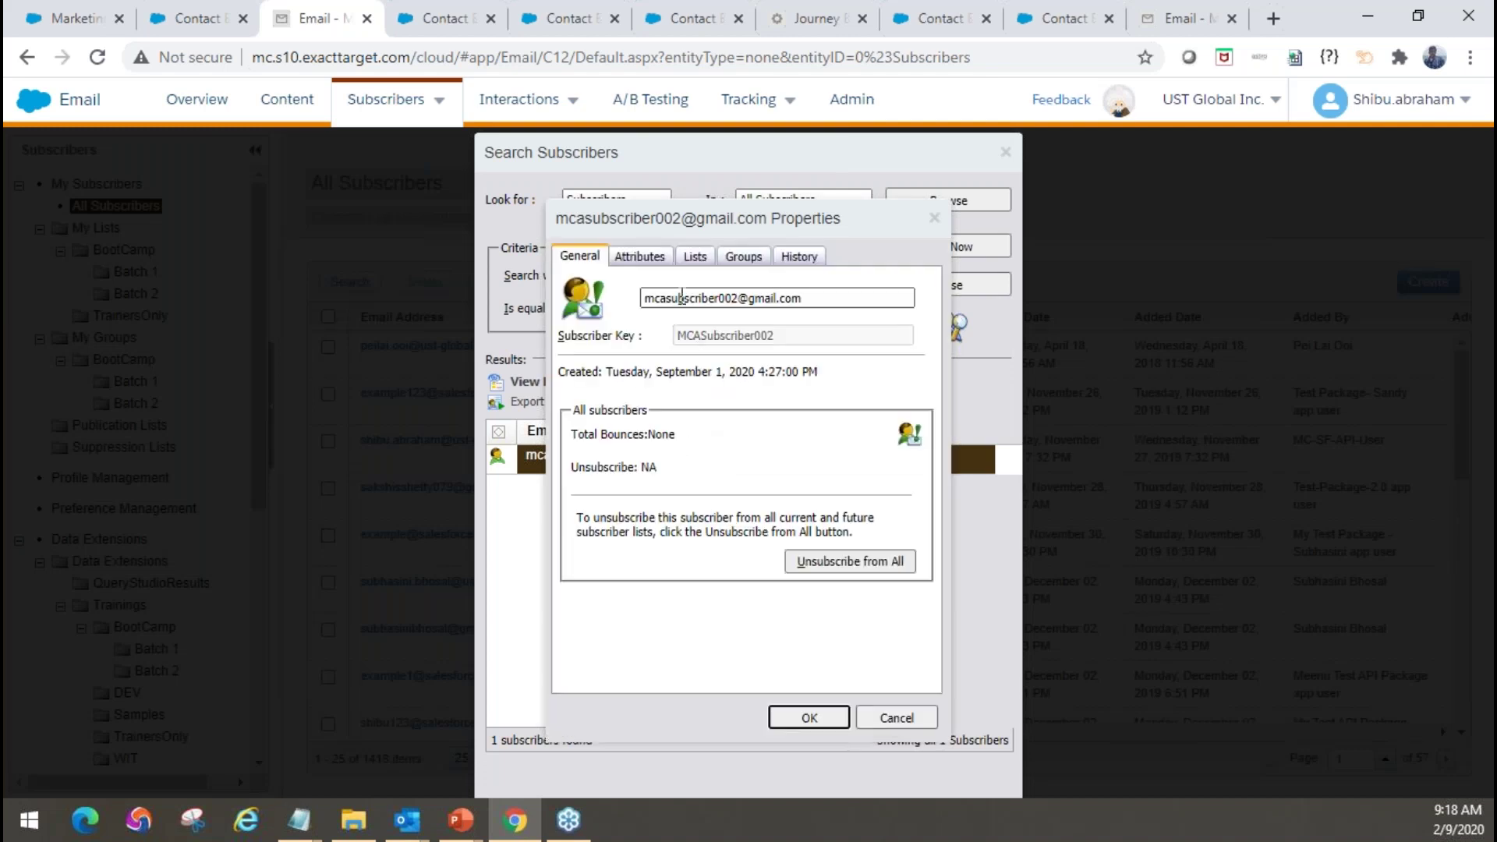
left_click(653, 259)
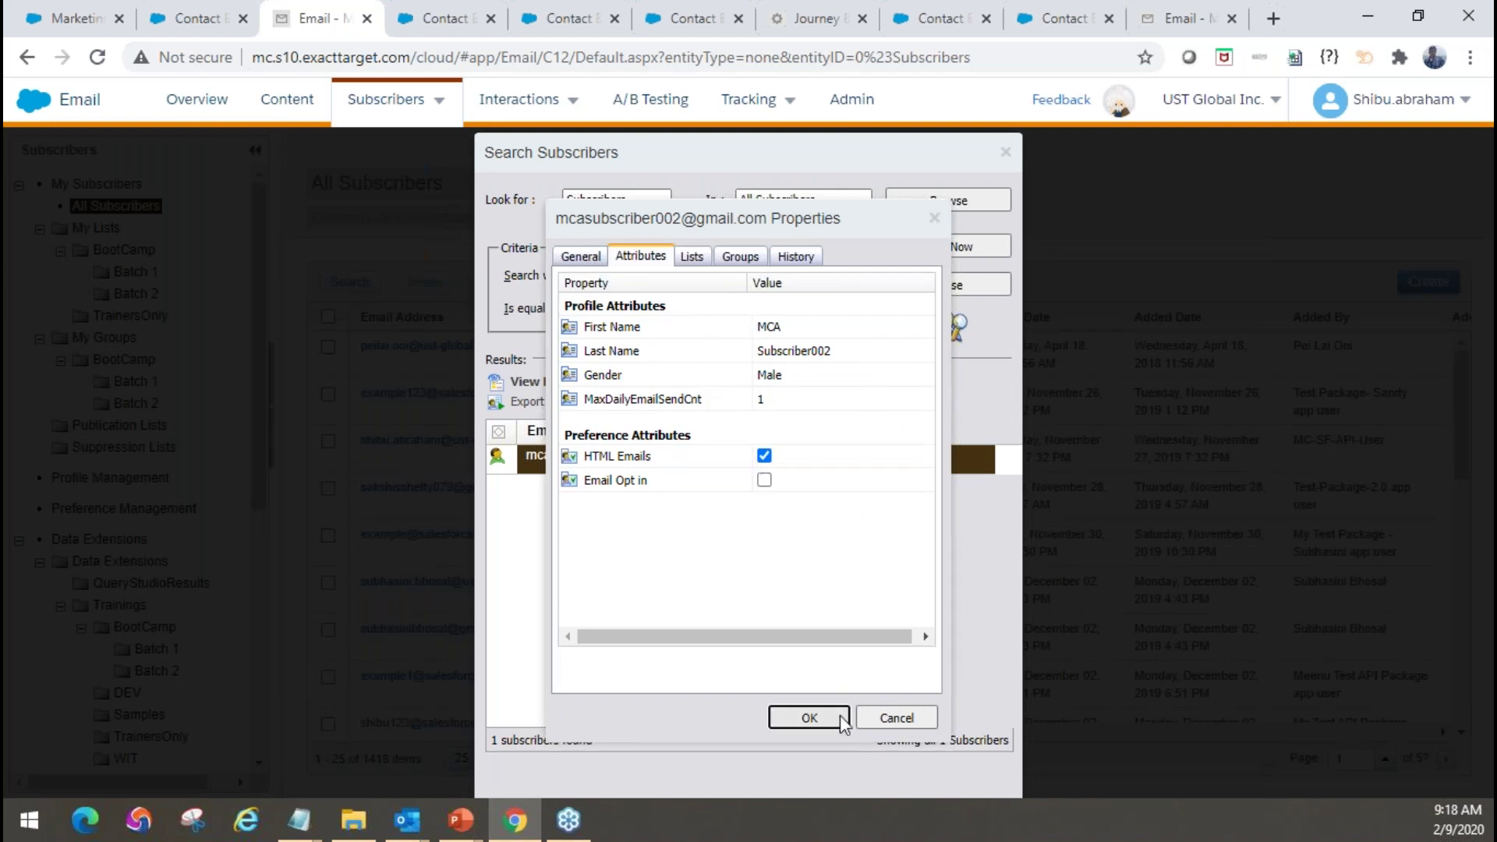
left_click(889, 717)
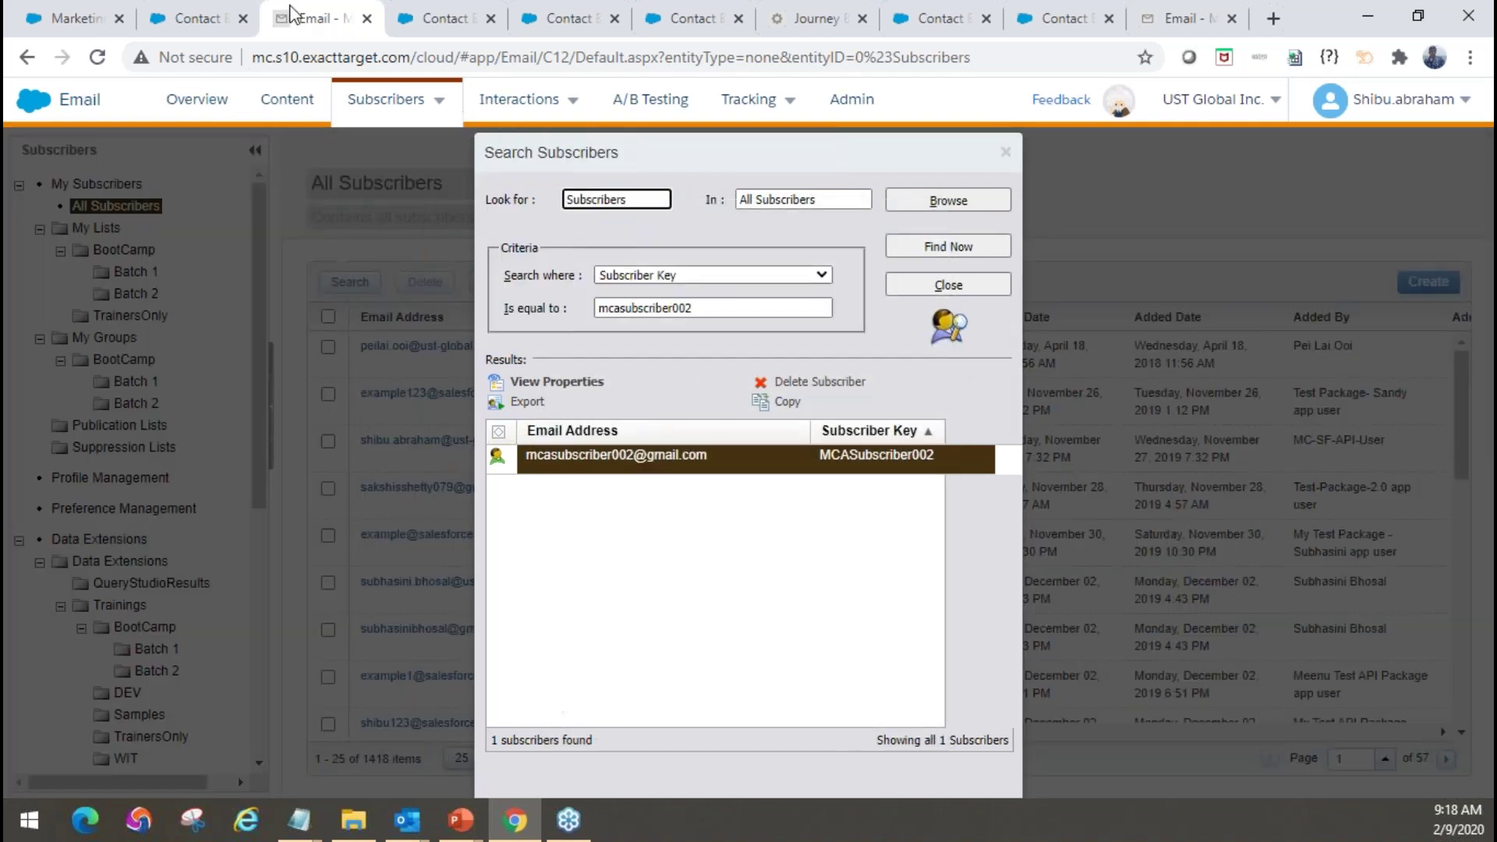
left_click(443, 19)
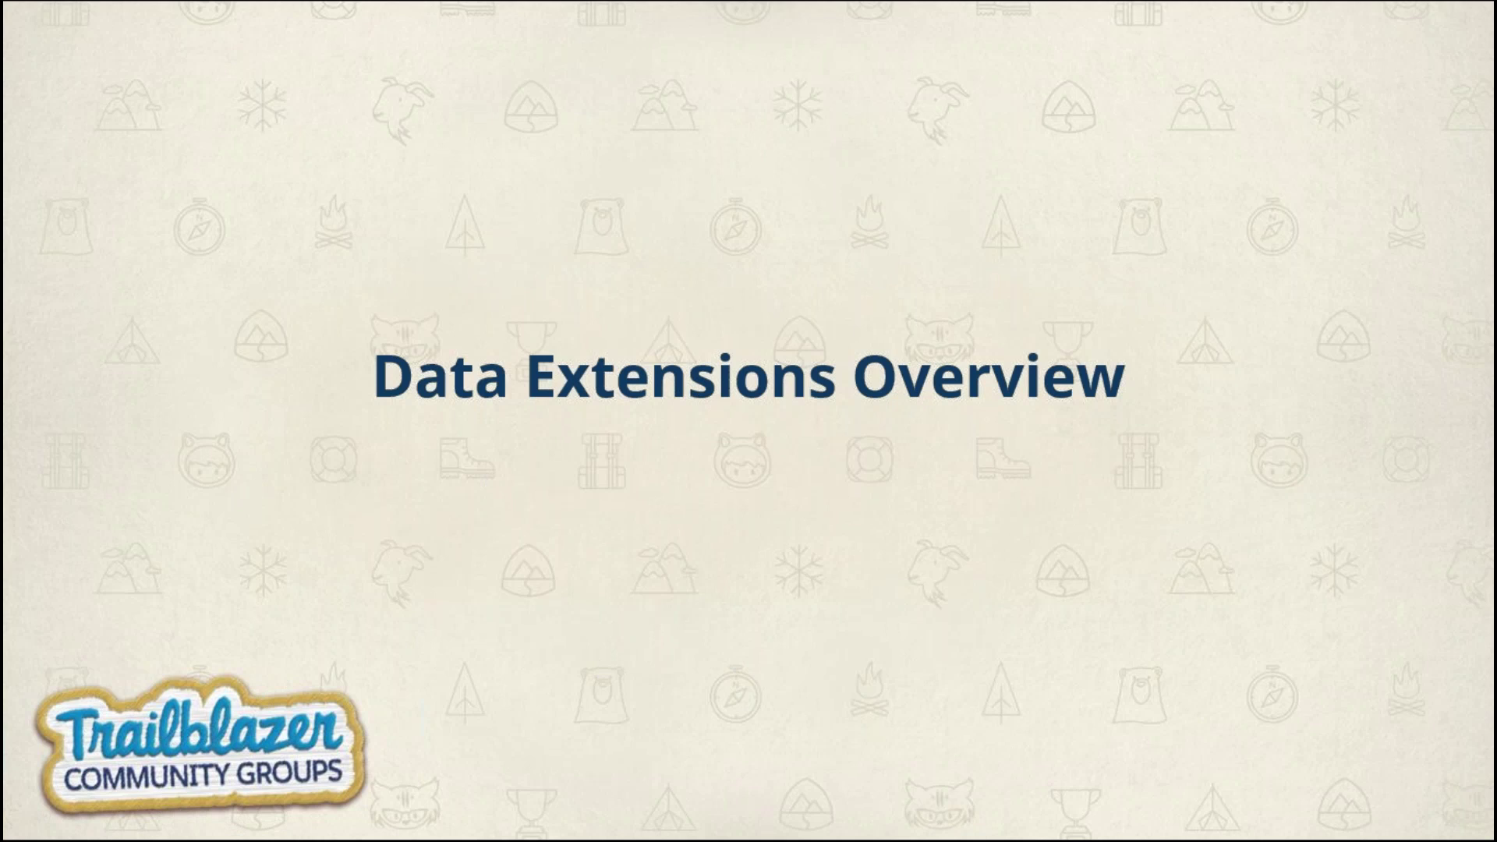
left_click(549, 485)
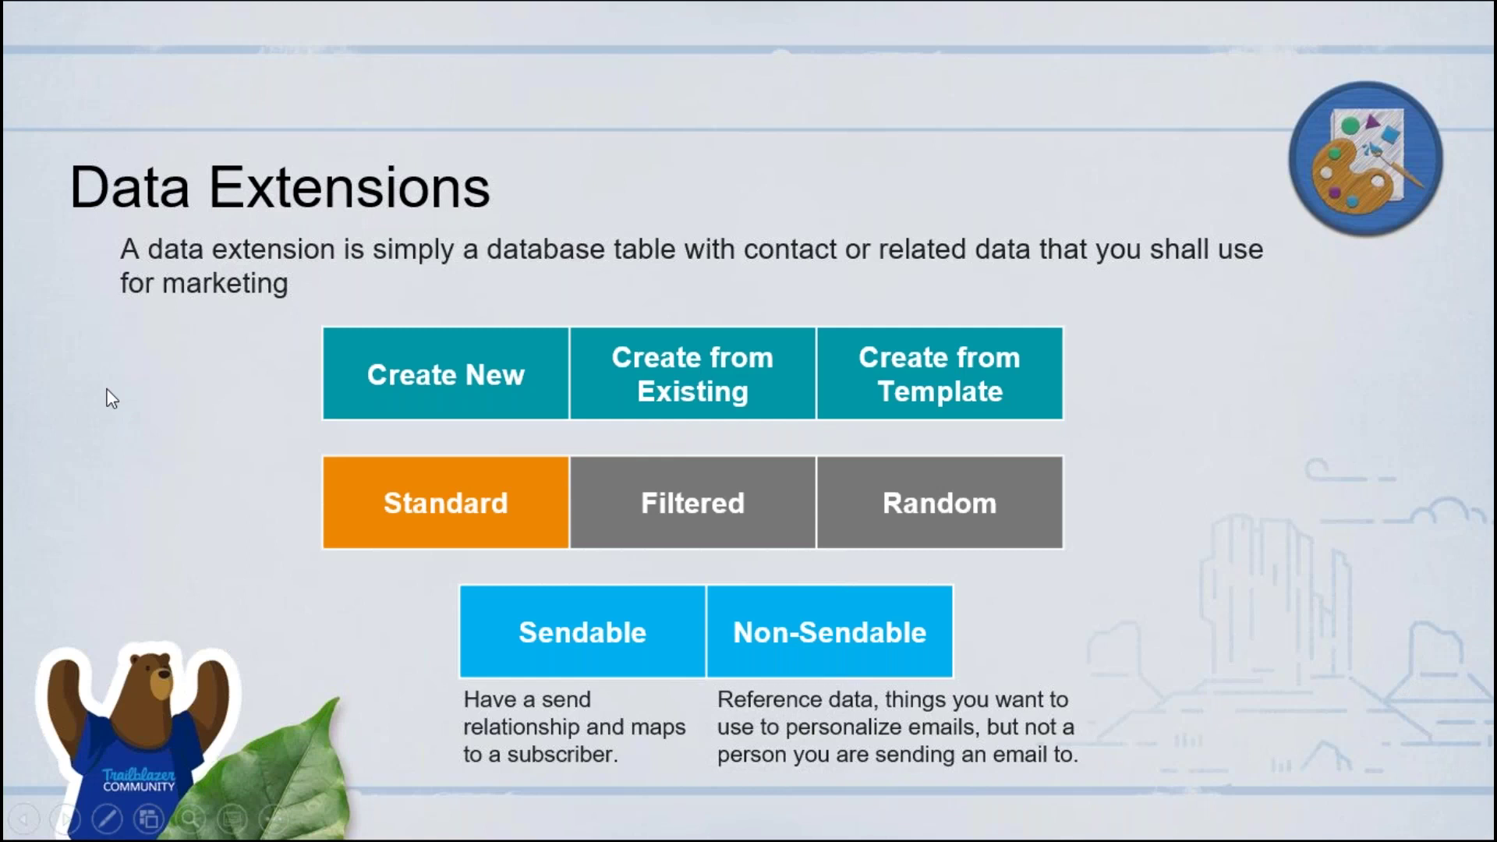
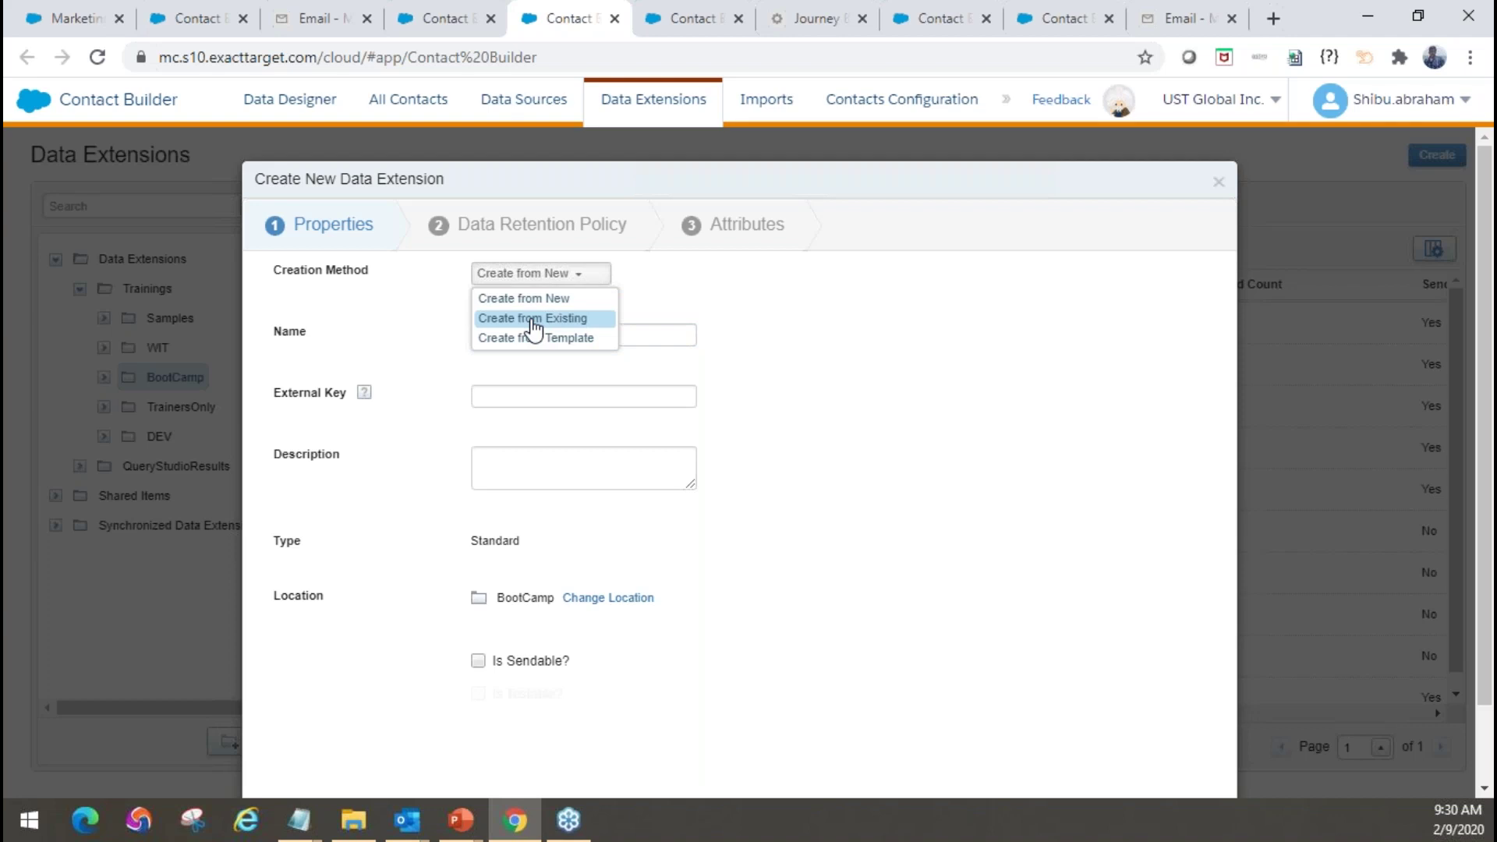
Try basing the new data extension on the existing CustomerDE from the Trainings > BootCamp folder, and cancel the selection
left_click(410, 245)
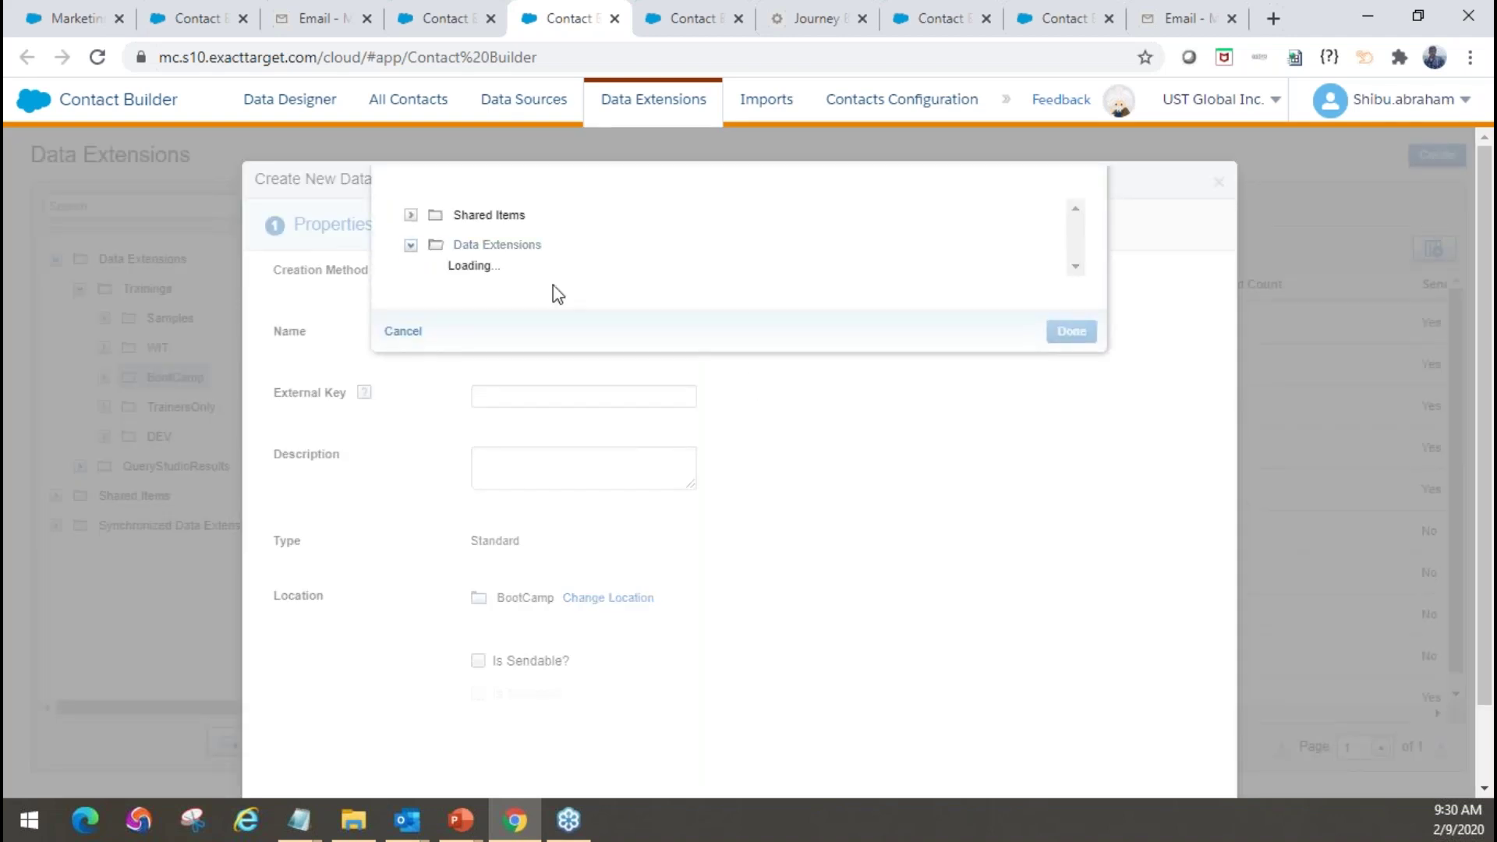
left_click(435, 275)
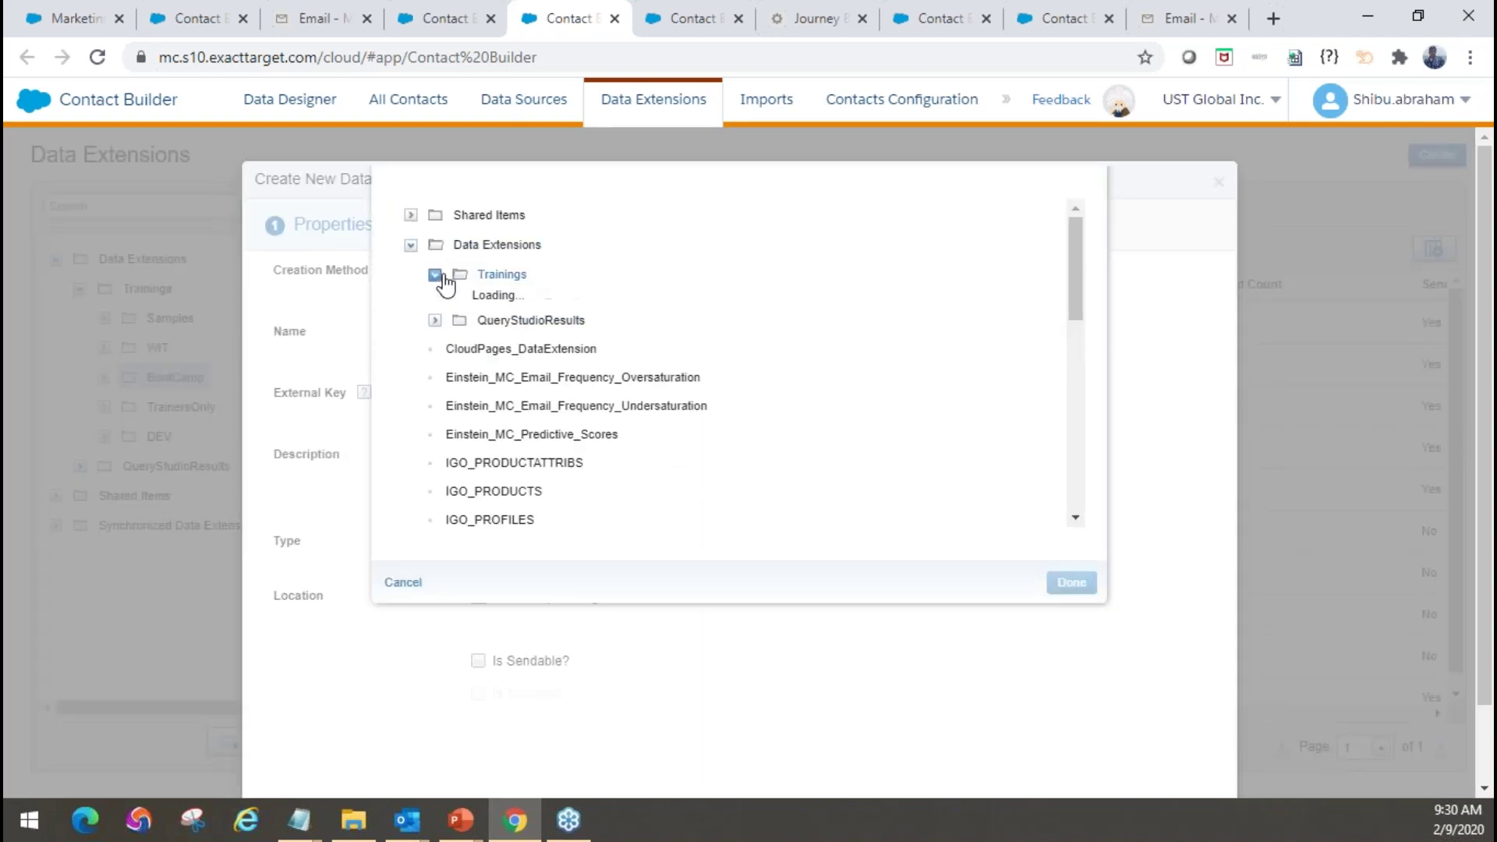
left_click(458, 363)
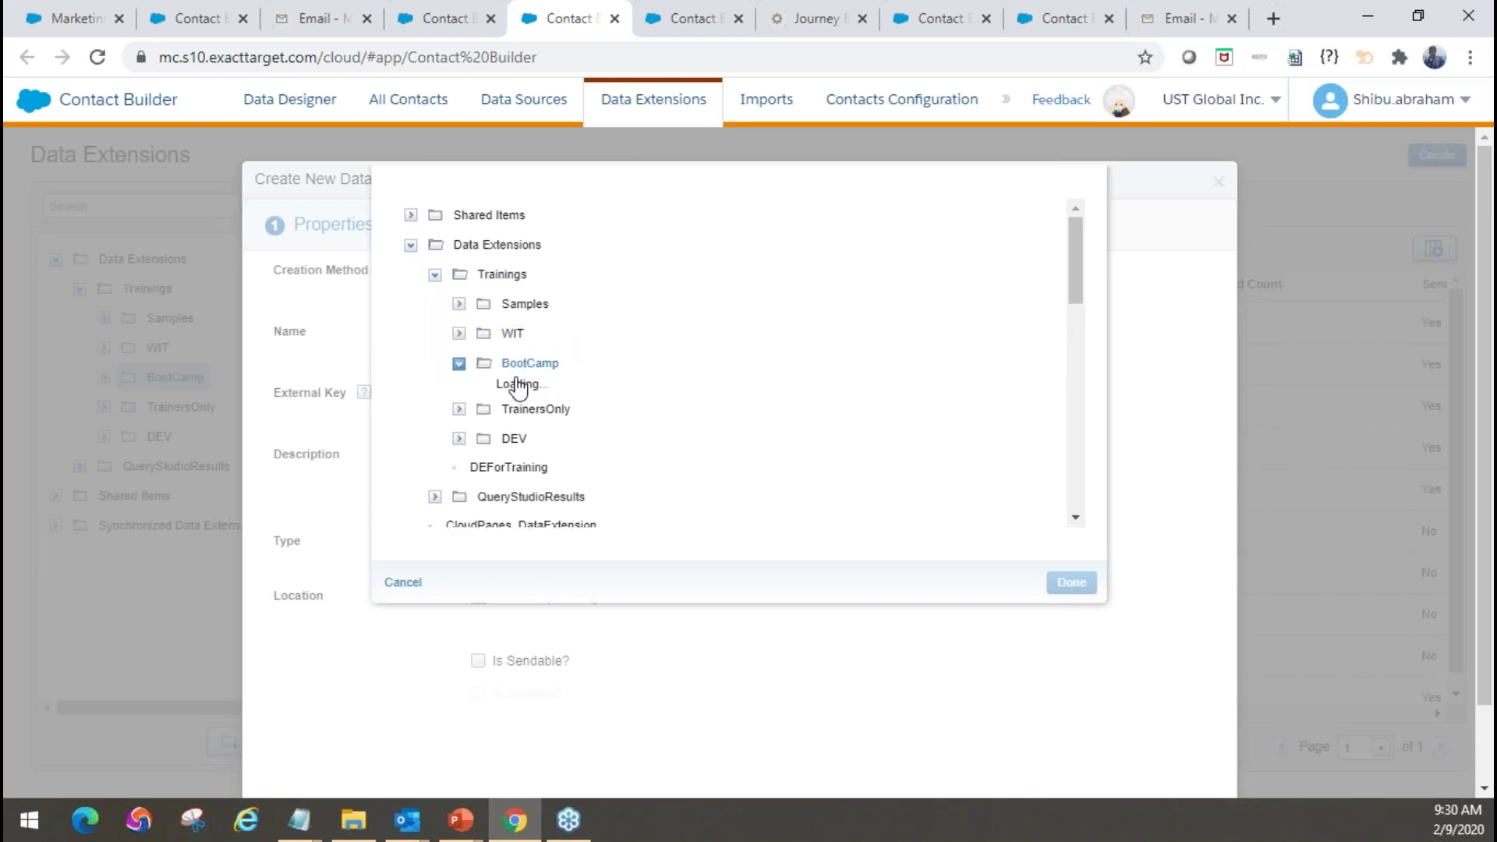
left_click(536, 460)
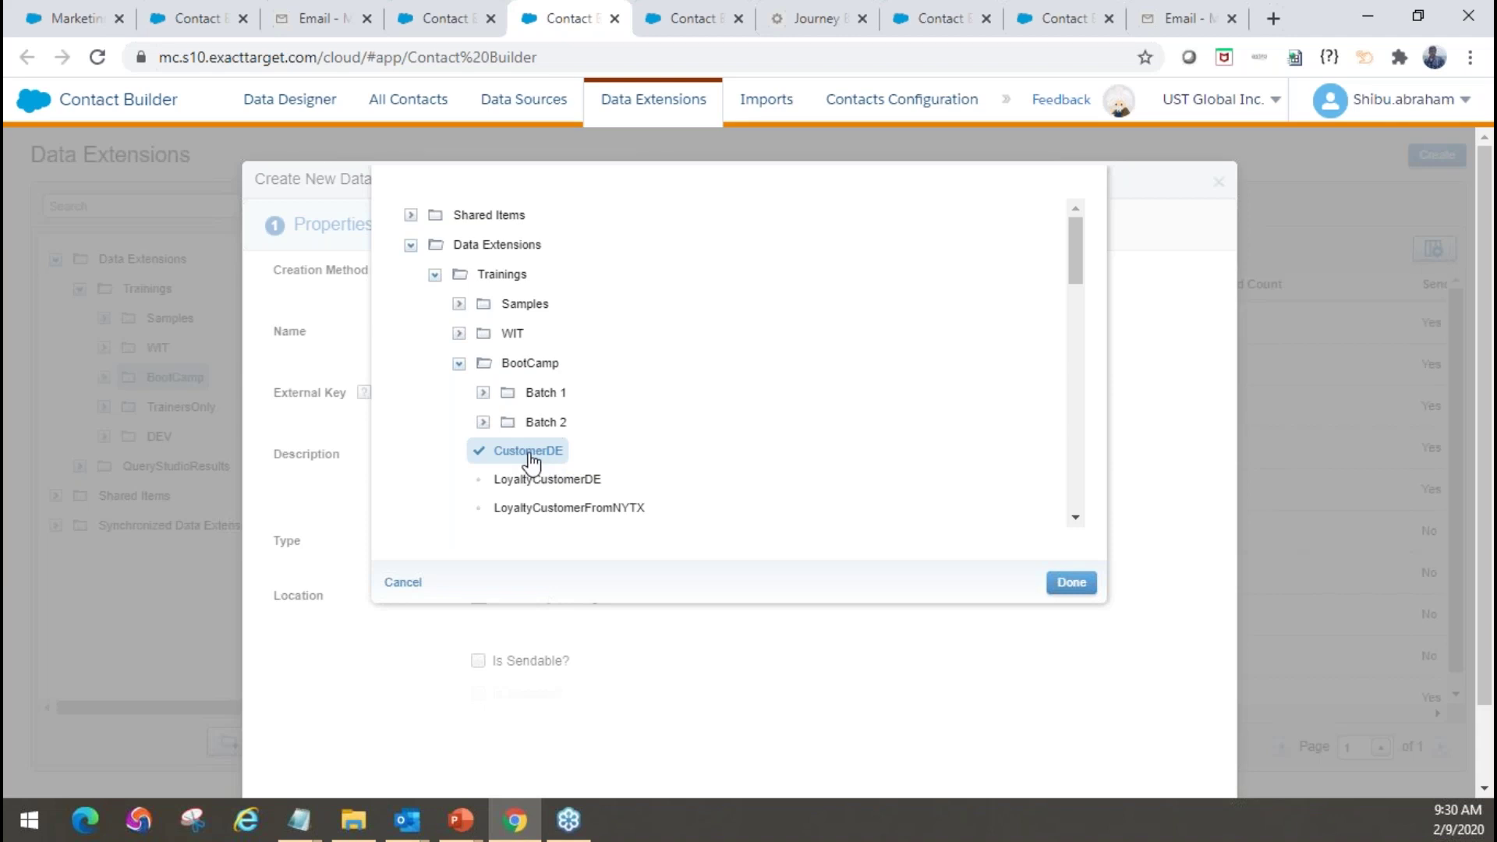
left_click(403, 584)
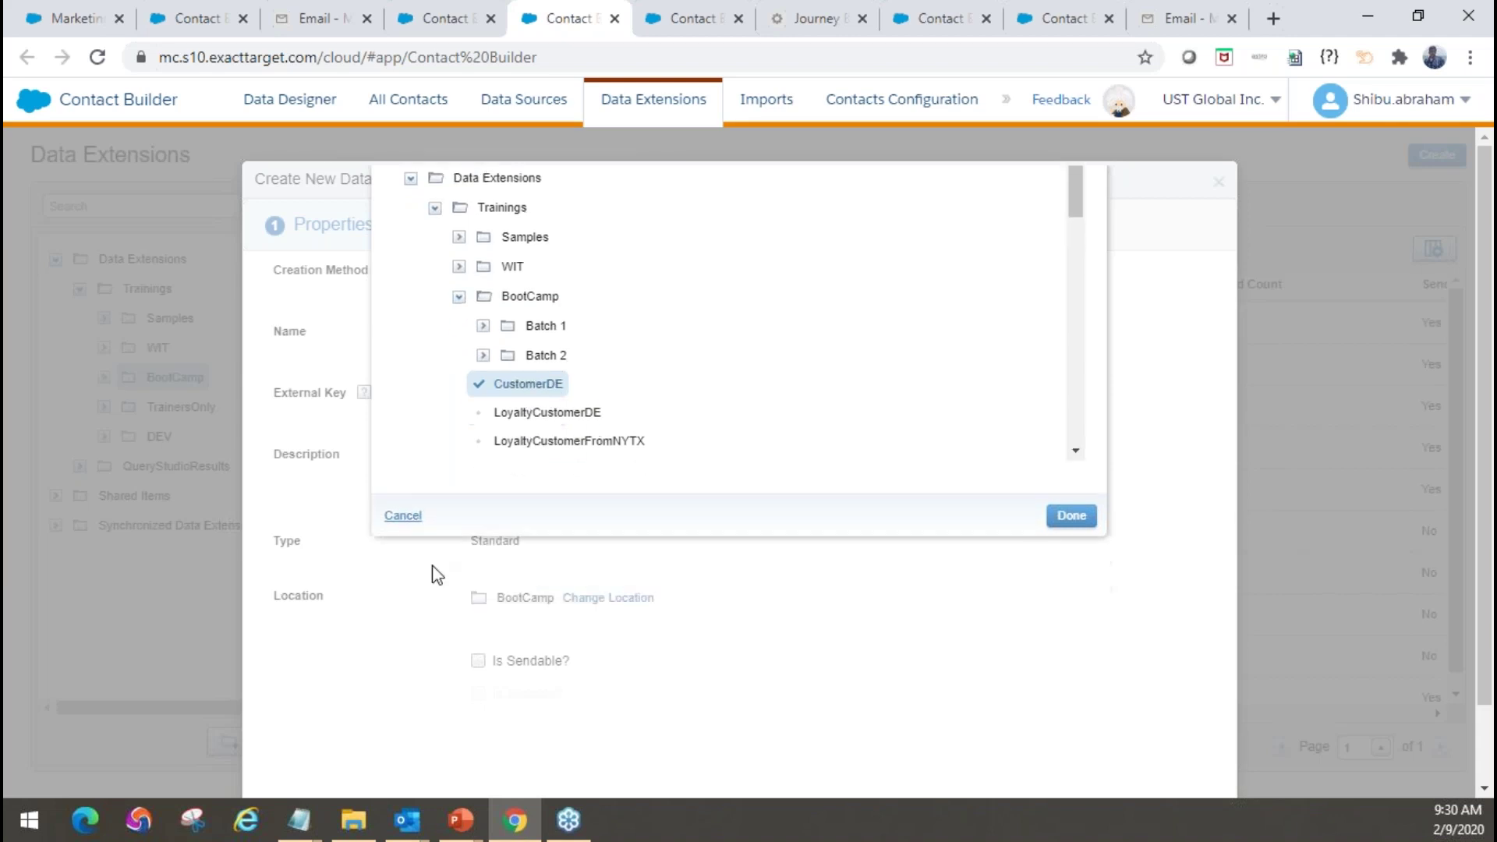
Choose creation from a template, look through the available data extension templates, and cancel the selection
left_click(542, 275)
left_click(546, 339)
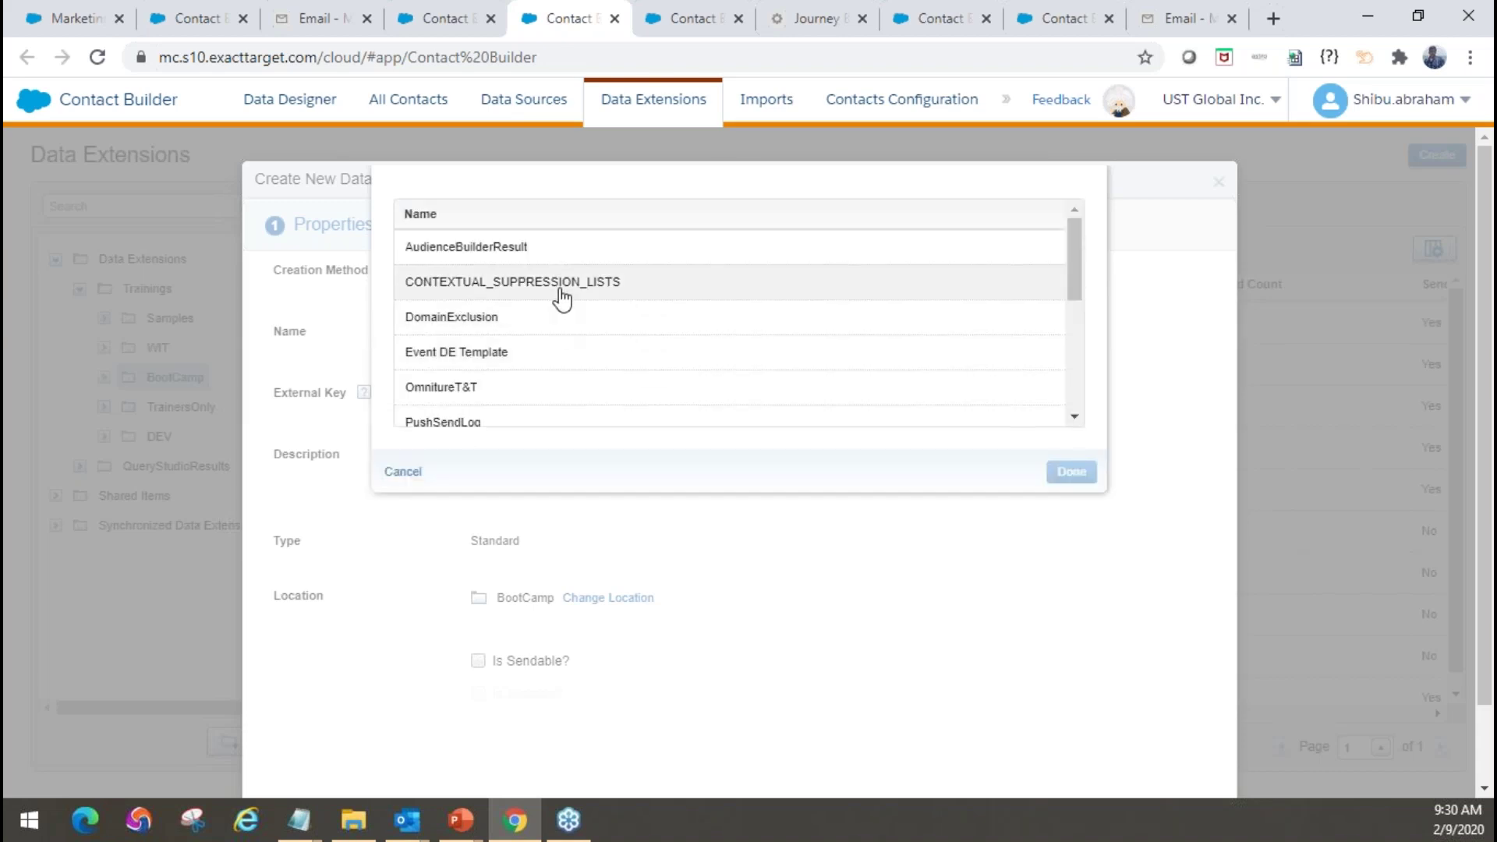
scroll(558, 302, "down", 3)
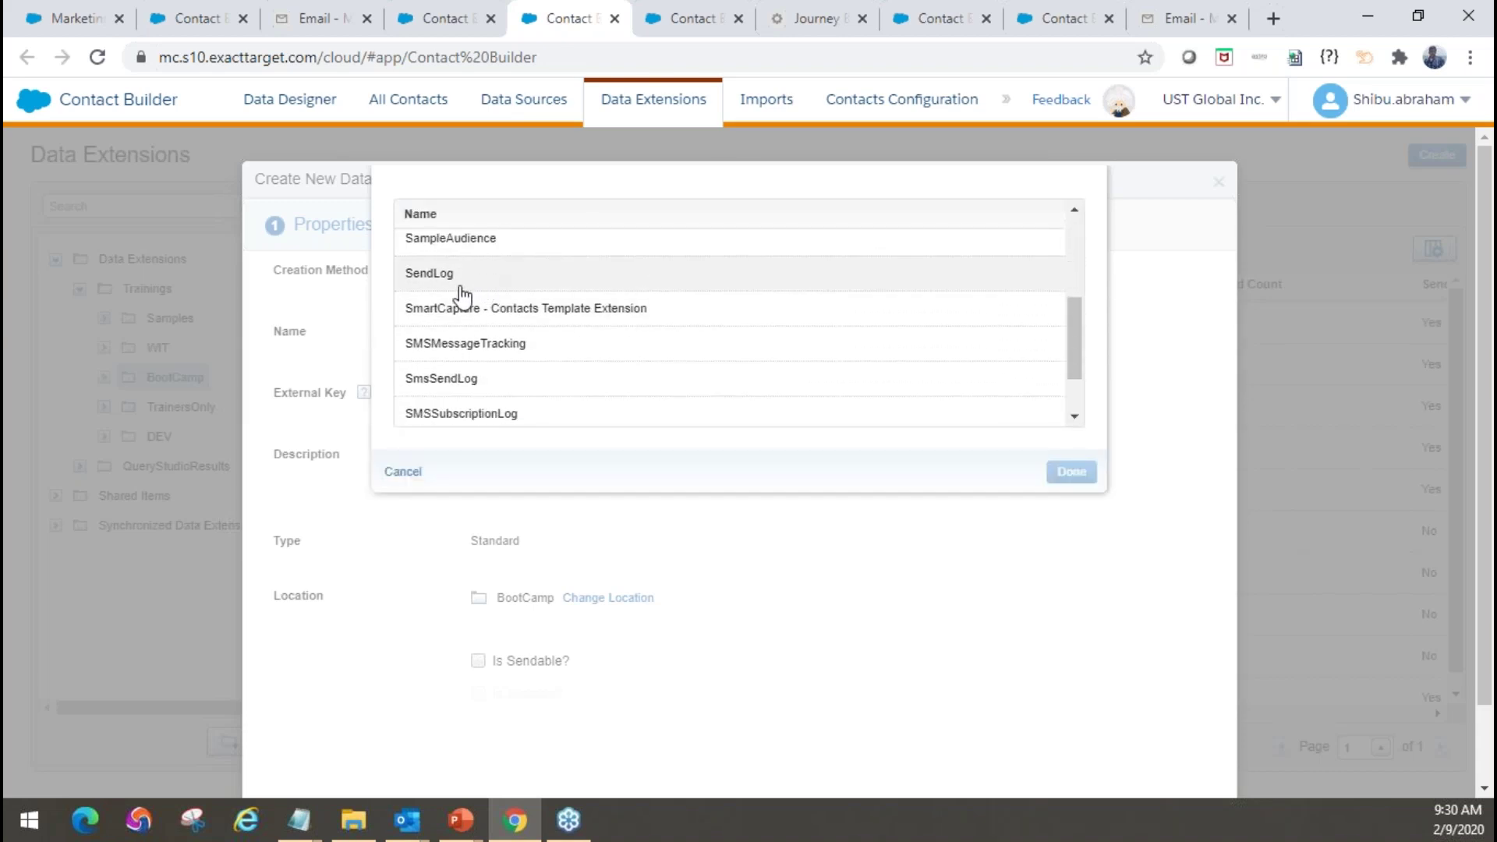
scroll(515, 291, "down", 2)
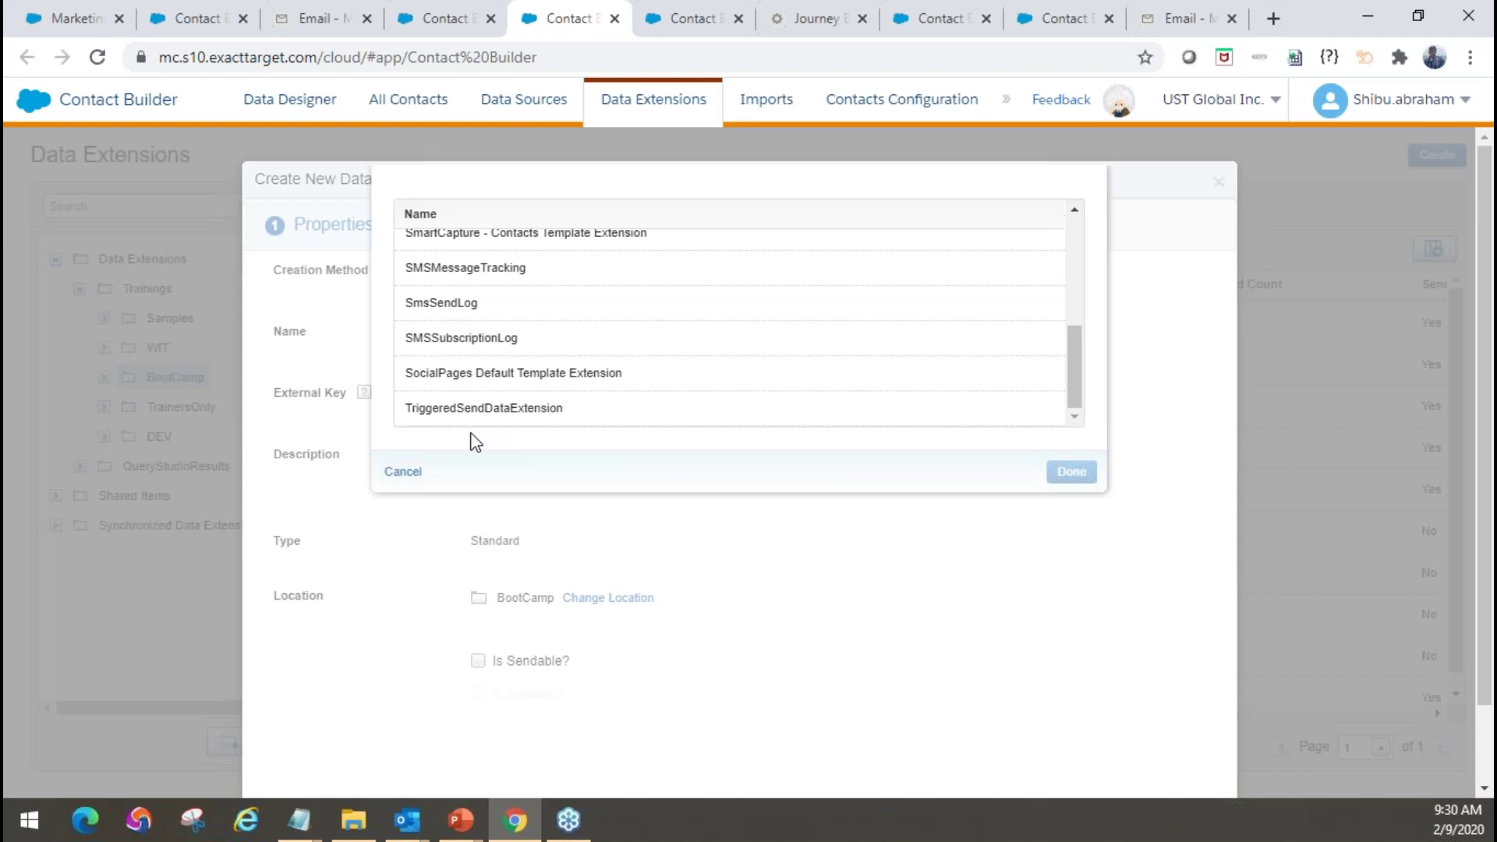
left_click(411, 472)
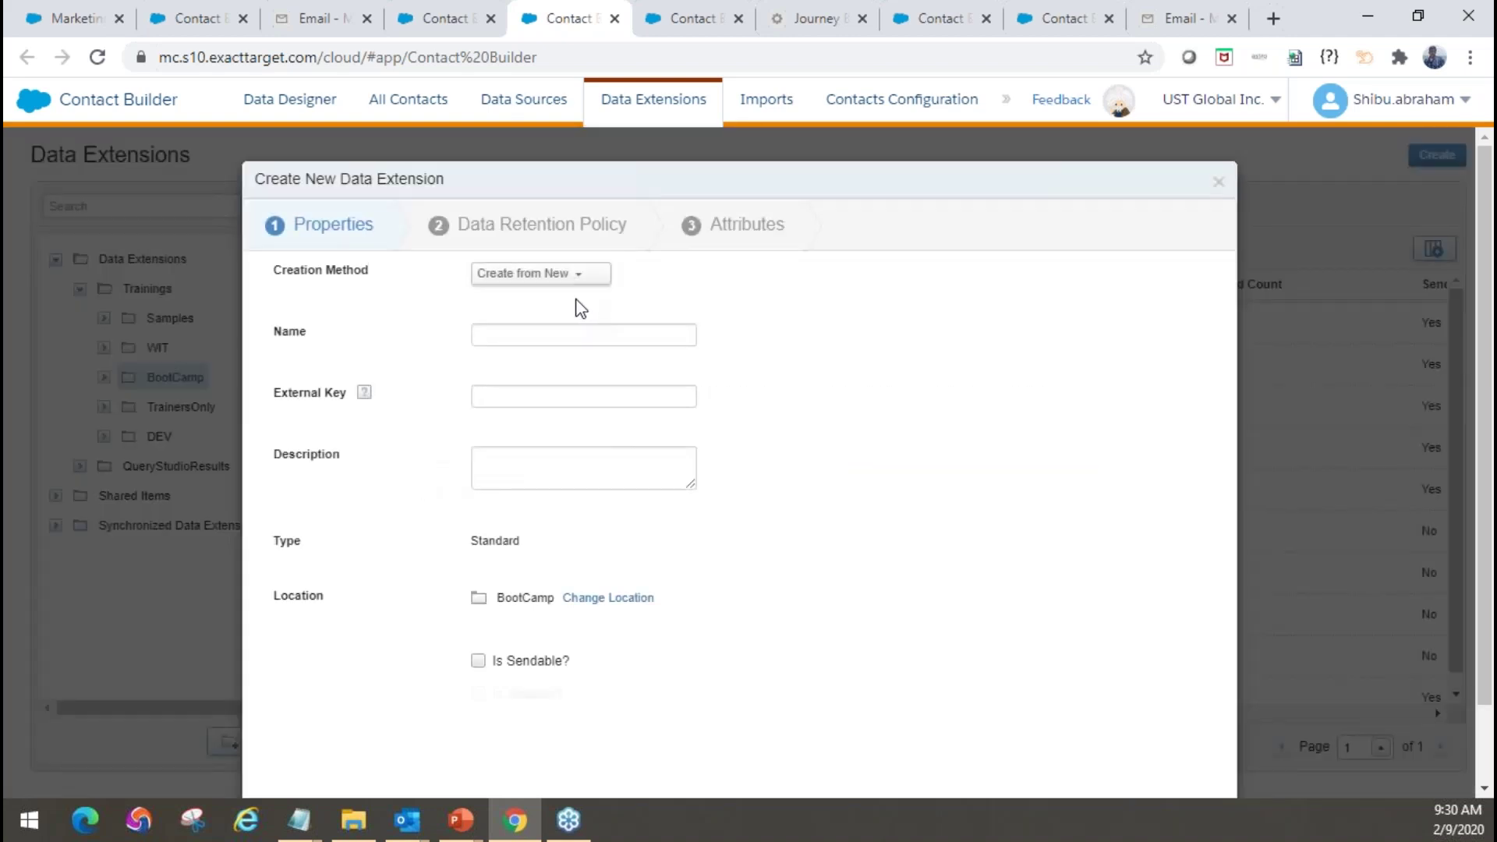
Name the new data extension Sample DE, mark it as sendable and continue to the data retention policy
left_click(546, 333)
type("Sample DE")
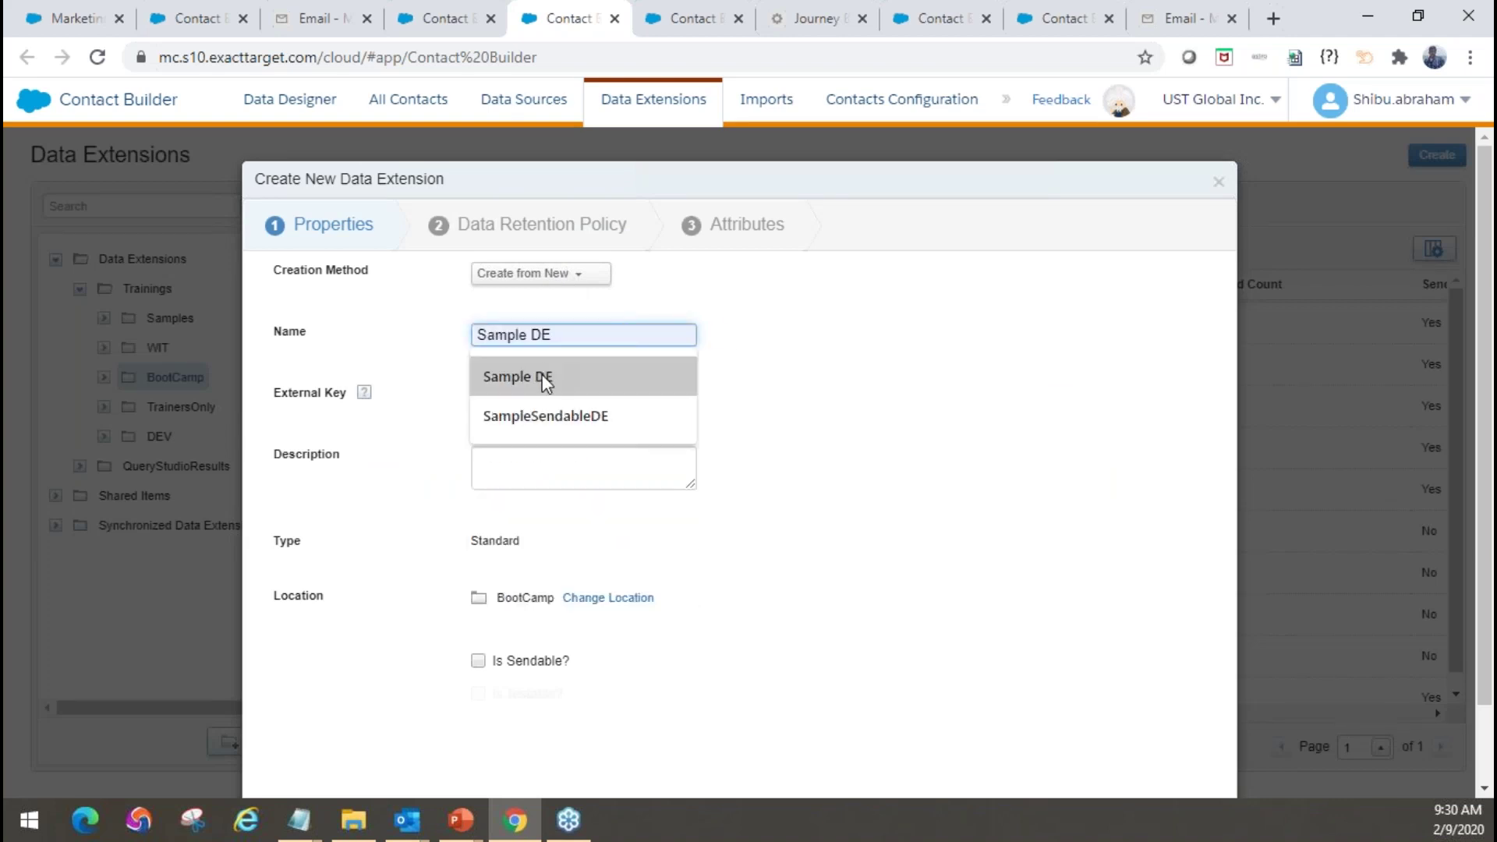
left_click(541, 377)
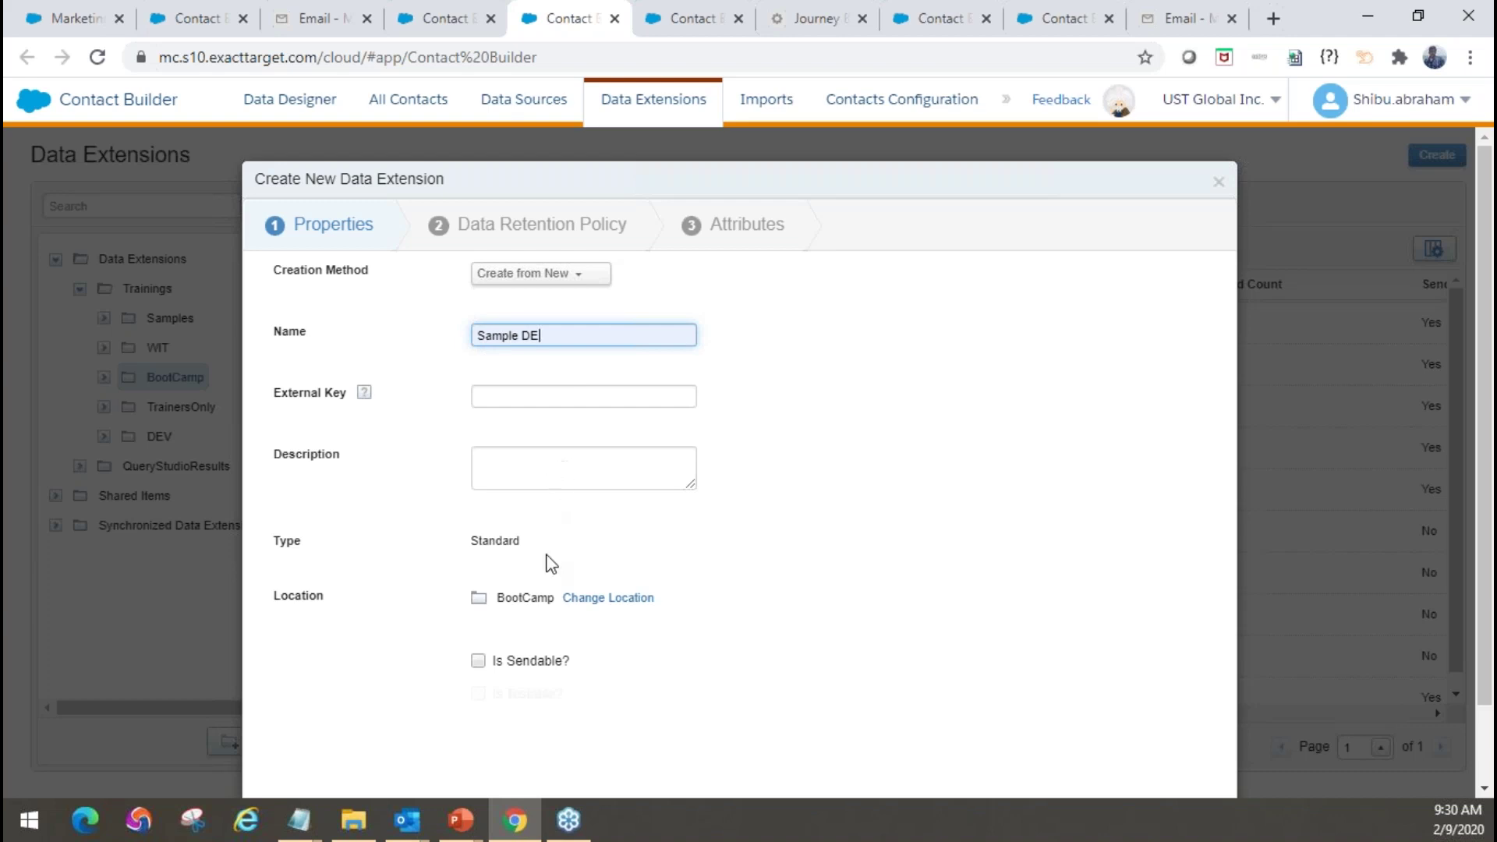
scroll(678, 591, "down", 1)
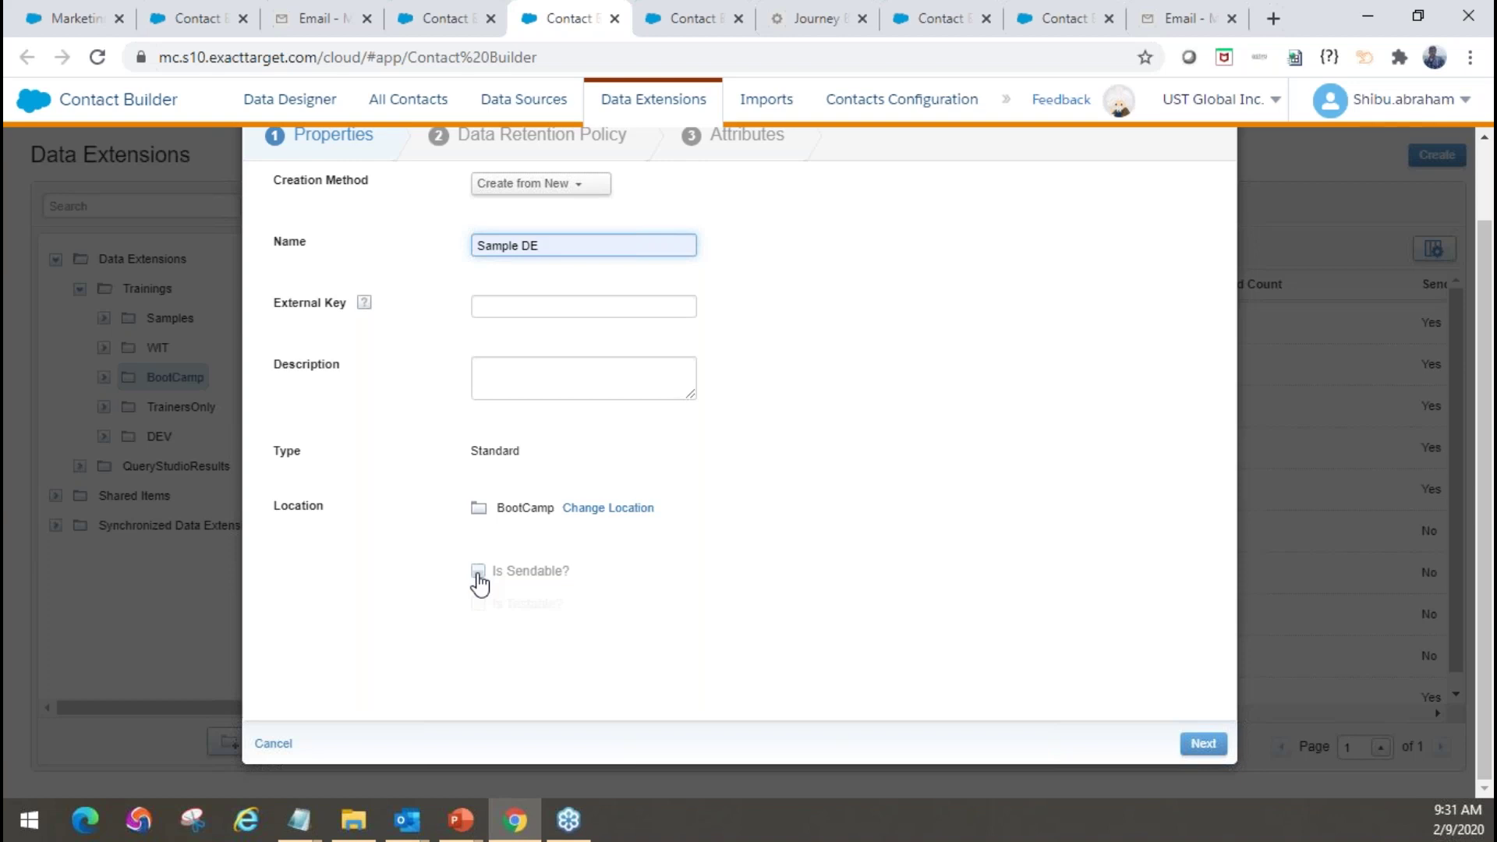
left_click(478, 573)
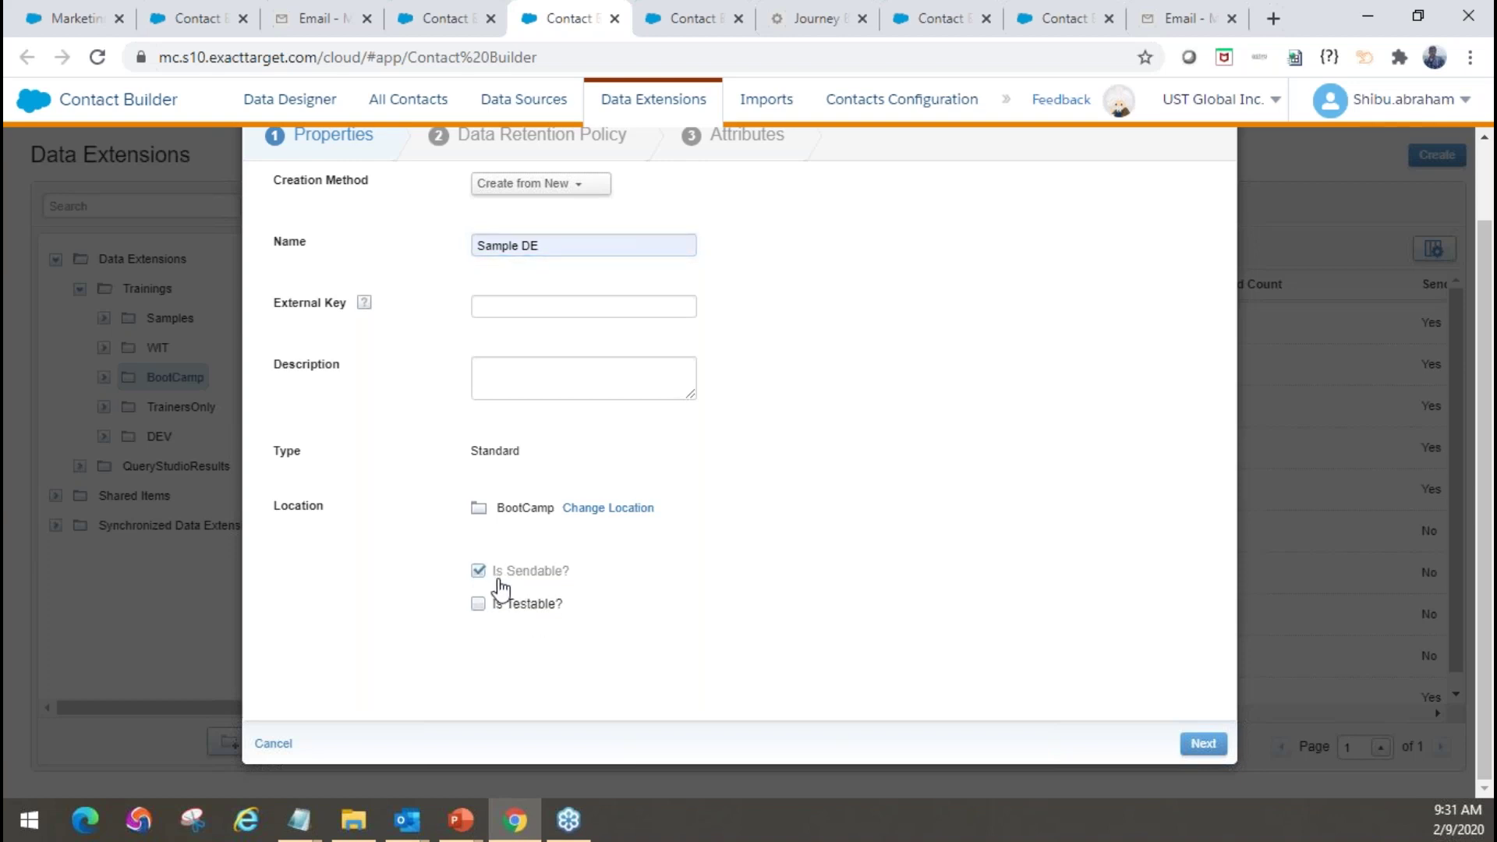
left_click(1203, 745)
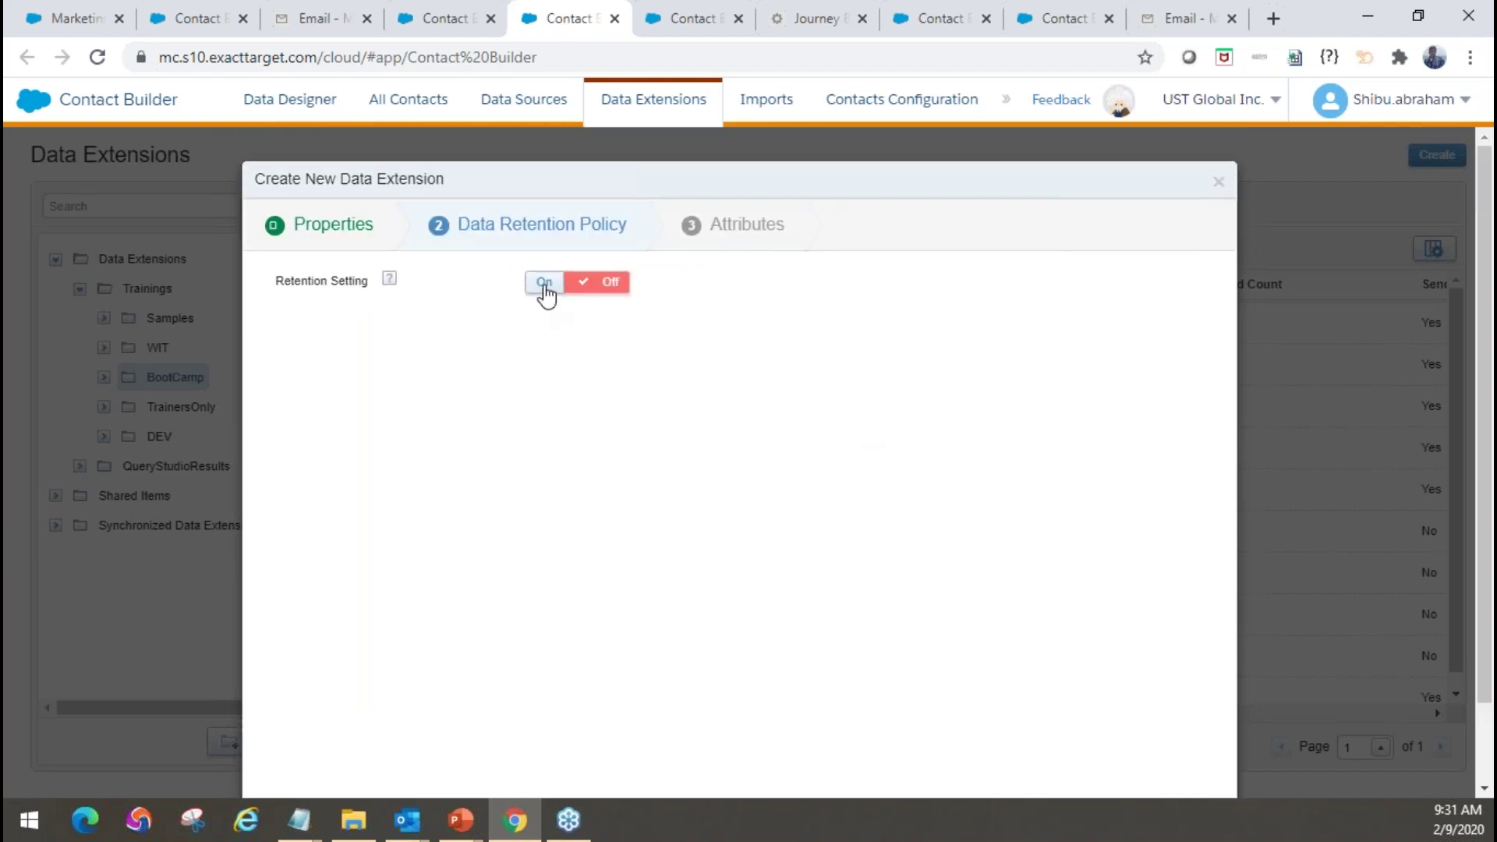
Turn on the retention setting and inspect the unit options for the retention period
left_click(545, 284)
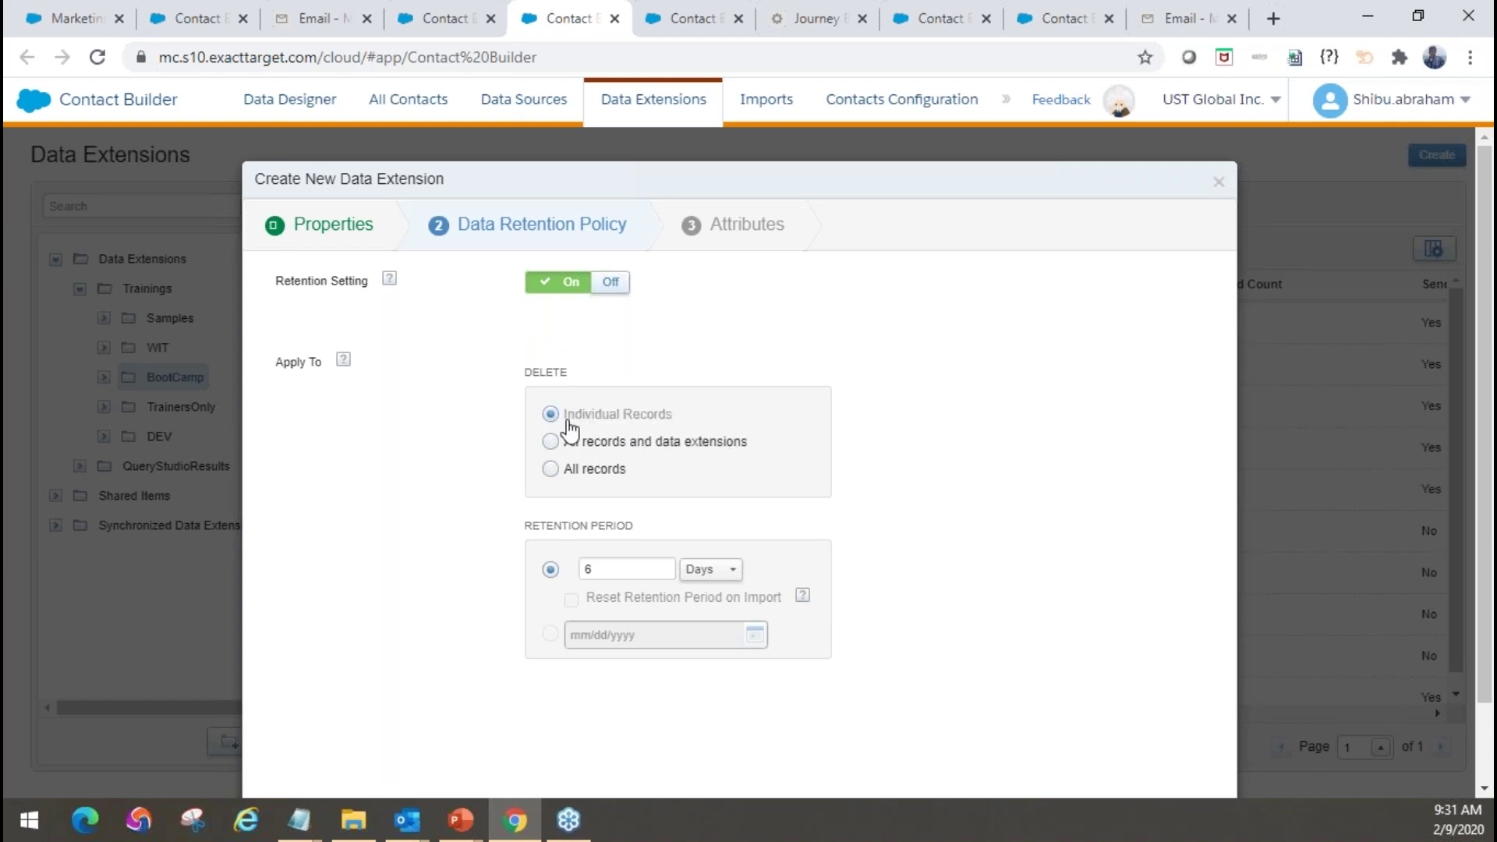
left_click(621, 568)
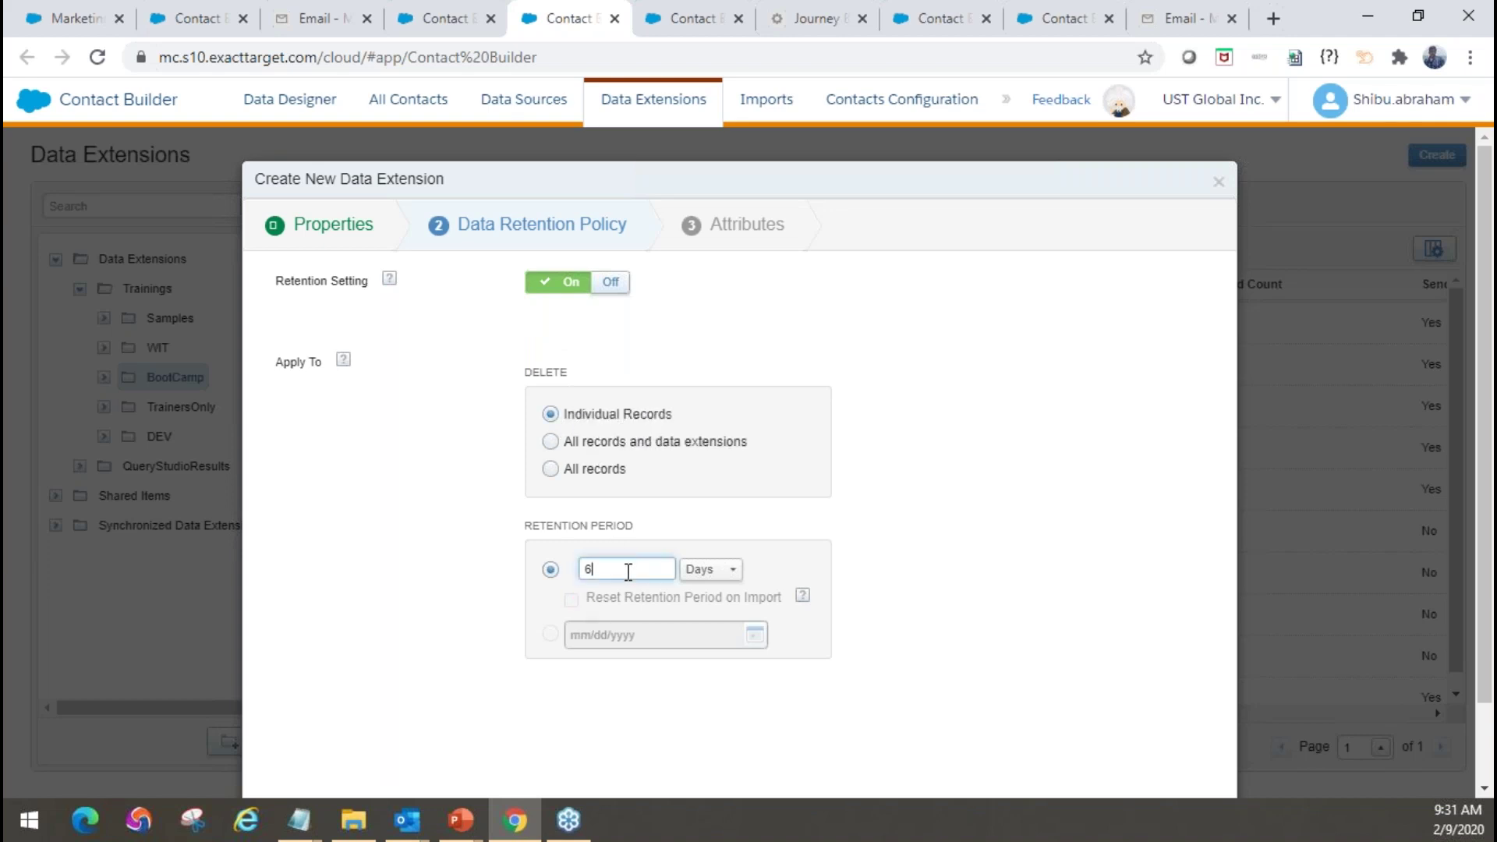
left_click(727, 571)
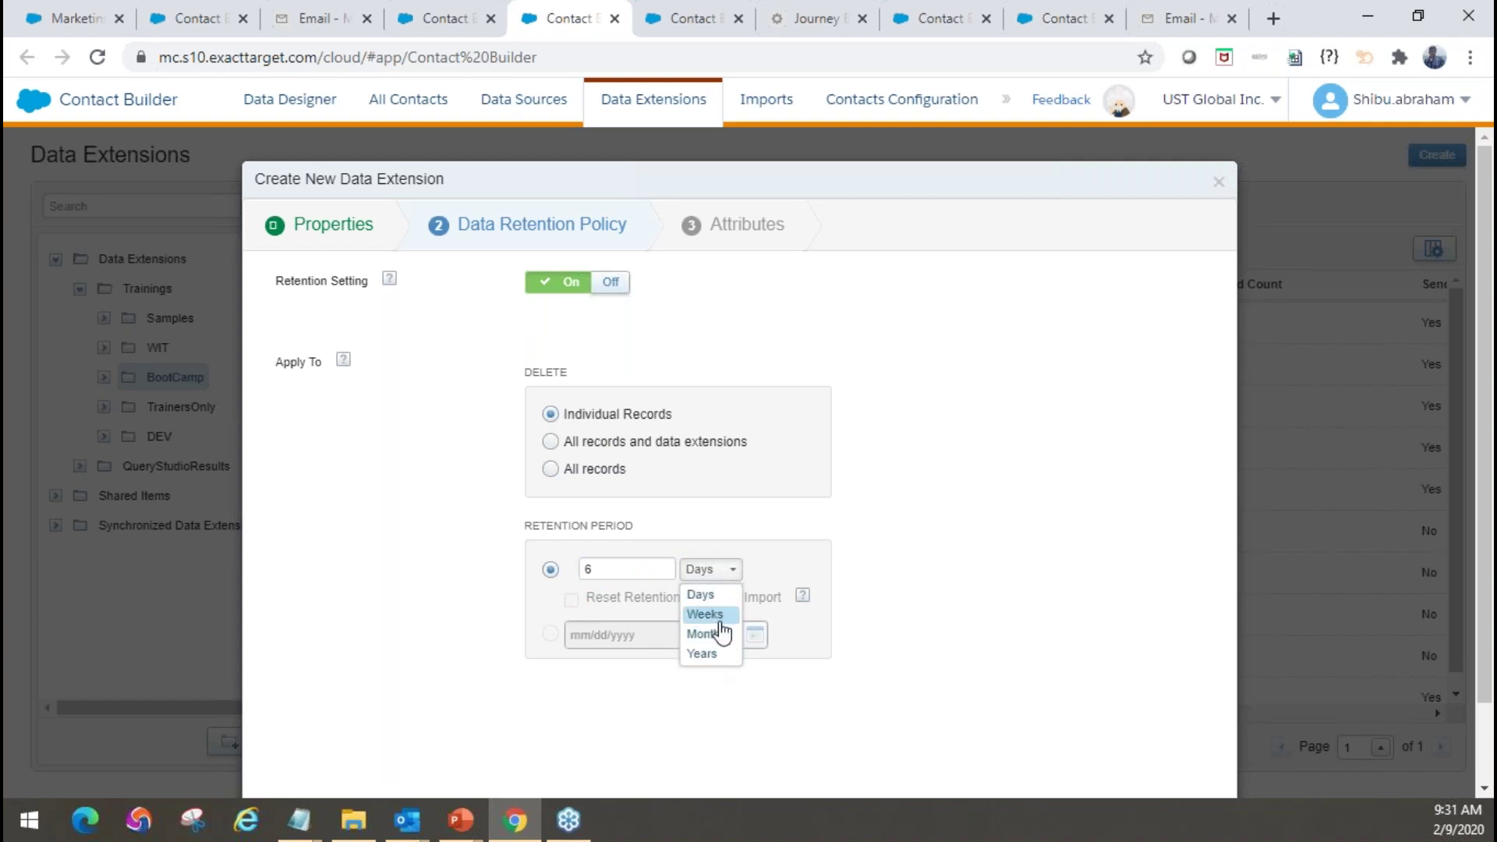
left_click(591, 577)
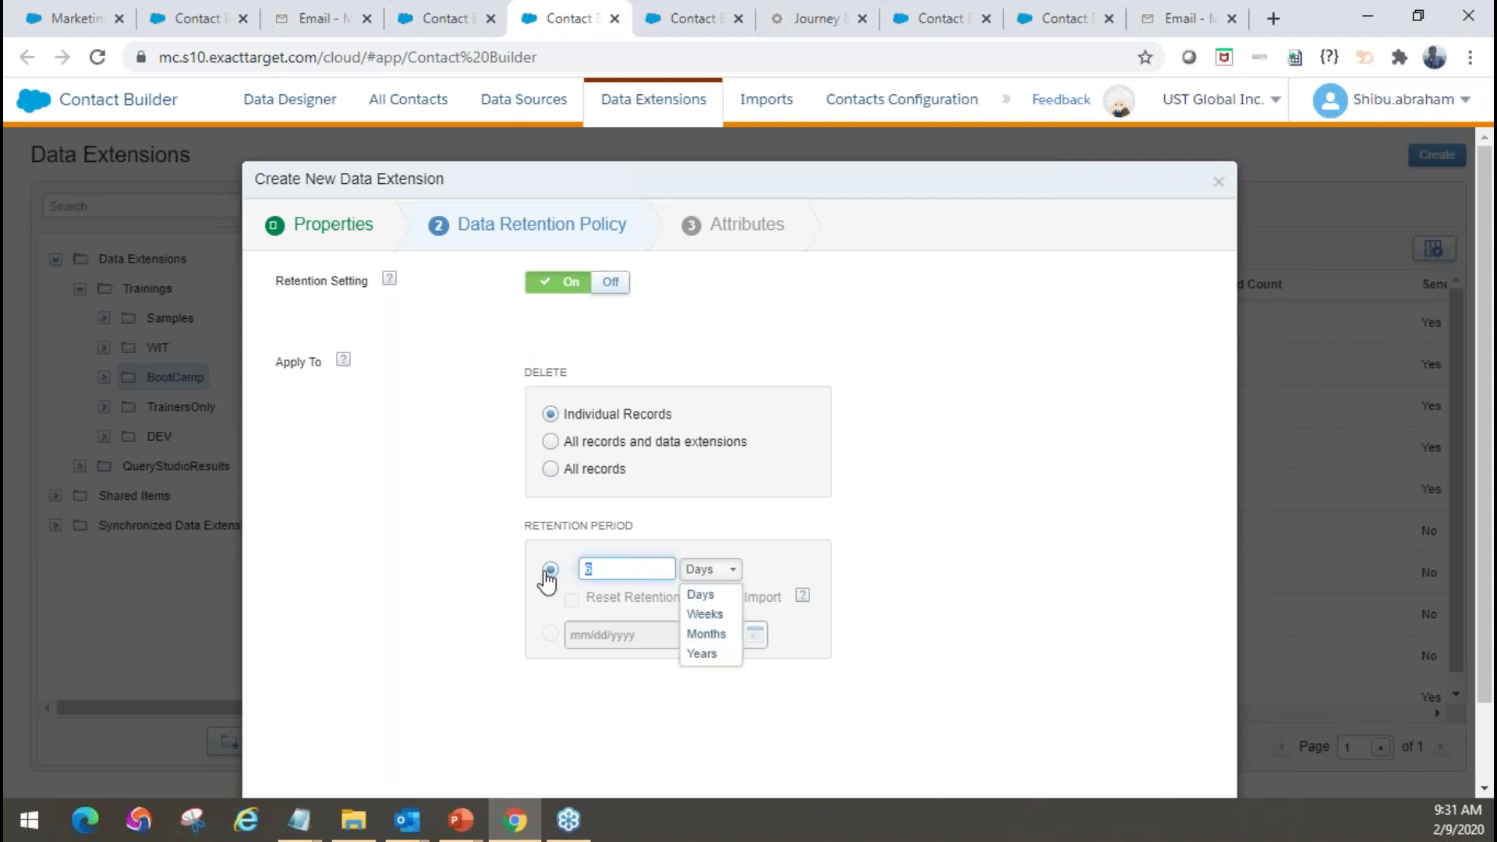
double_click(616, 563)
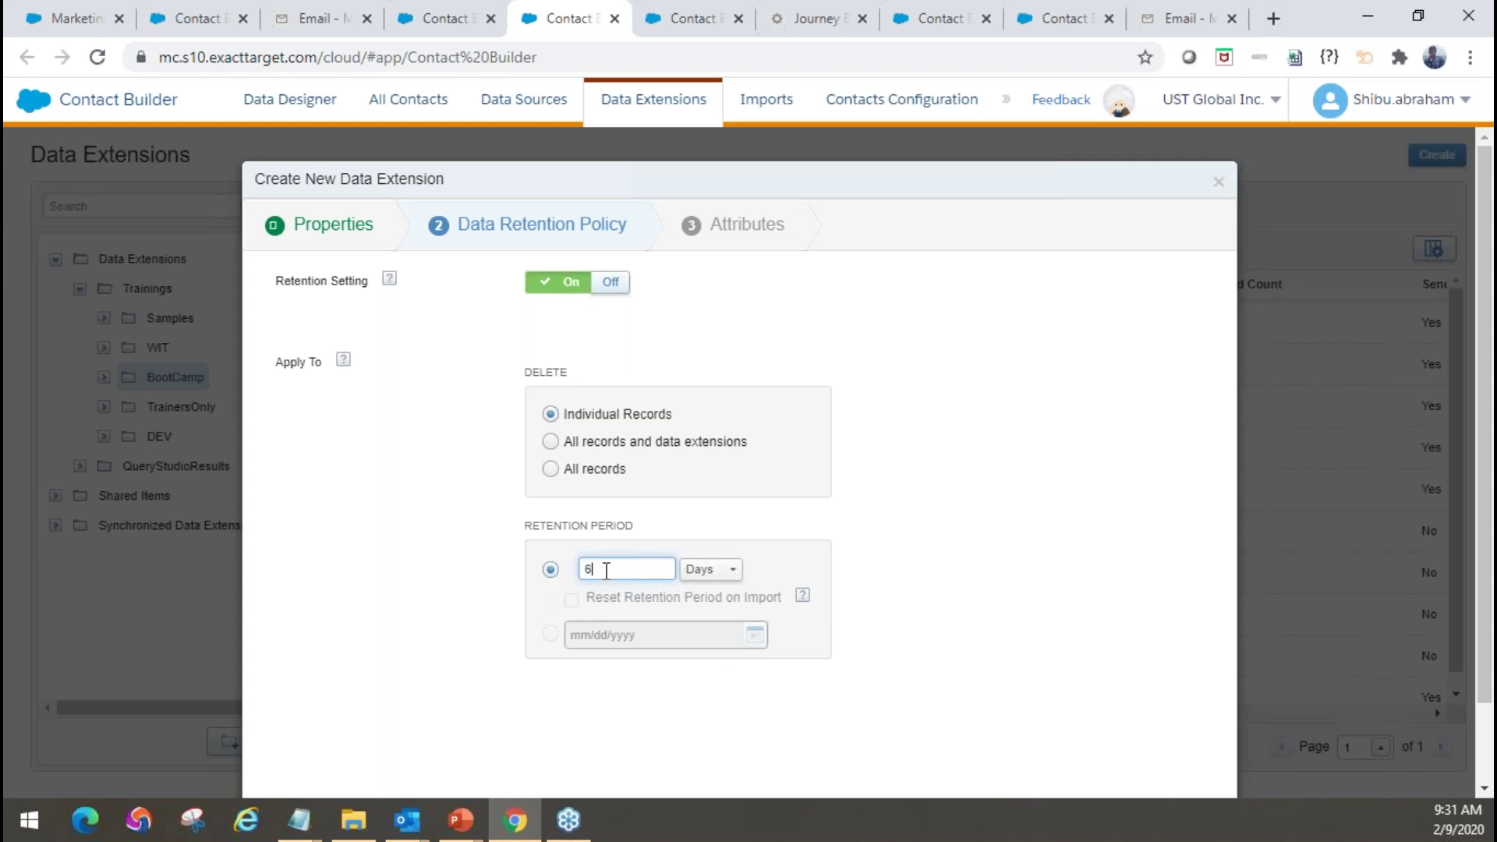
Apply the retention policy to all records and set the retention period to 10 days
left_click(551, 472)
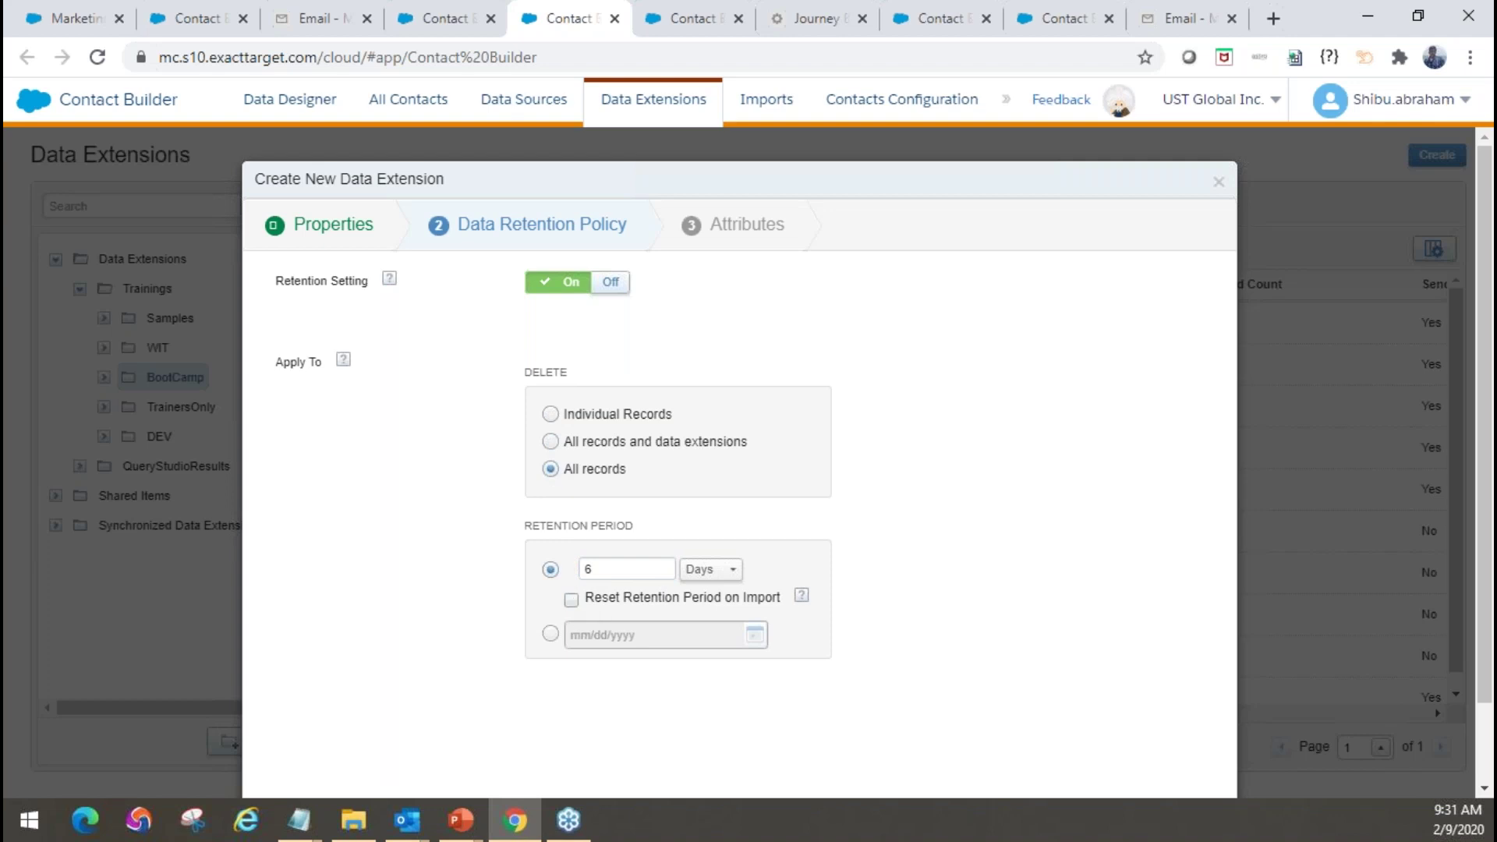
left_click(585, 569)
double_click(585, 569)
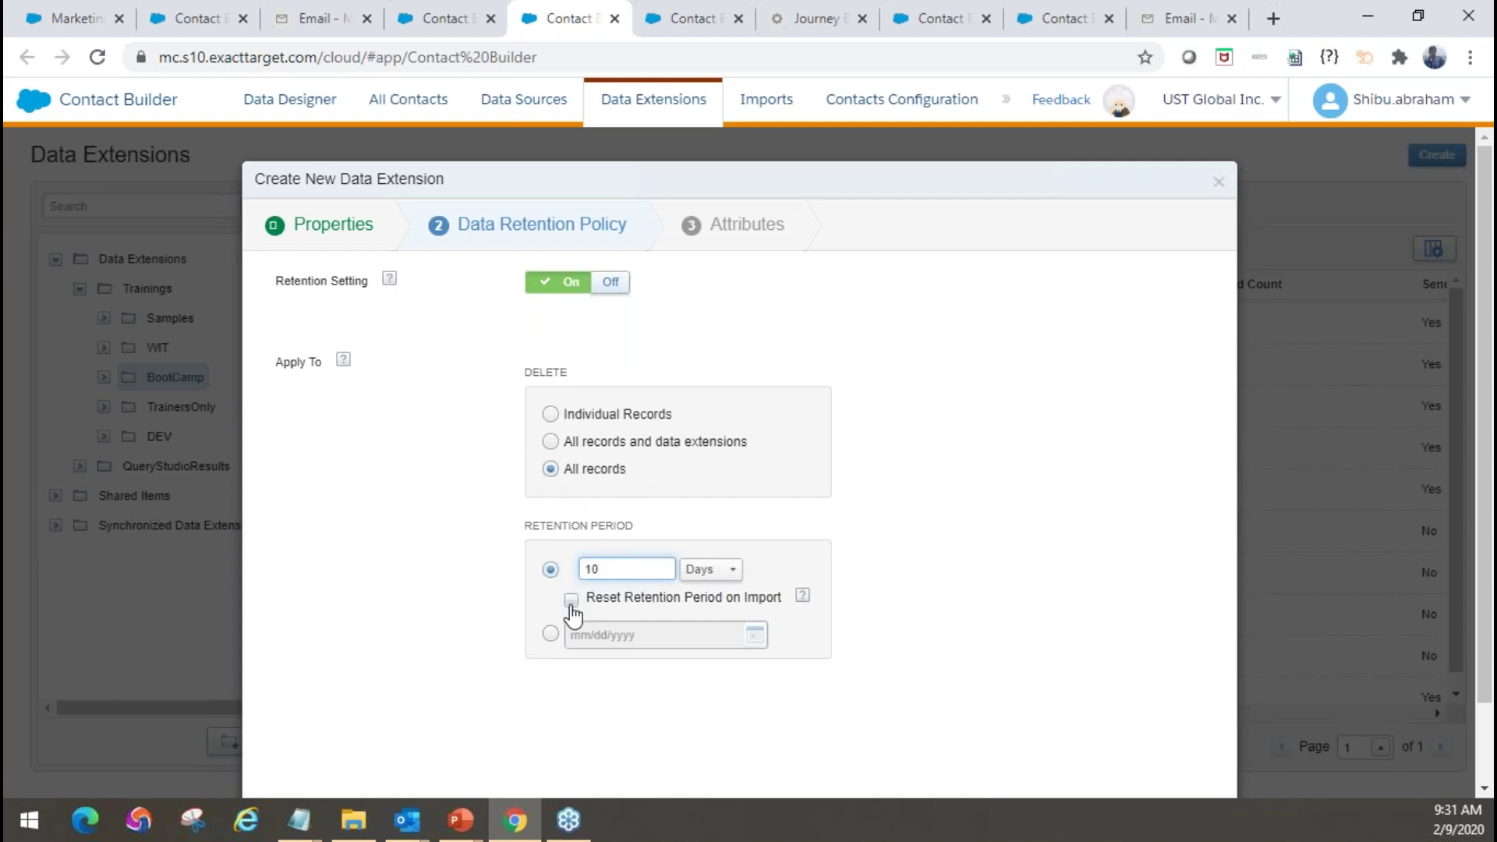
Enable resetting the retention period on import, try the fixed date 10/01/2020, and return to the 10-day retention period
left_click(572, 604)
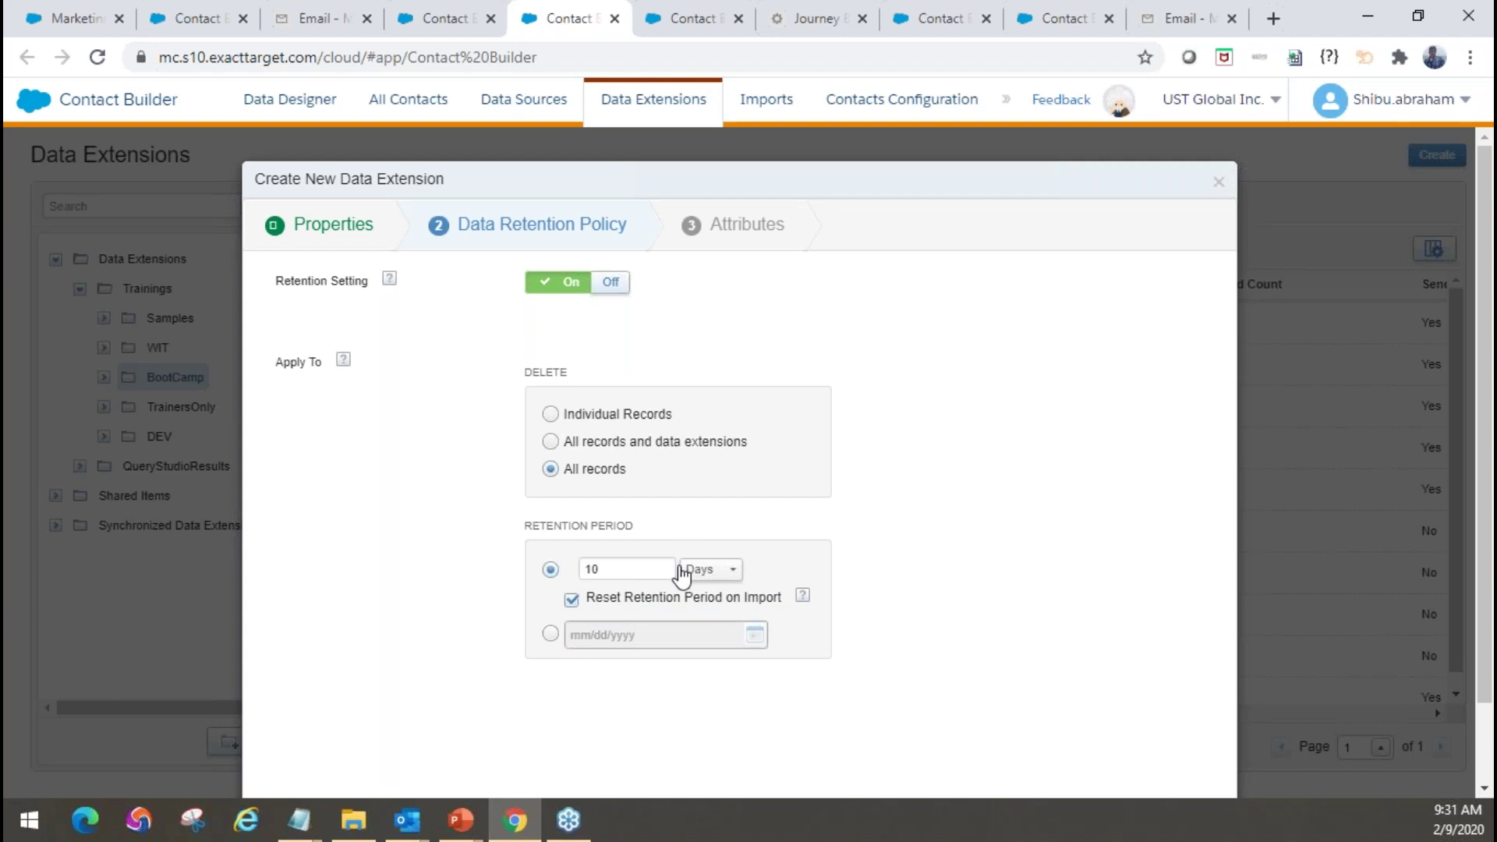
left_click(551, 634)
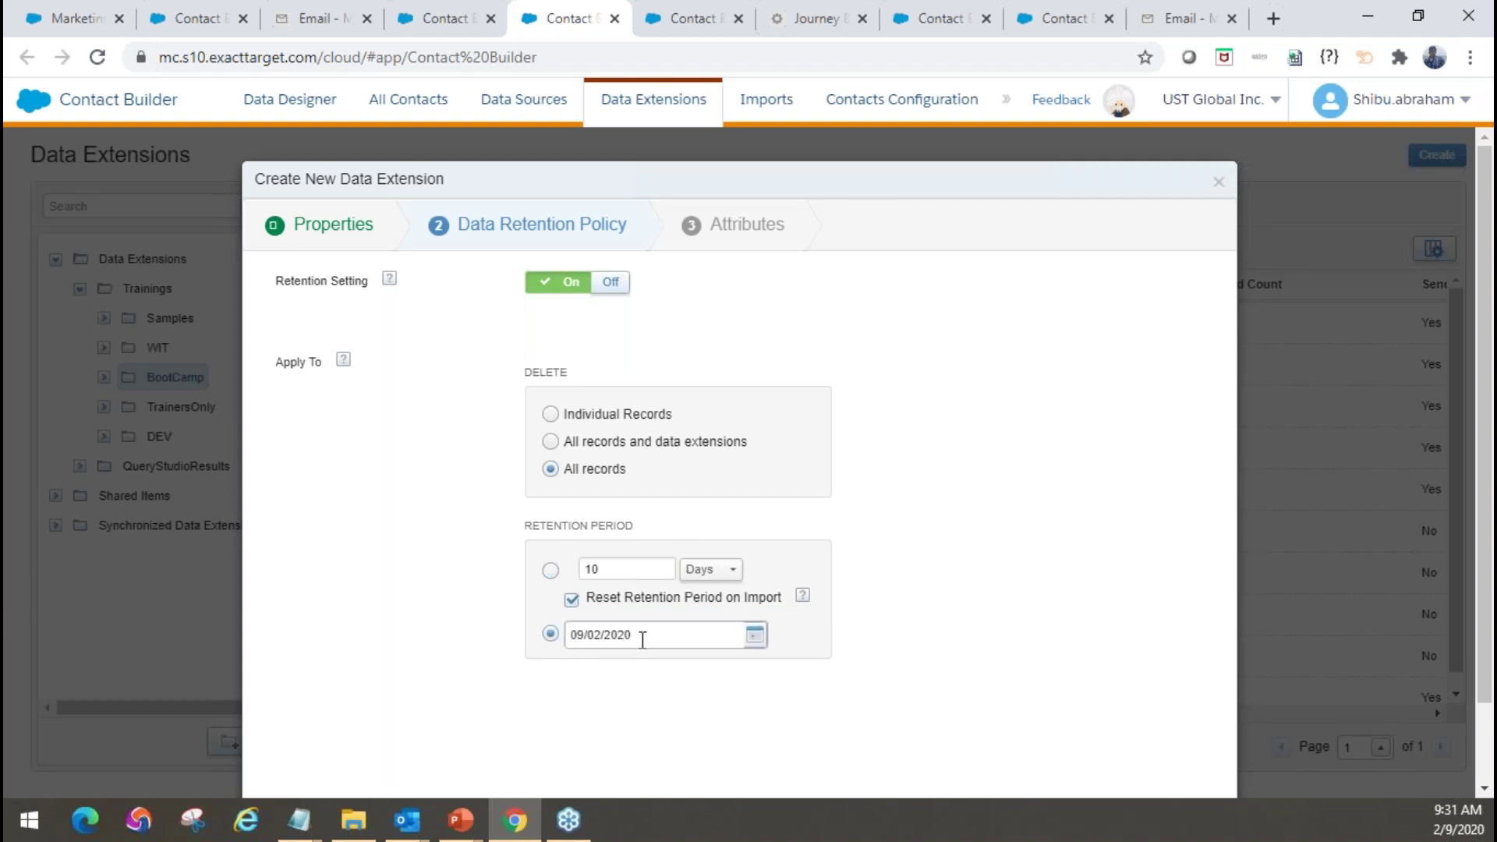
left_click(754, 635)
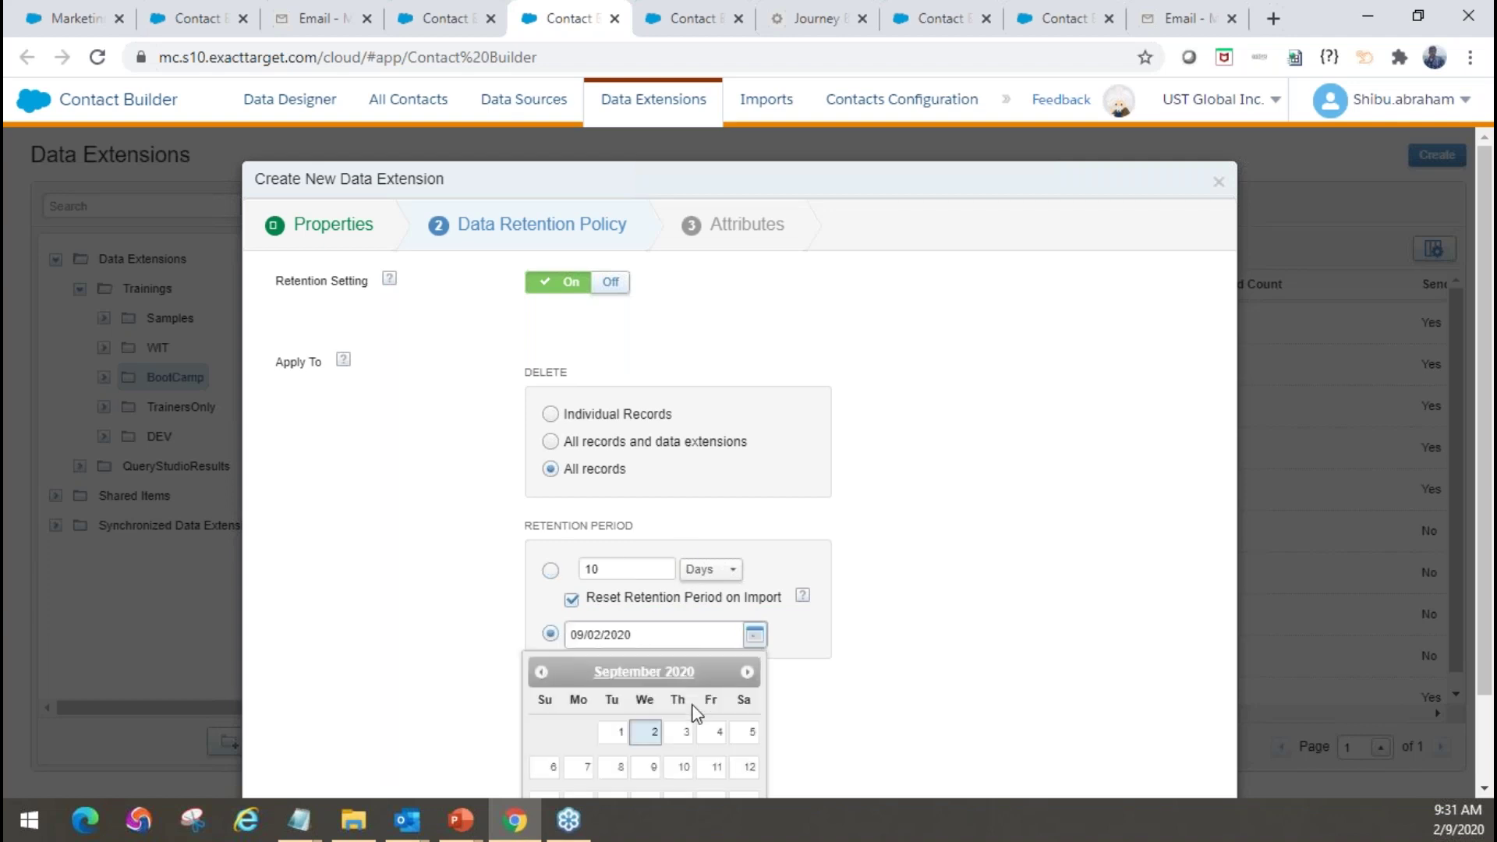
left_click(747, 672)
left_click(685, 731)
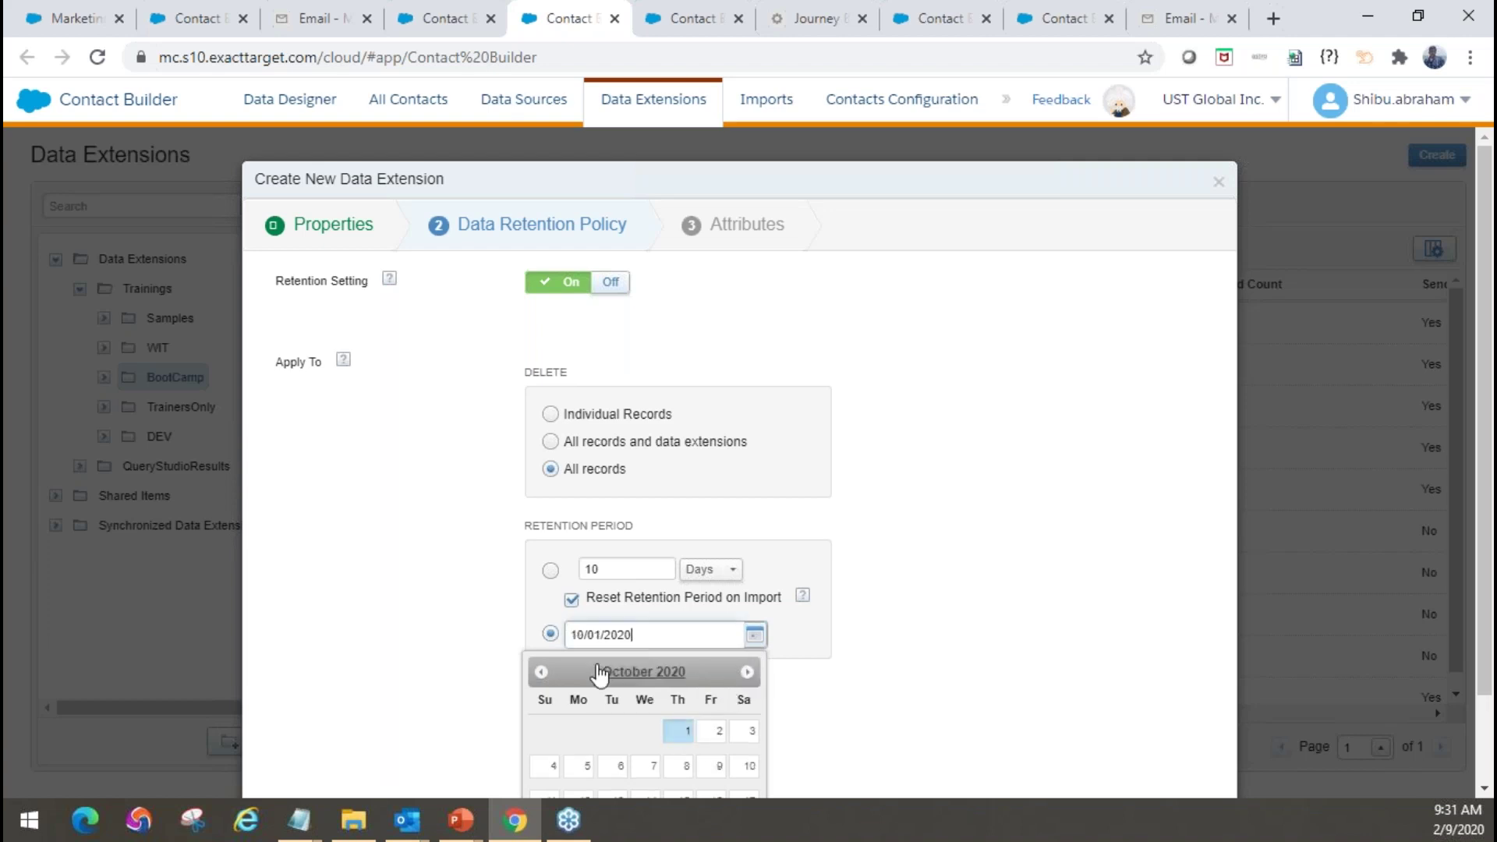
left_click(550, 570)
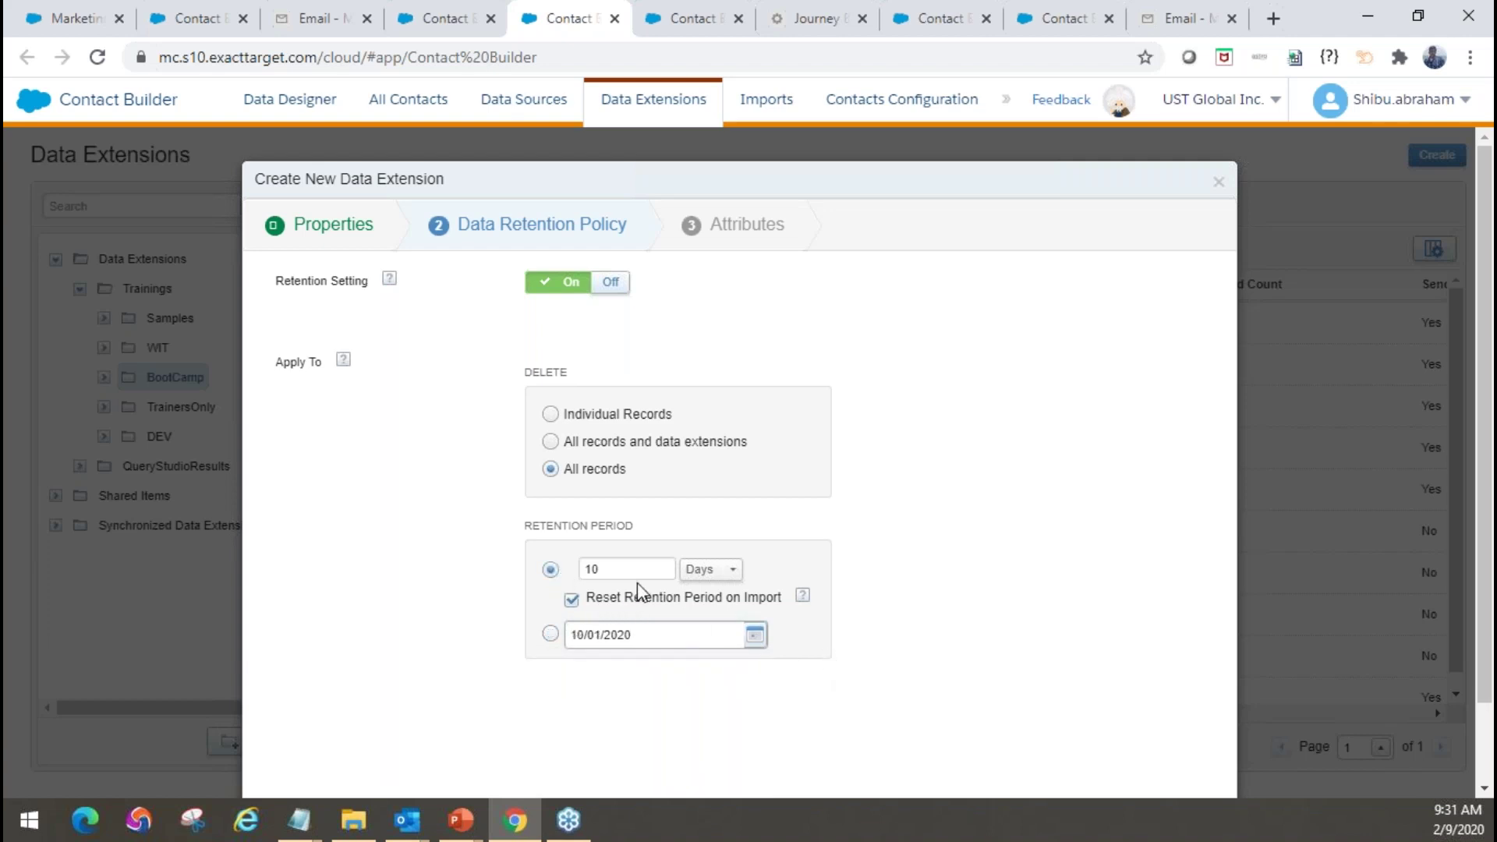
Continue to the attributes and add a text attribute named Customer Id as the primary key
scroll(833, 391, "down", 2)
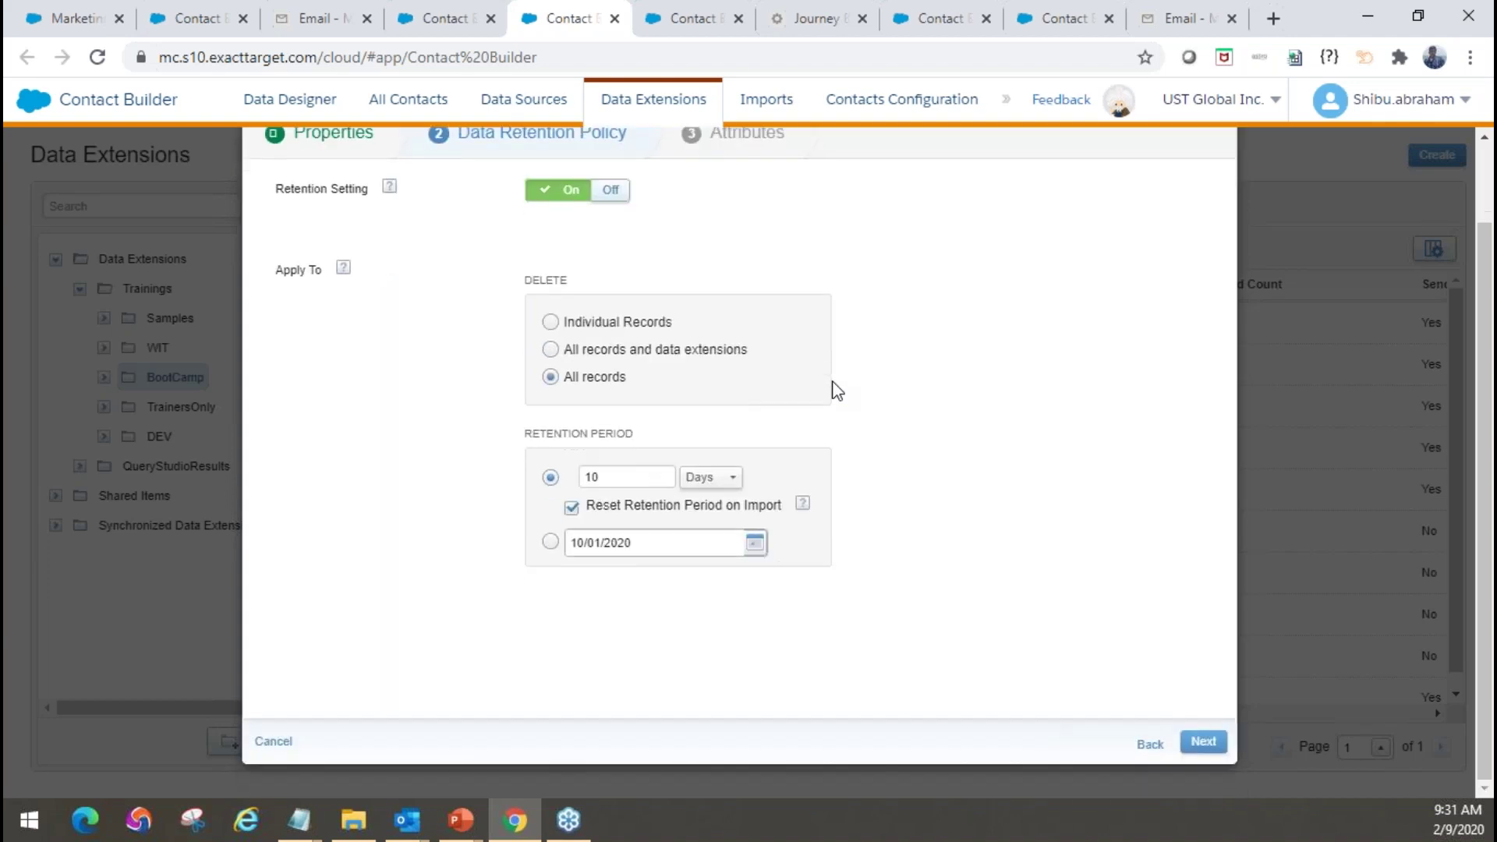
left_click(1202, 742)
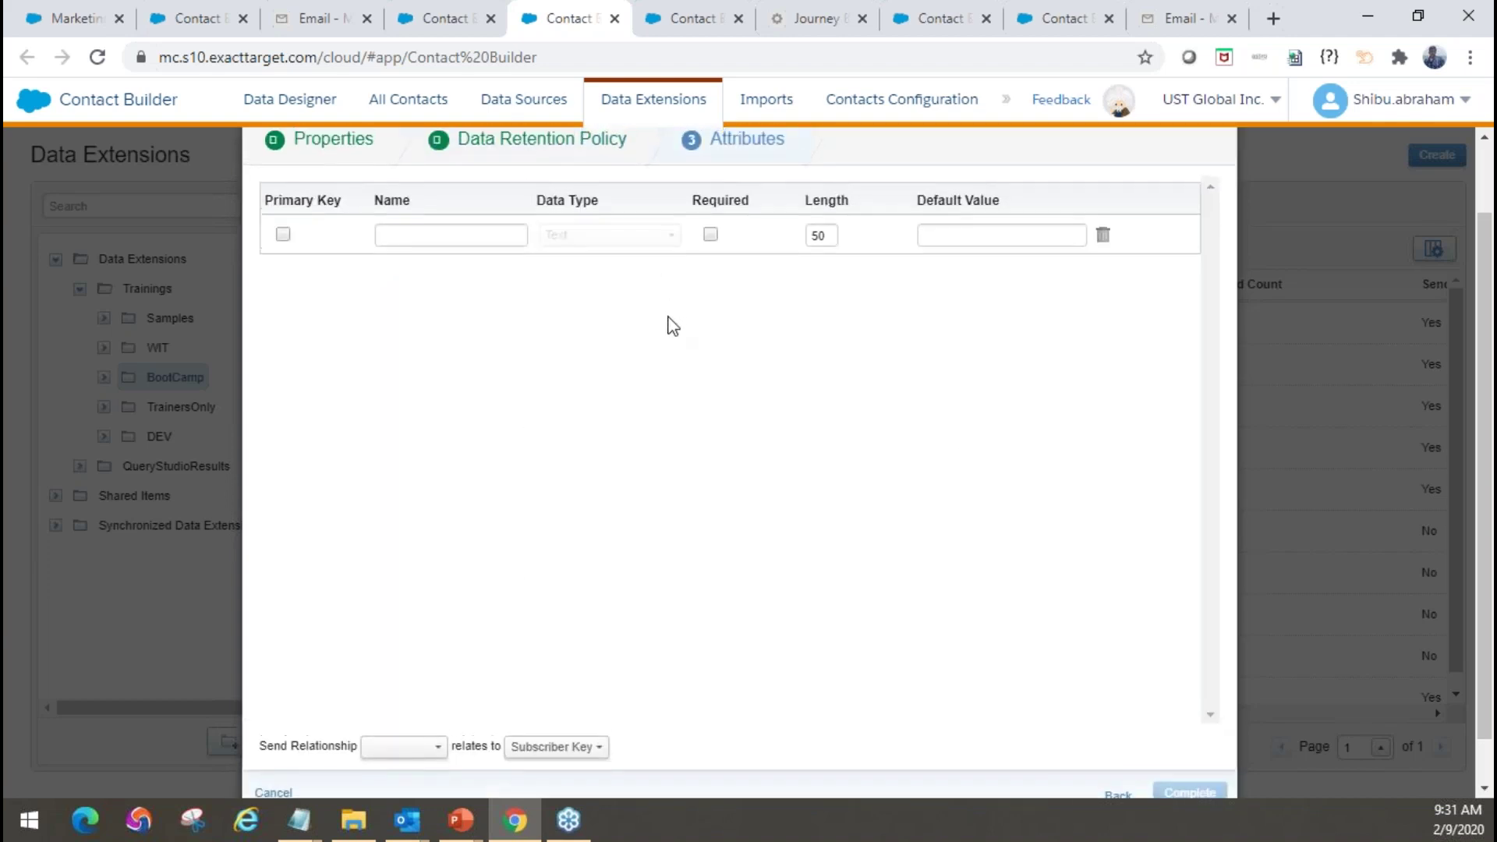
left_click(410, 315)
type("Cy")
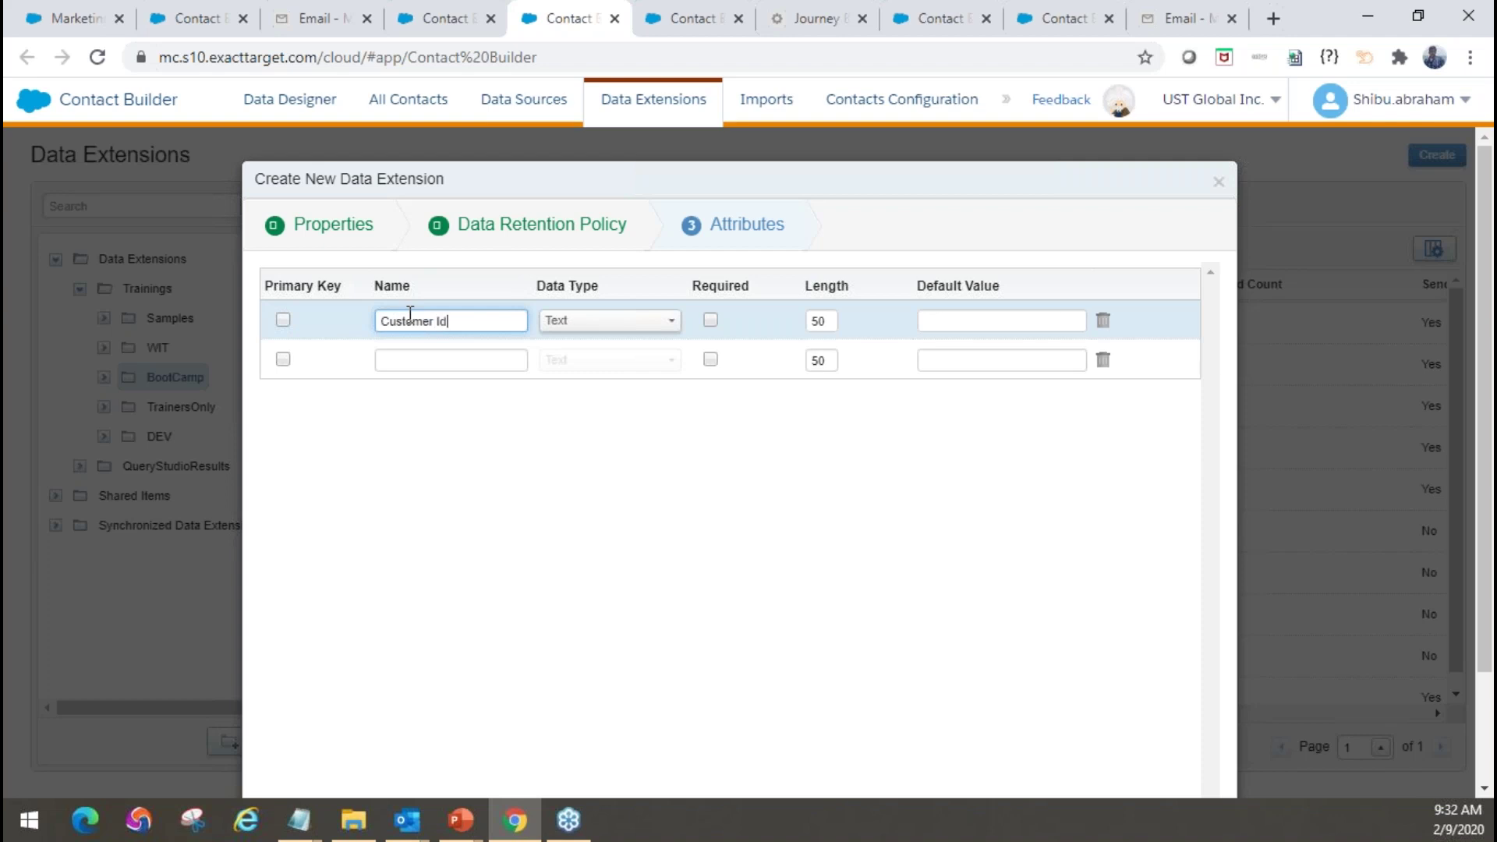
left_click(285, 320)
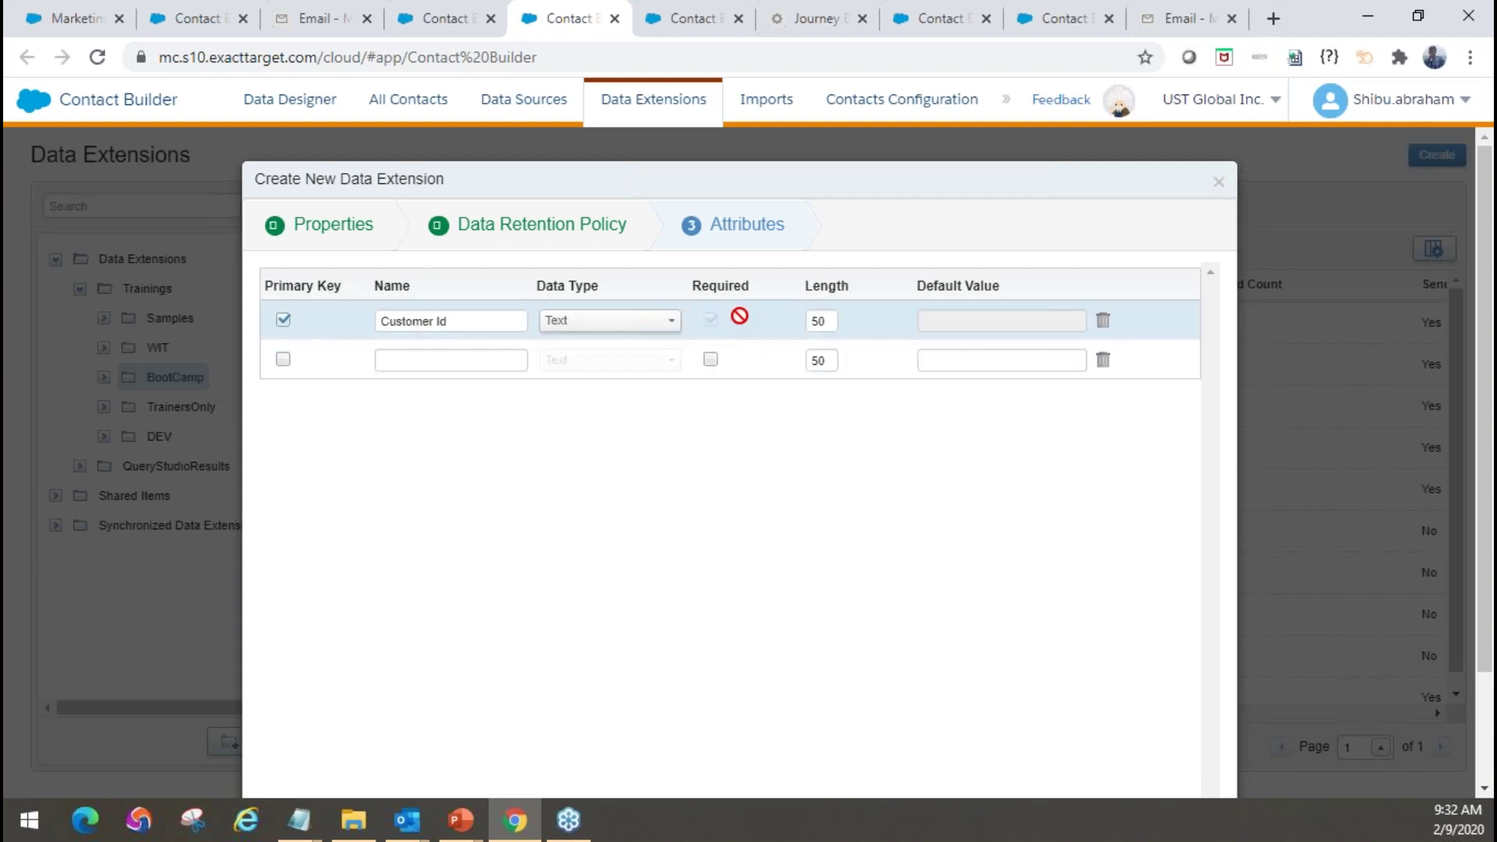
Add a second attribute named Email with the Email Address data type
scroll(822, 358, "down", 2)
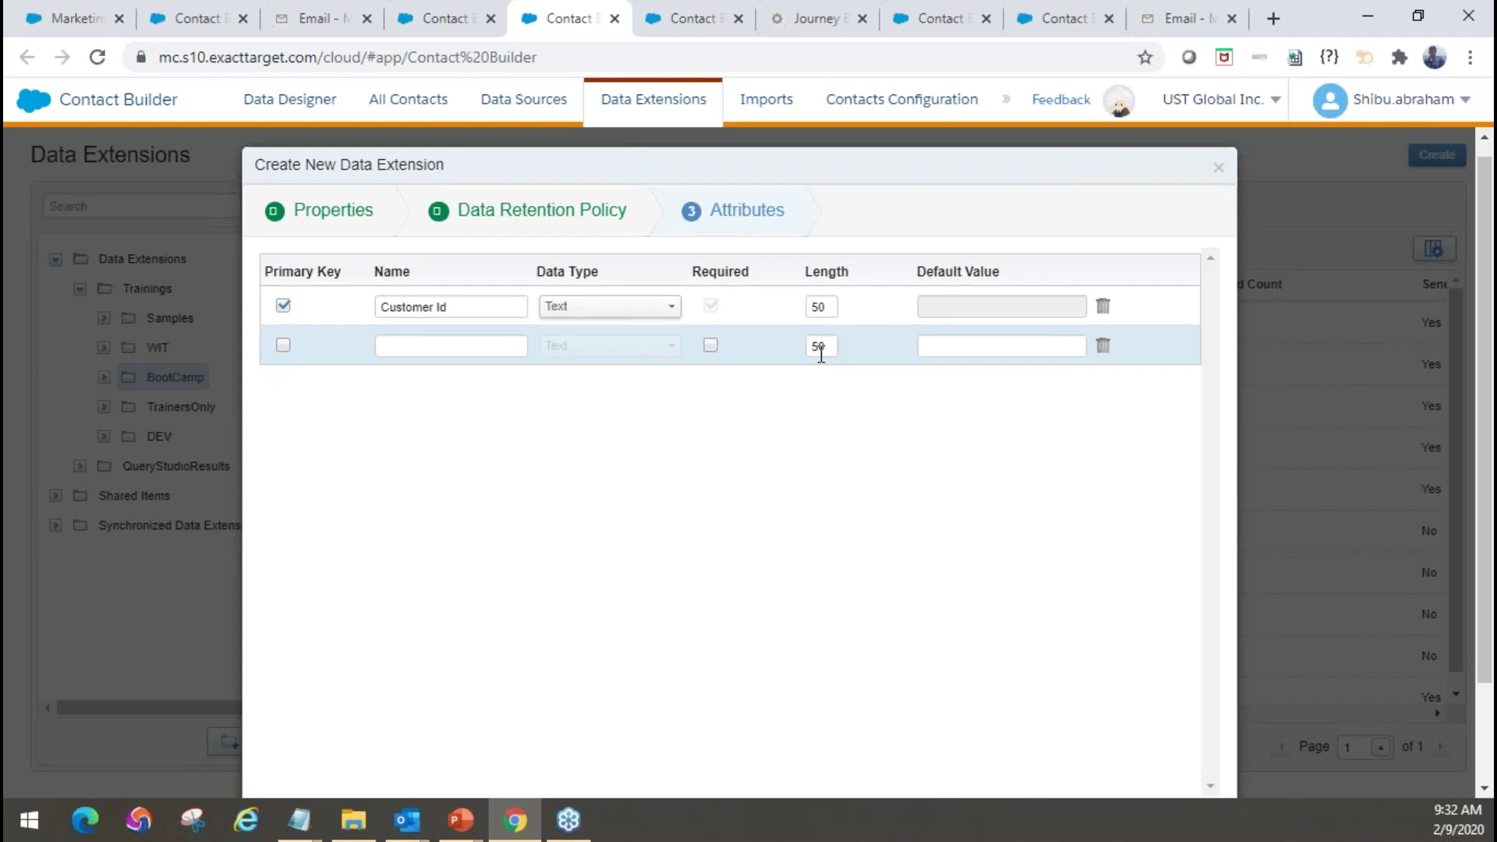
left_click(454, 250)
type("Email")
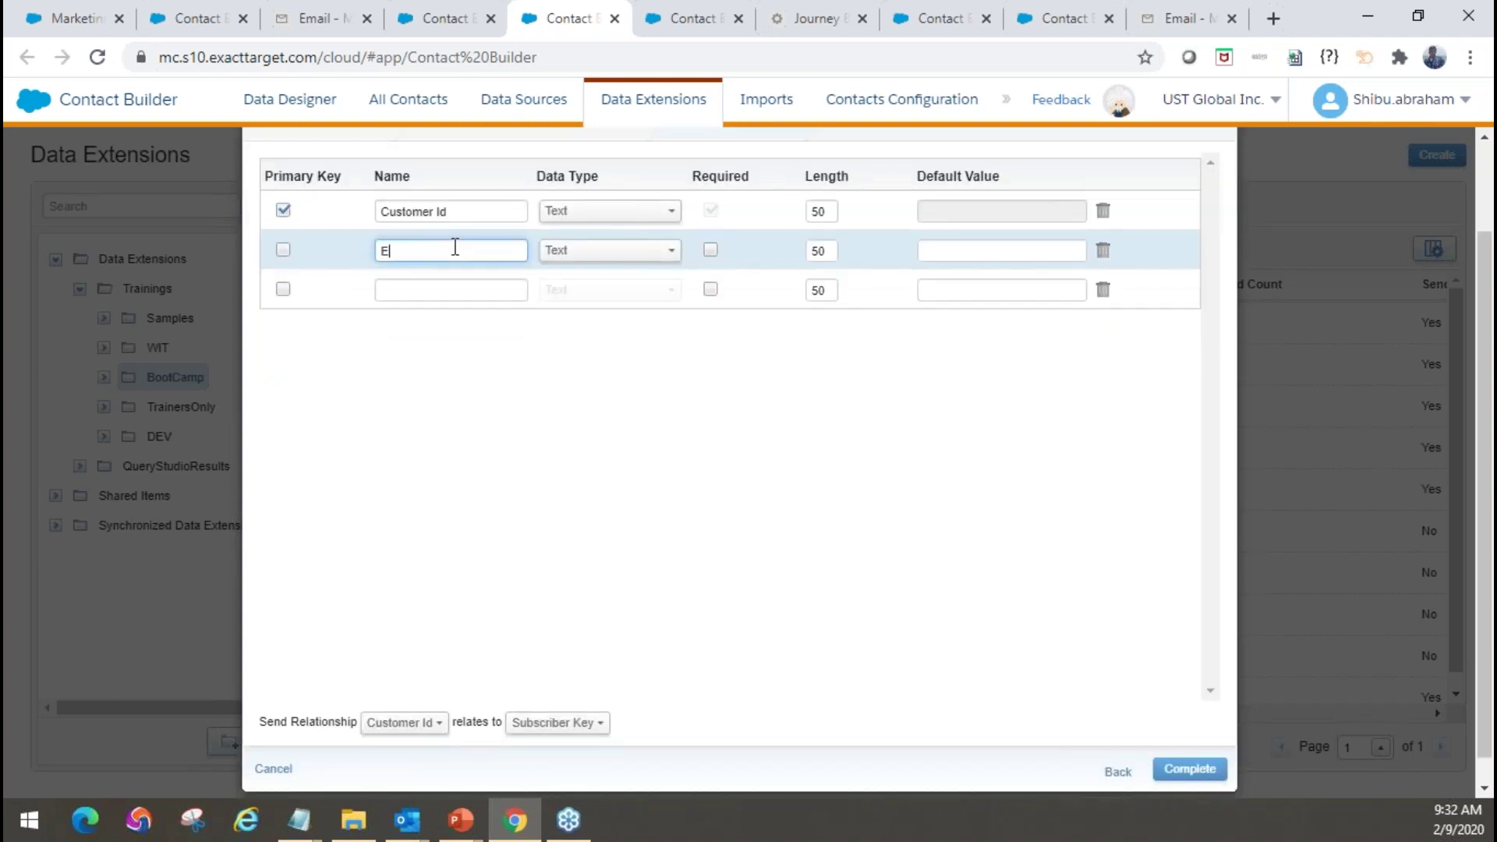
left_click(635, 251)
left_click(591, 357)
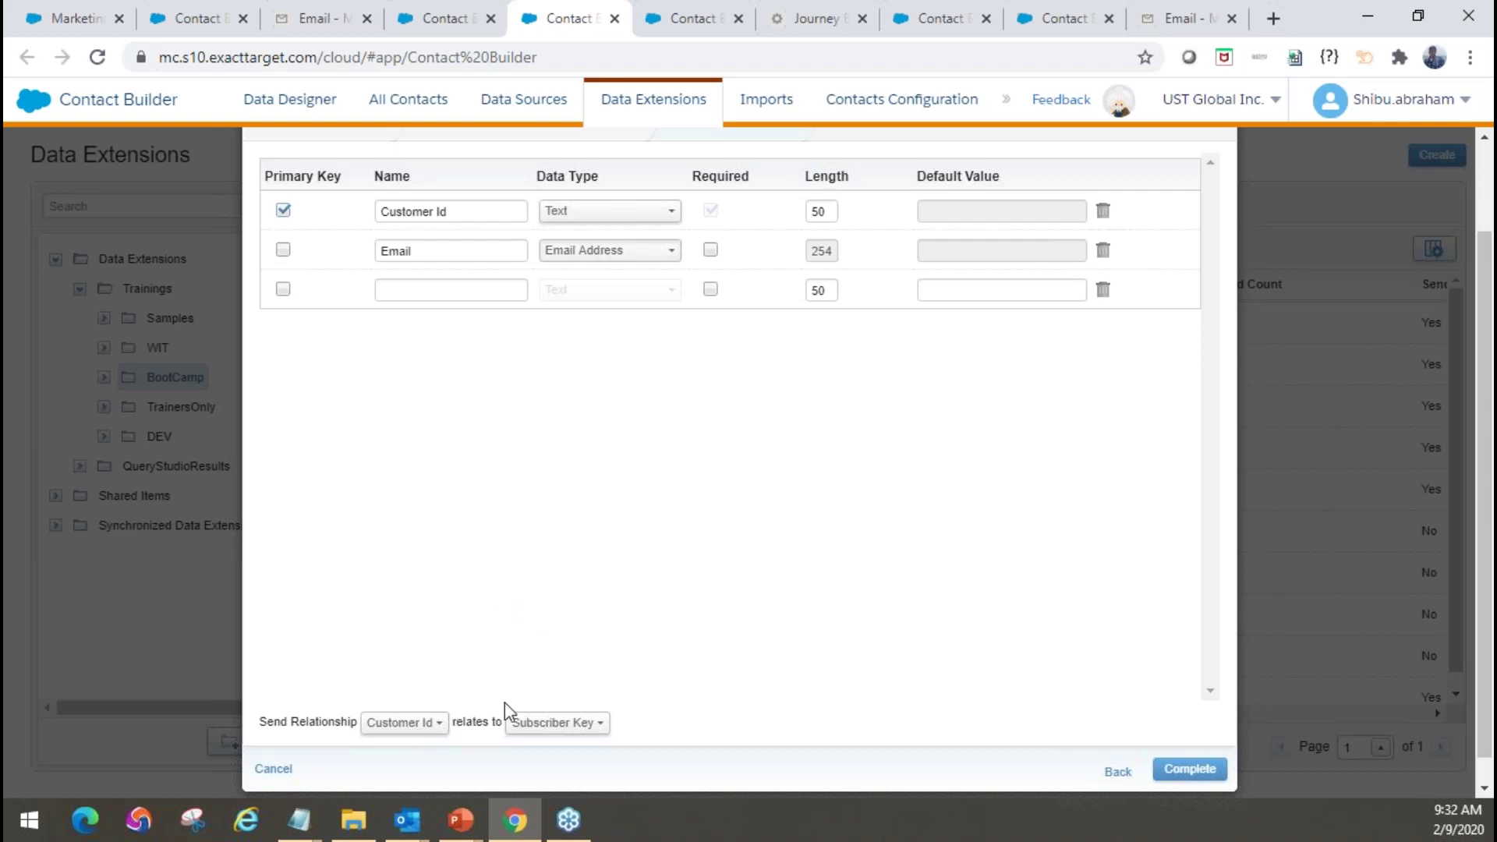
Inspect the field choices on both sides of the send relationship and cancel creating the data extension
left_click(413, 727)
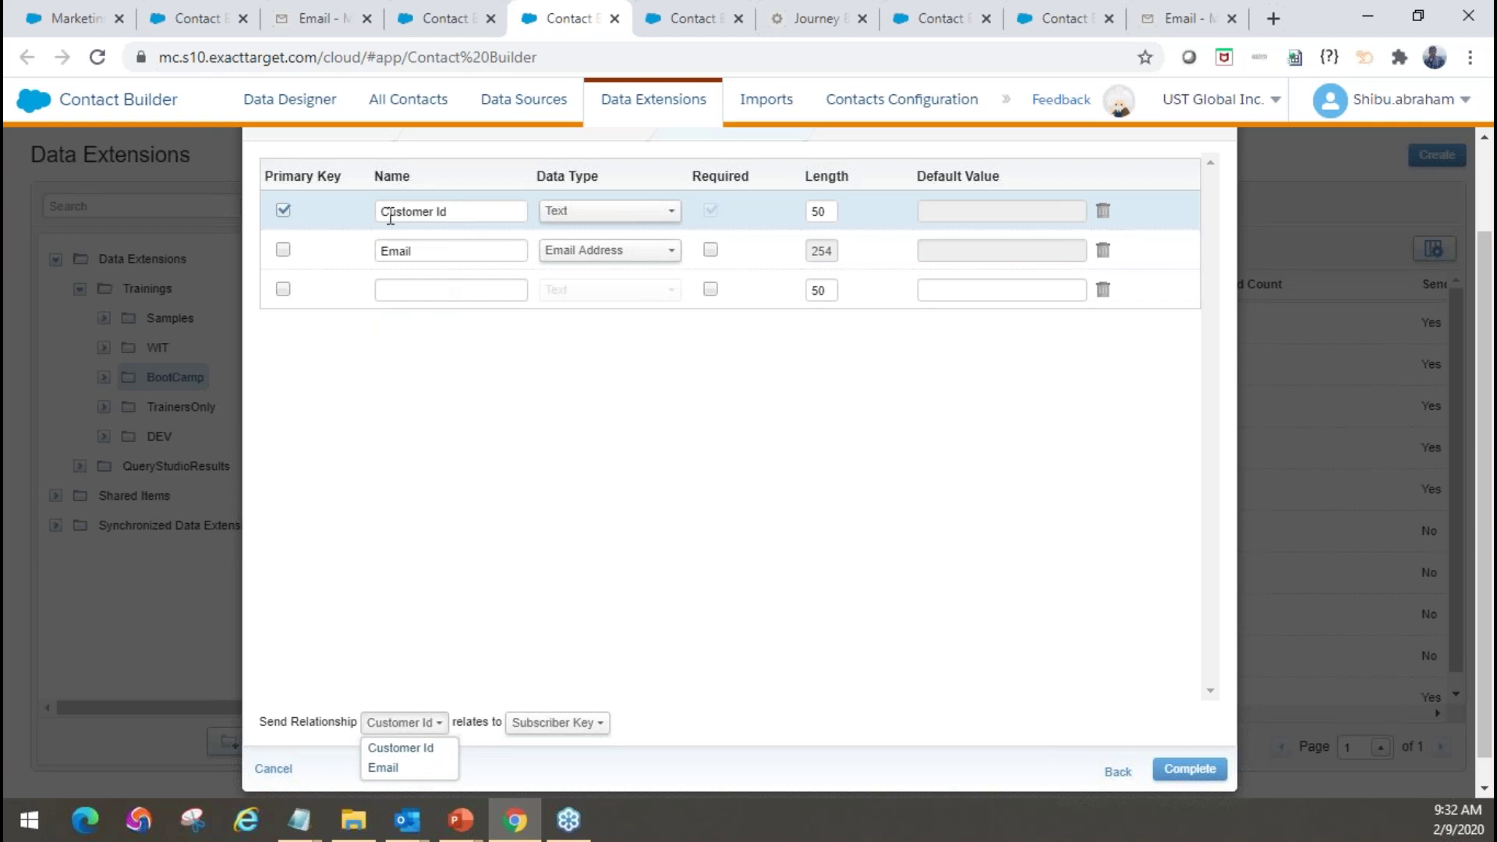
left_click(429, 295)
left_click(550, 632)
left_click(419, 732)
left_click(394, 723)
left_click(559, 724)
left_click(687, 664)
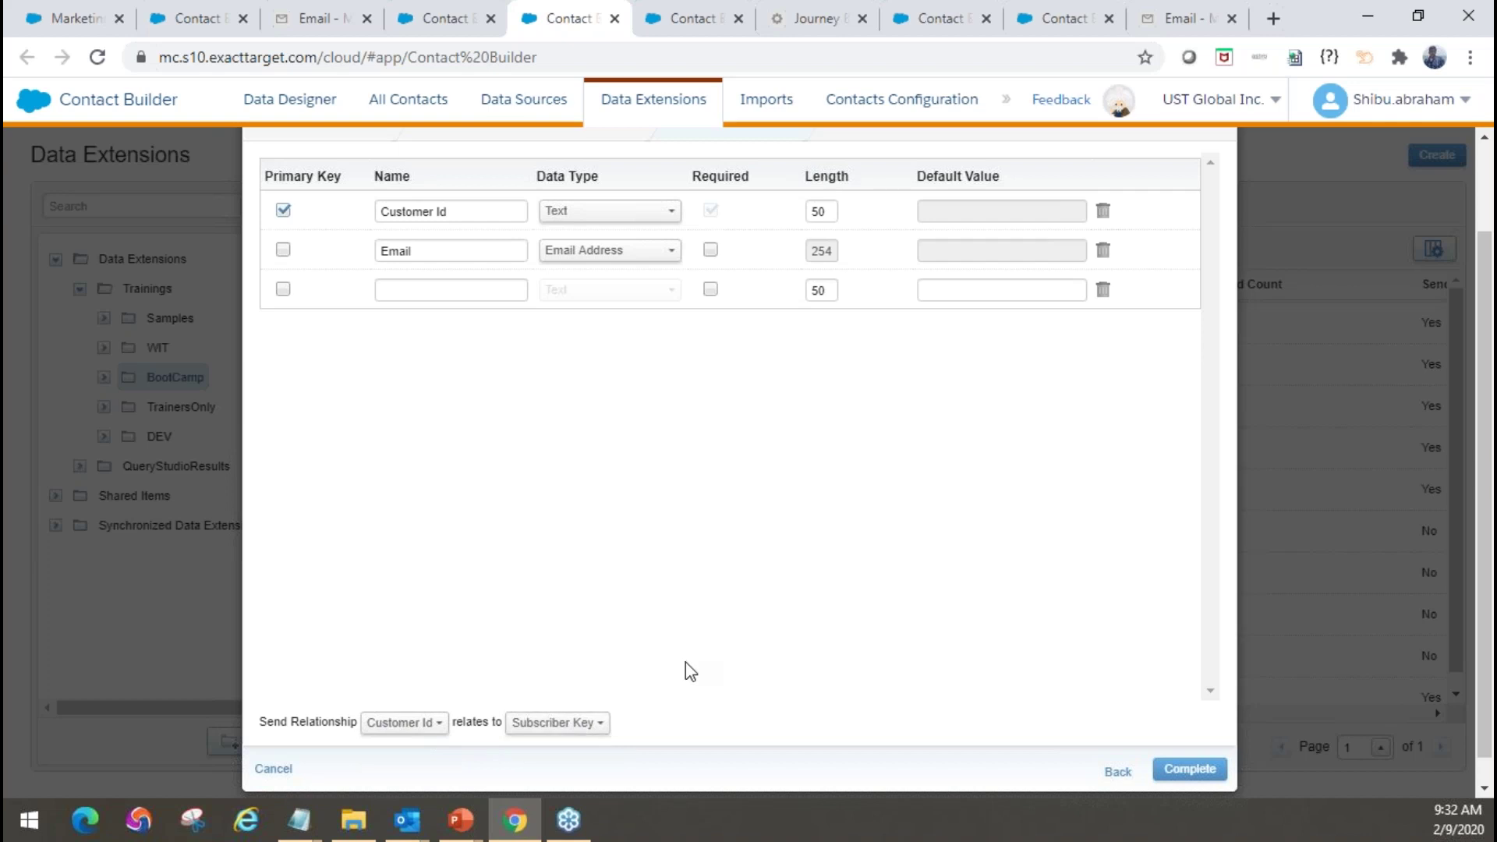
left_click(273, 768)
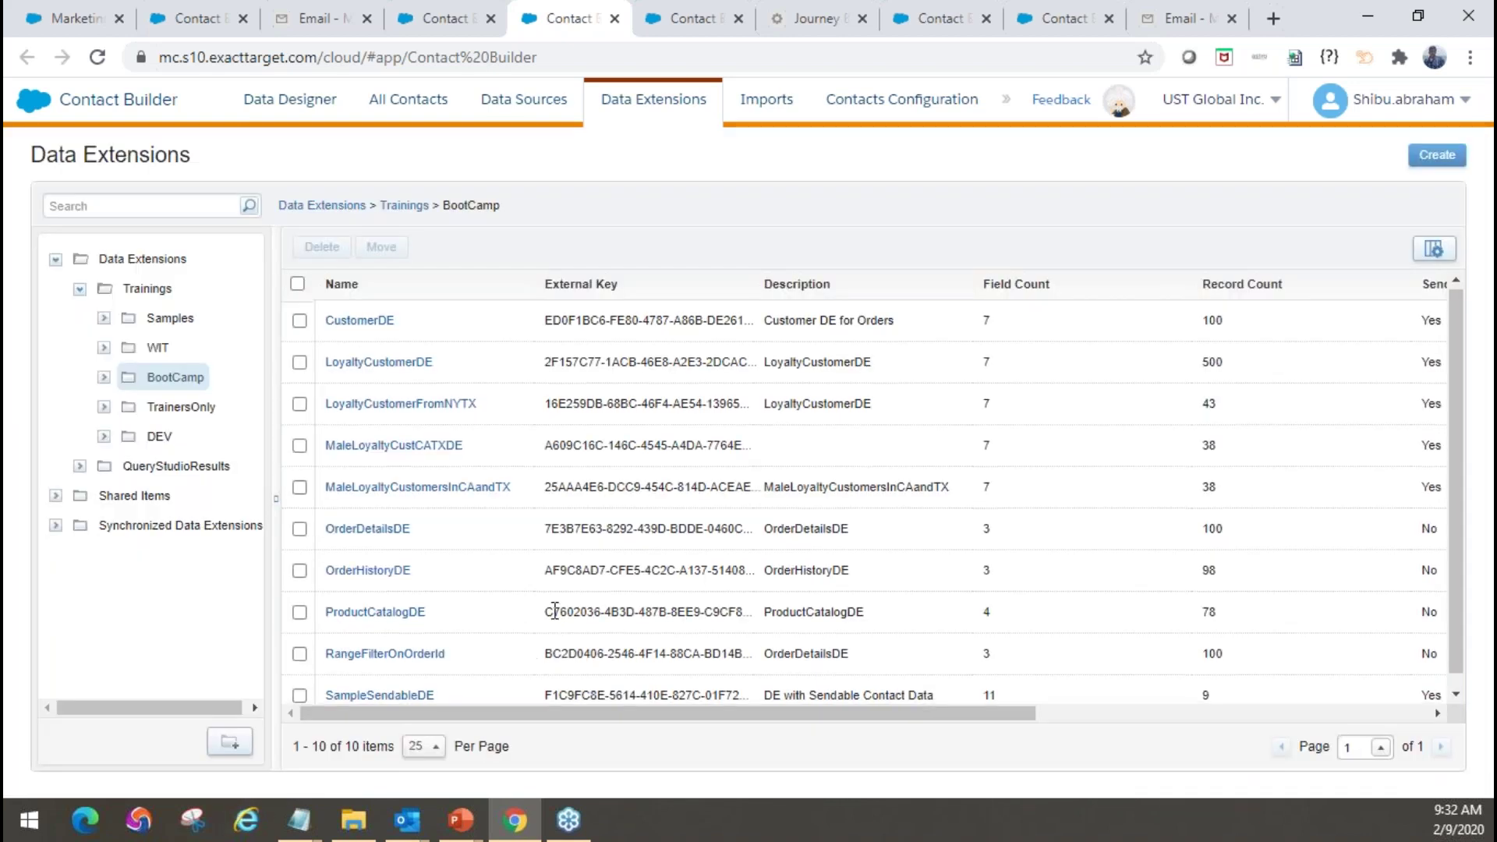
Open SampleSendableDE from the BootCamp folder and review its properties and its records
scroll(384, 686, "down", 1)
left_click(388, 683)
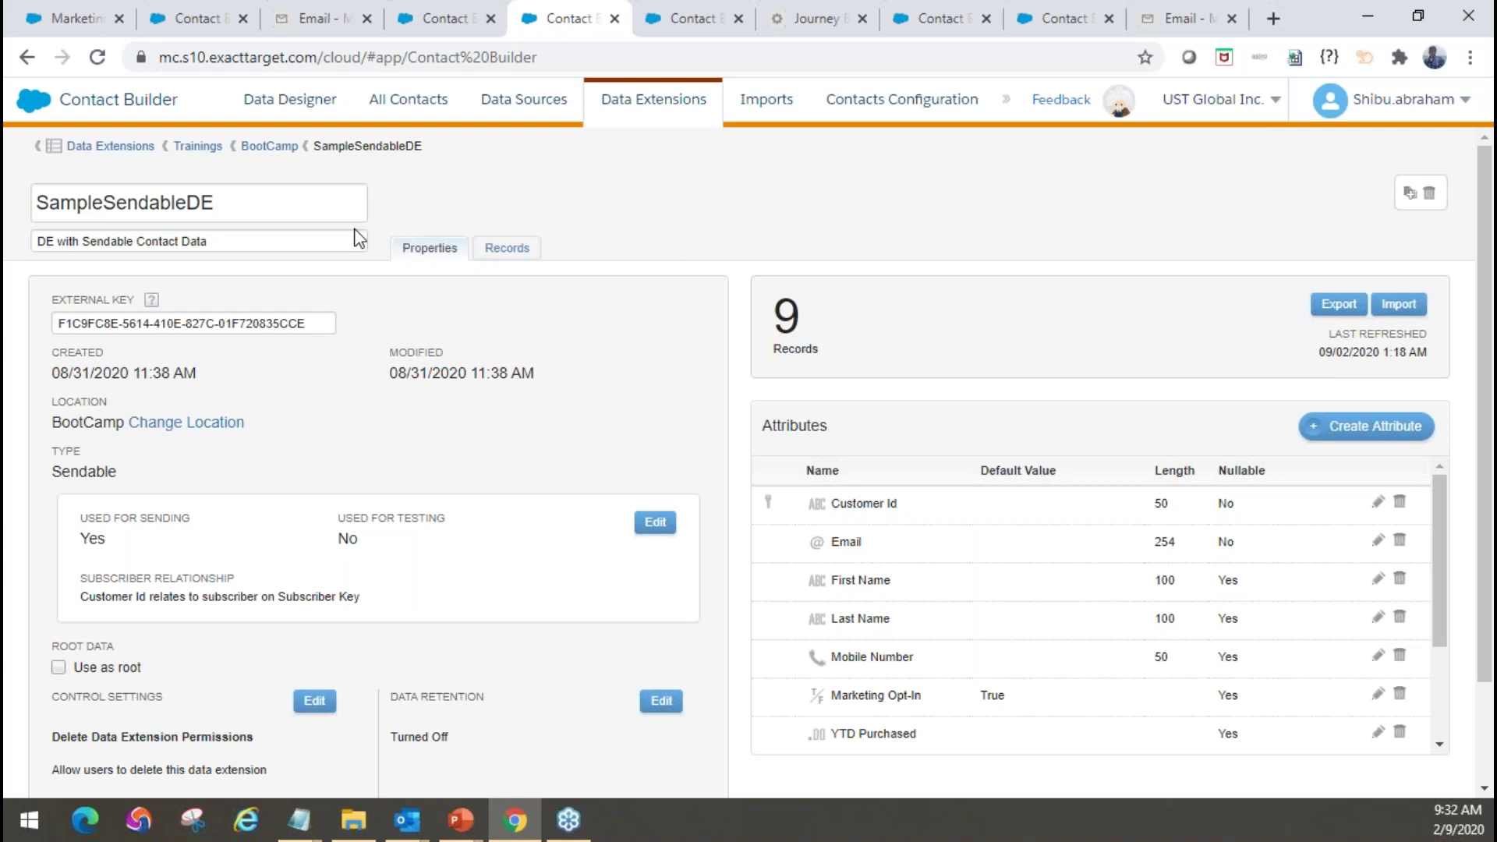
scroll(912, 559, "down", 2)
scroll(902, 561, "up", 2)
left_click(509, 249)
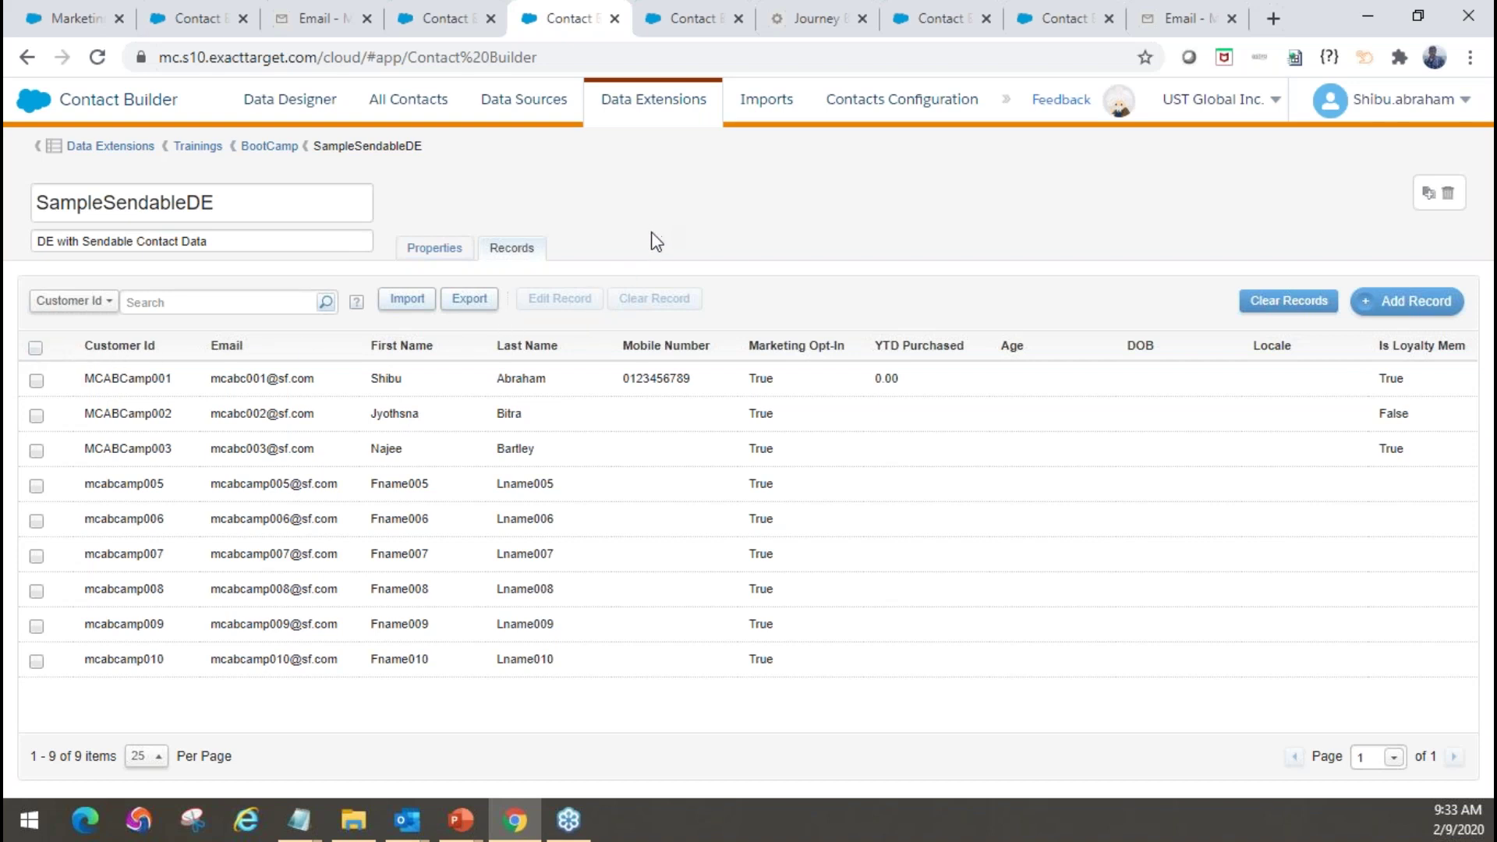
View all SampleSendableDE records in edit mode and the blank row for a new record, cancelling both without saving
left_click(35, 350)
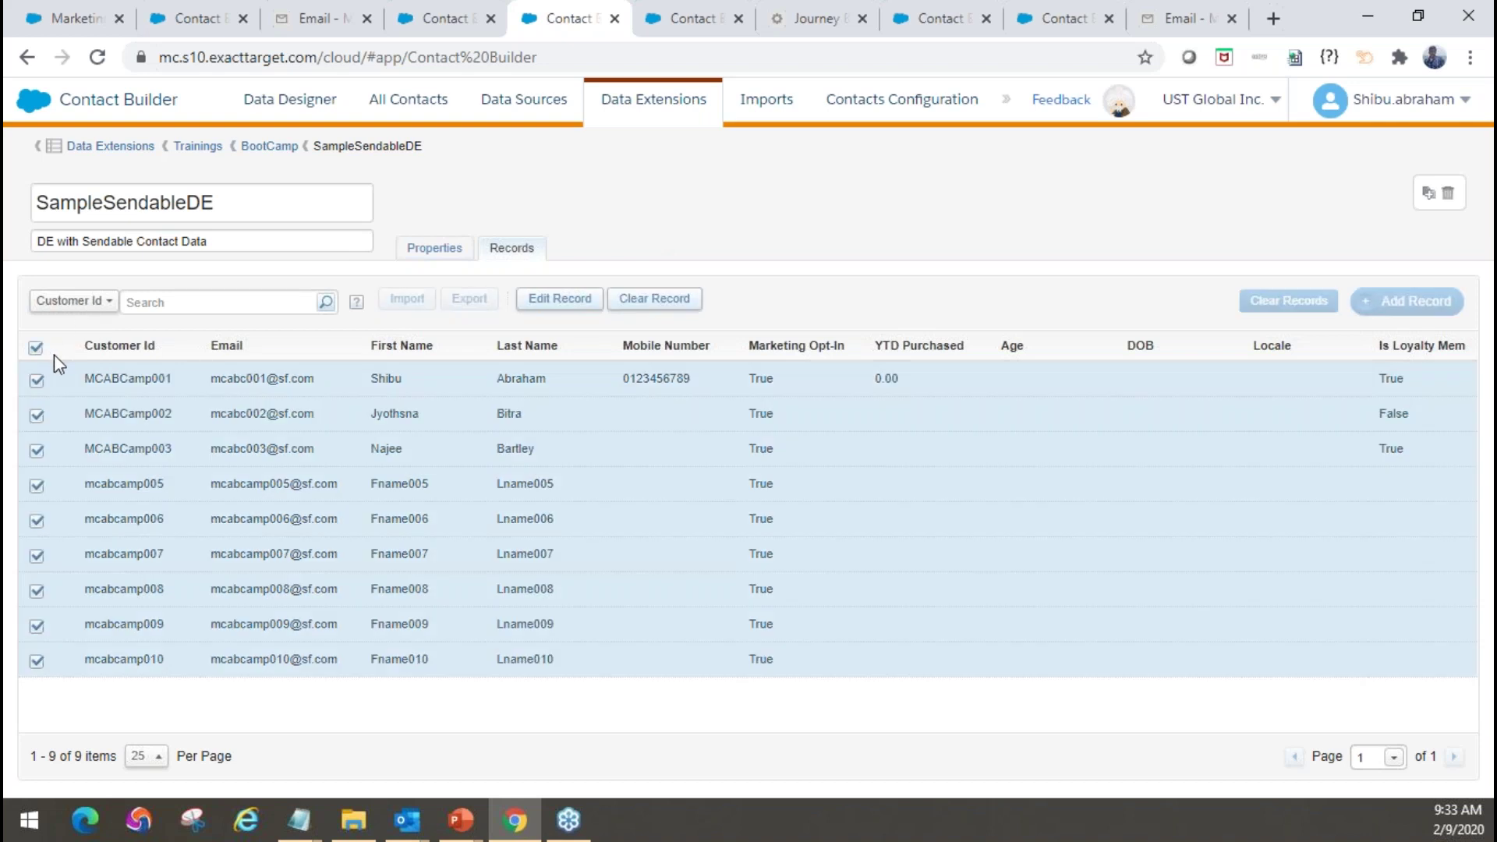
left_click(574, 304)
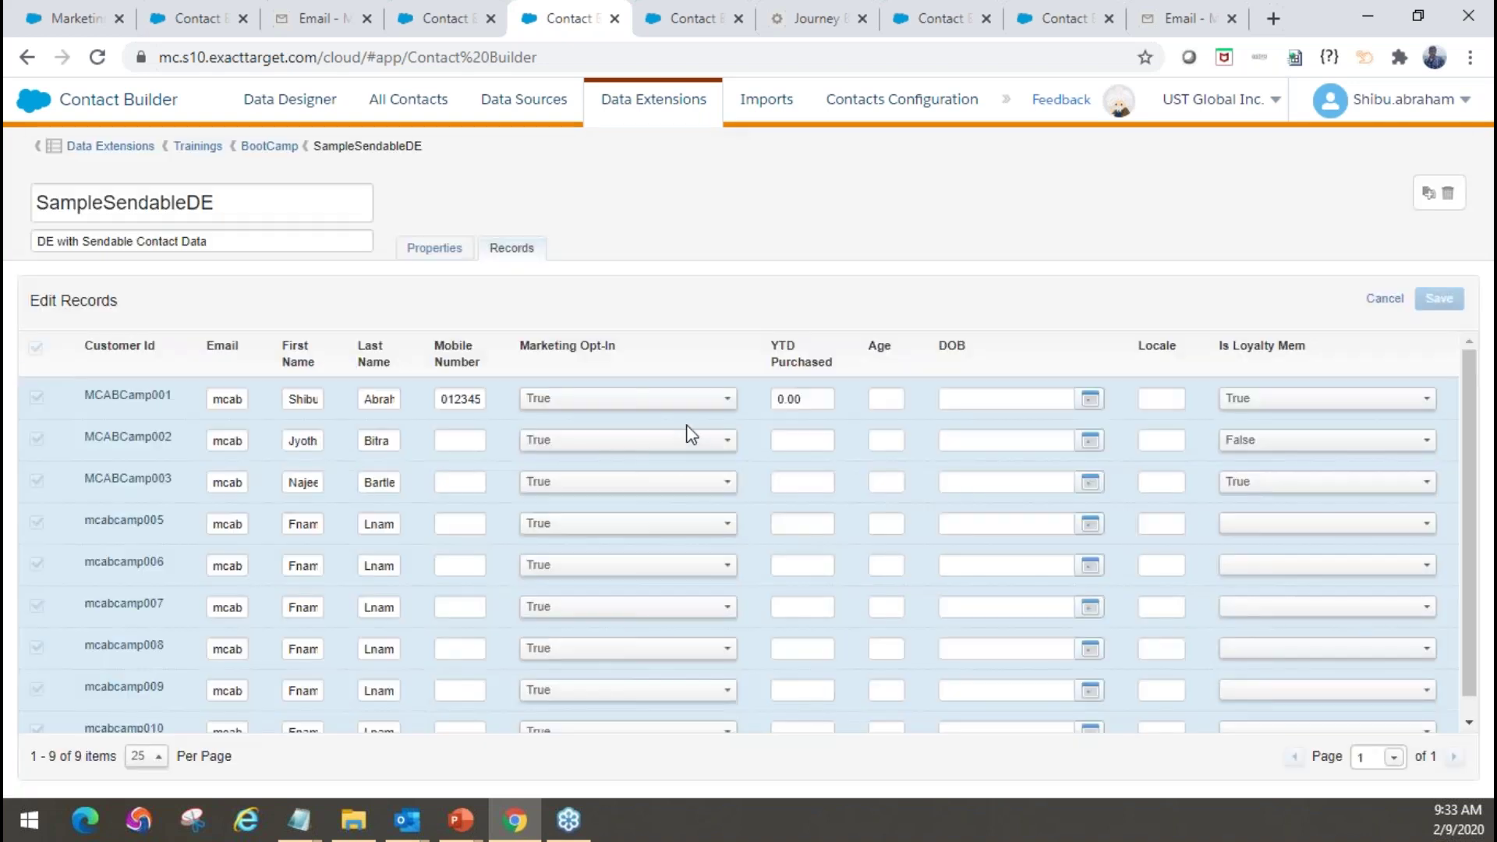
scroll(701, 585, "down", 1)
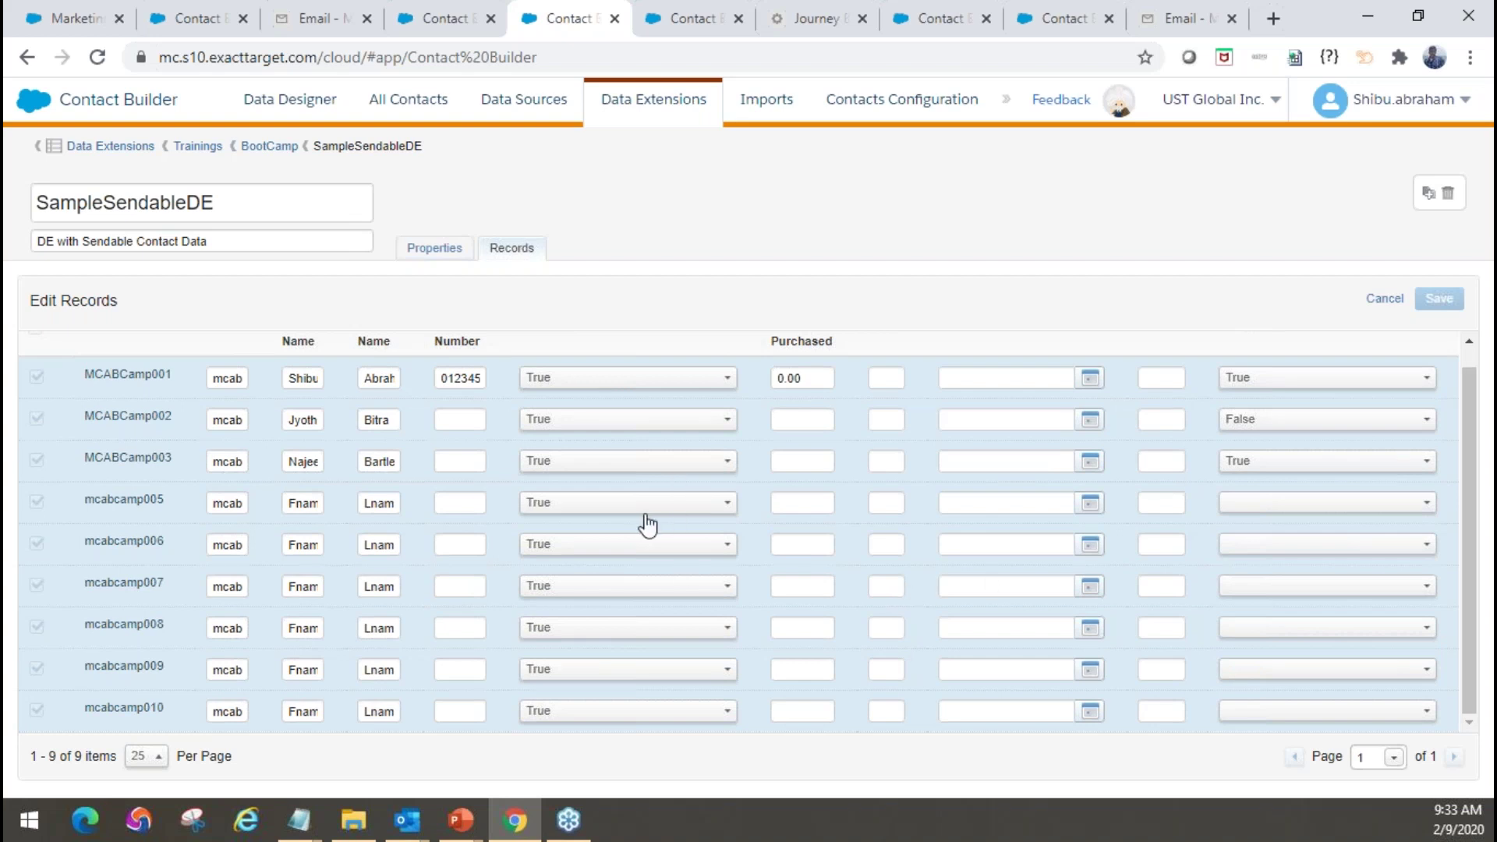
scroll(644, 521, "up", 1)
left_click(1375, 306)
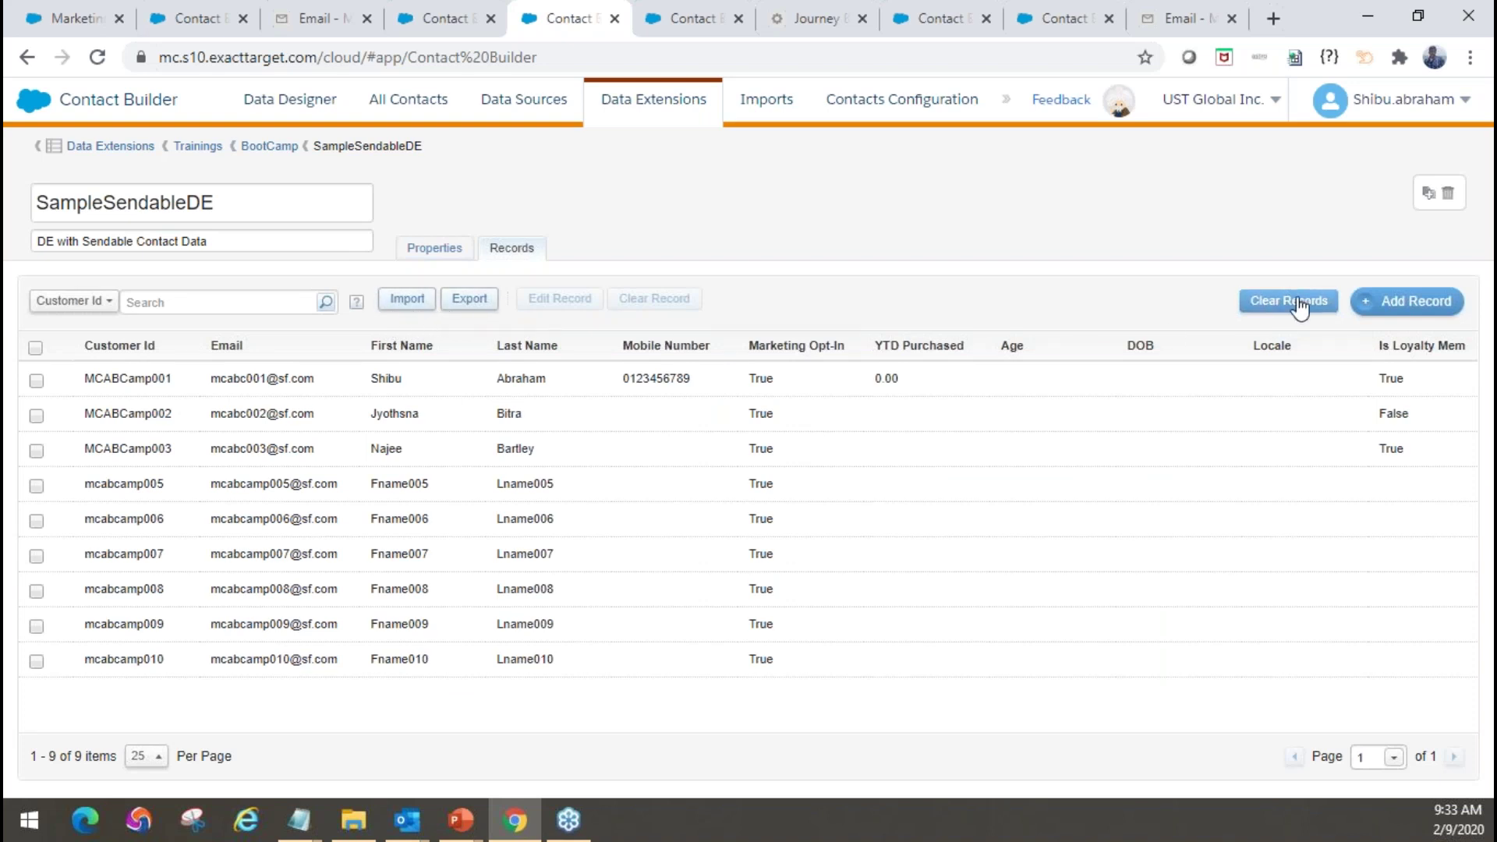
left_click(1455, 309)
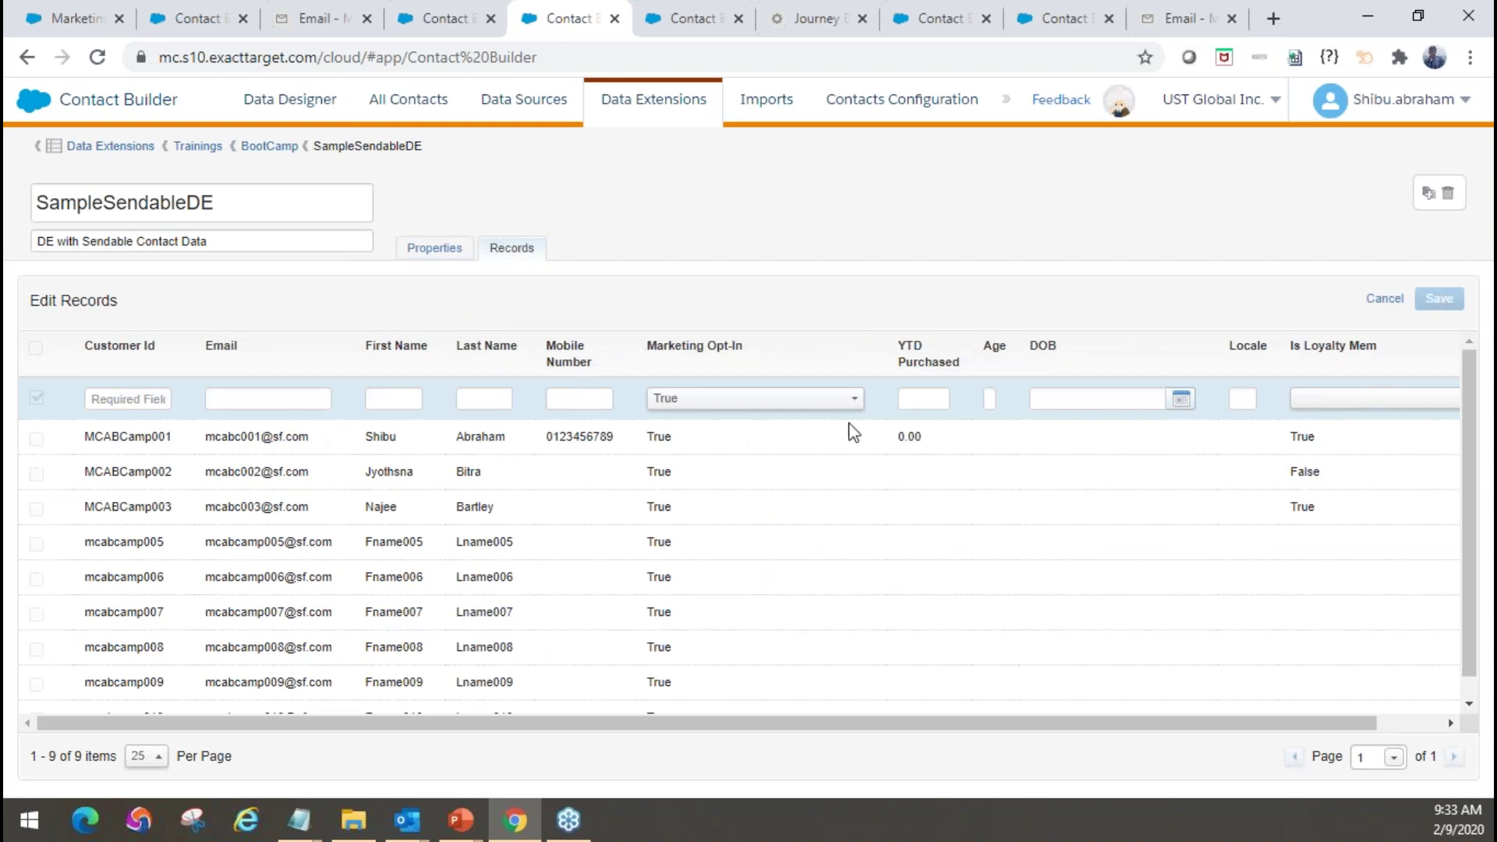
left_click(1381, 301)
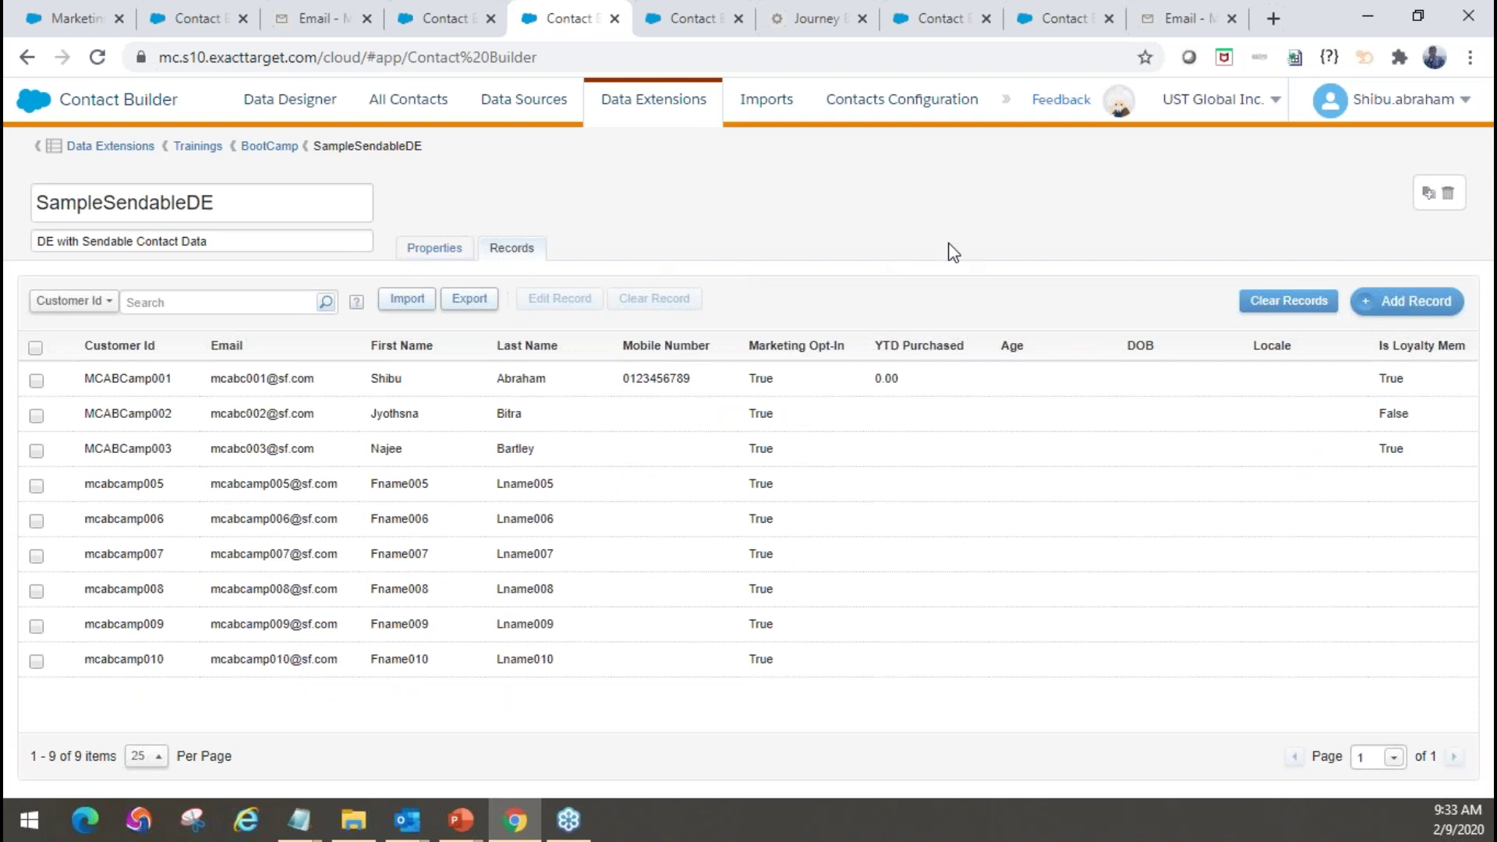
Examine SampleSendableDE's data retention options by switching retention on and off, and cancel without saving
left_click(421, 250)
scroll(563, 428, "down", 2)
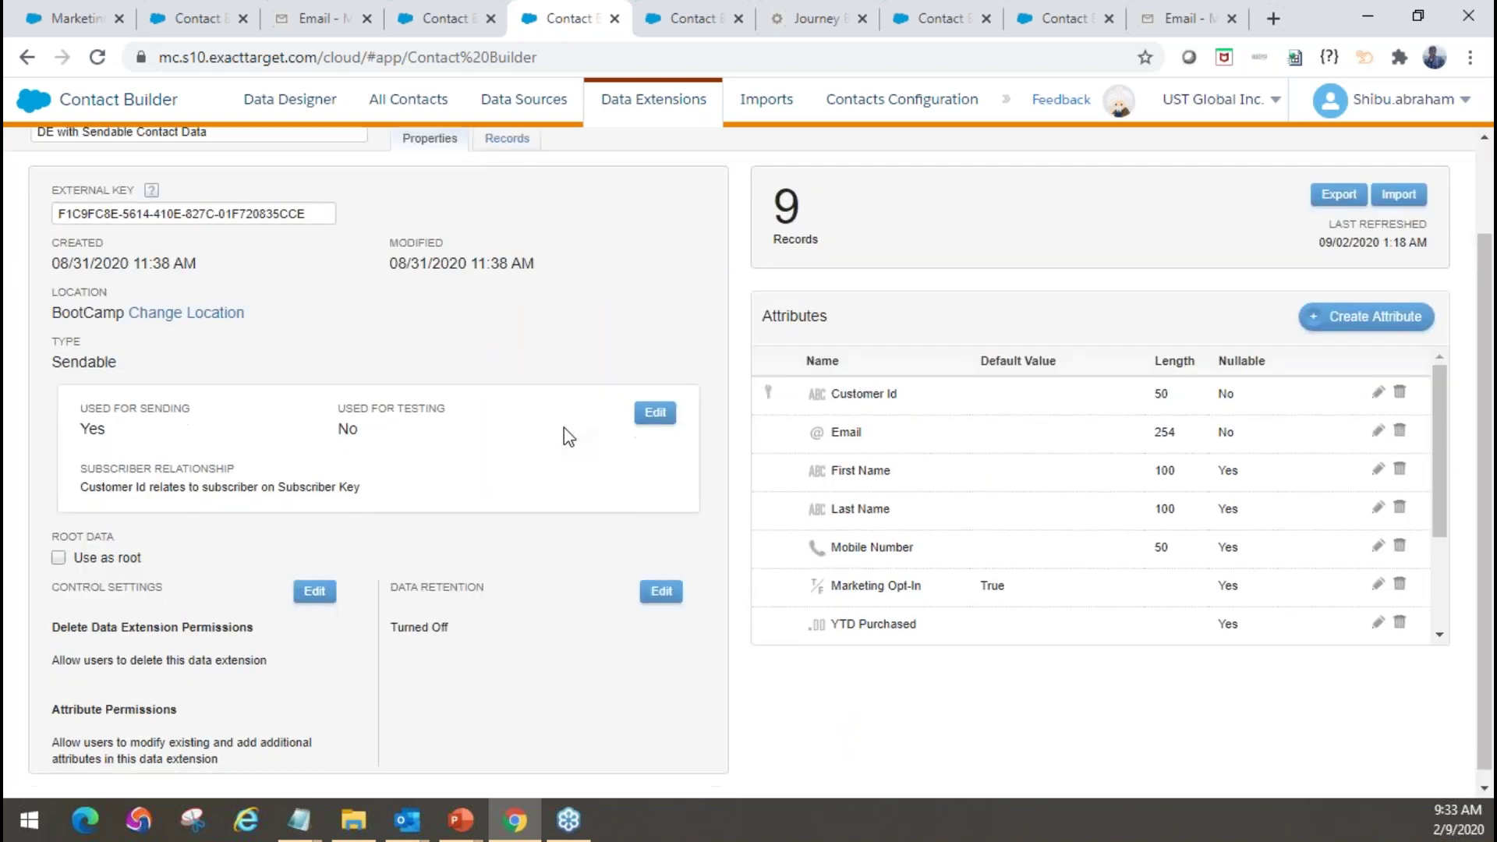
left_click(666, 585)
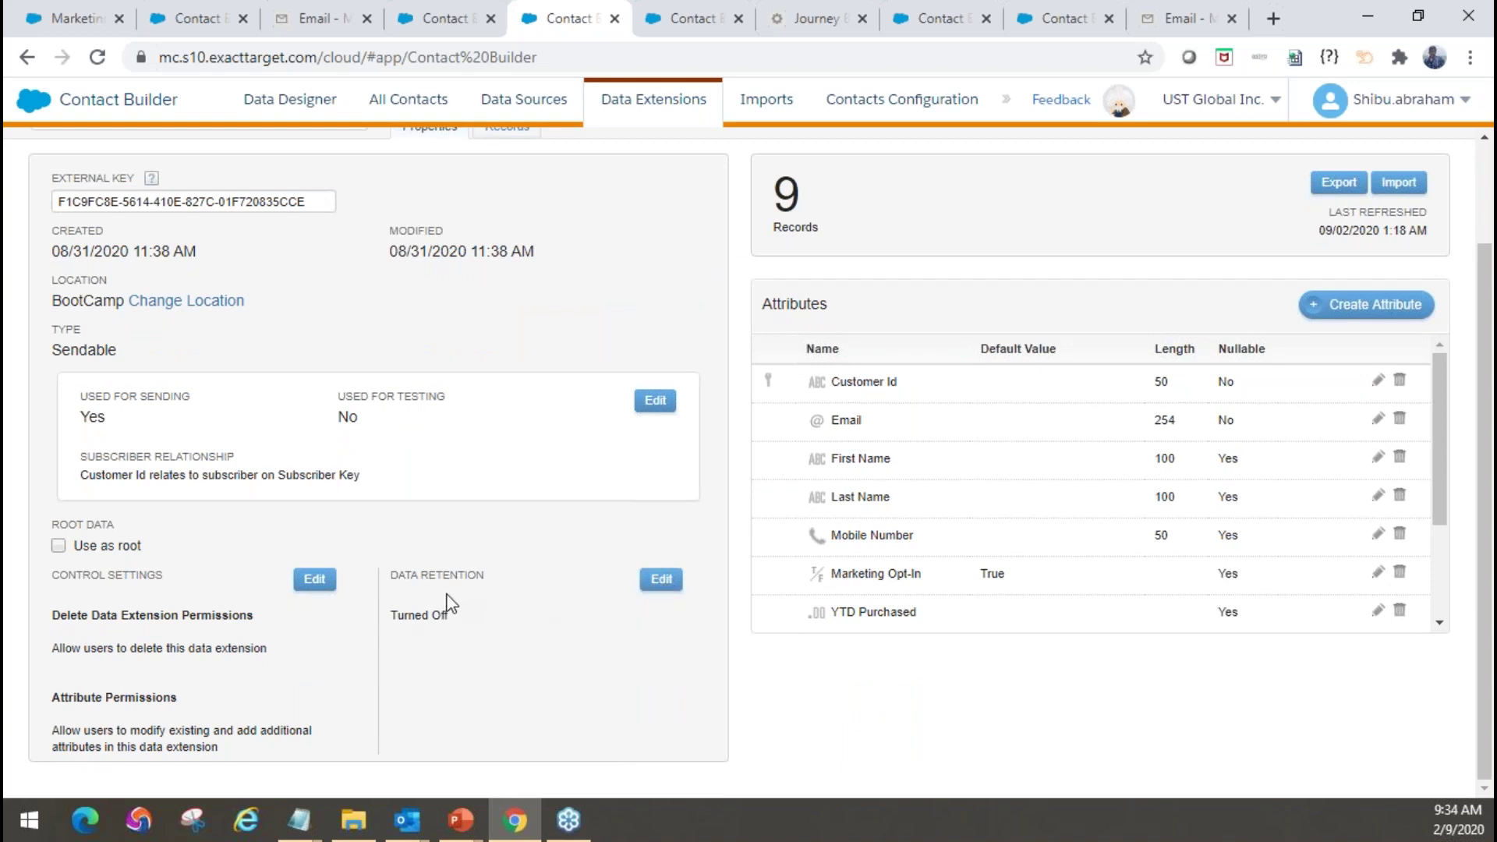
left_click(661, 585)
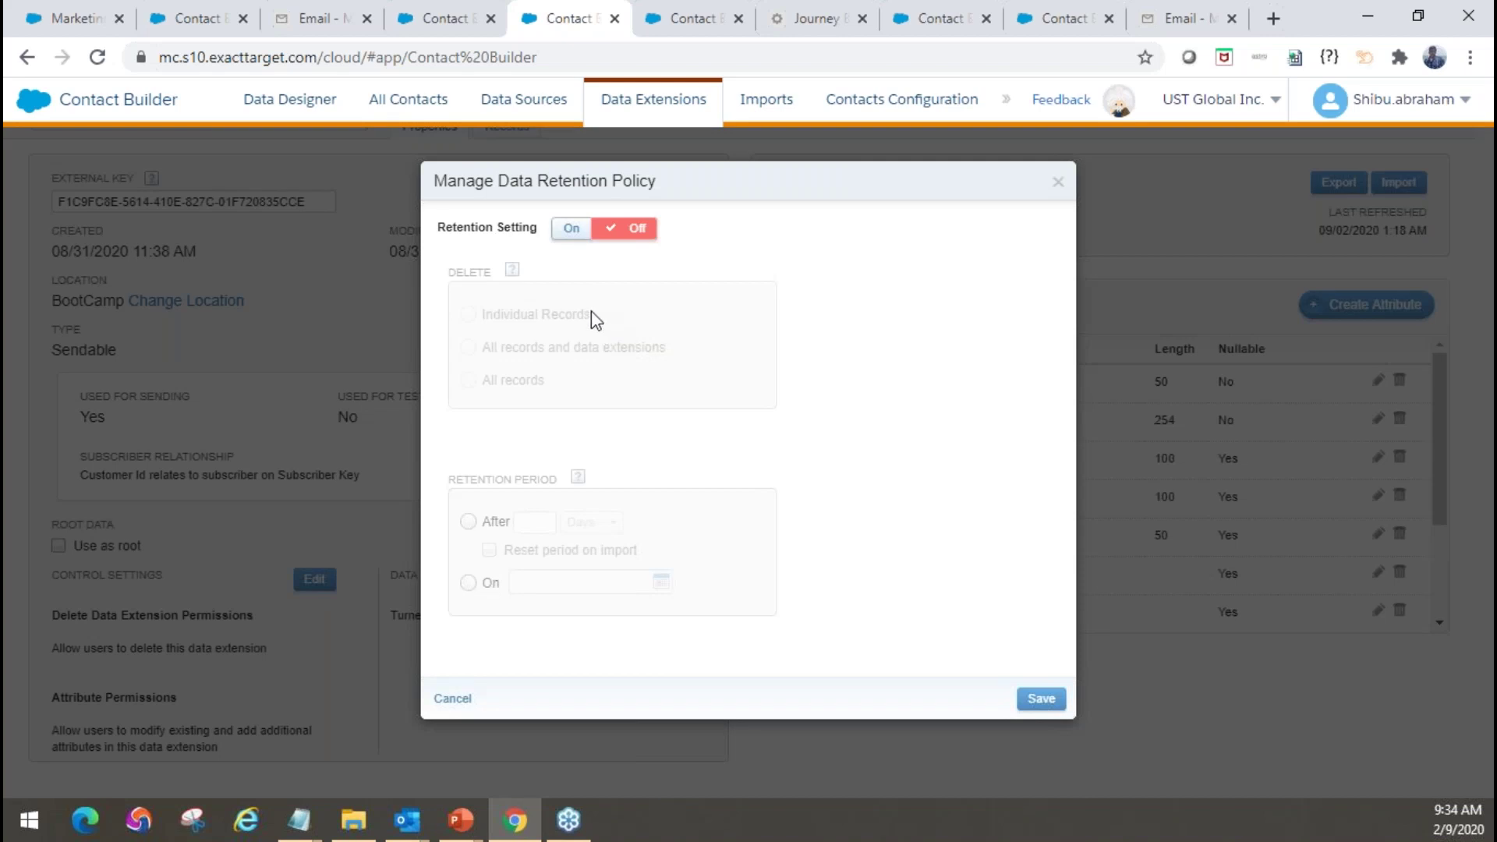
left_click(571, 229)
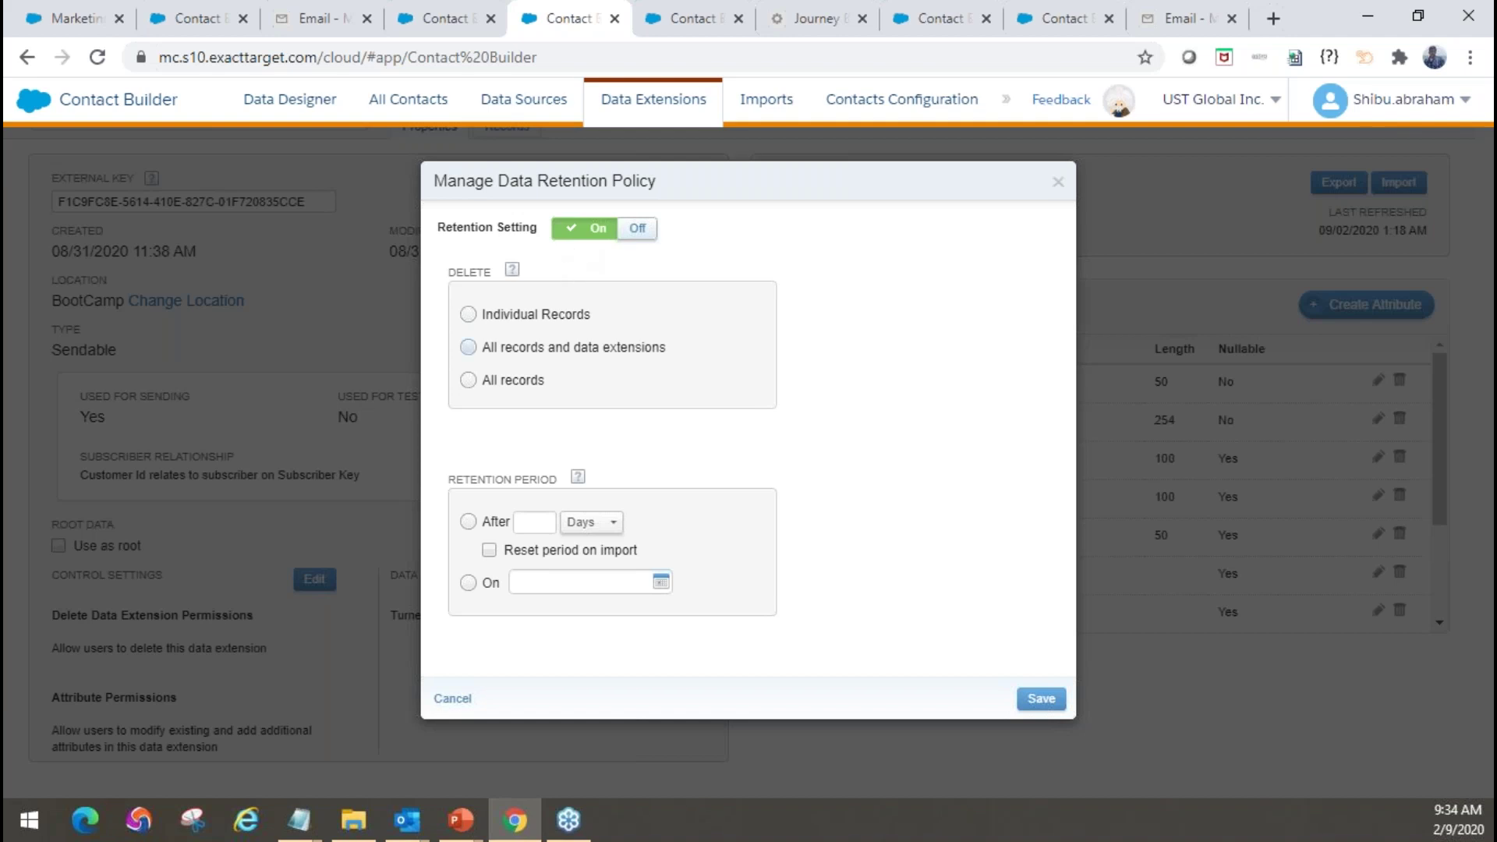
left_click(635, 229)
left_click(450, 696)
Examine SampleSendableDE's control policy permissions and its sending behavior settings, cancelling each without changes
left_click(316, 585)
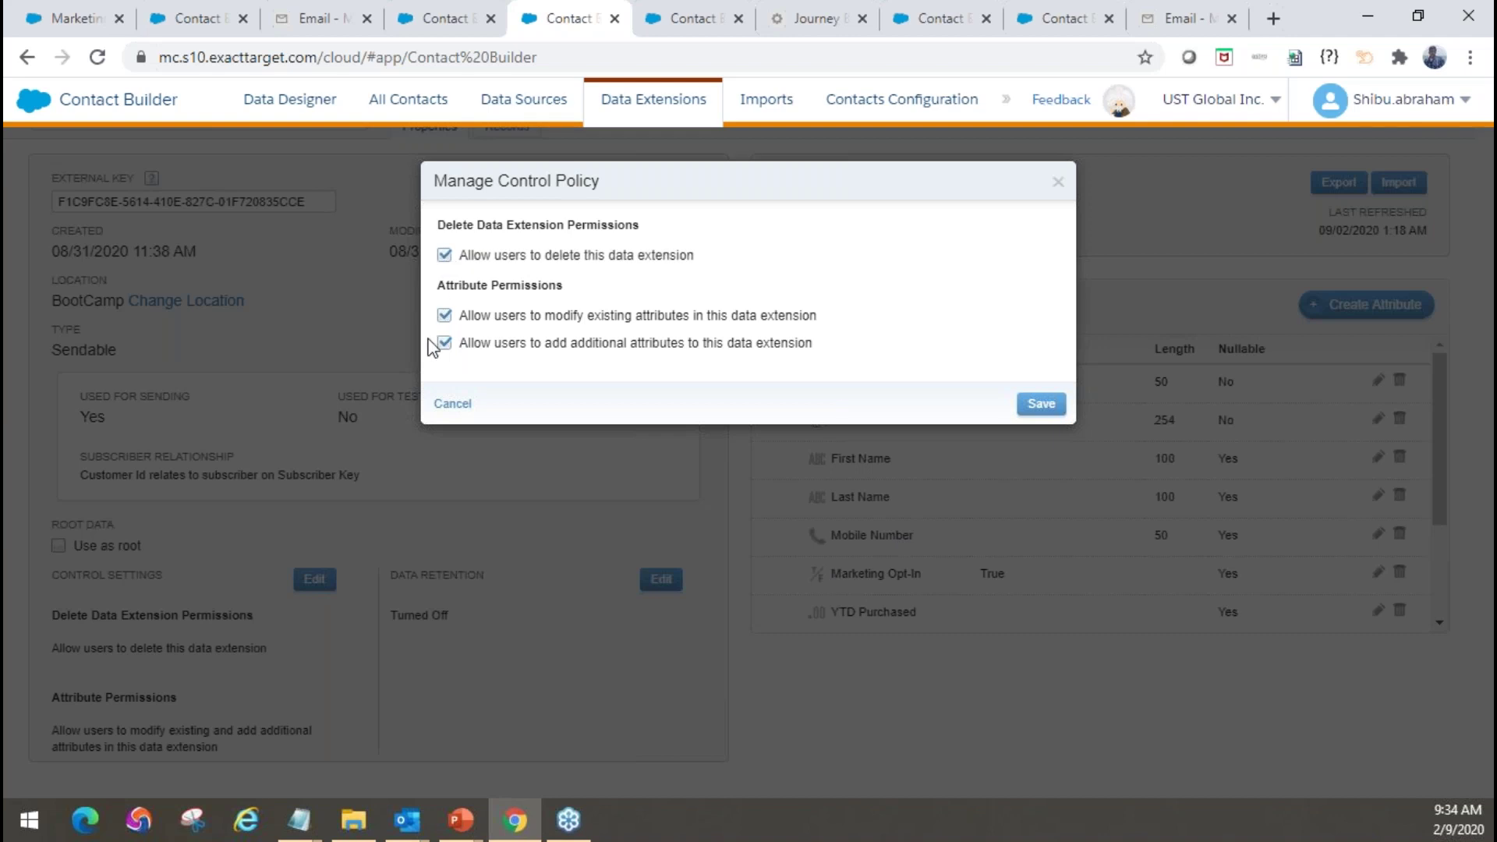
left_click(452, 405)
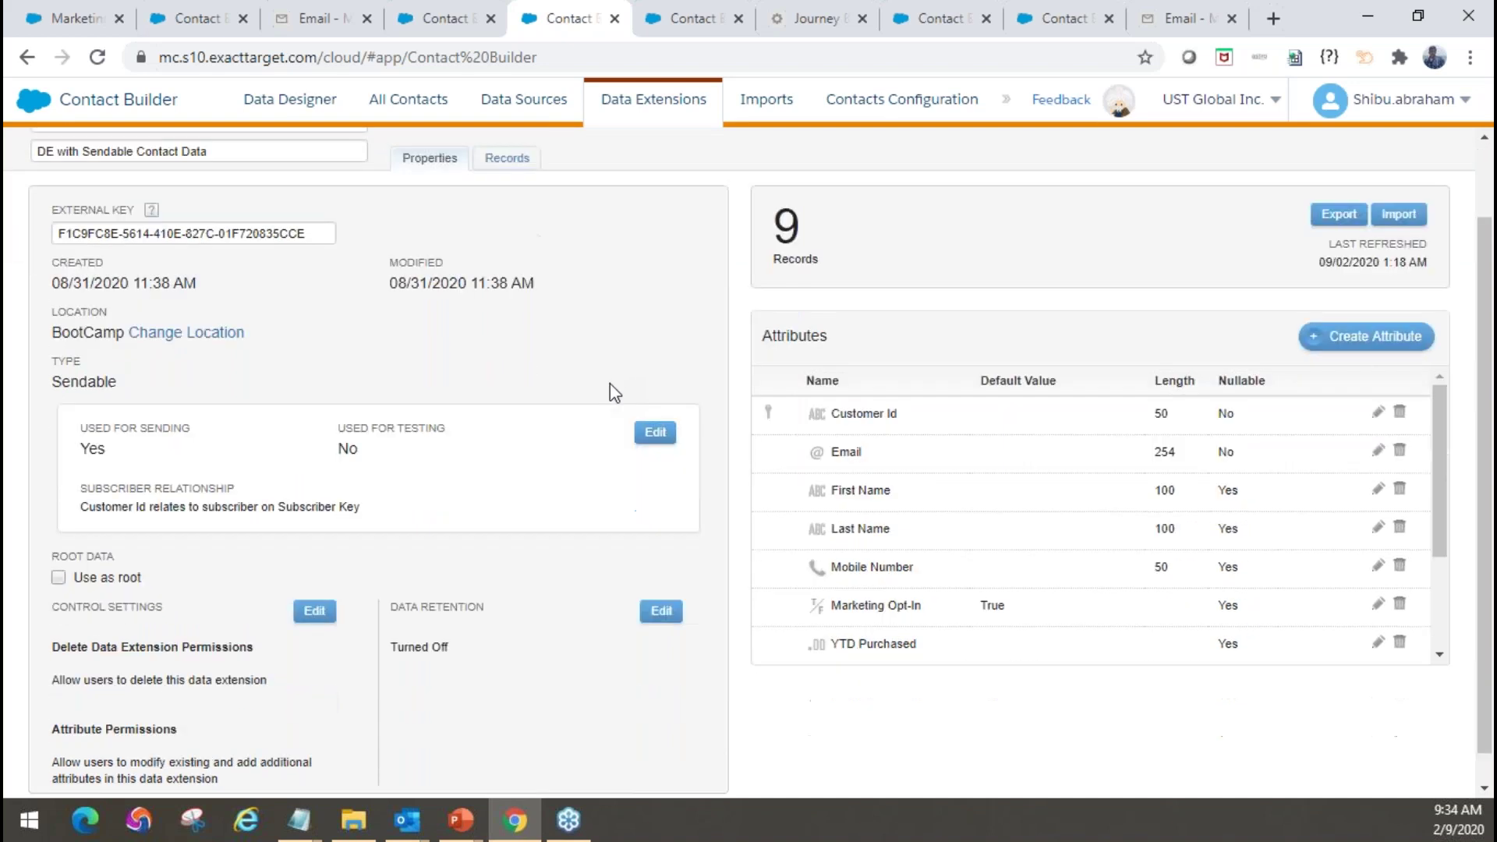
left_click(657, 421)
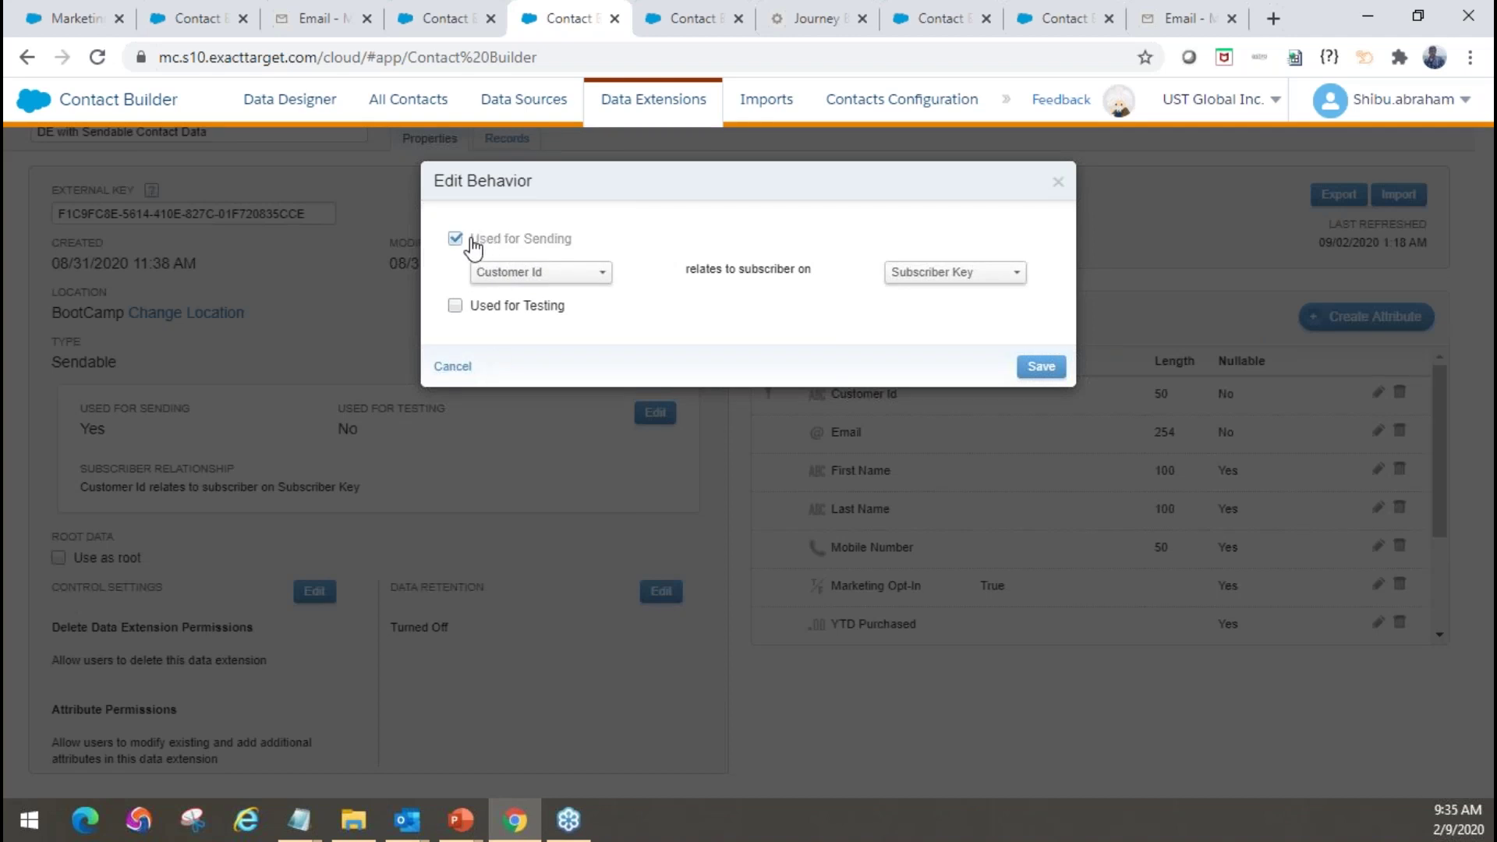
left_click(456, 366)
scroll(554, 288, "up", 2)
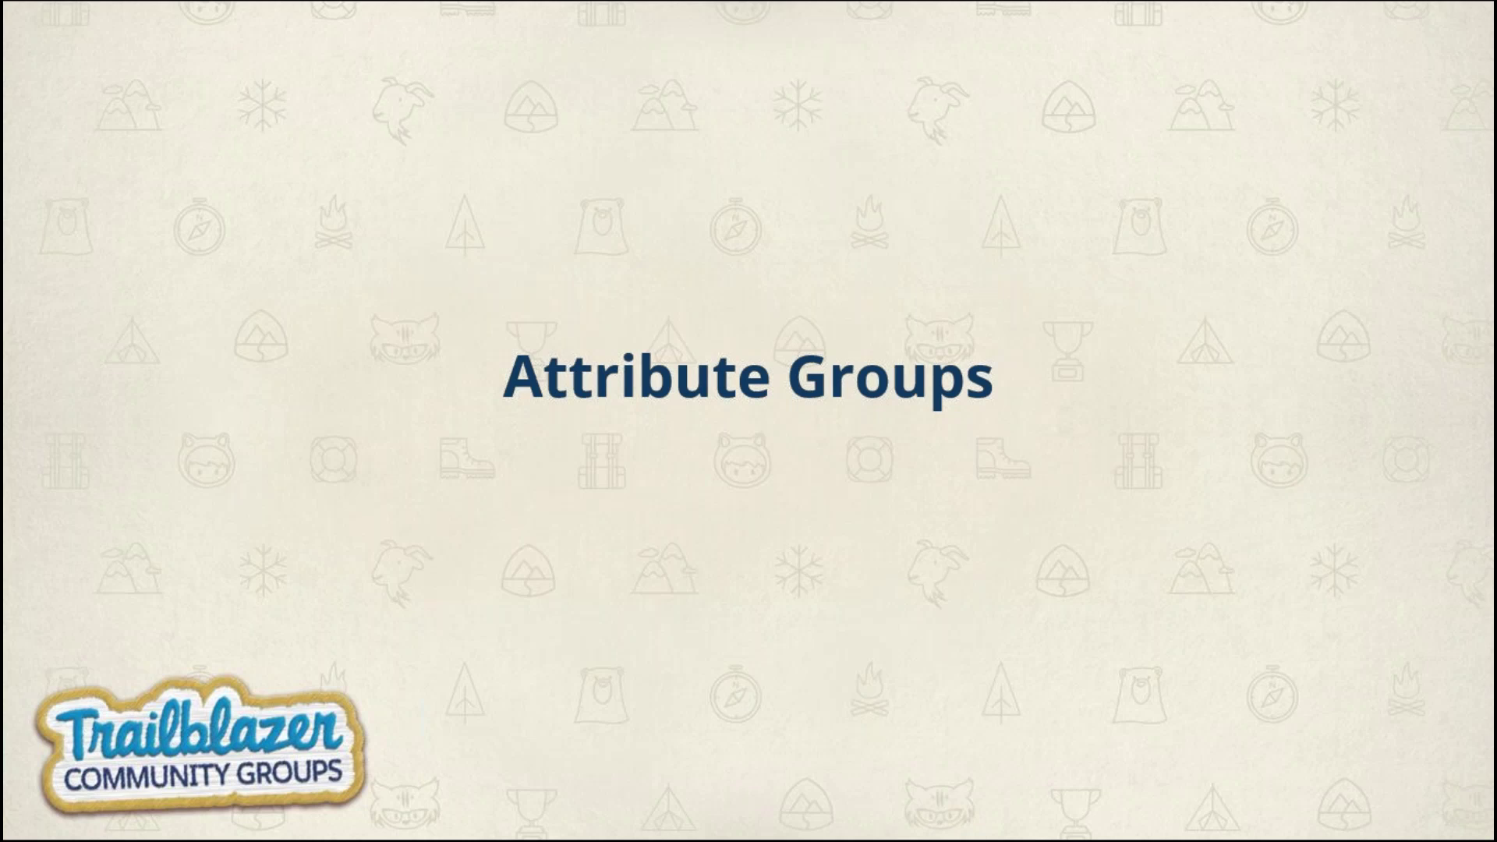
left_click(432, 411)
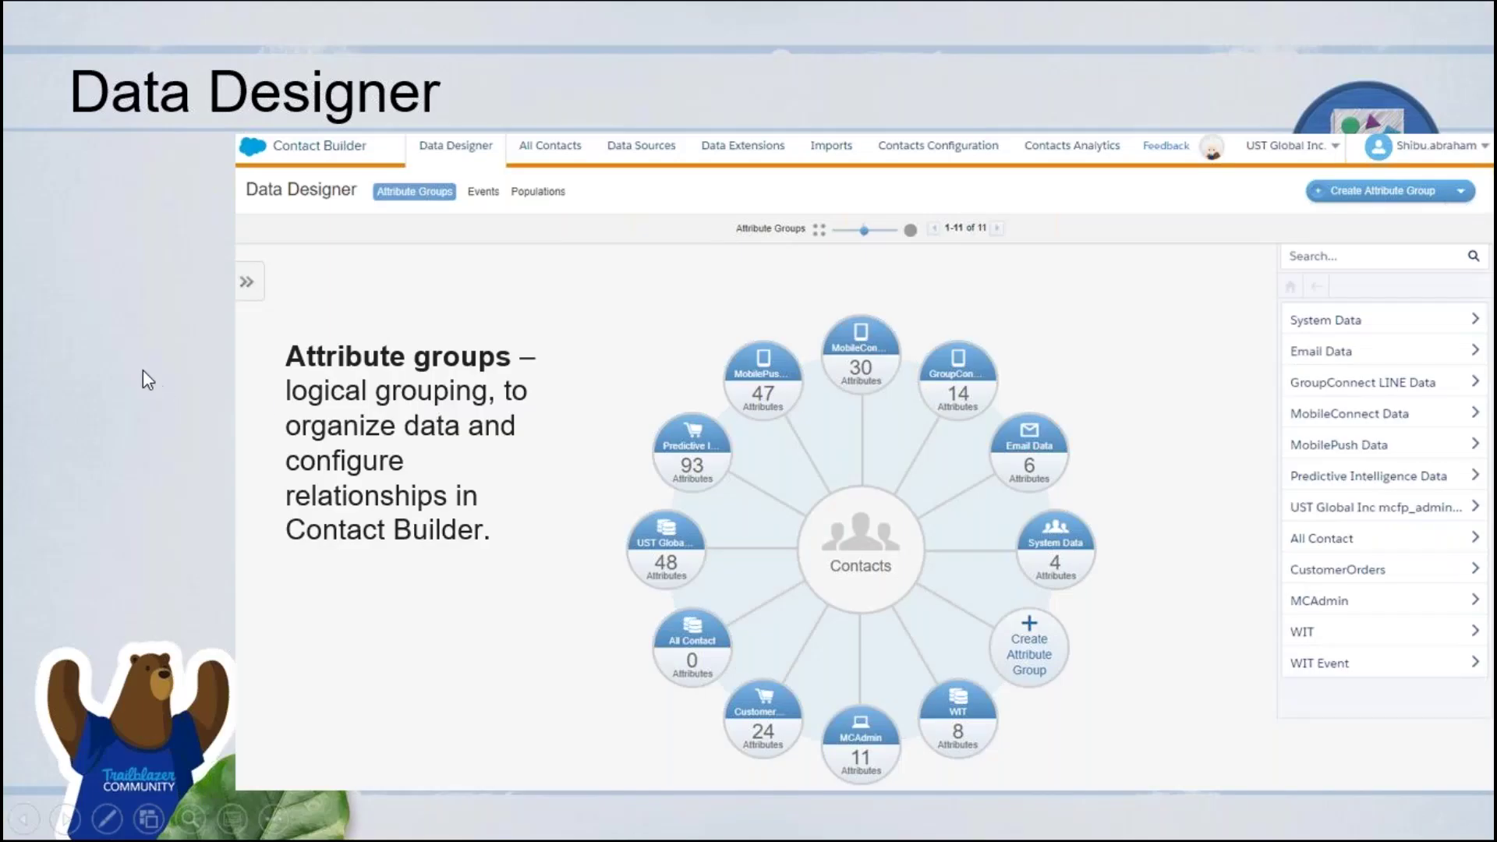
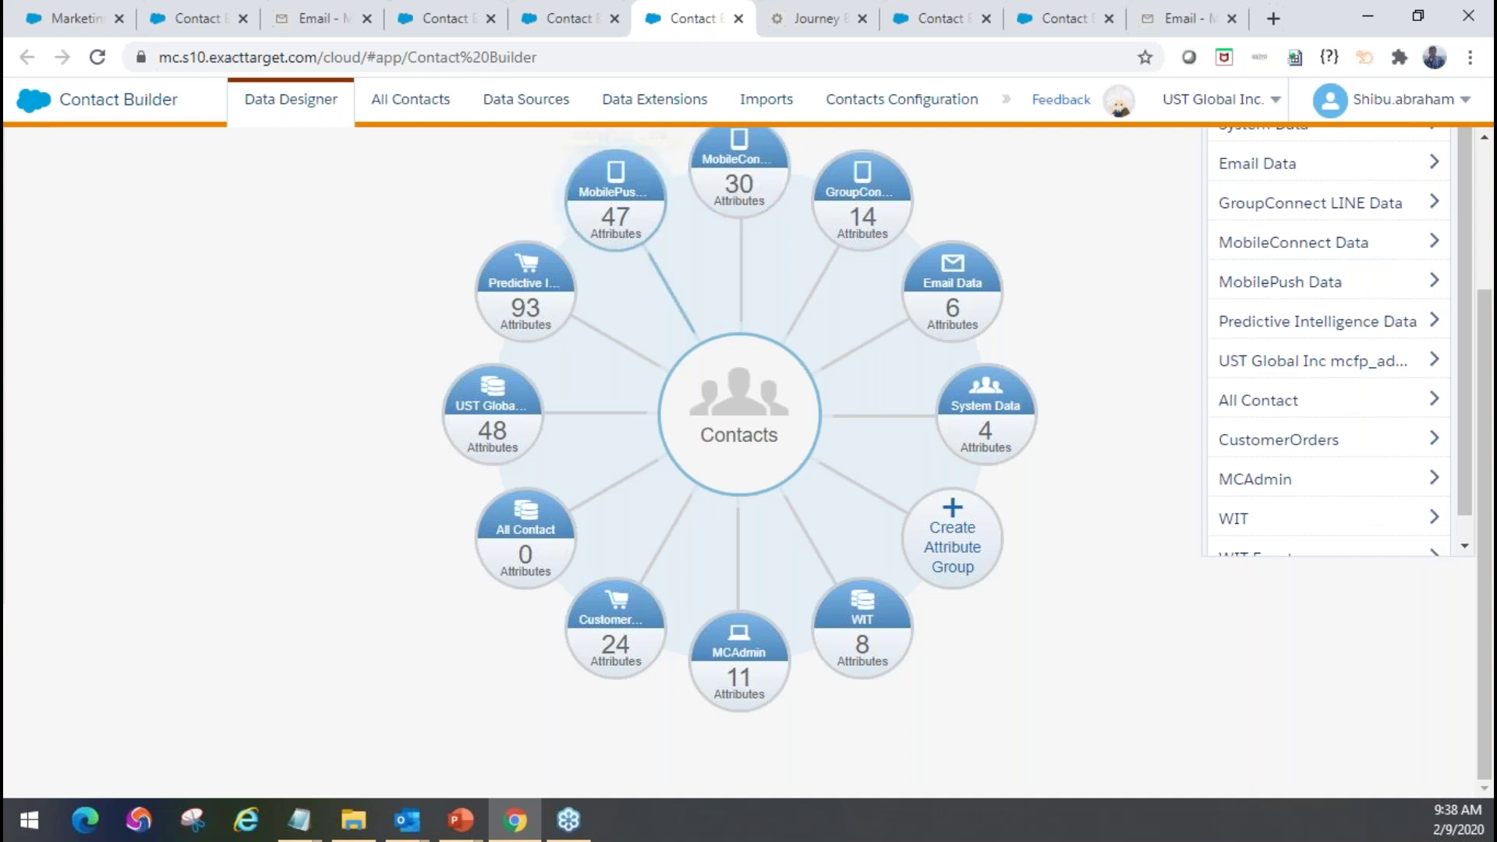
Open the CustomerOrders attribute group in Data Designer and accept the contact data change warning
left_click(626, 619)
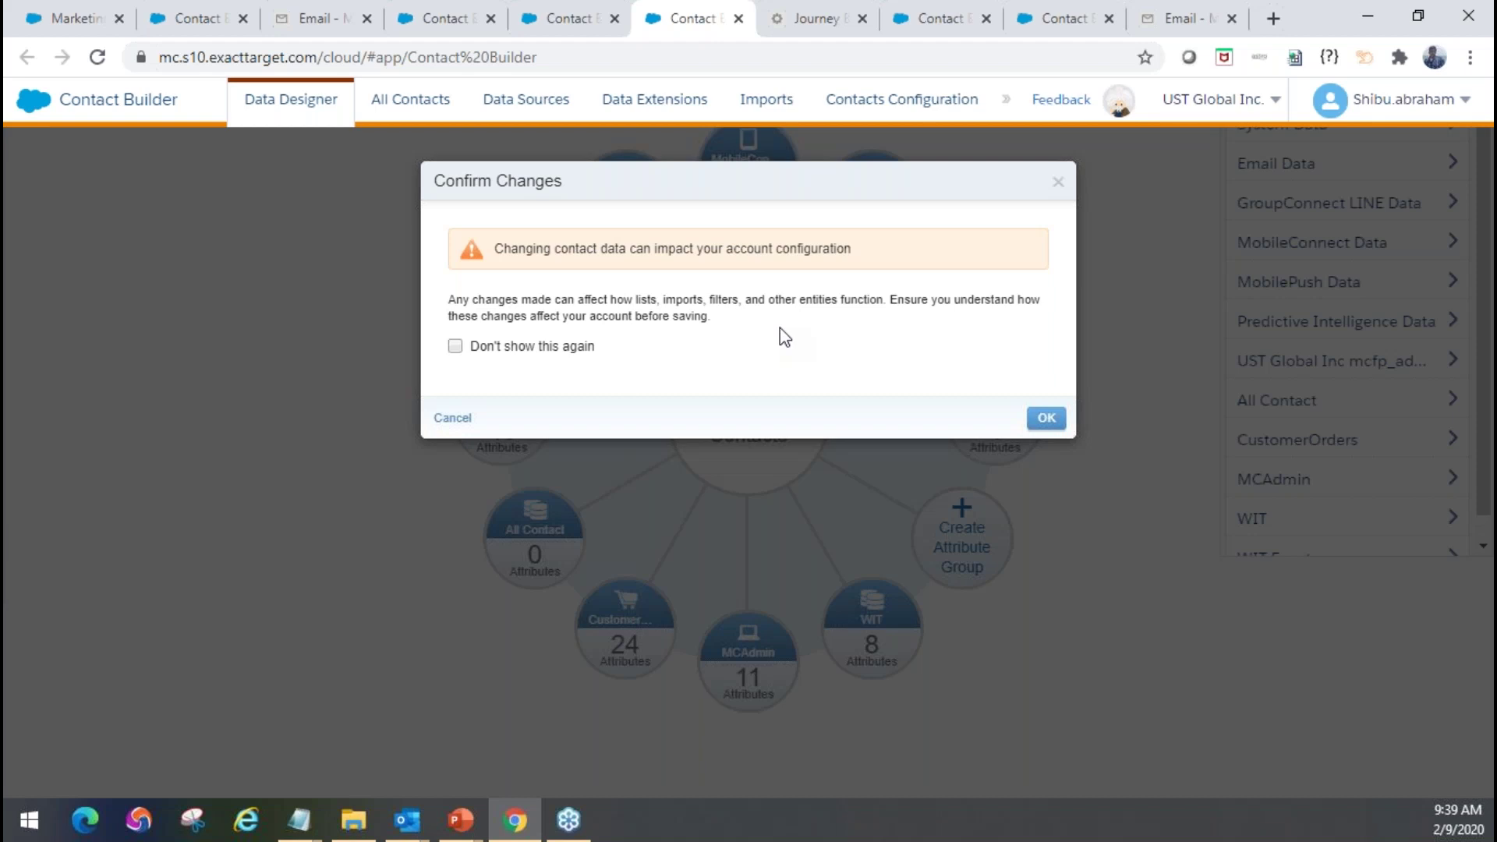
left_click(1046, 419)
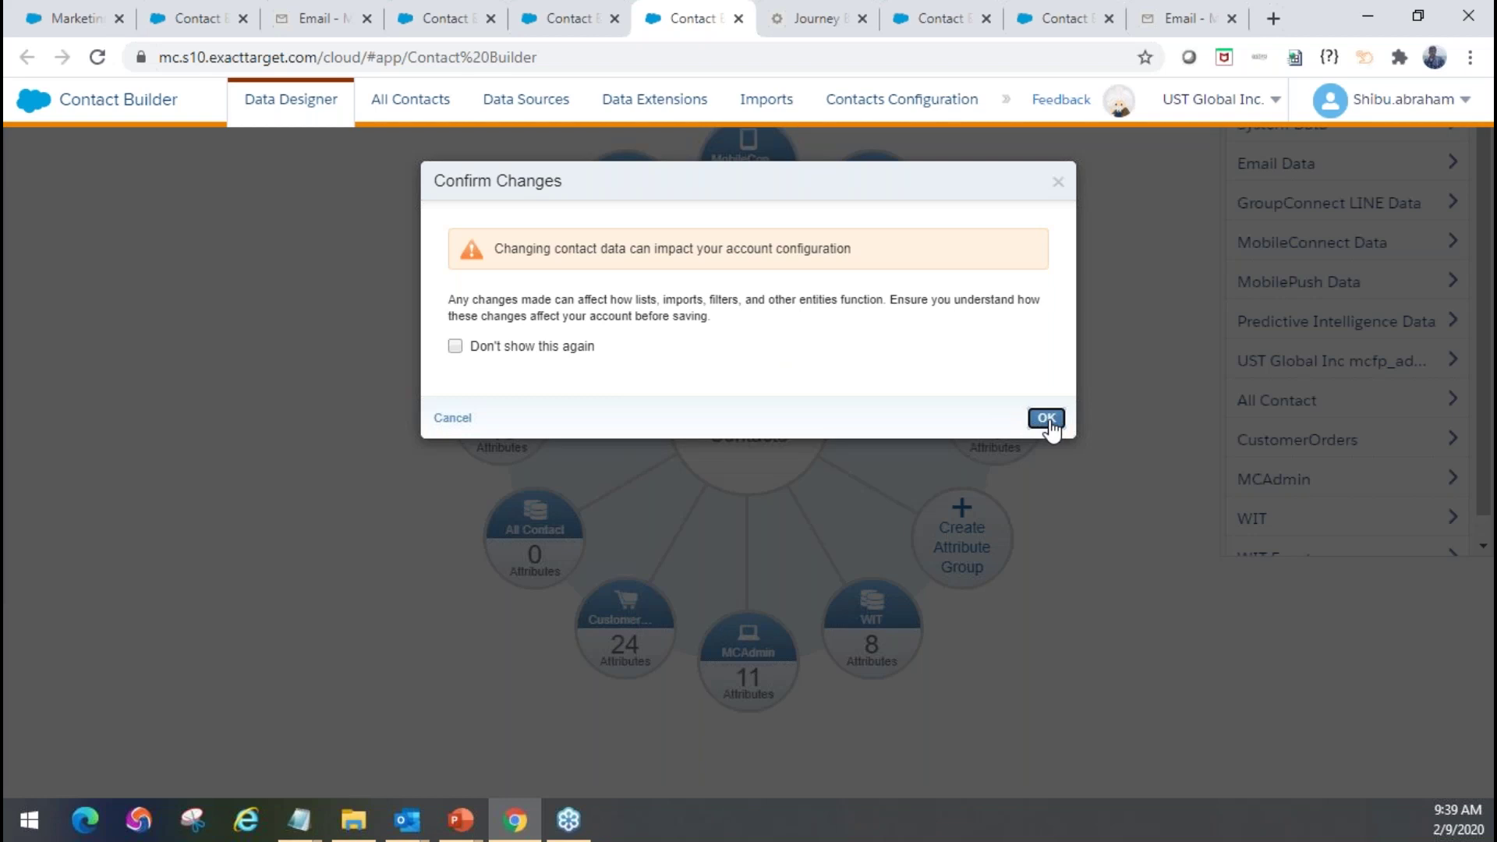
Open the CustomerOrders attribute group and examine how CustomerDE is linked to the Contact Key, cancelling without changes
left_click(624, 628)
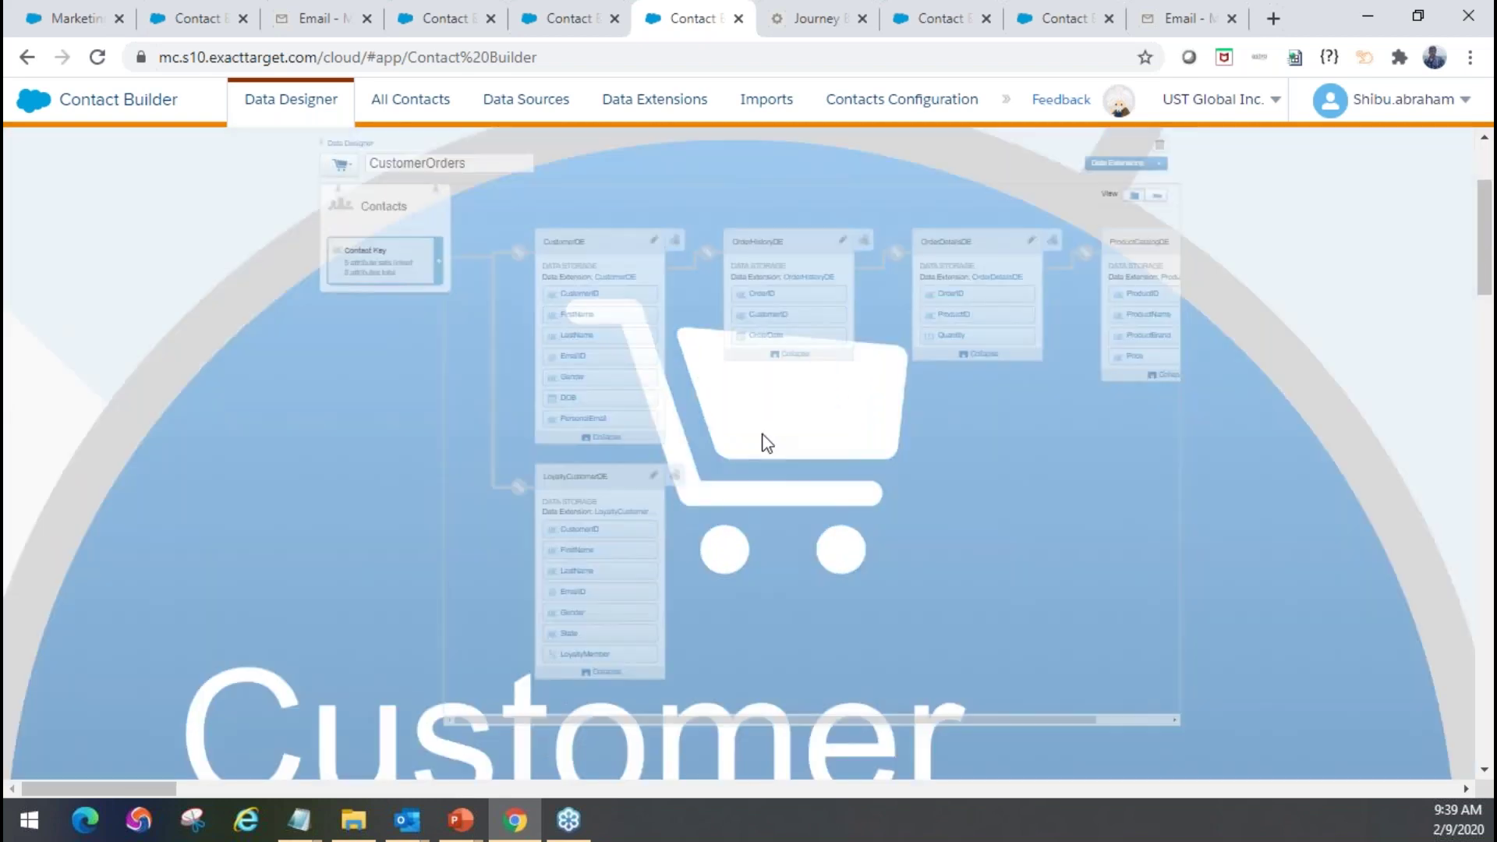
scroll(672, 441, "up", 2)
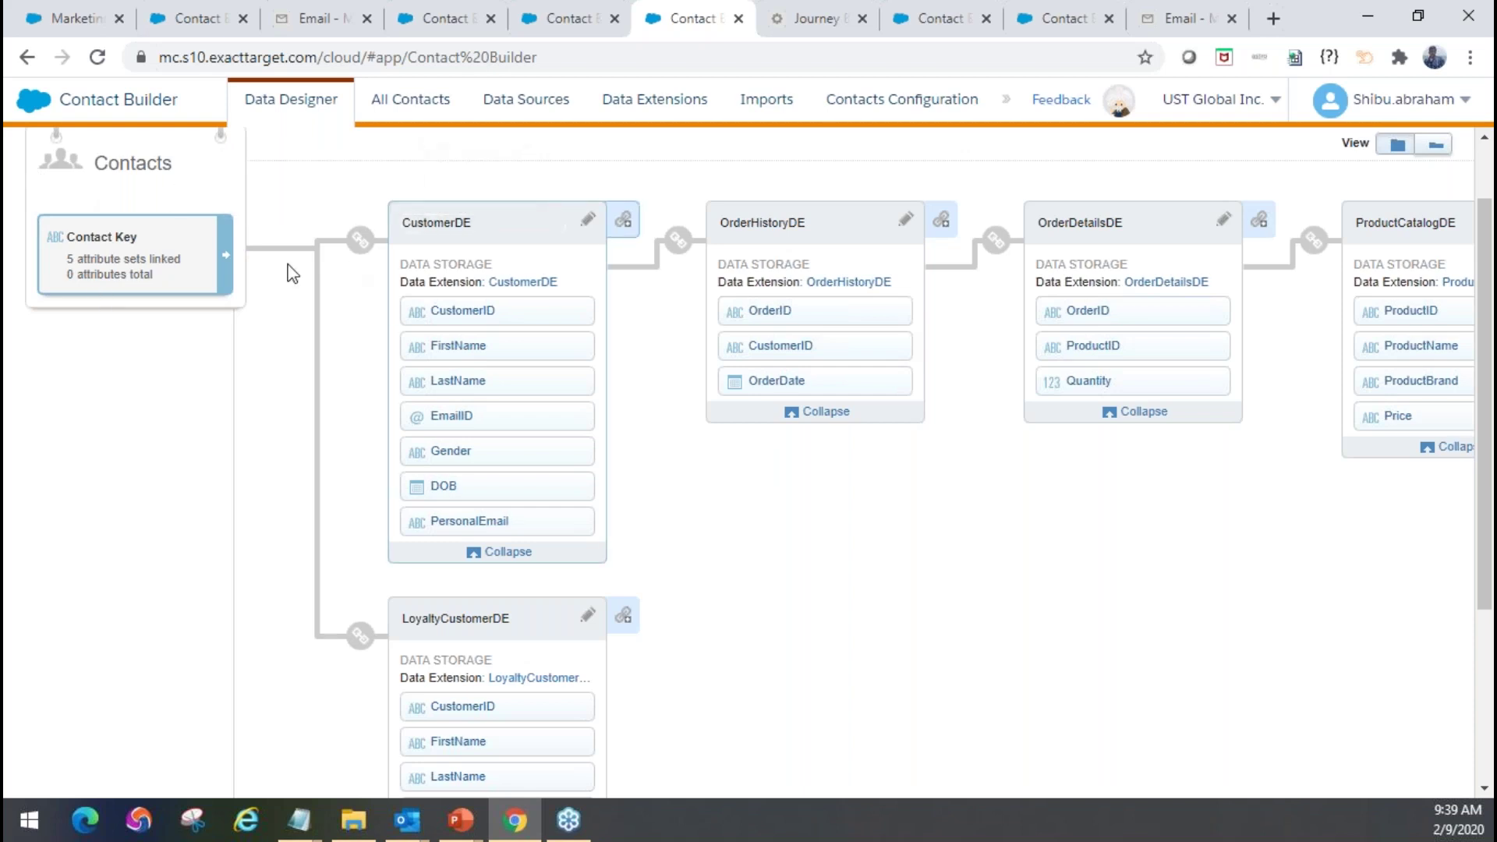
left_click(357, 240)
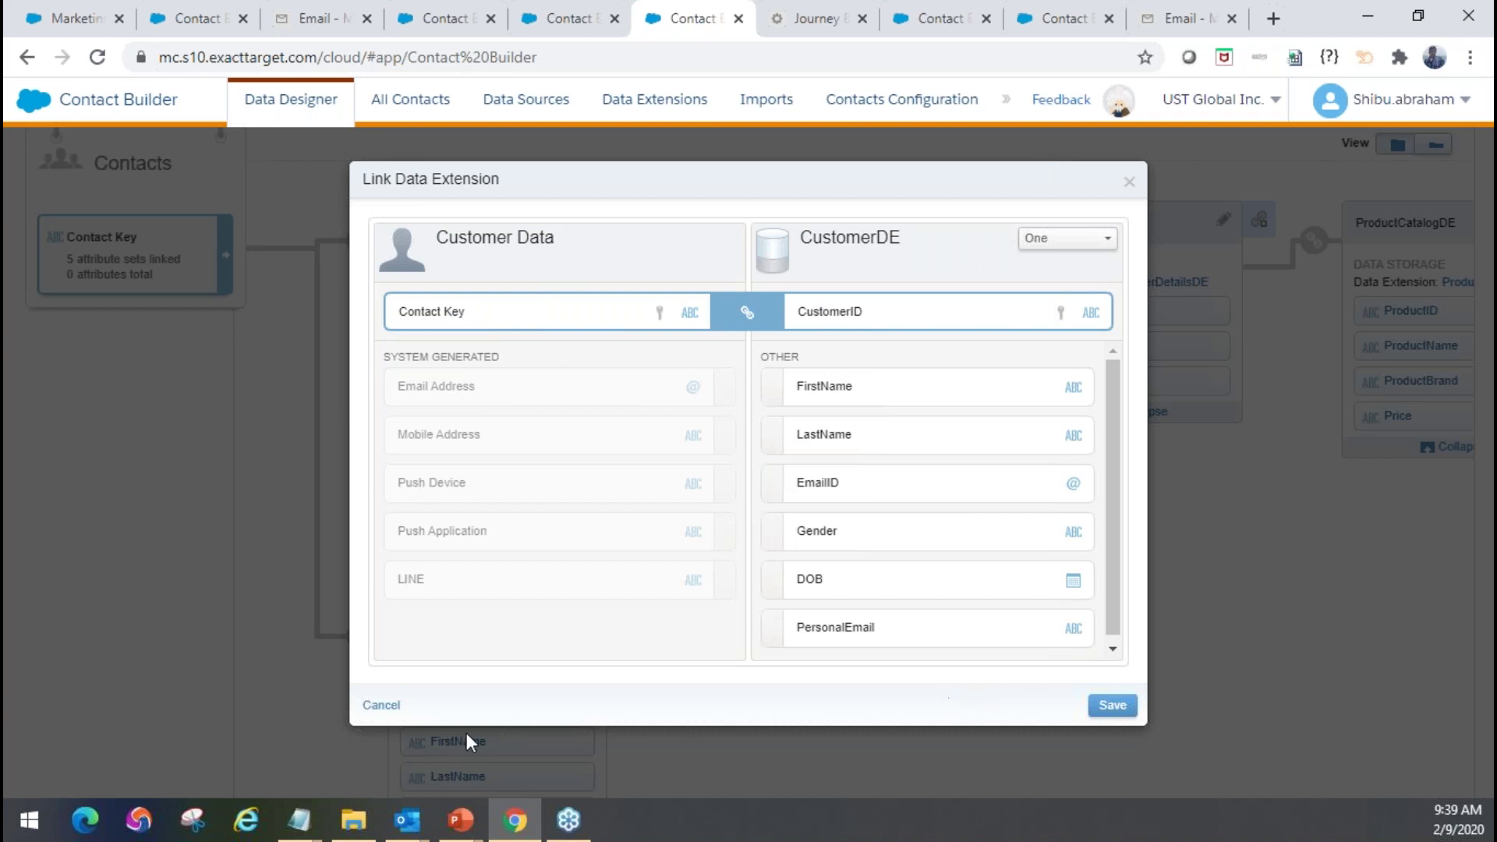
left_click(381, 705)
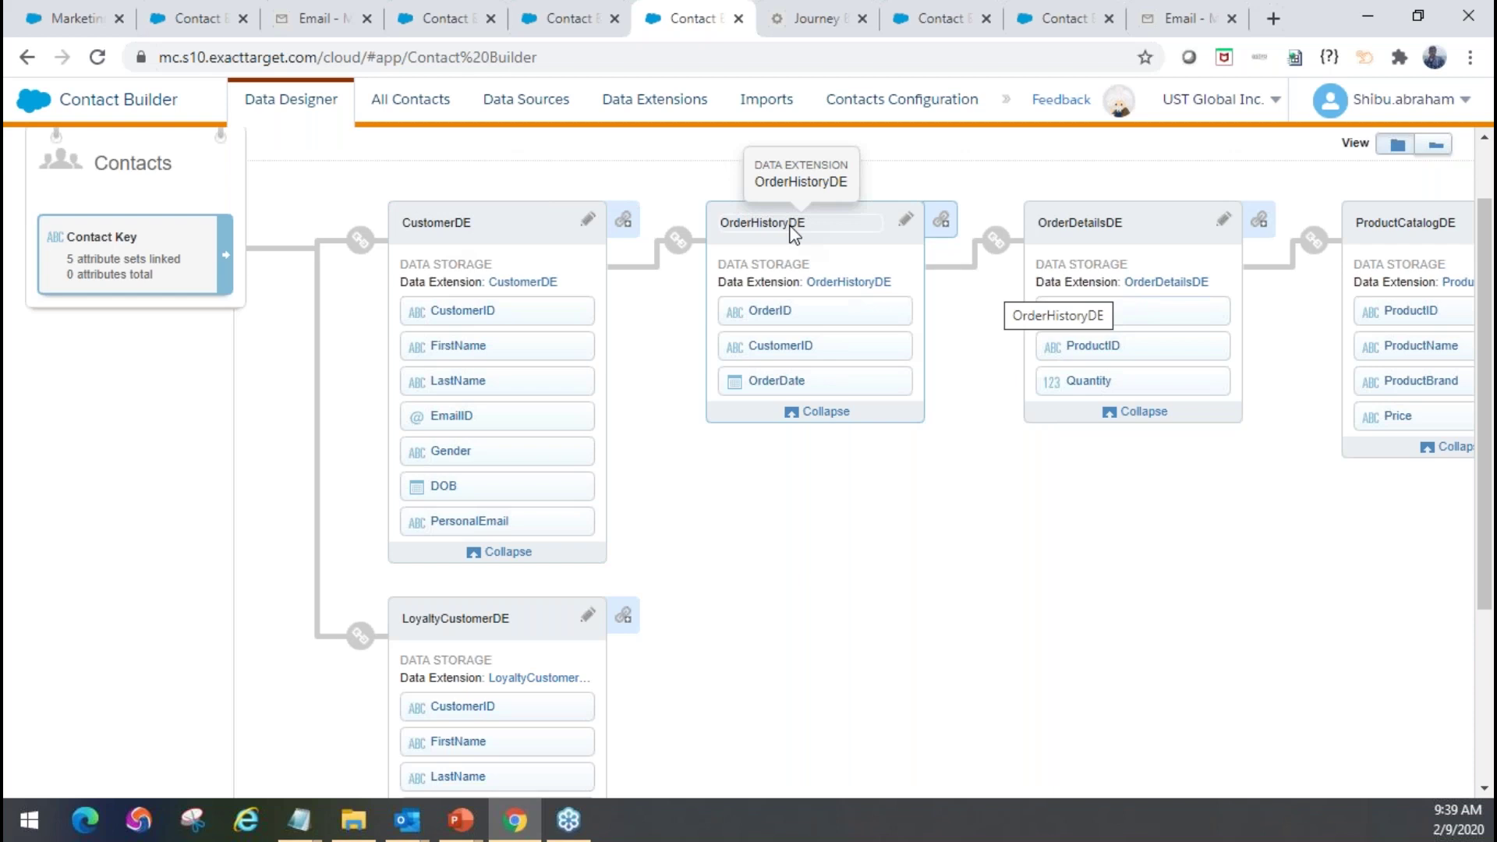
Examine the link between CustomerDE and OrderHistoryDE, including the cardinality choices on both sides, and cancel without saving
mouse_move(677, 242)
left_click(677, 241)
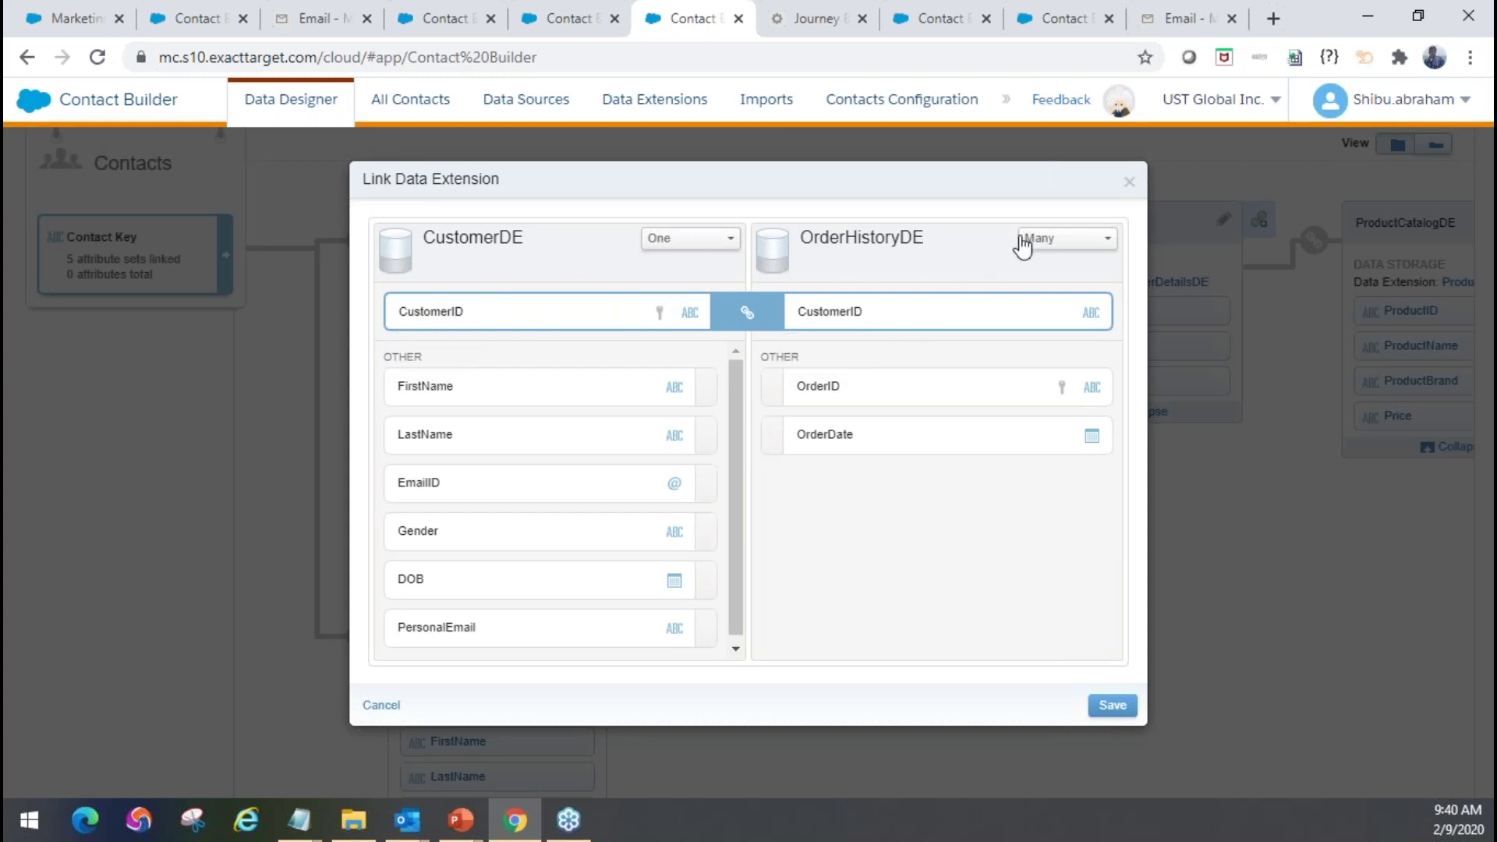
left_click(714, 243)
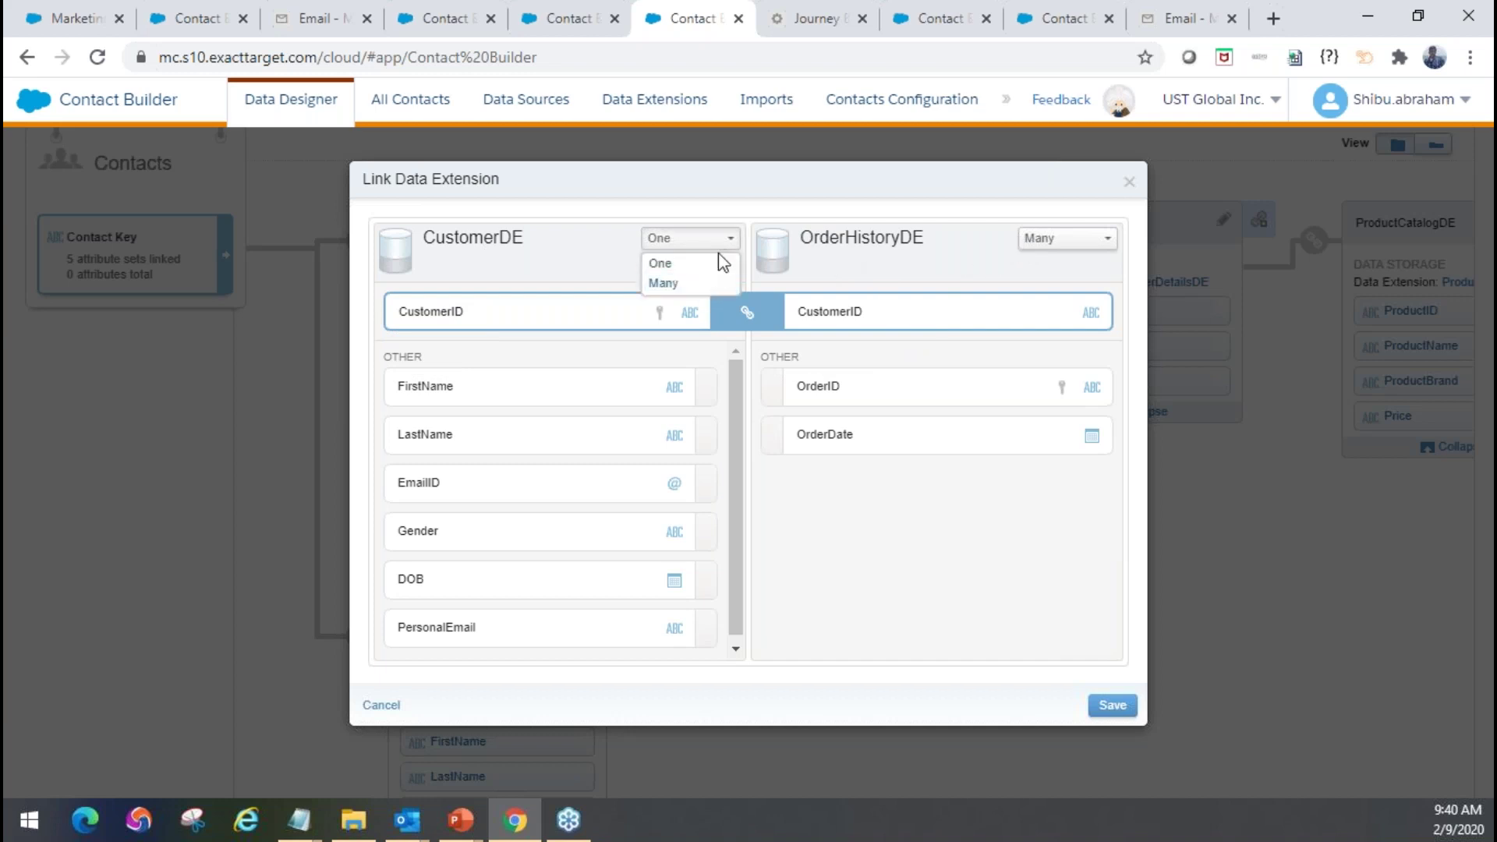
left_click(1083, 238)
left_click(972, 538)
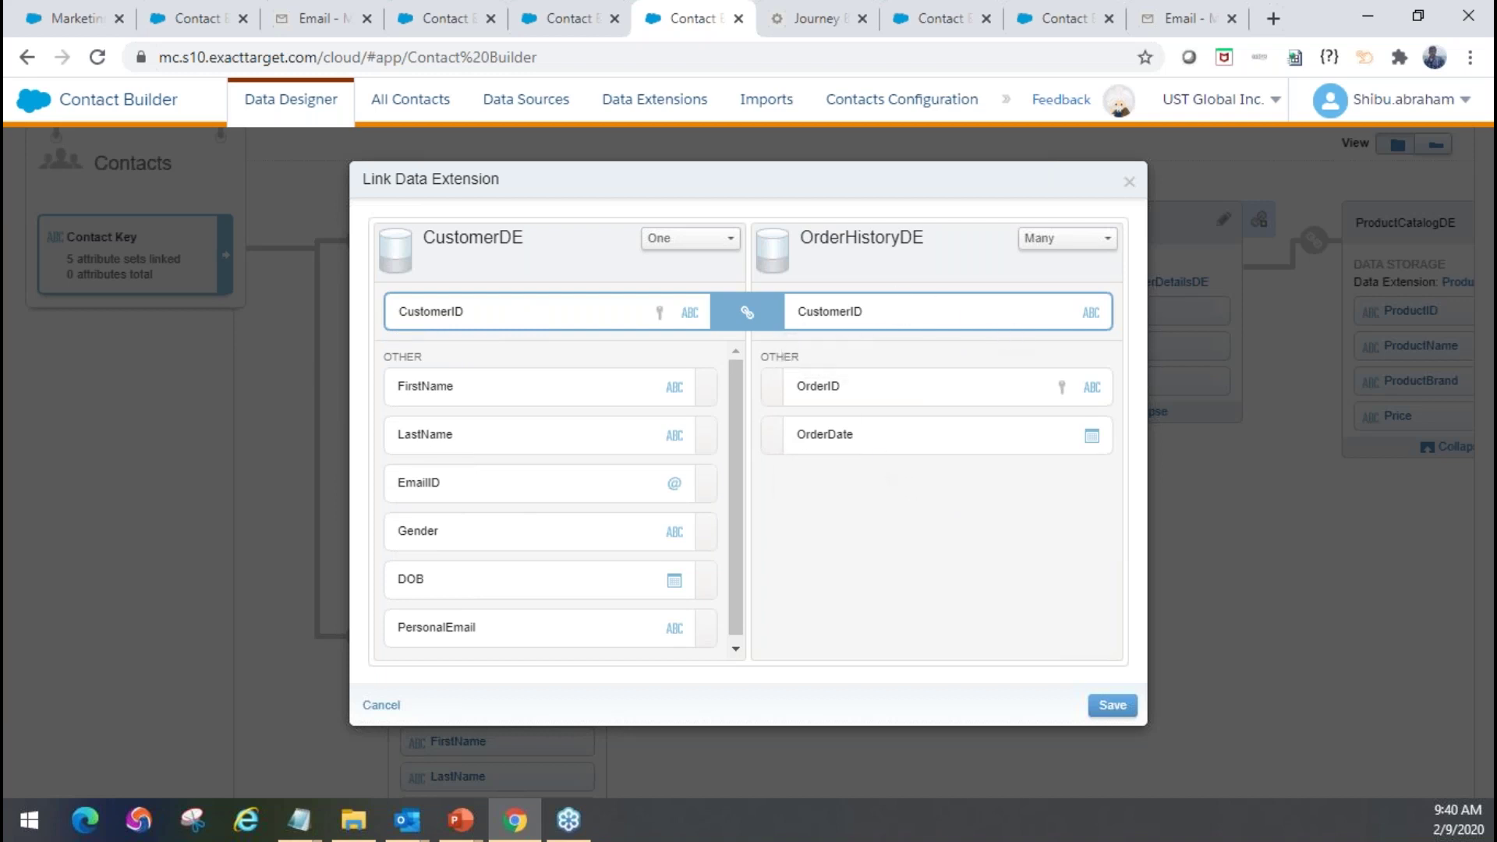
left_click(382, 705)
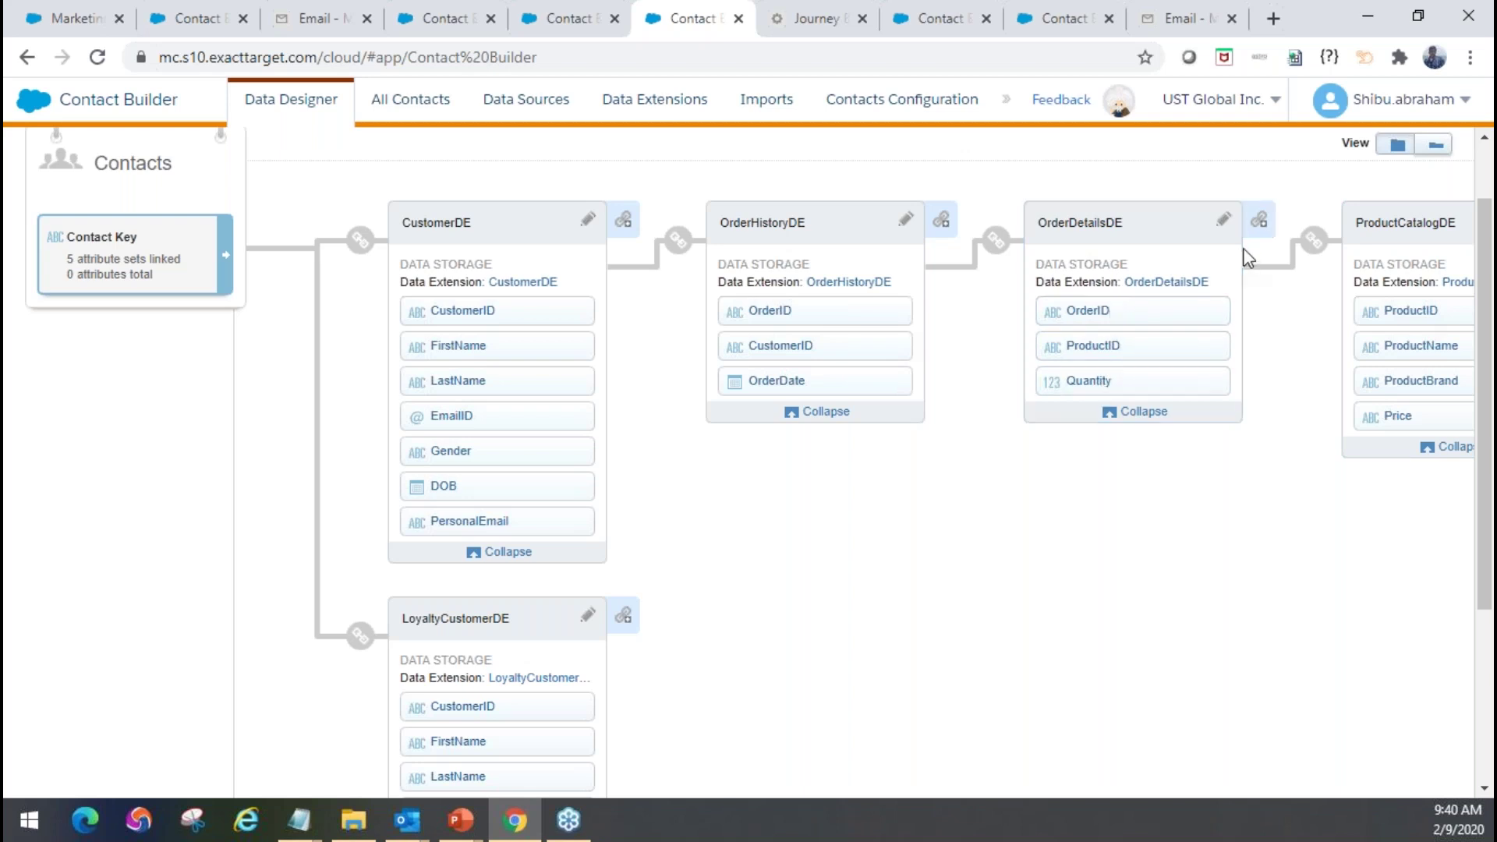
Examine the link between OrderDetailsDE and ProductCatalogDE, cancel it, and look over the LoyaltyCustomerDE attributes
left_click(1313, 240)
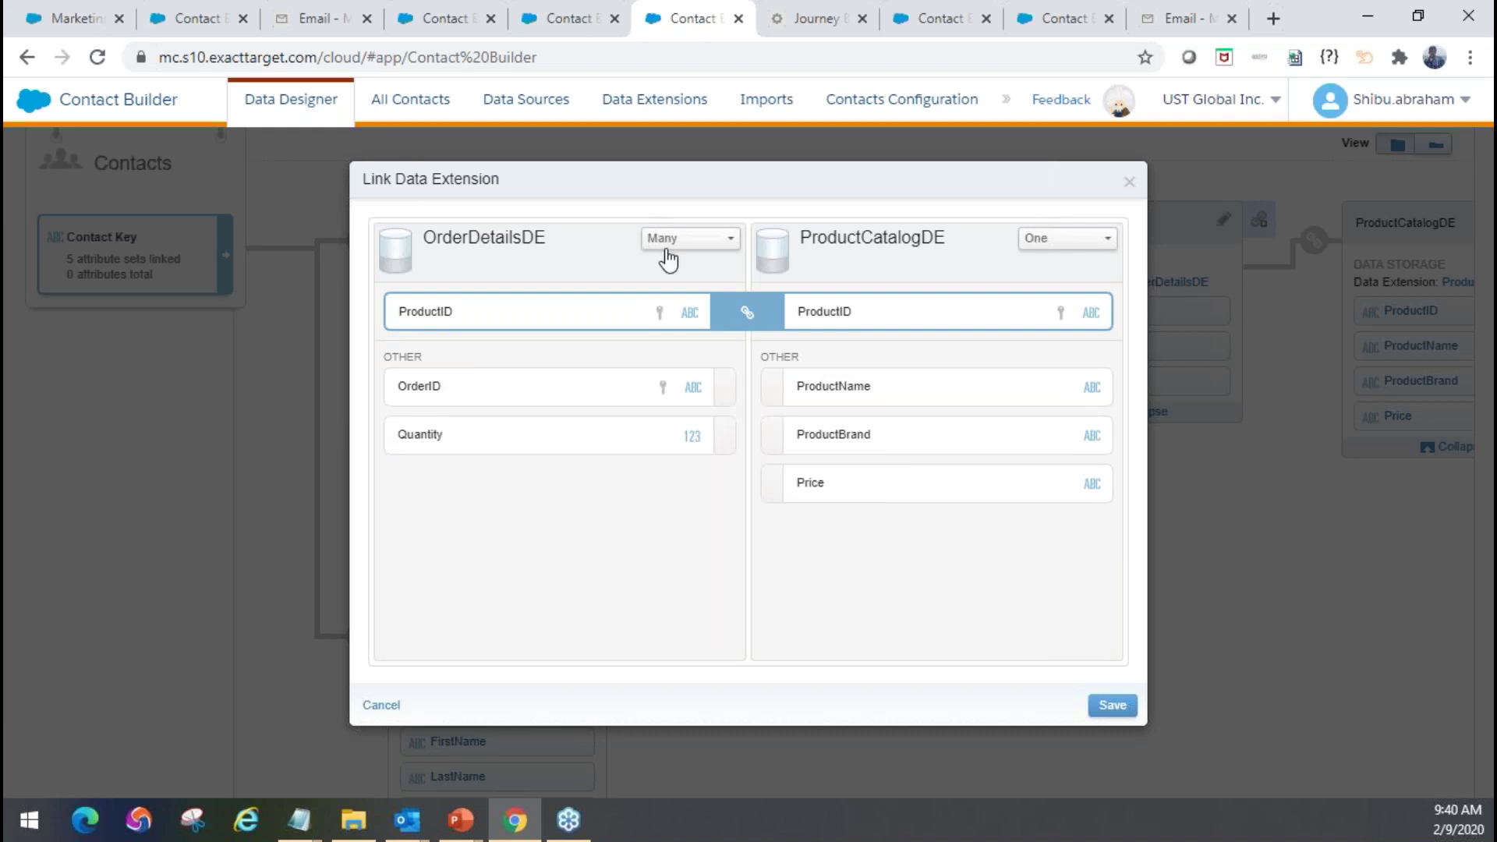
left_click(382, 706)
scroll(779, 561, "down", 2)
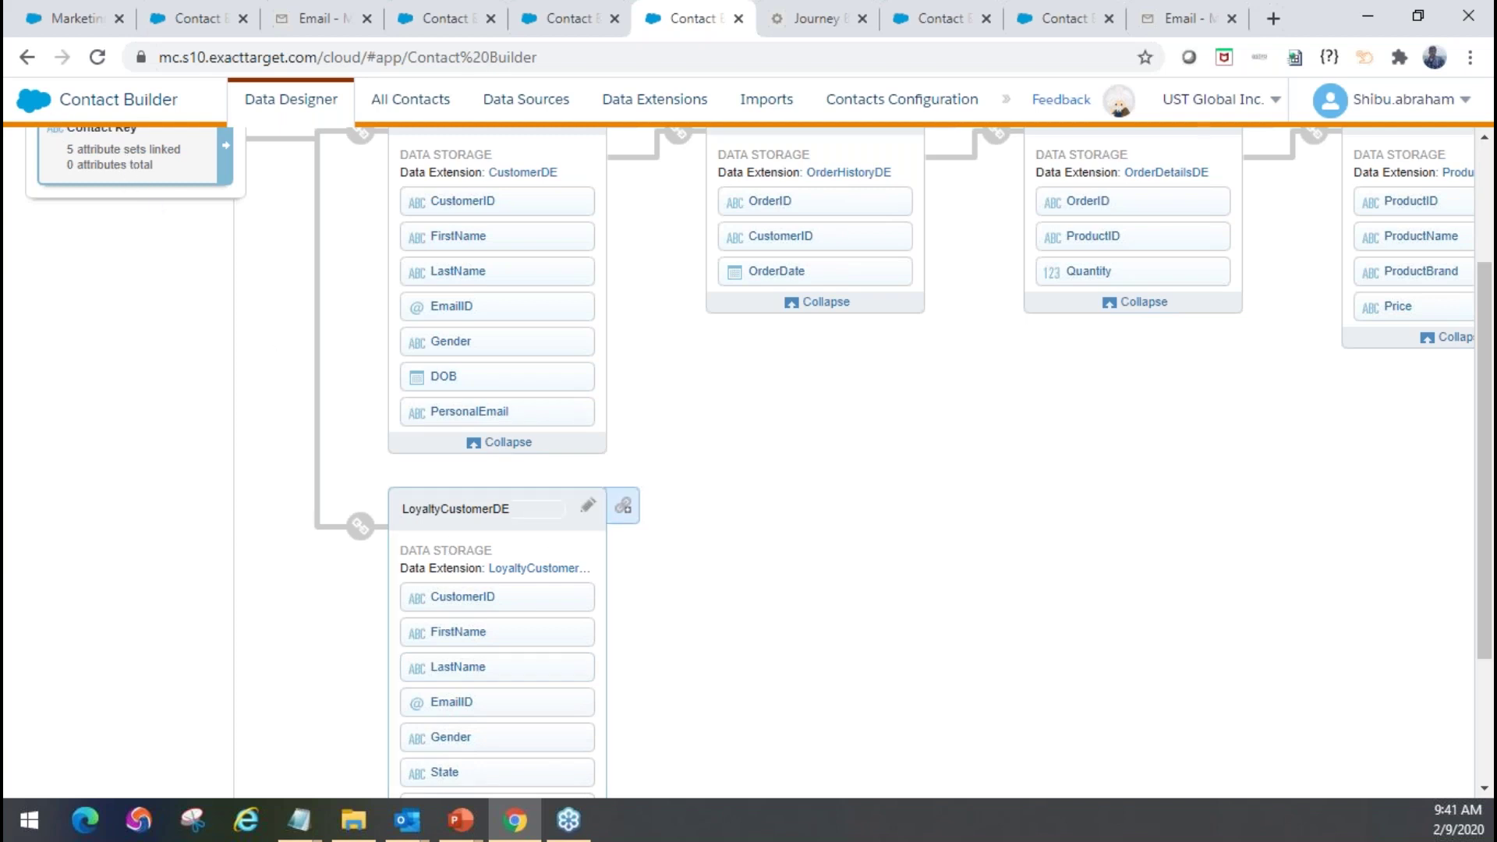
scroll(675, 534, "down", 2)
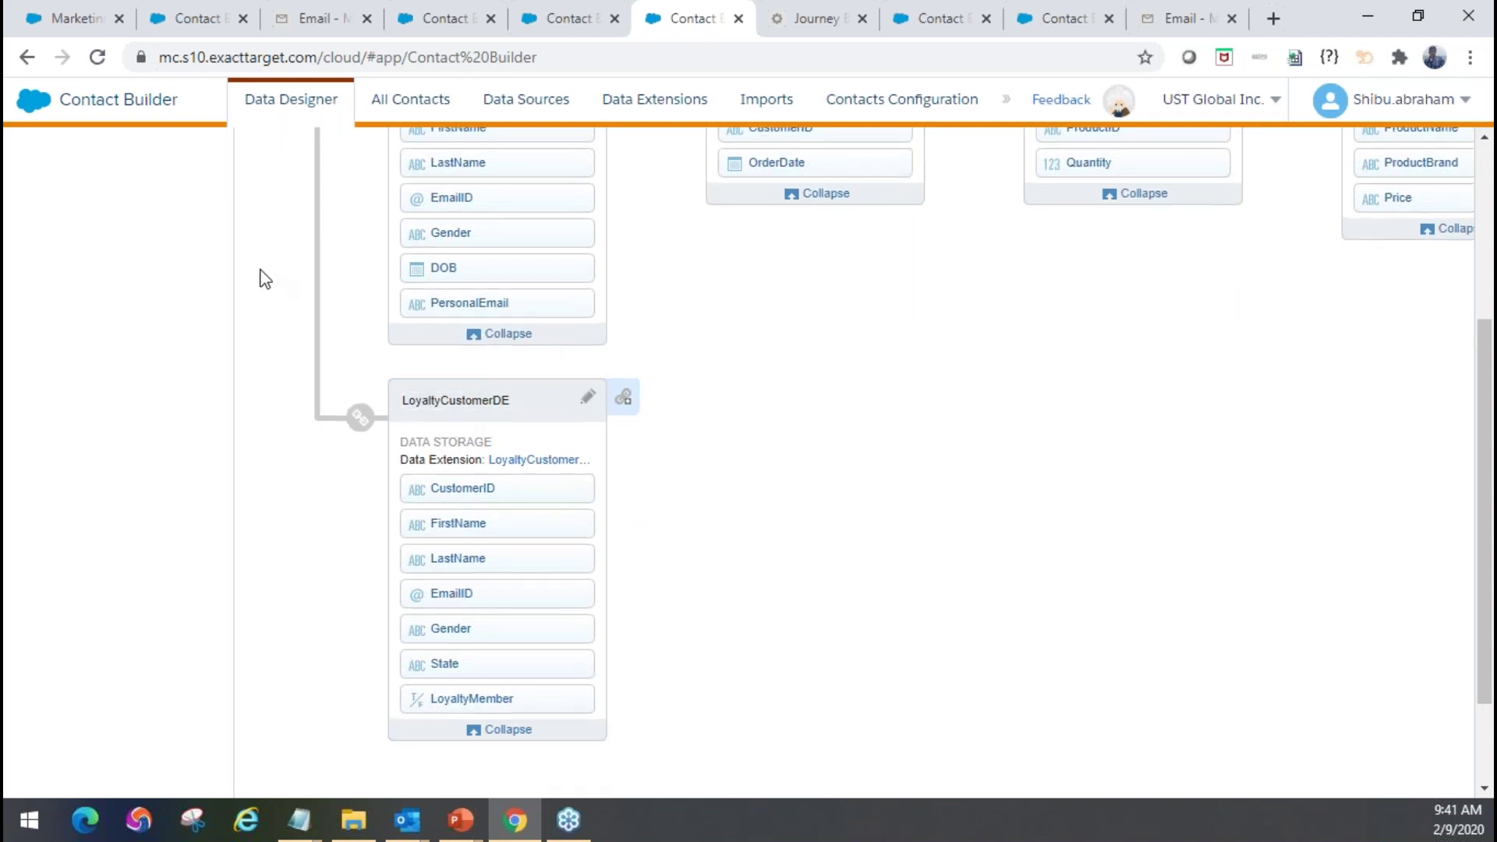
scroll(260, 277, "up", 3)
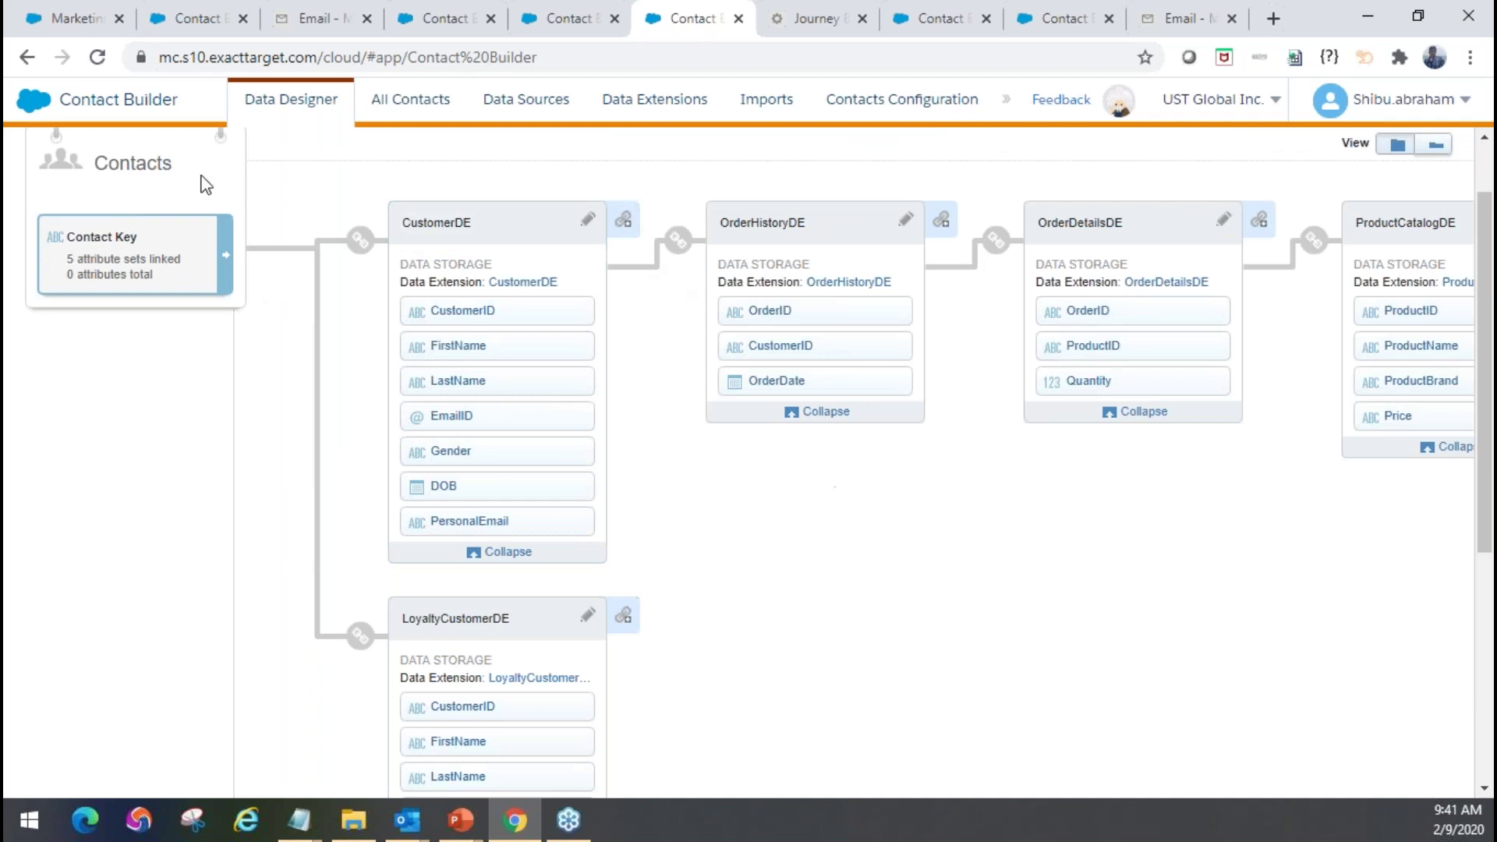
scroll(191, 186, "up", 1)
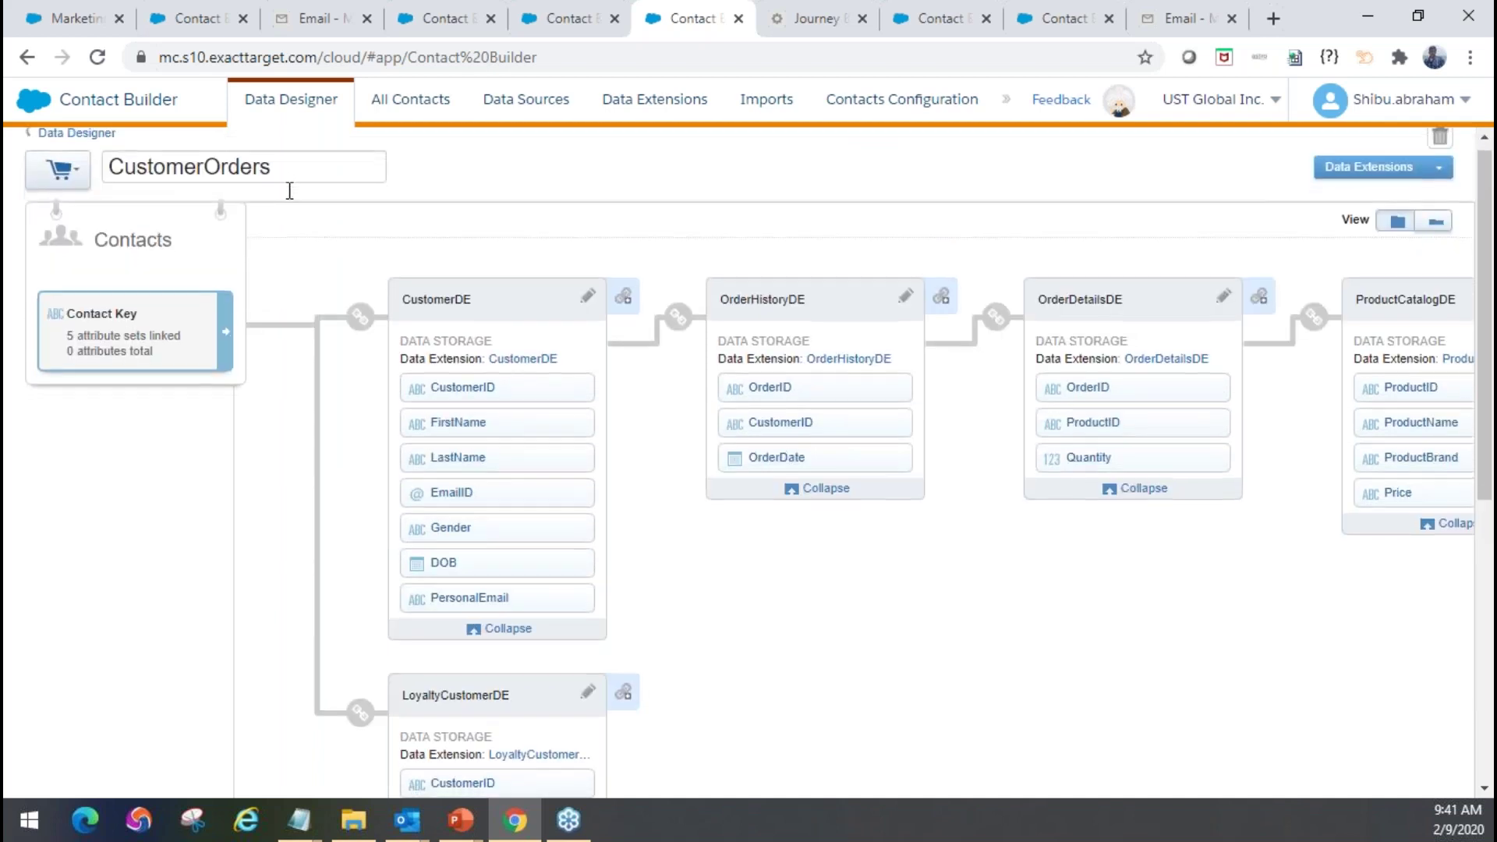
Start linking LoyaltyCustomerDE to another data extension, choosing SampleSendableDE from the BootCamp folder under Trainings
scroll(350, 195, "down", 1)
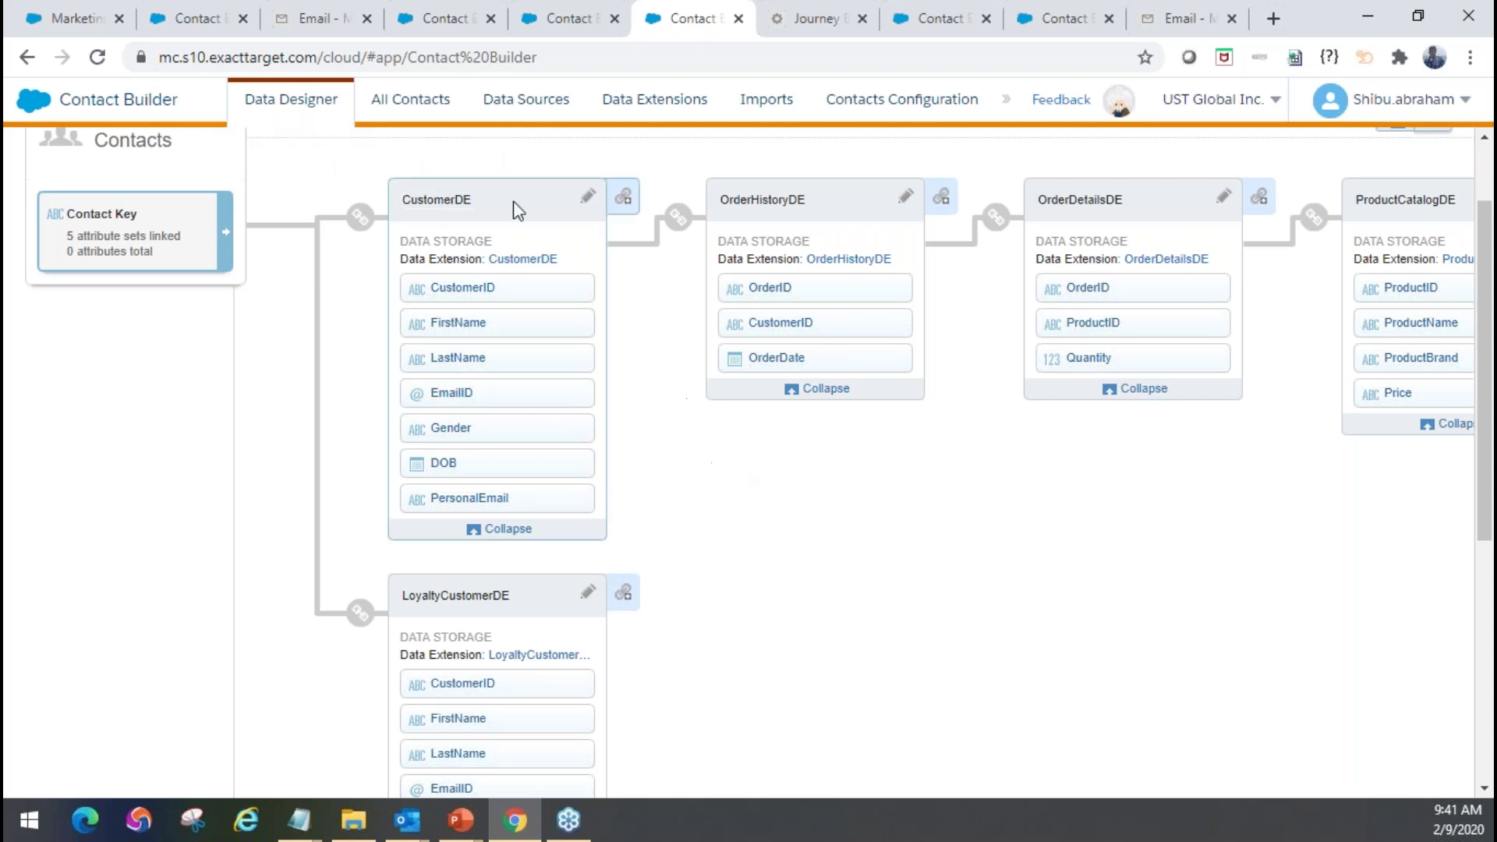
scroll(694, 516, "down", 1)
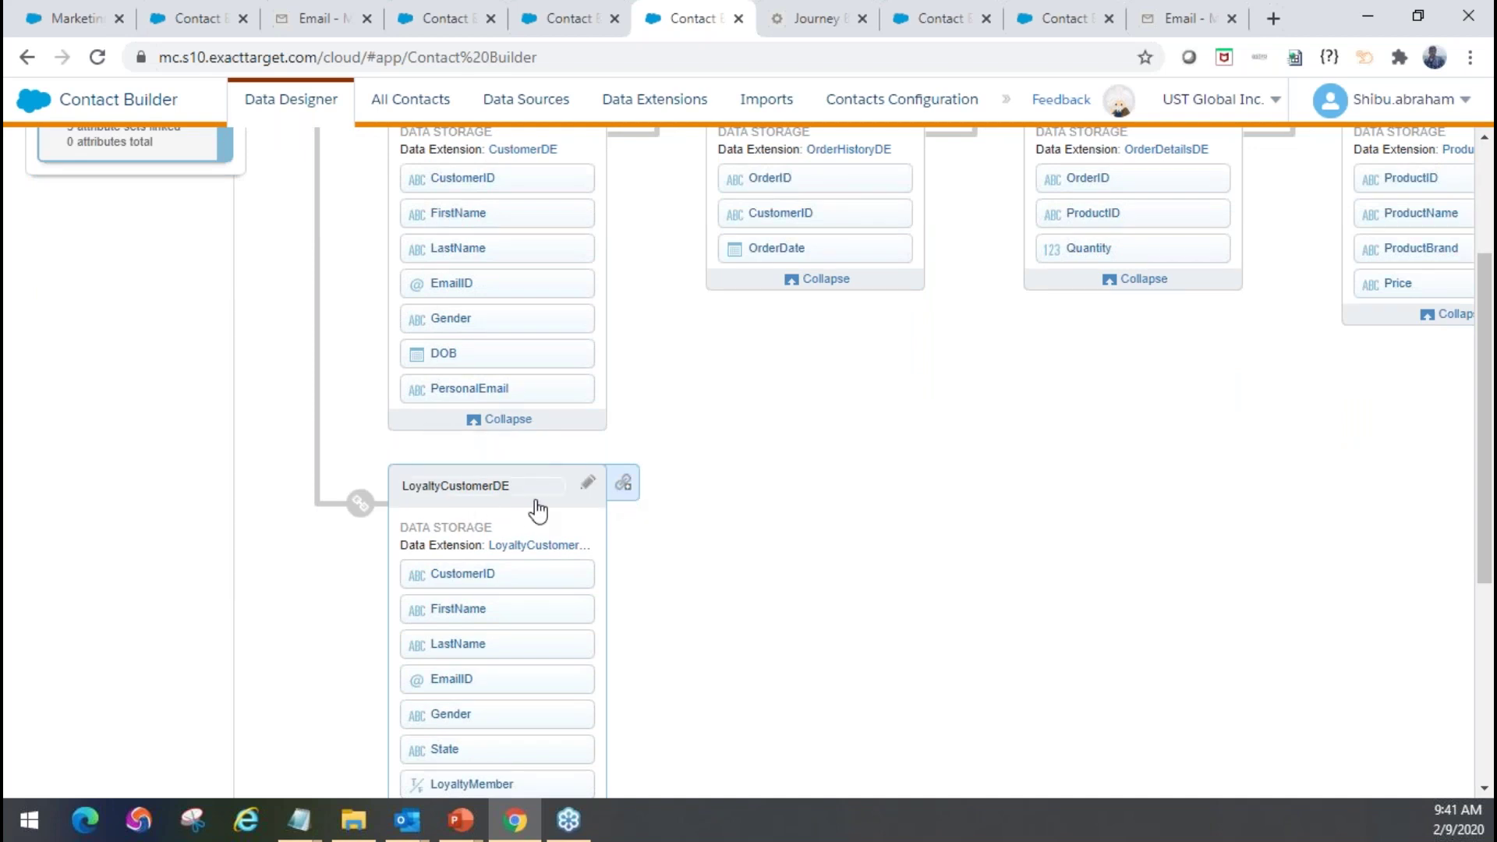
left_click(623, 483)
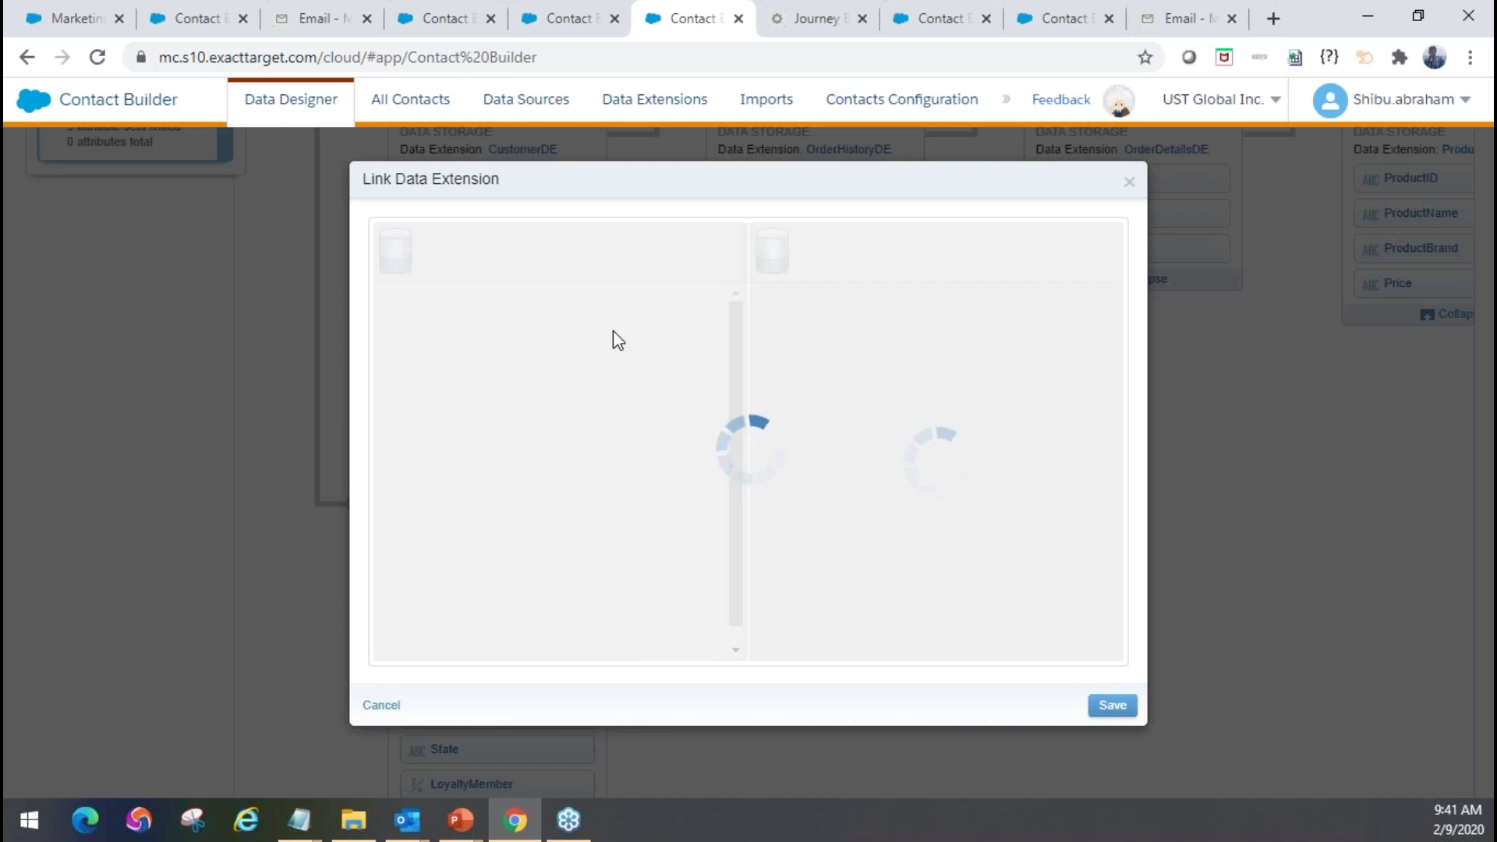
left_click(778, 337)
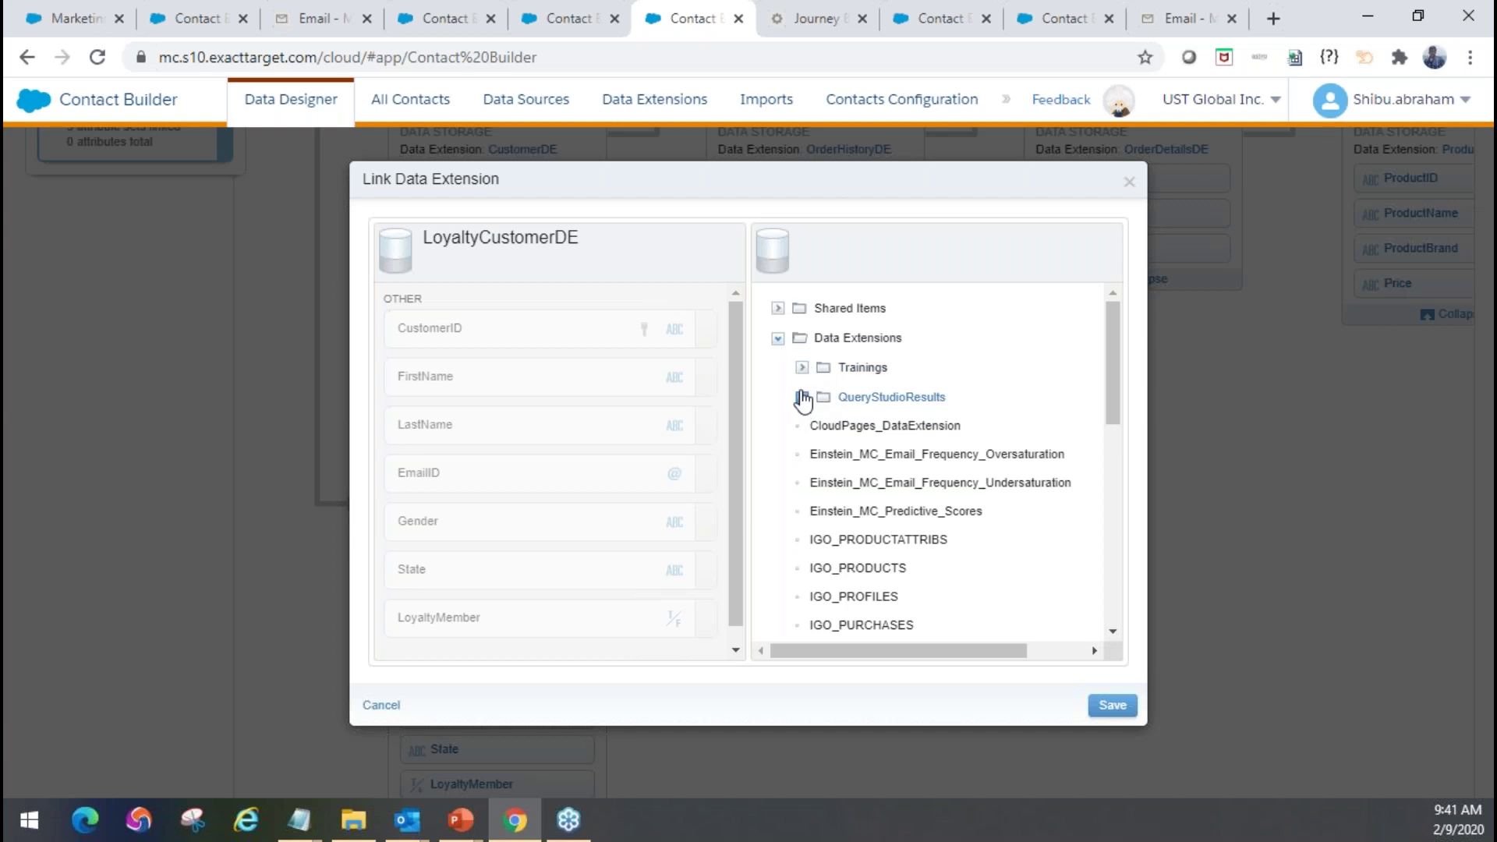
left_click(801, 367)
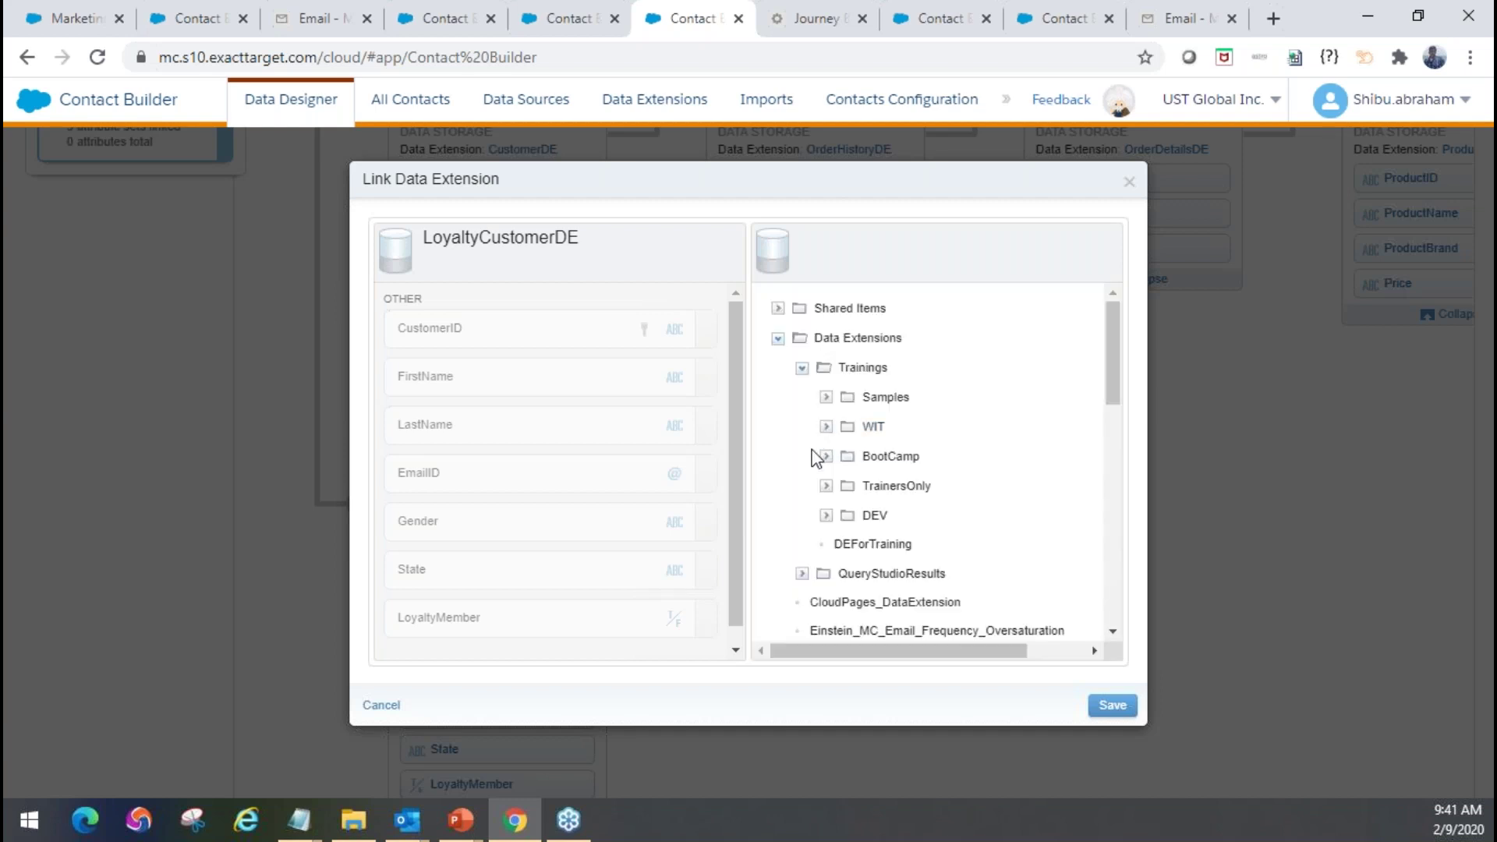
left_click(873, 456)
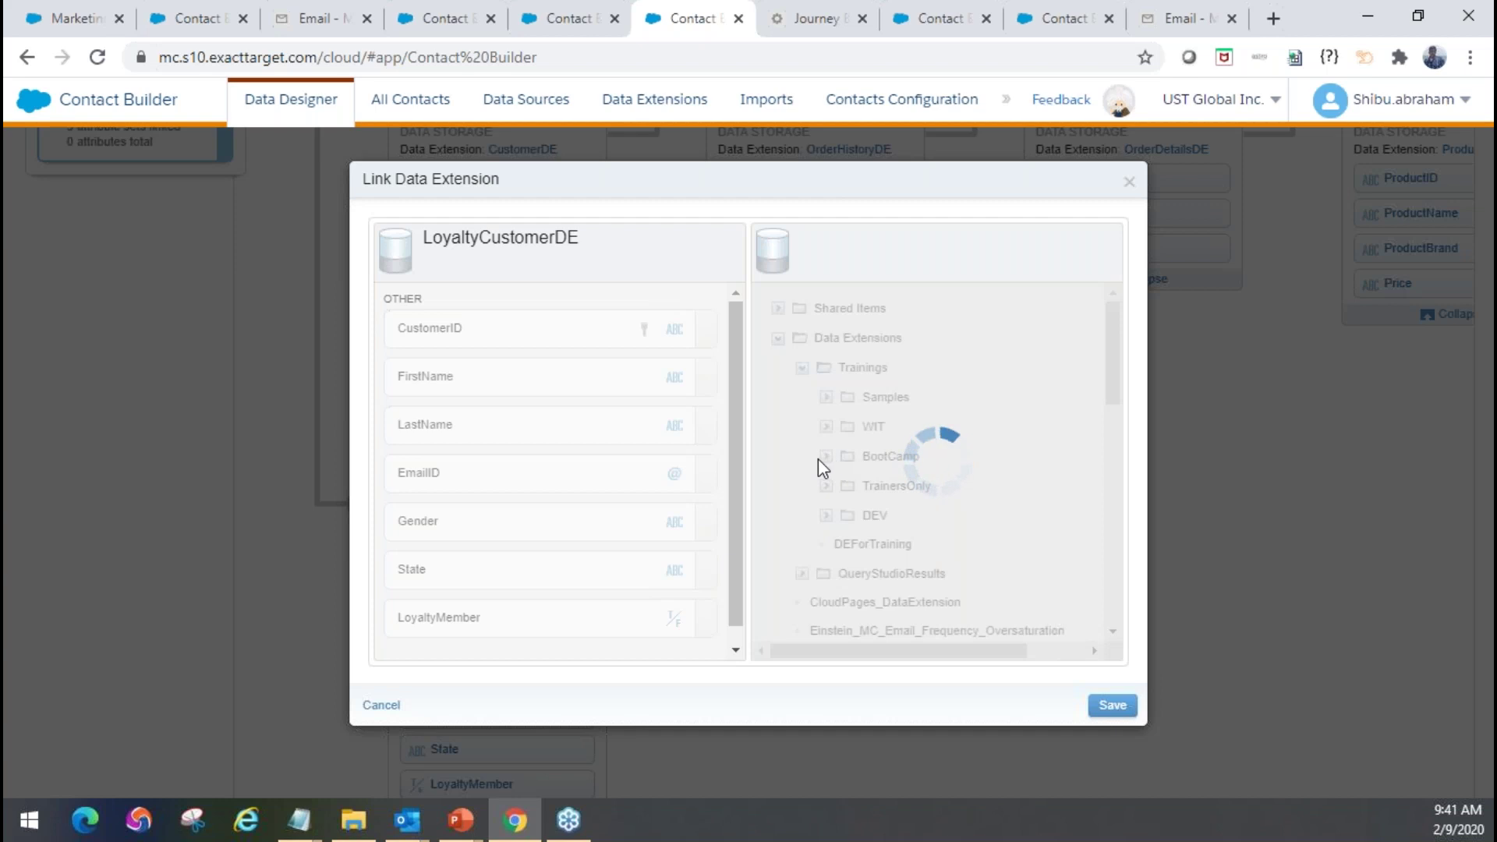
scroll(905, 575, "down", 3)
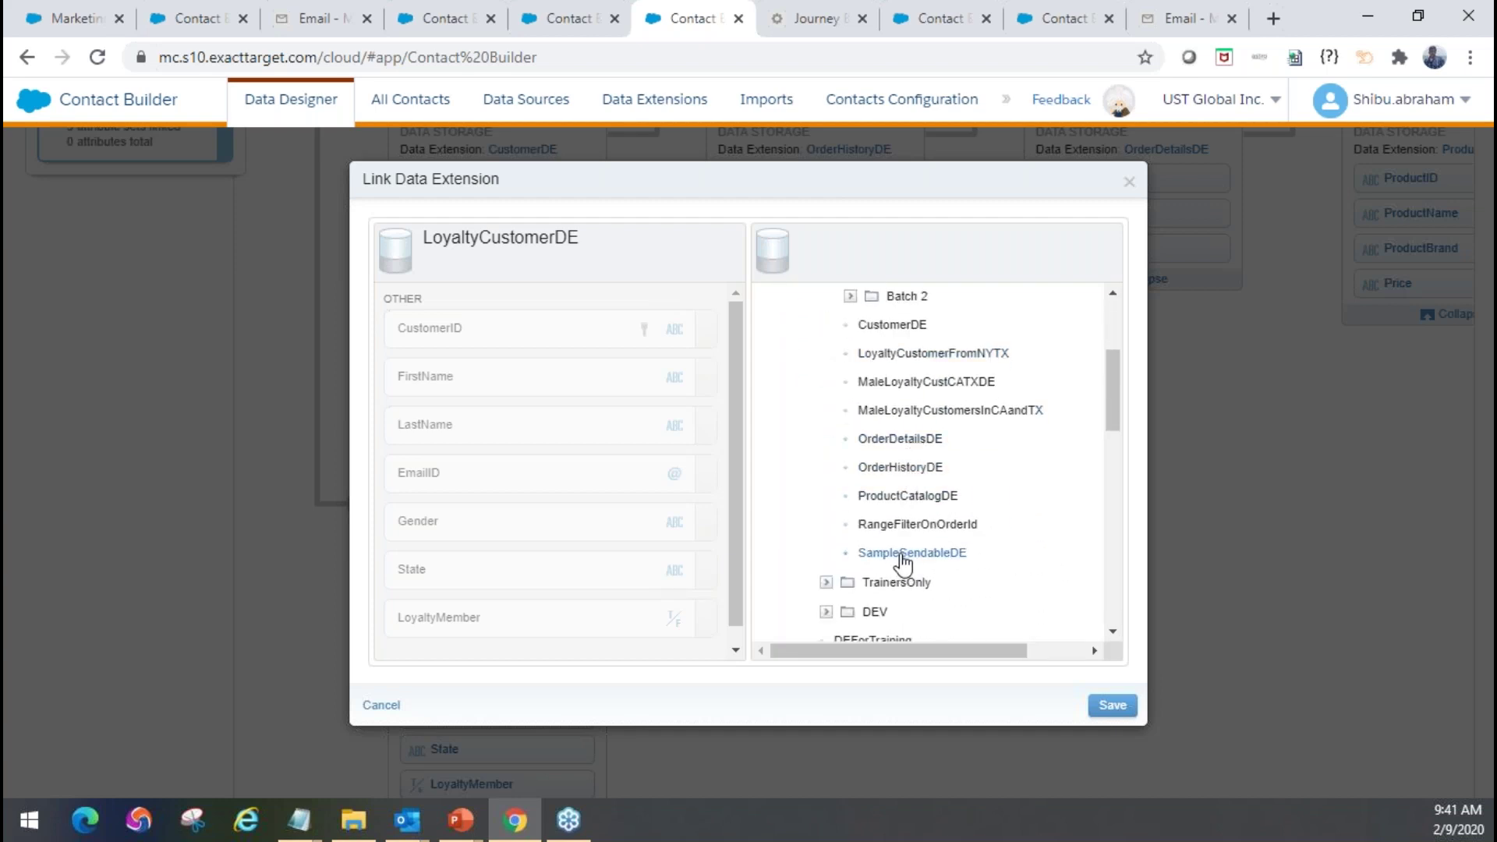
left_click(903, 555)
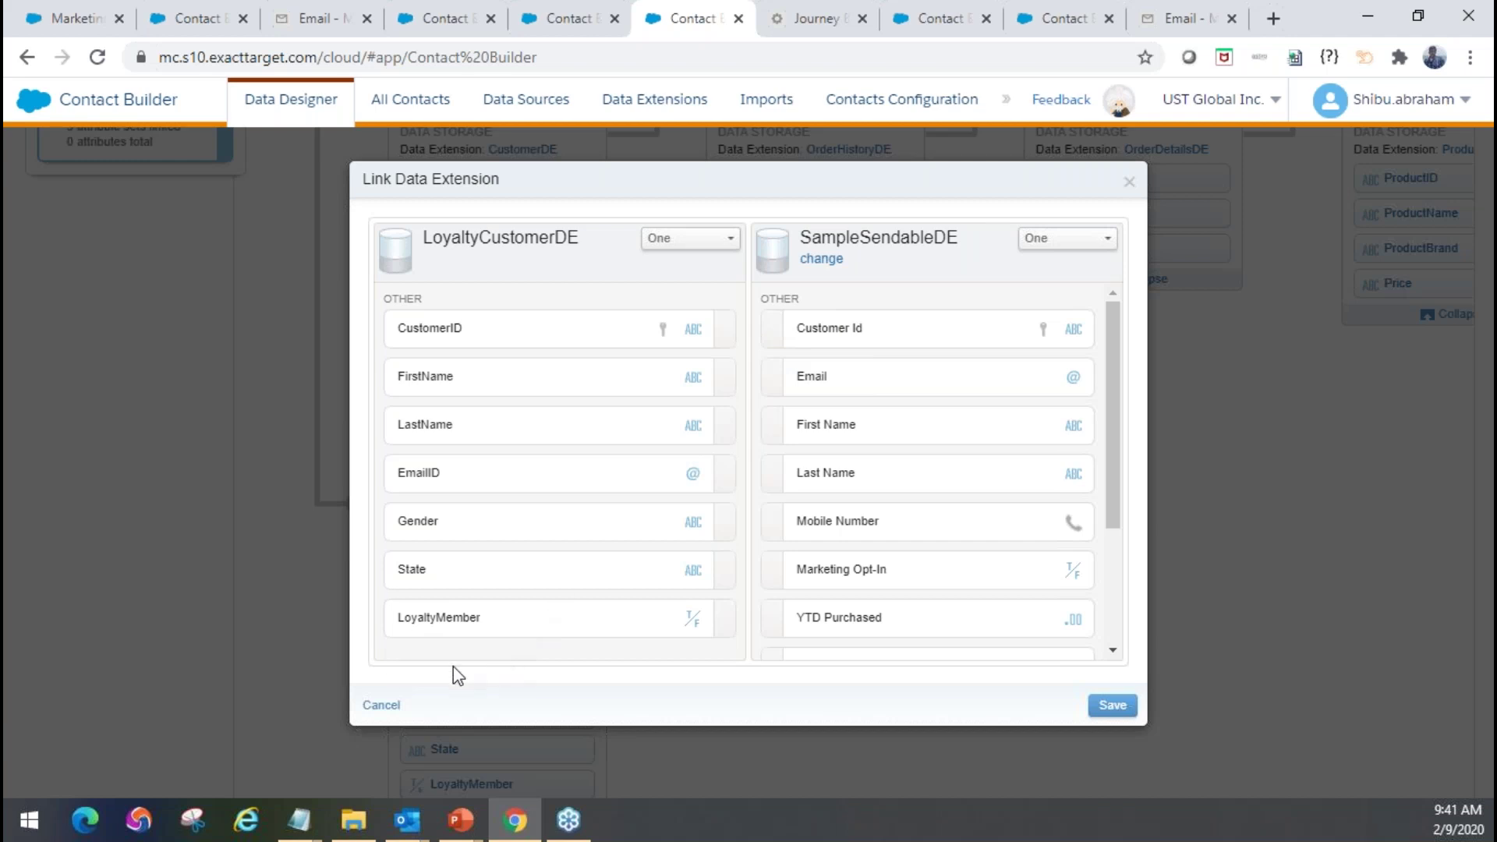
Pair LoyaltyCustomerDE's CustomerID with SampleSendableDE's Customer Id, check the cardinality choices for SampleSendableDE, and cancel the link
left_click(569, 331)
left_click(833, 389)
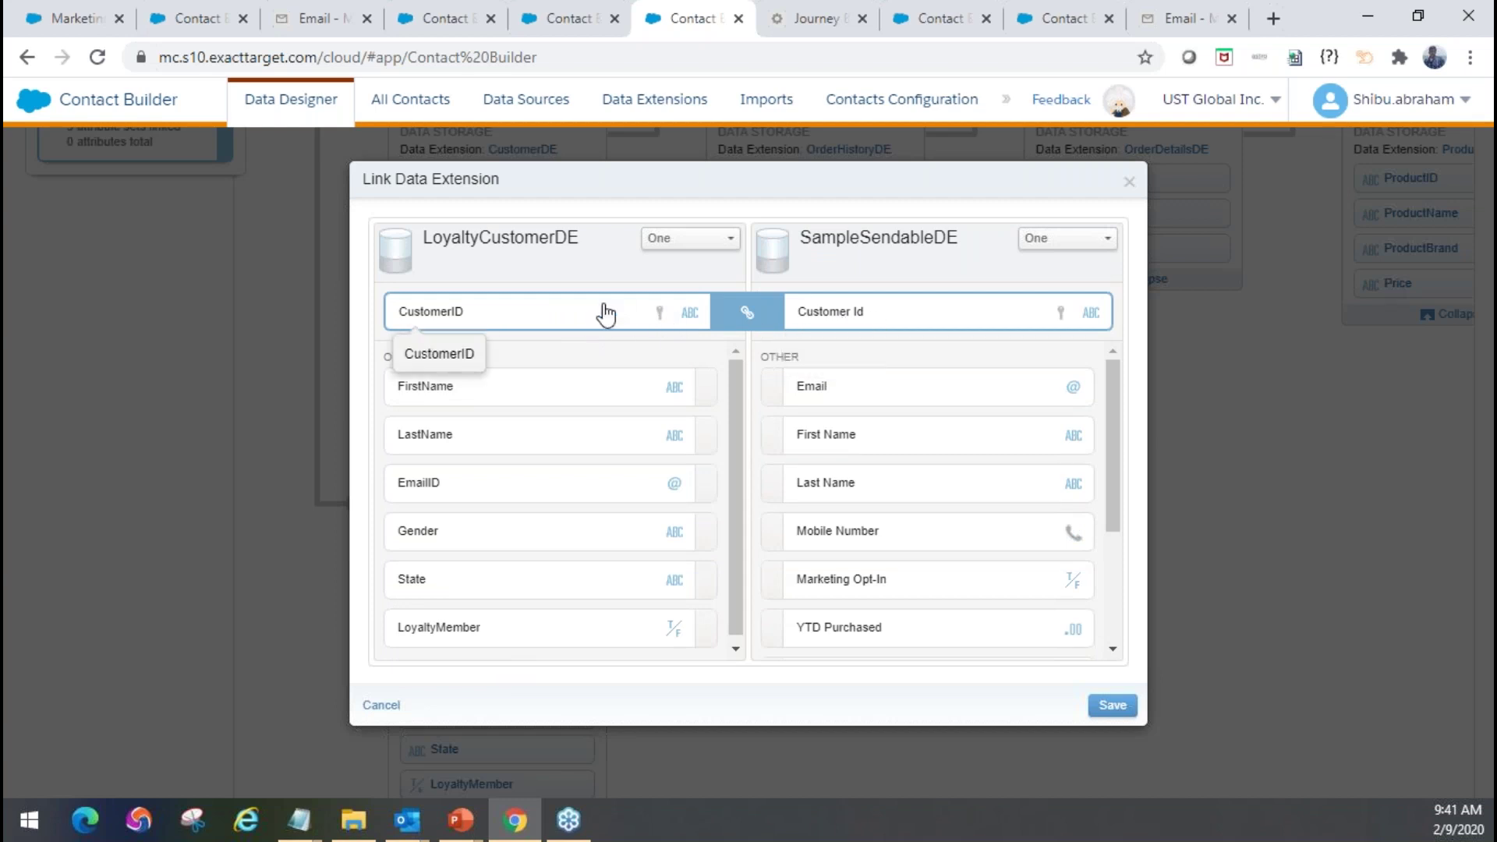
left_click(1101, 250)
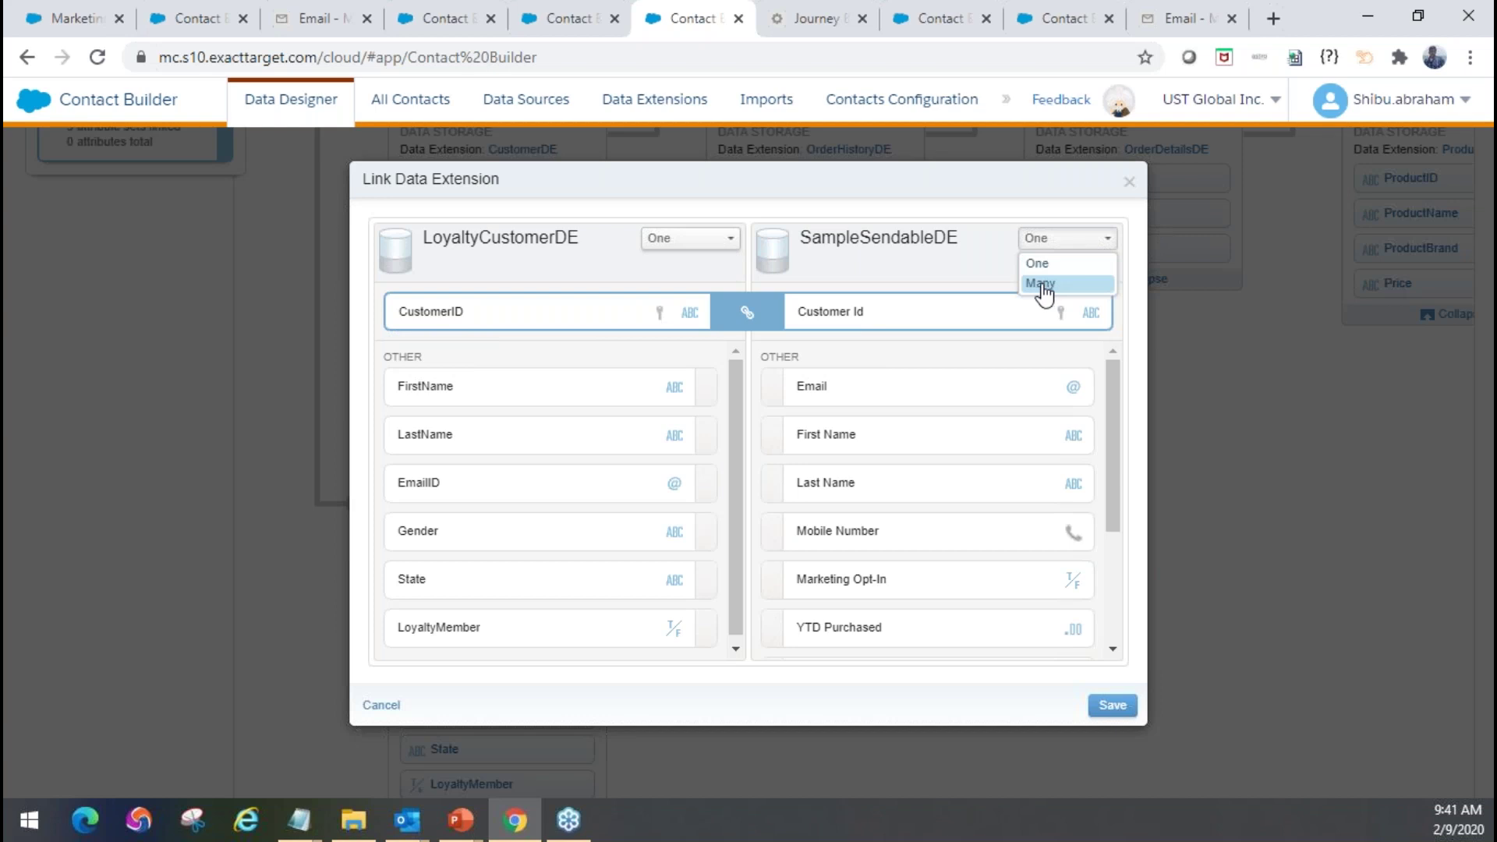
left_click(858, 265)
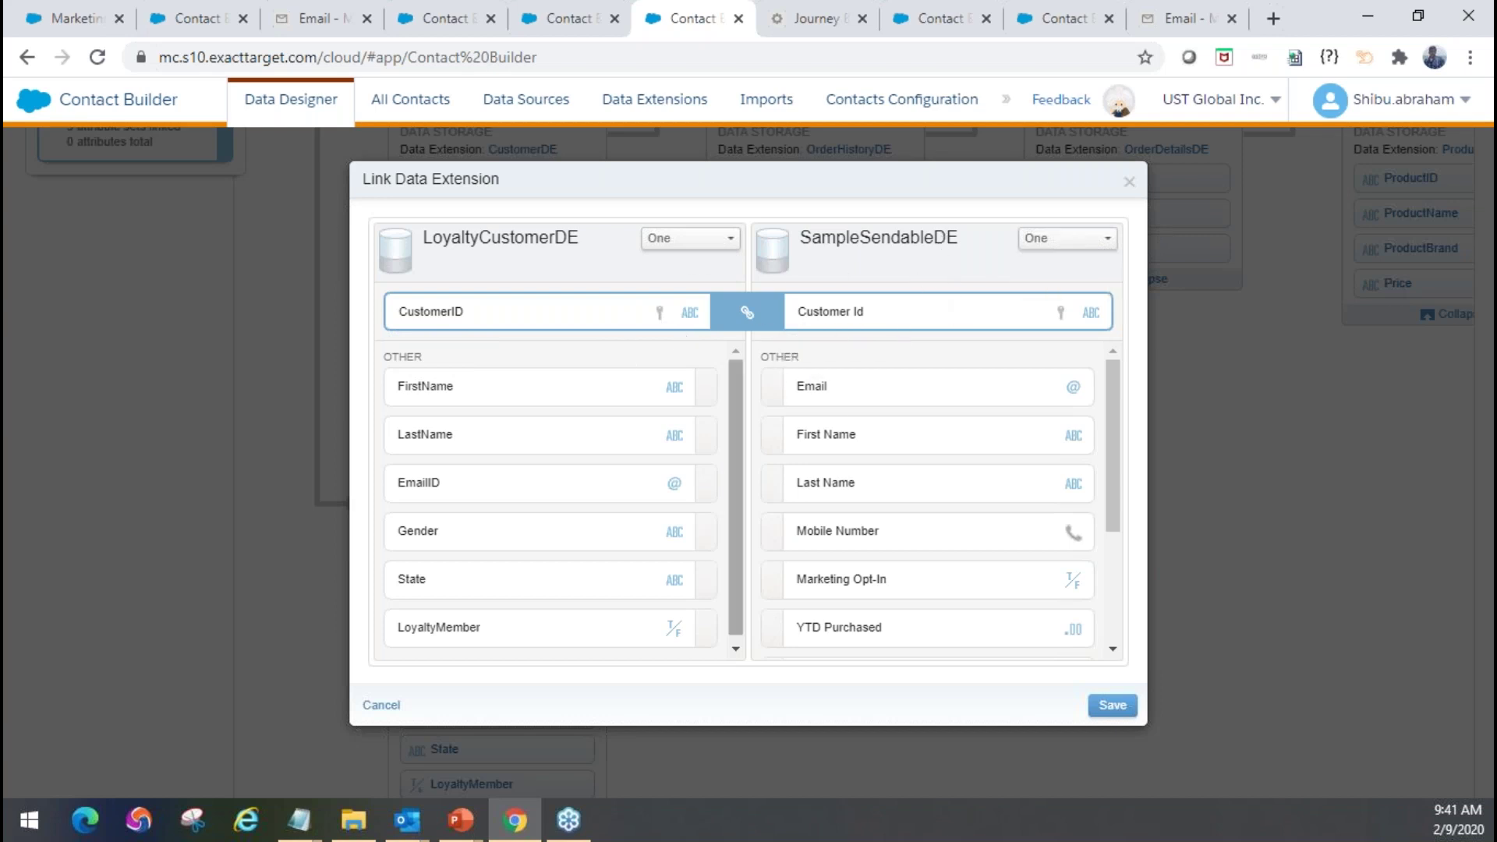
left_click(381, 706)
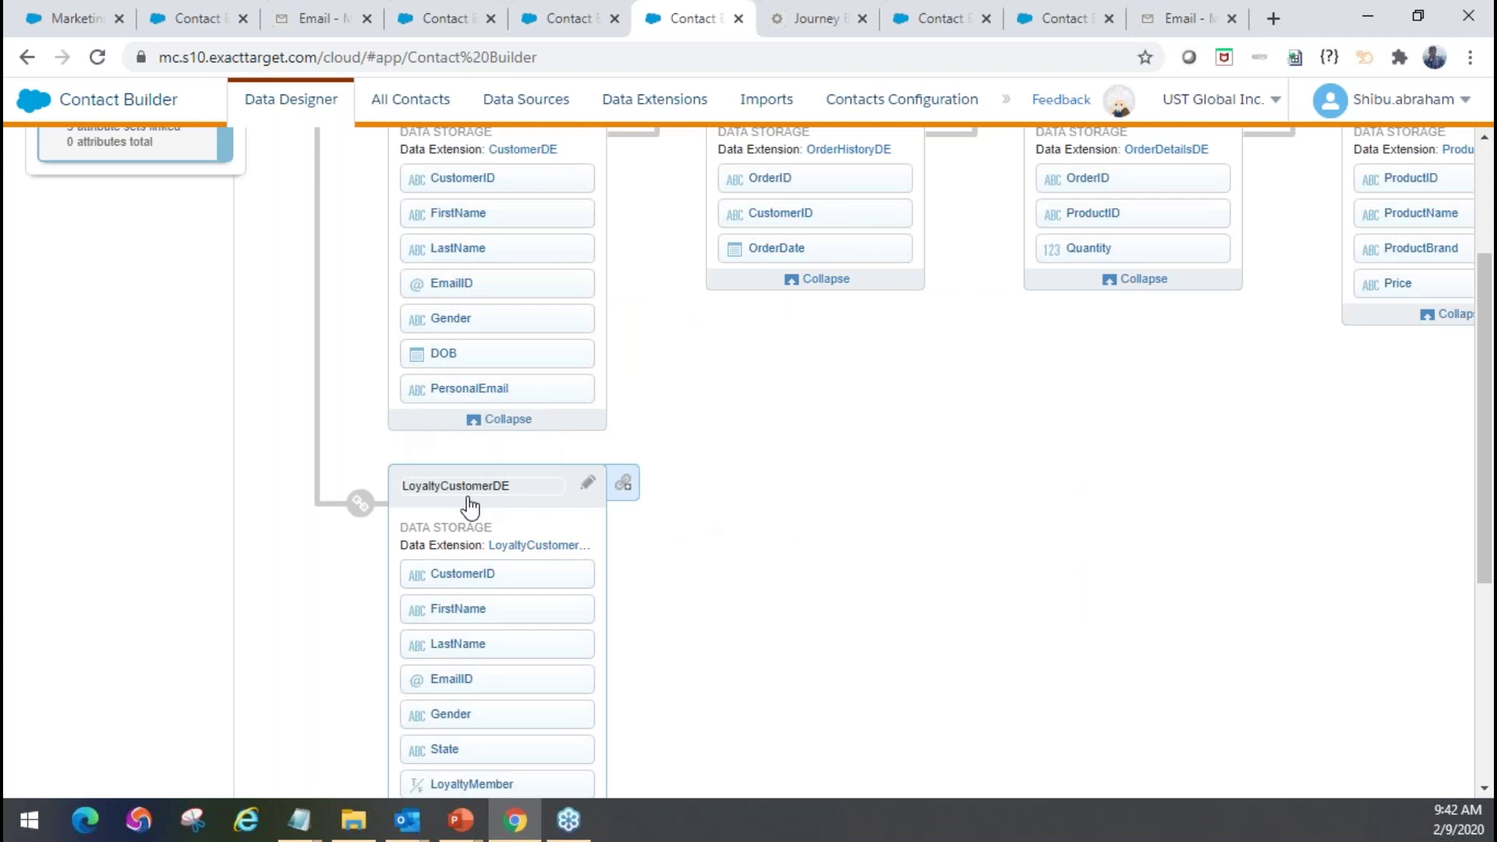
scroll(714, 407, "down", 1)
scroll(717, 412, "down", 1)
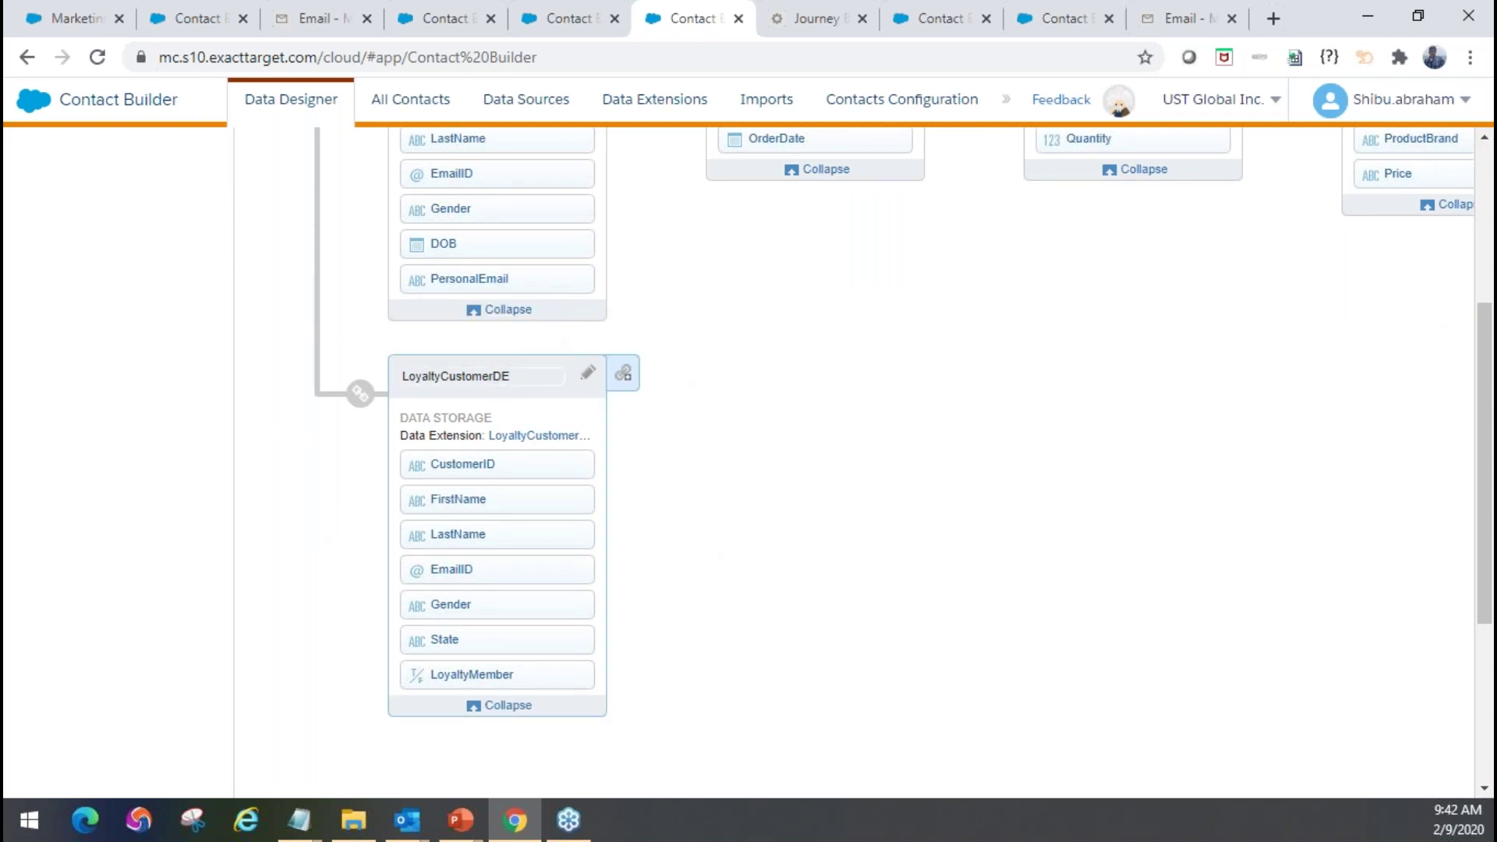
scroll(487, 416, "up", 3)
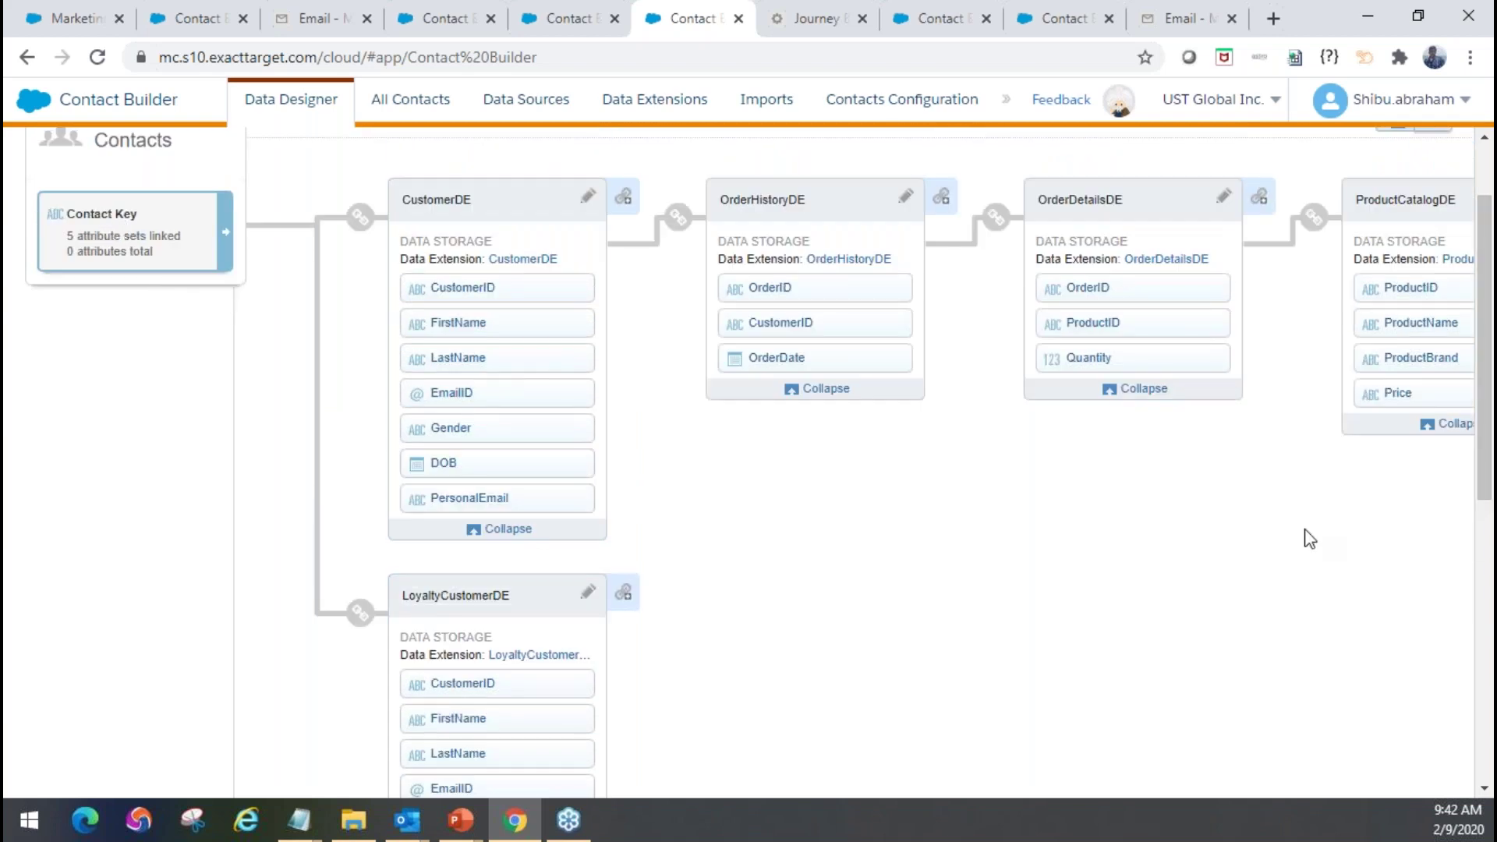
Start linking a new data extension directly to the contact record, choosing SampleSendableDE from the BootCamp folder under Trainings
scroll(1307, 535, "up", 2)
left_click(1438, 177)
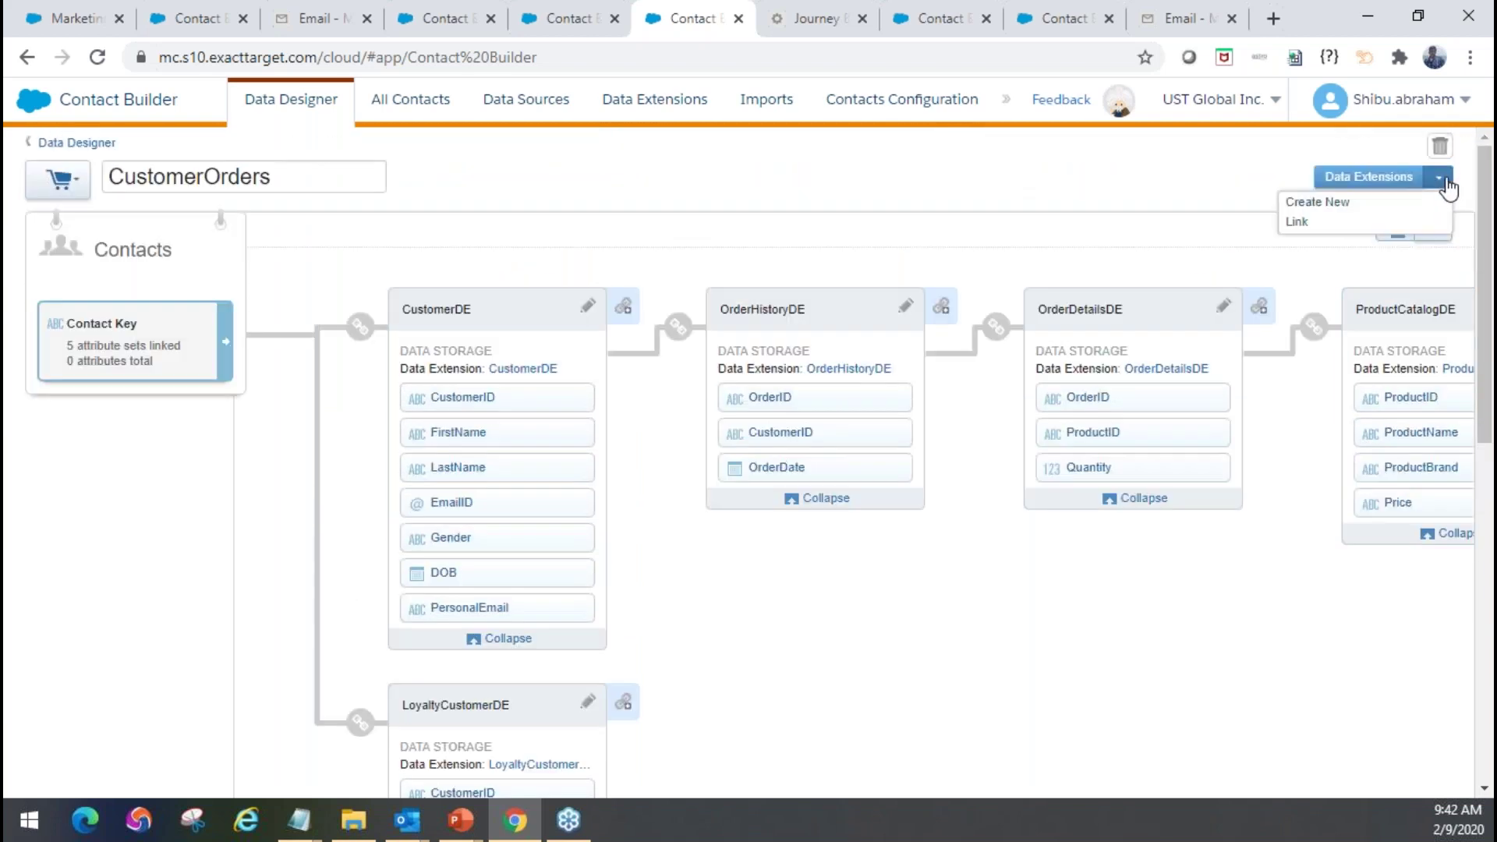
left_click(1307, 226)
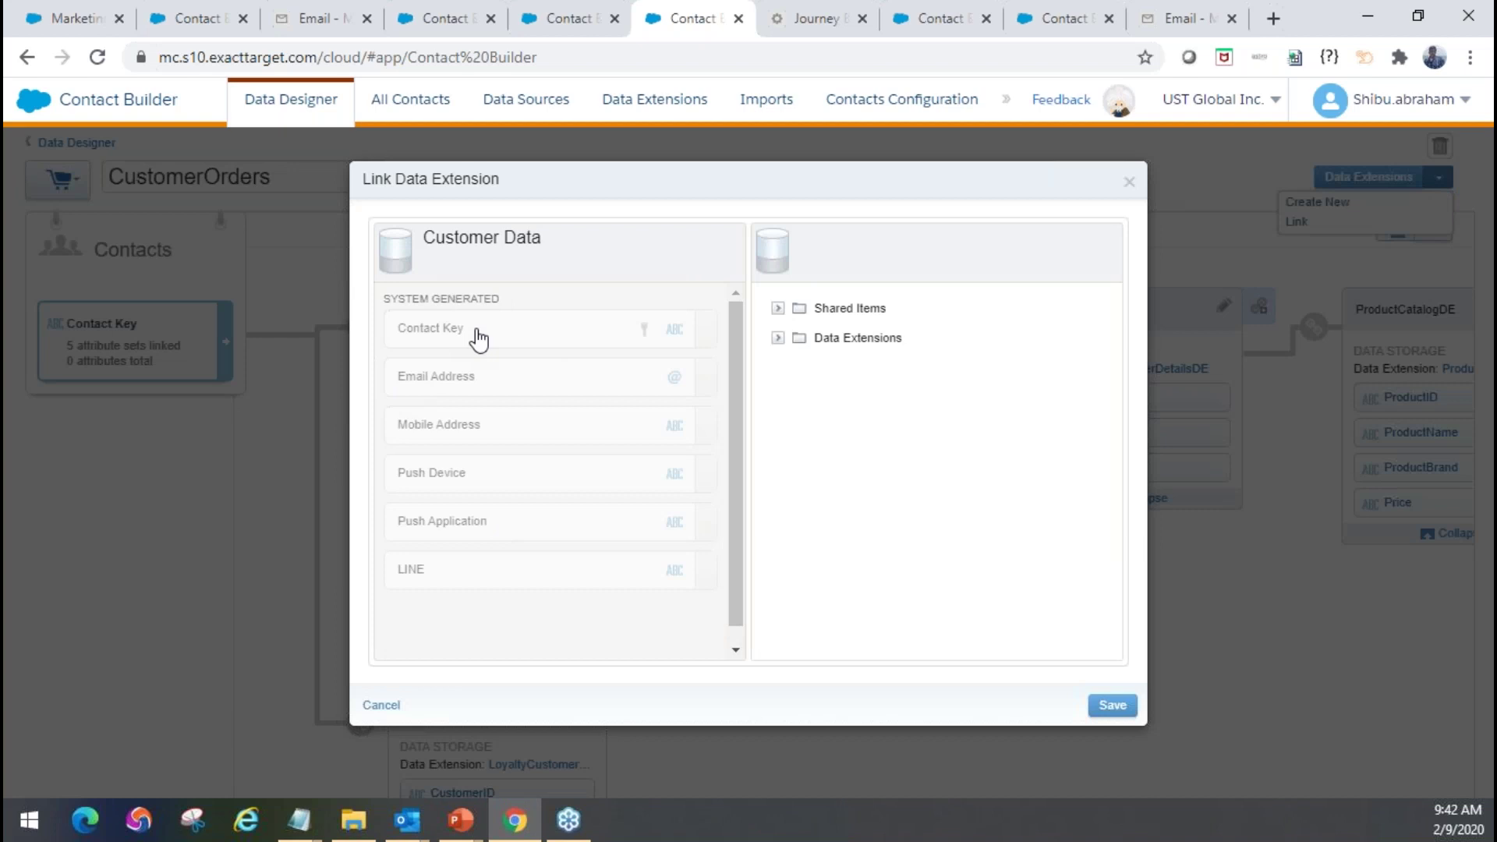
left_click(778, 337)
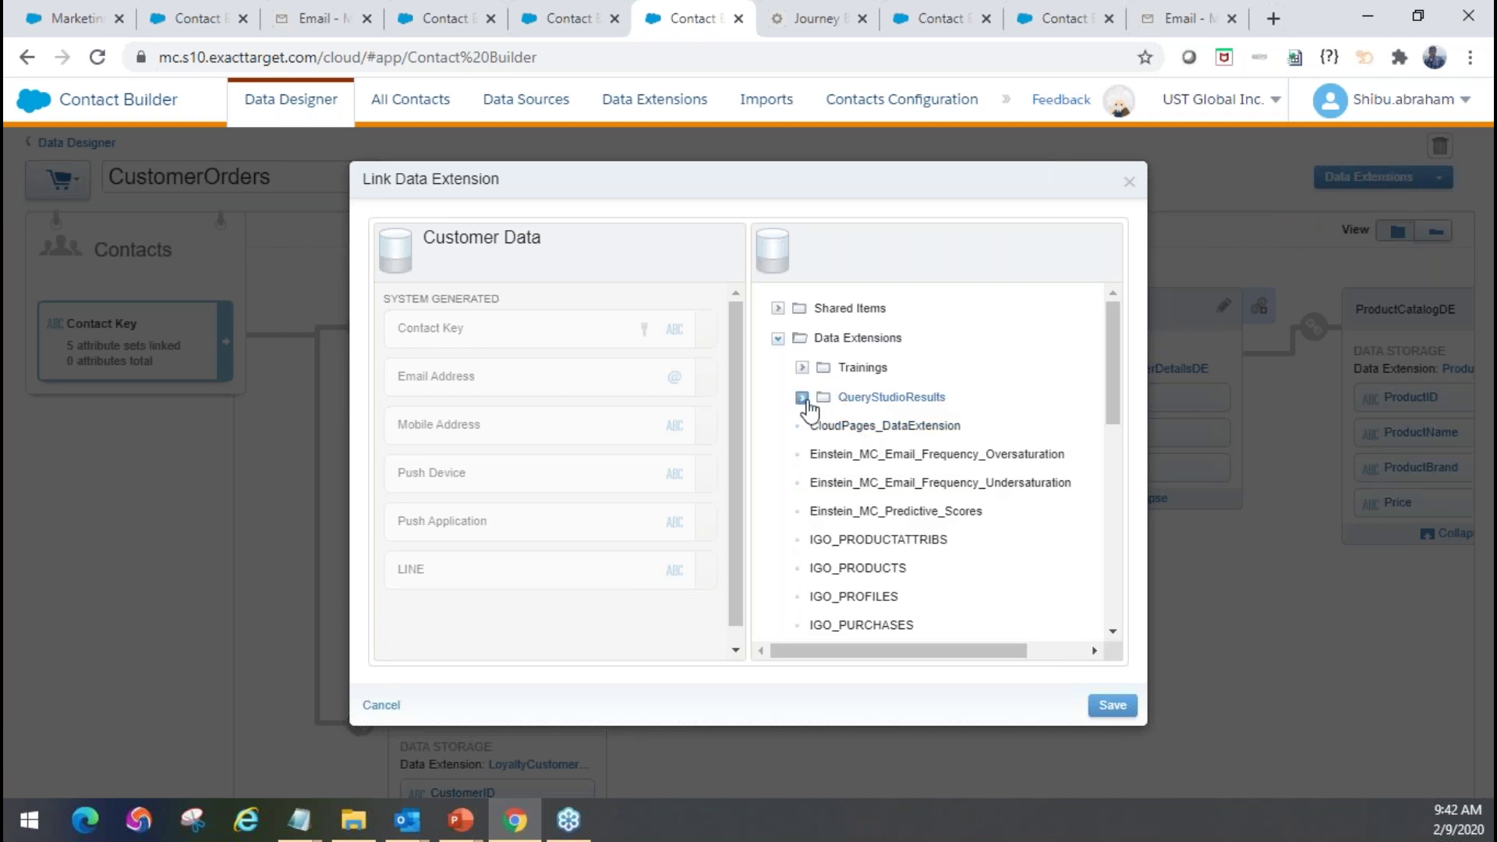
left_click(803, 368)
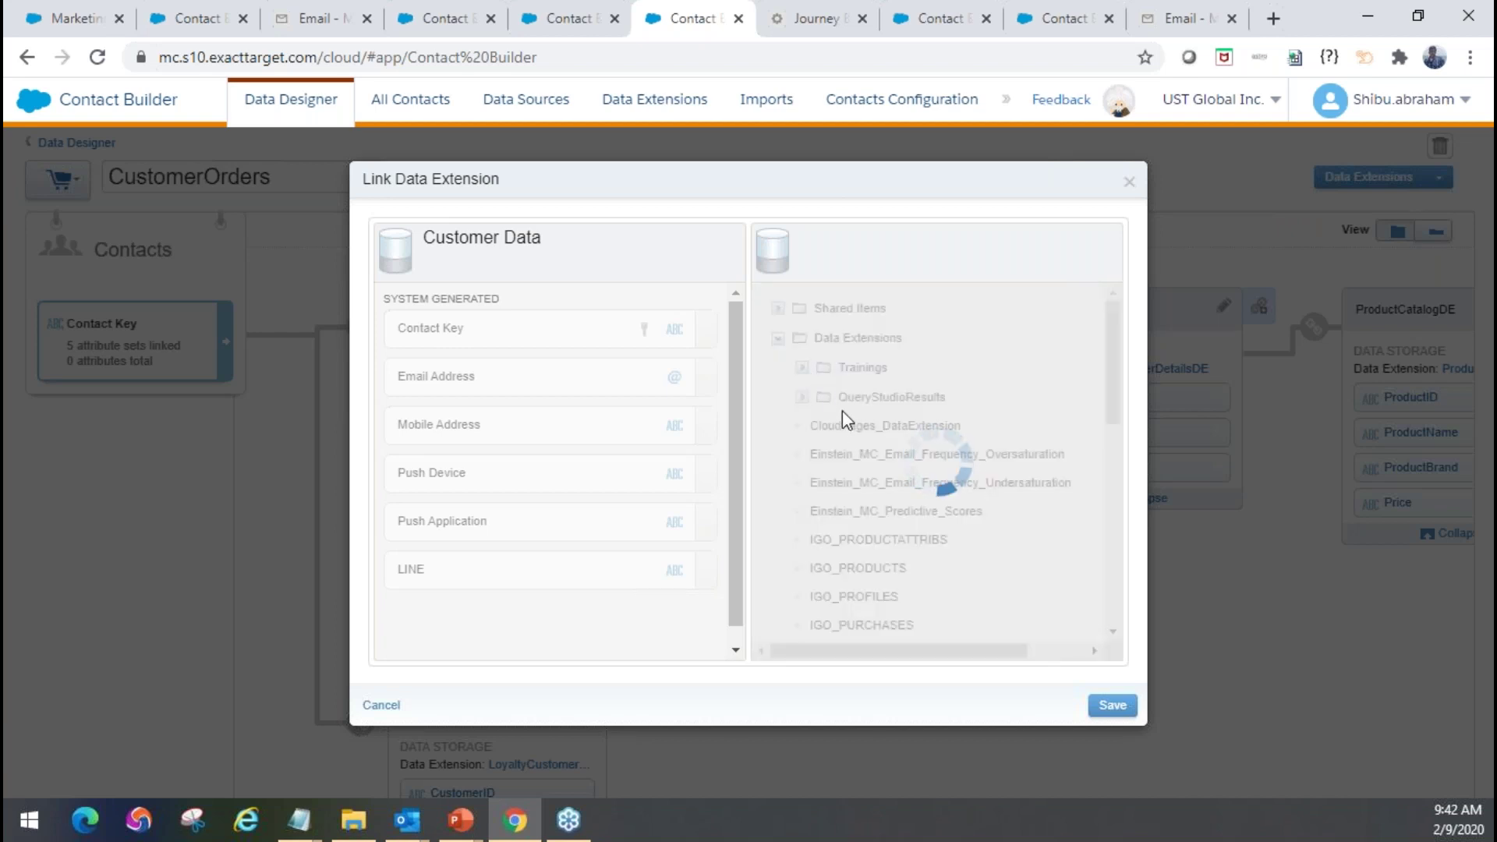
left_click(825, 457)
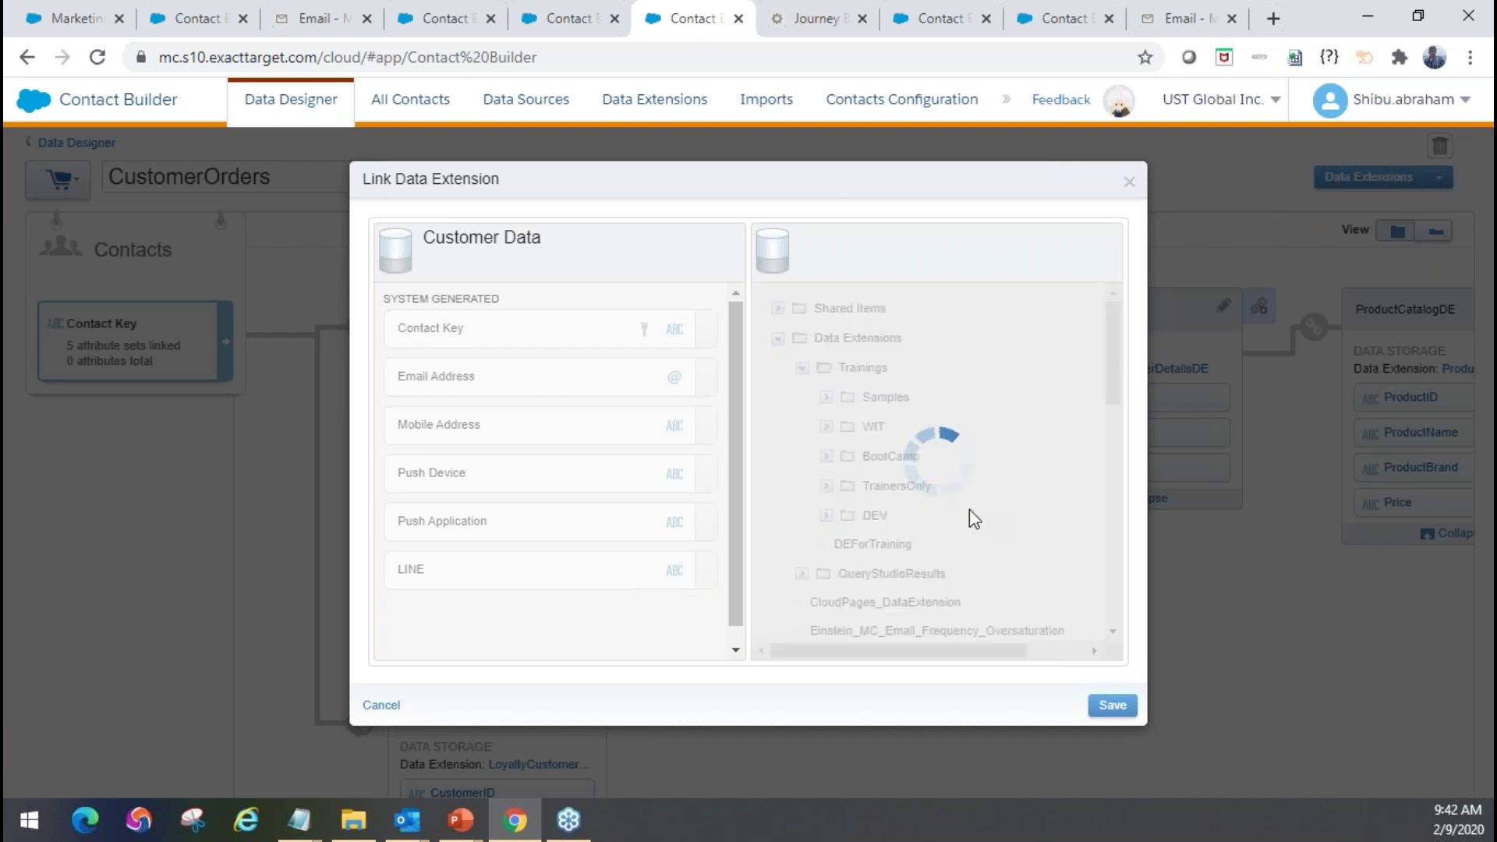
scroll(939, 592, "down", 5)
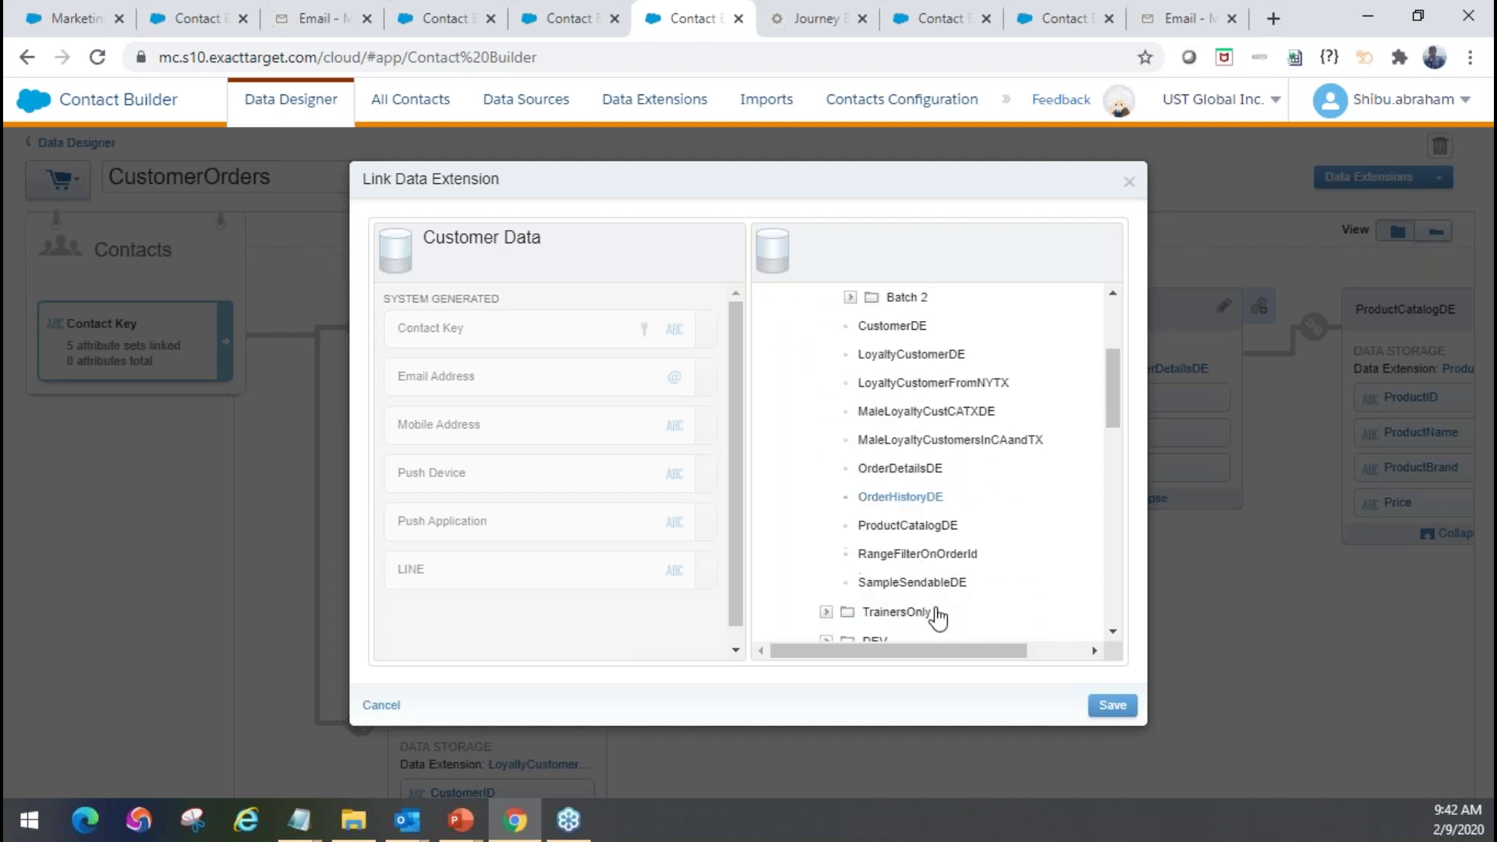
left_click(913, 582)
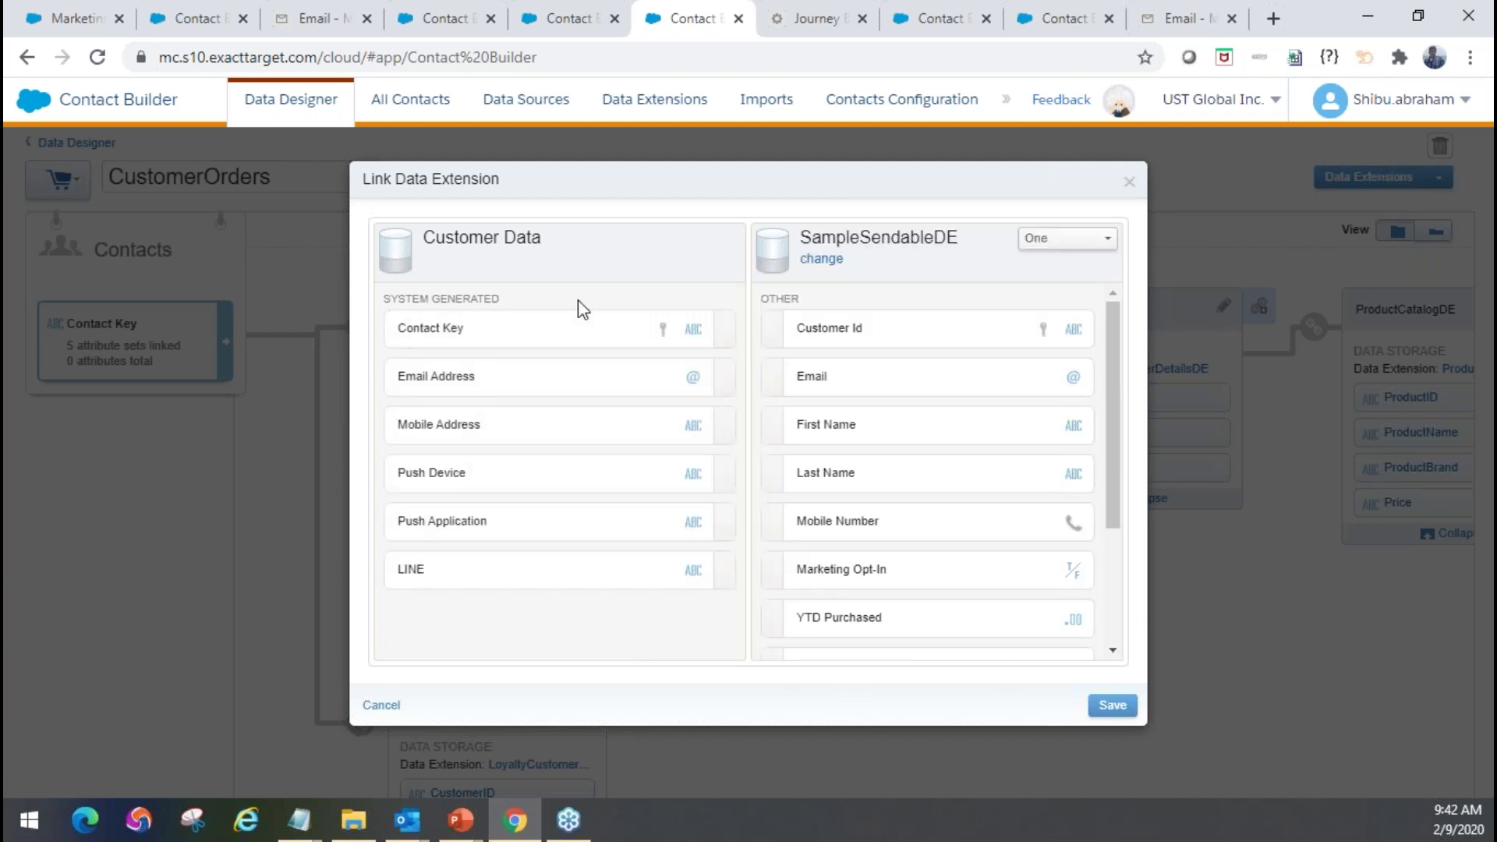
Link Contact Key to SampleSendableDE's Customer Id, save and confirm the change, and look over the updated CustomerOrders group
left_click(584, 327)
left_click(826, 384)
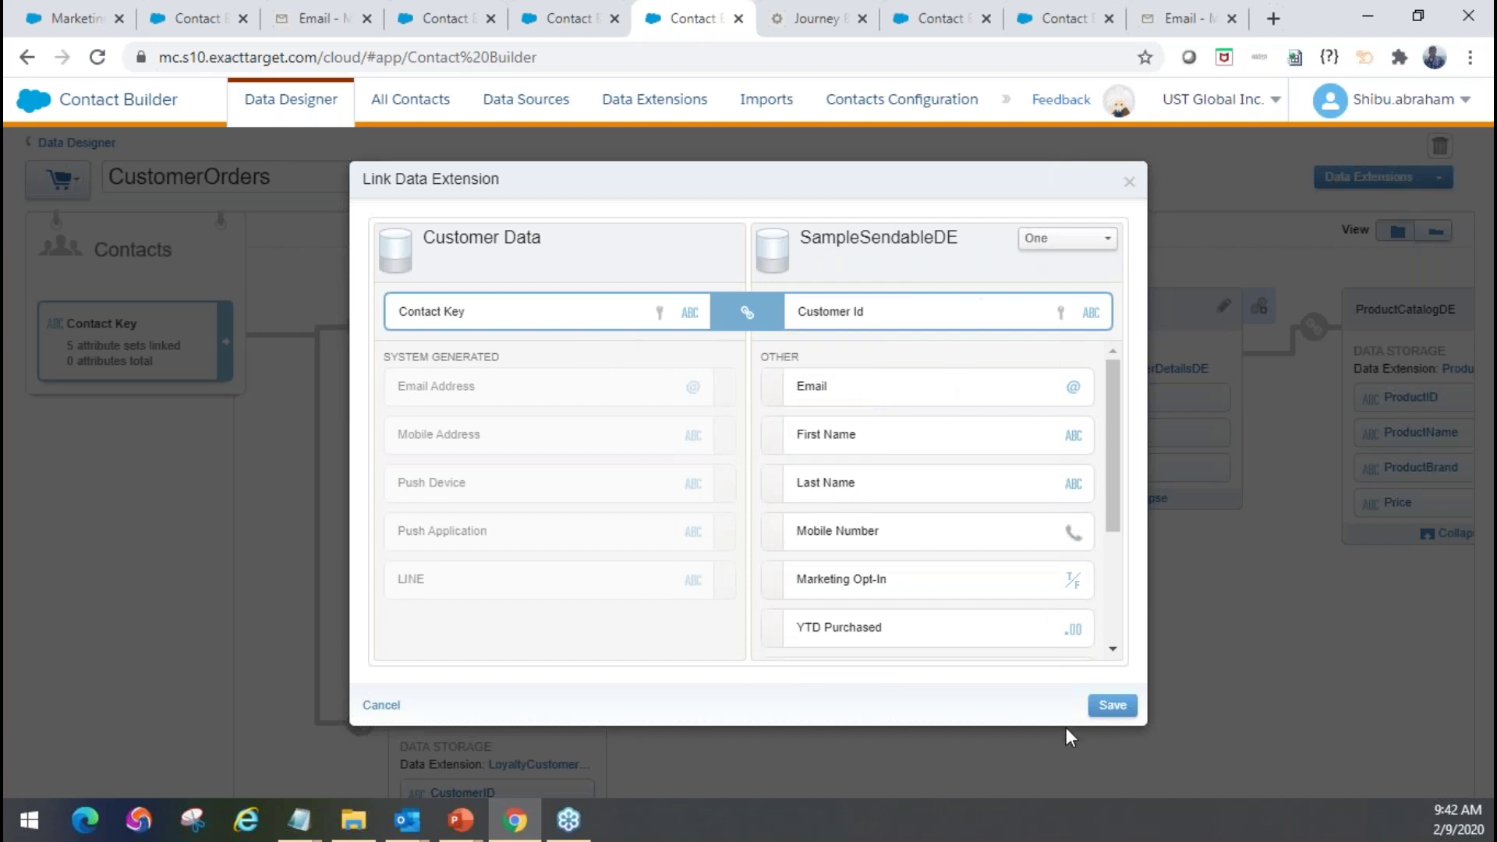
left_click(1108, 707)
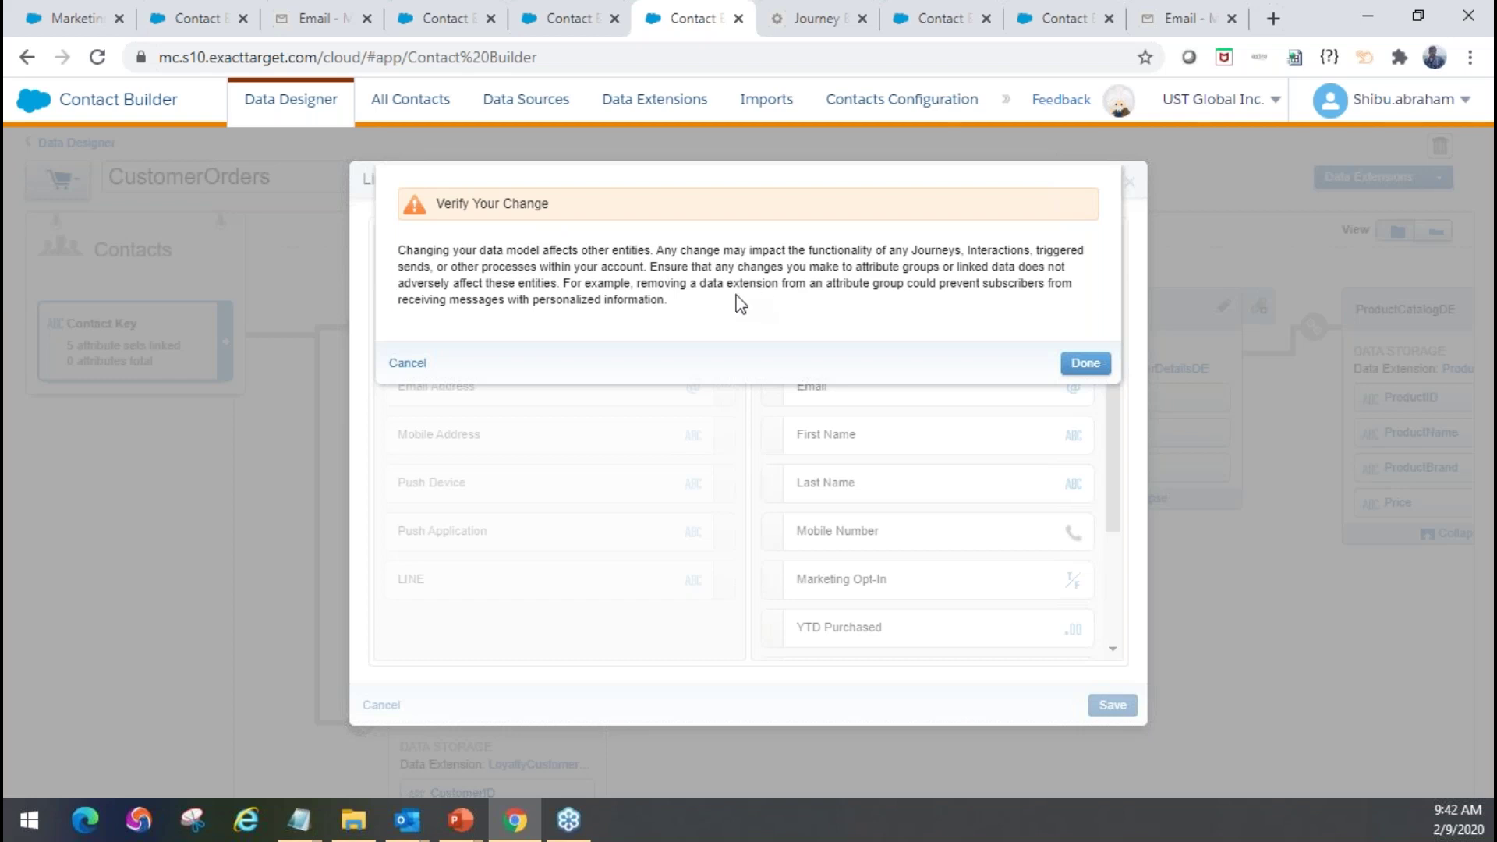
left_click(1085, 364)
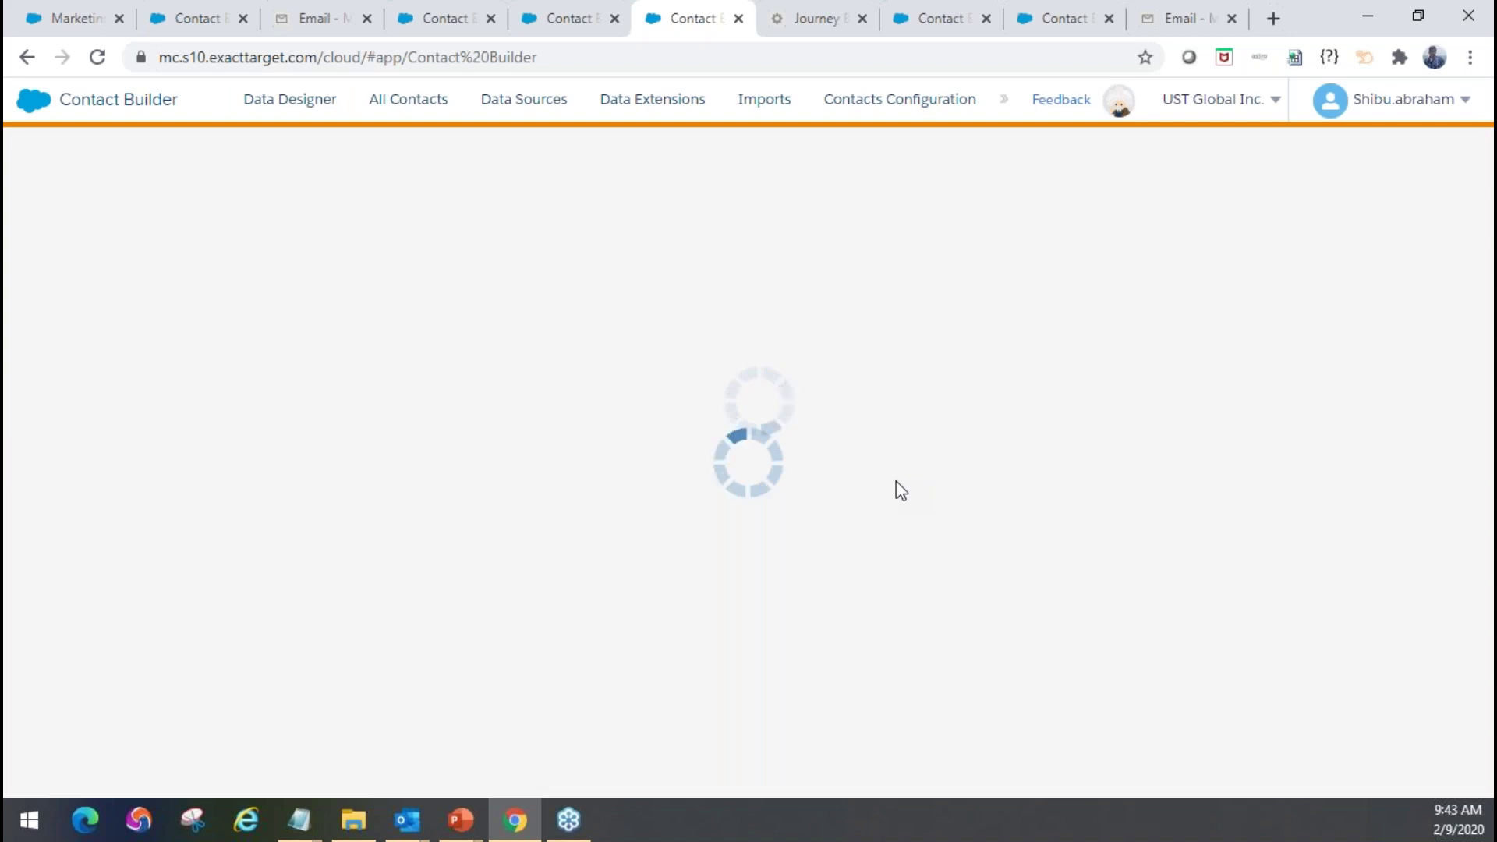
scroll(842, 577, "down", 10)
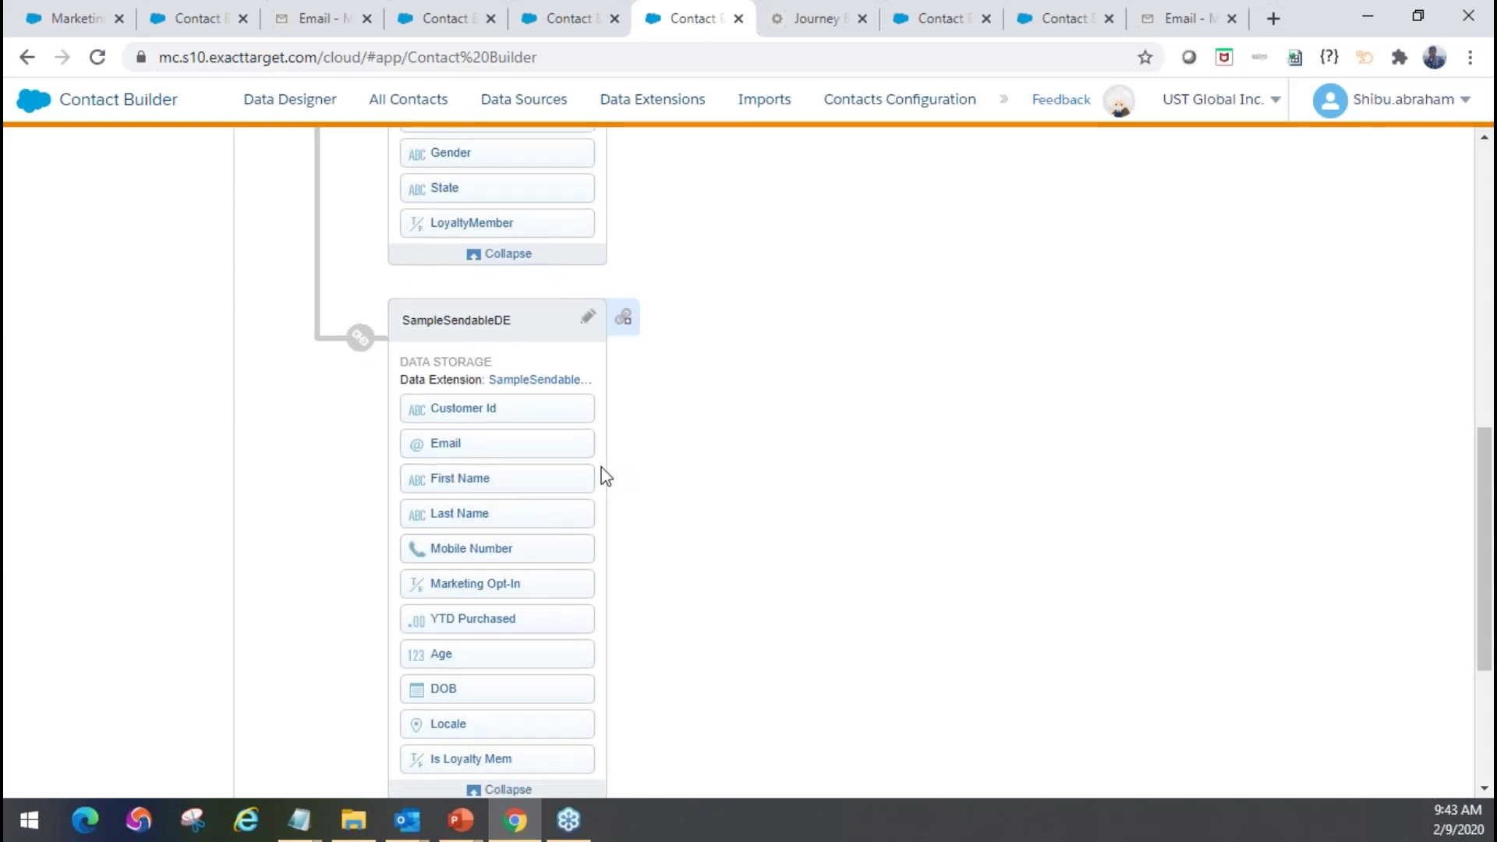
scroll(599, 470, "up", 10)
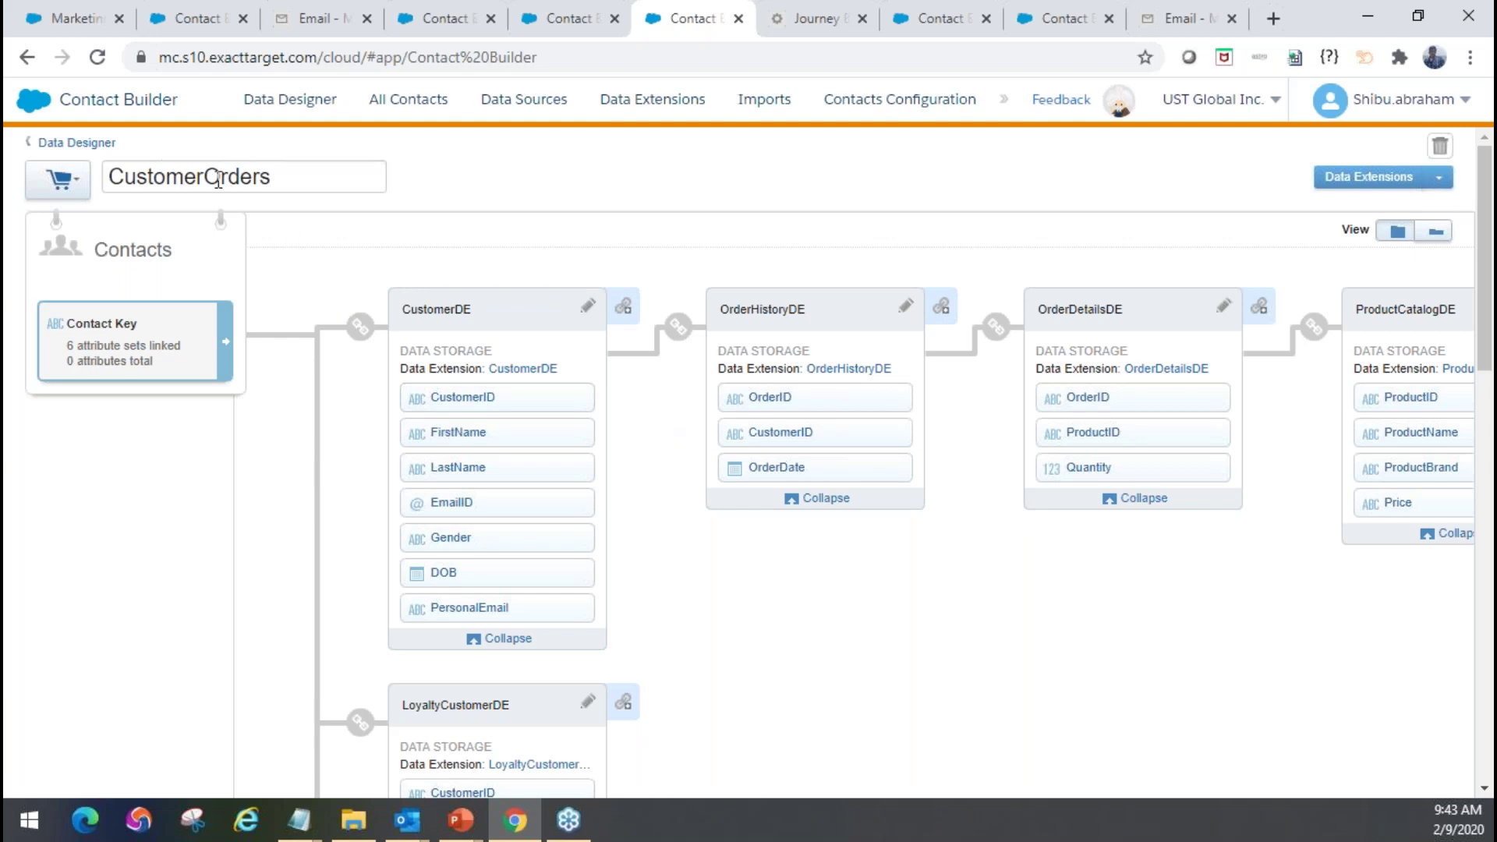
Return to the Data Designer overview and look over the attribute groups and their list
left_click(59, 143)
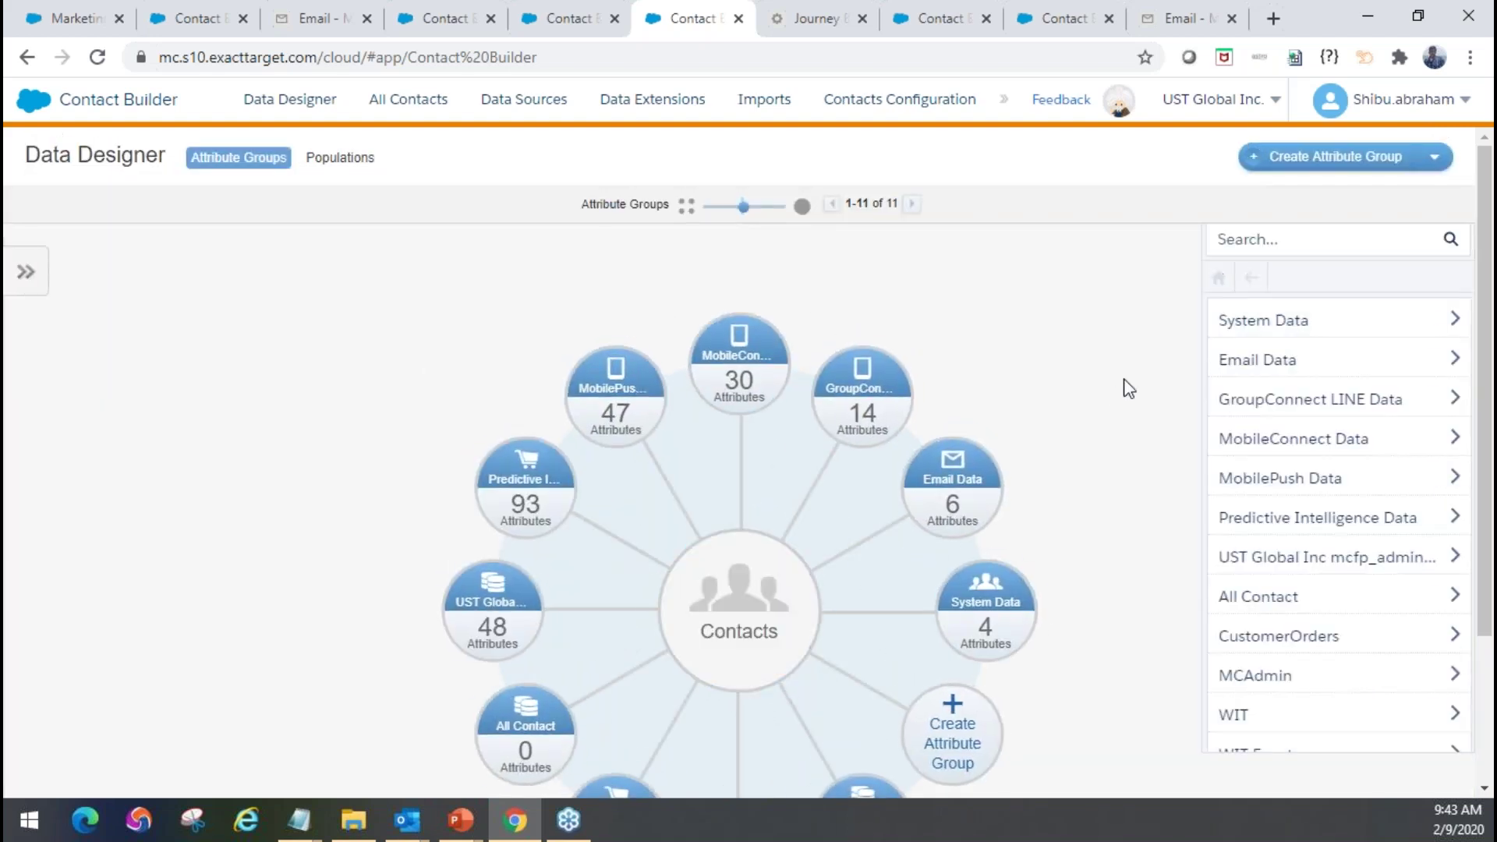
scroll(1114, 400, "down", 1)
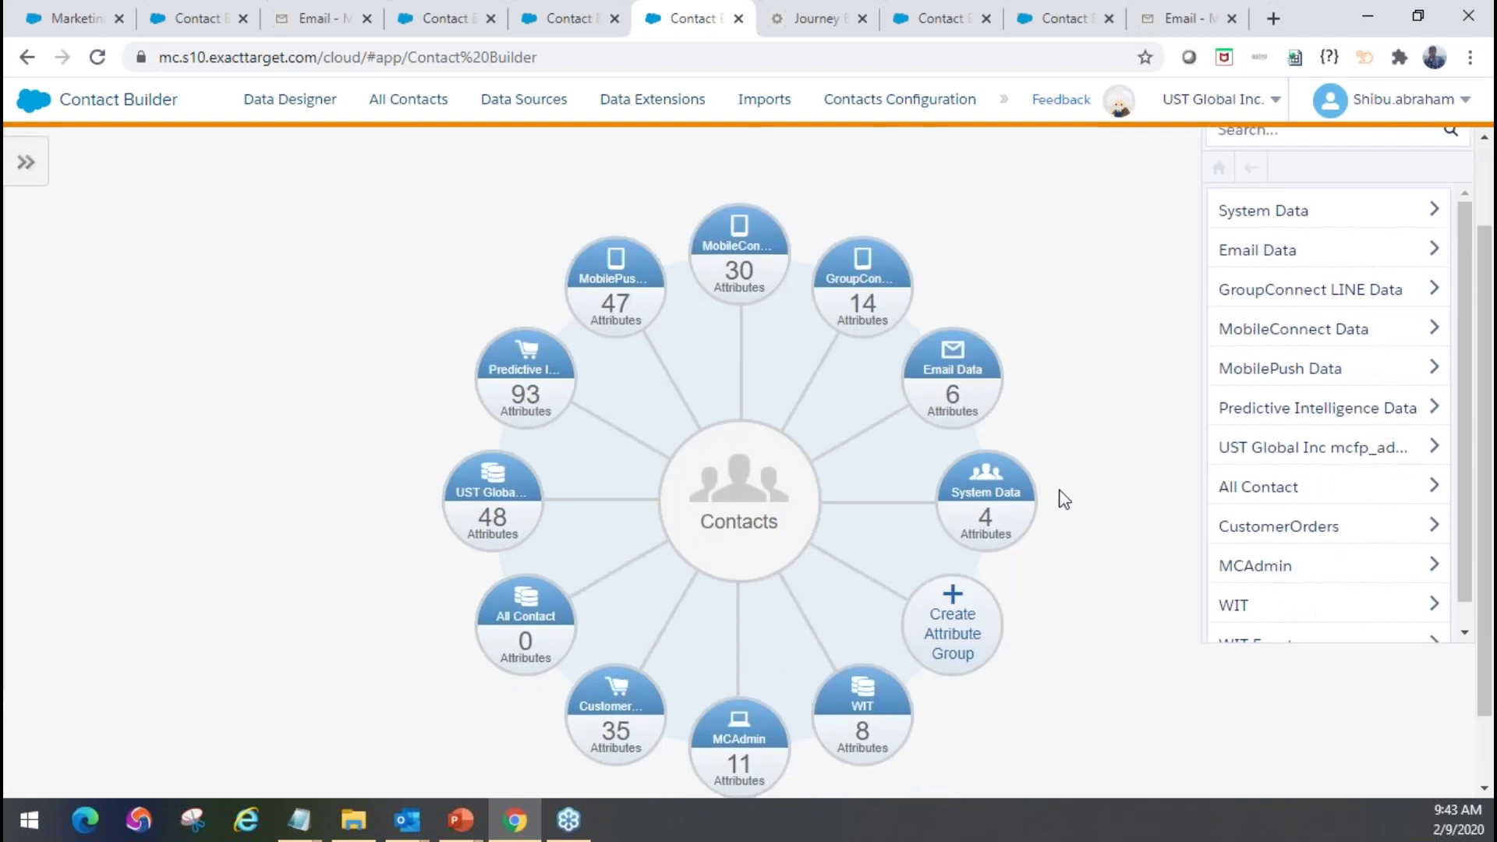
scroll(1138, 366, "up", 1)
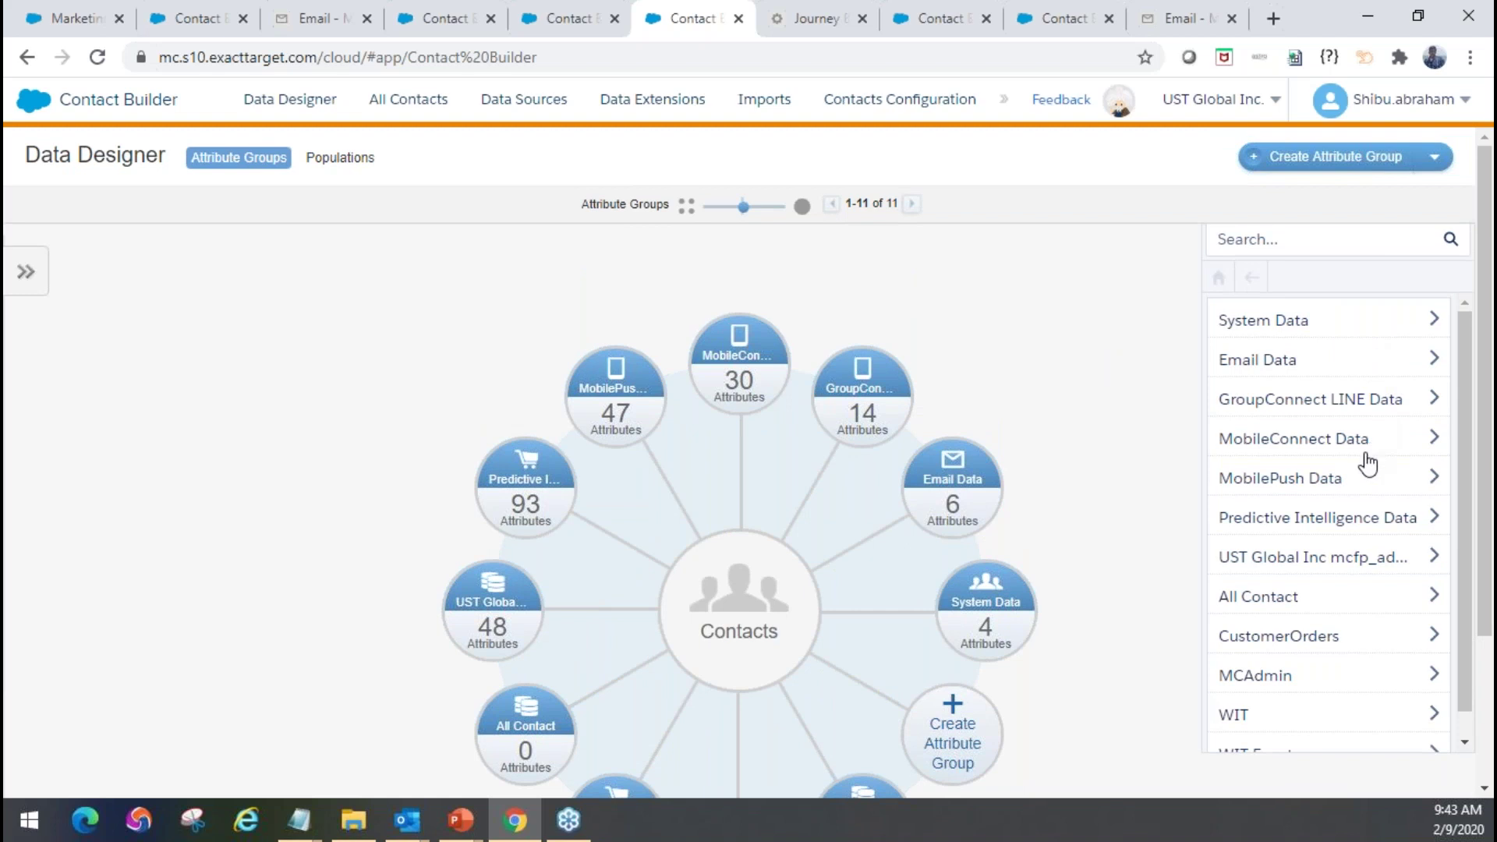
scroll(1366, 464, "down", 1)
scroll(926, 577, "down", 1)
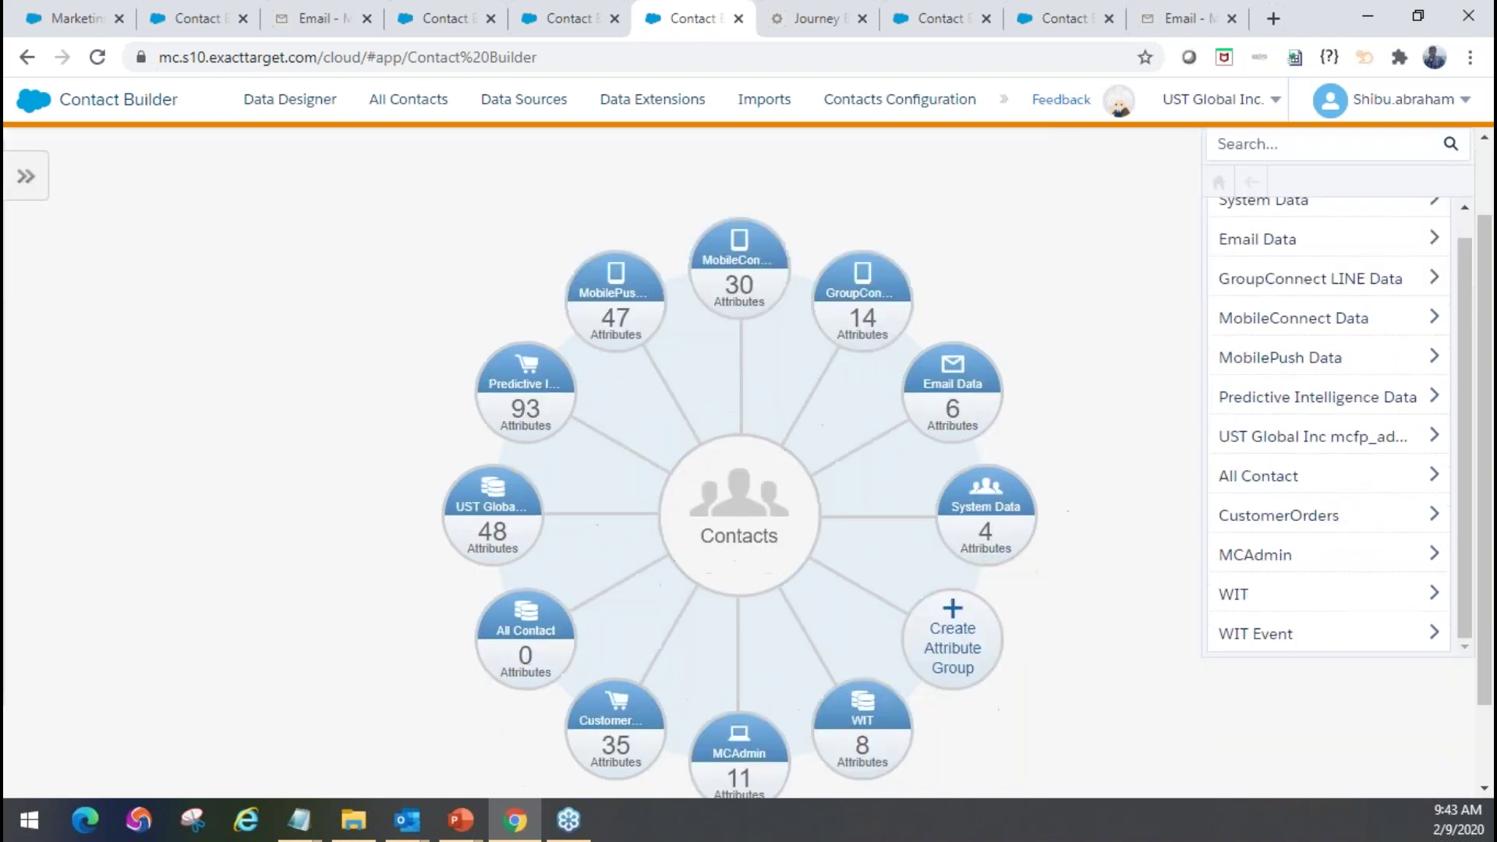
Try to view the contents of CustomerOrders in the attribute group list, go back, and reload the page
left_click(1333, 519)
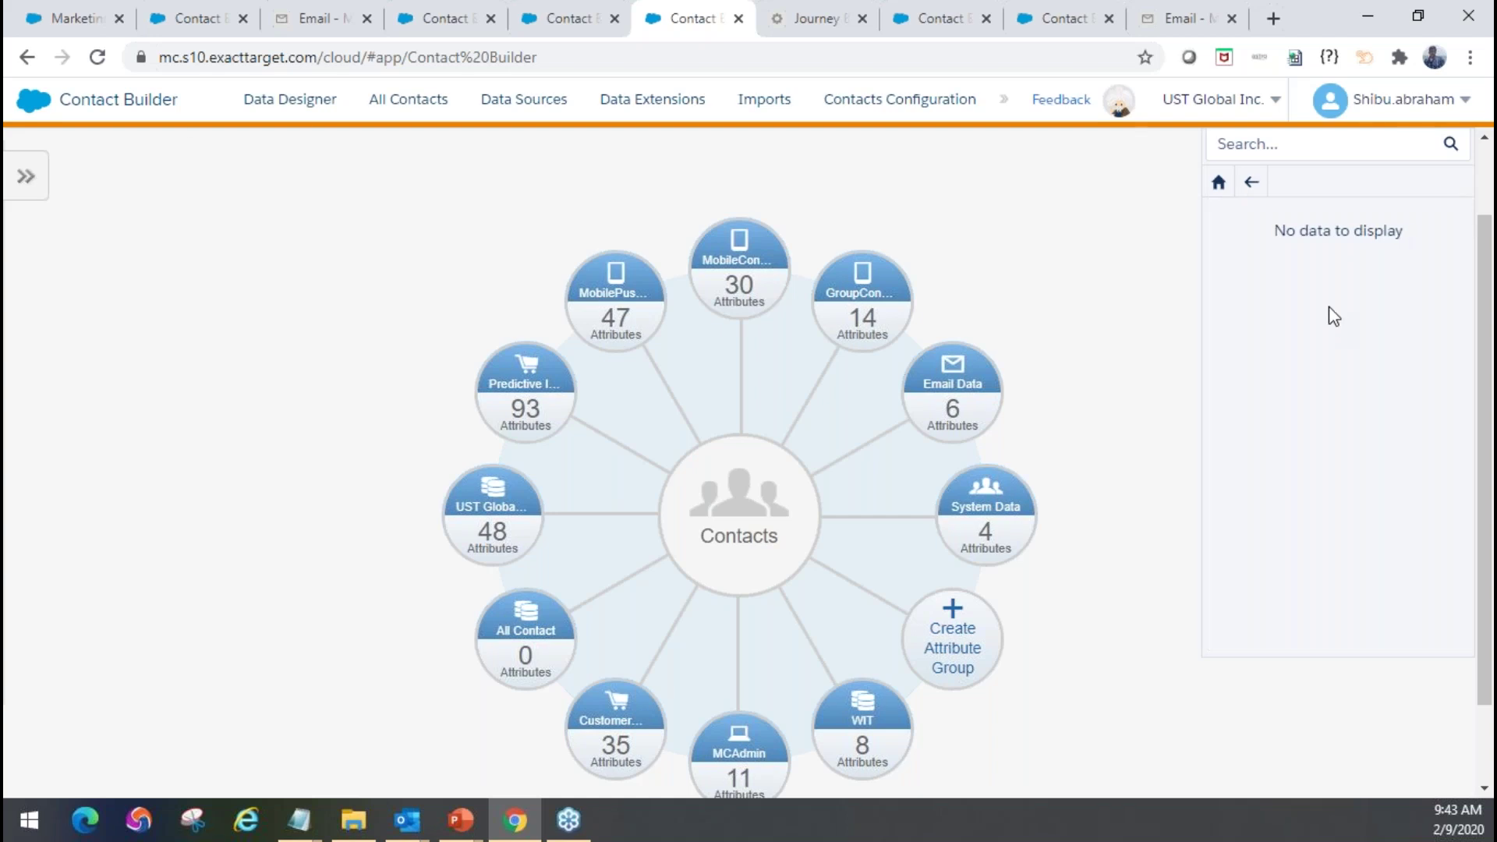
scroll(1330, 314, "up", 1)
left_click(1251, 277)
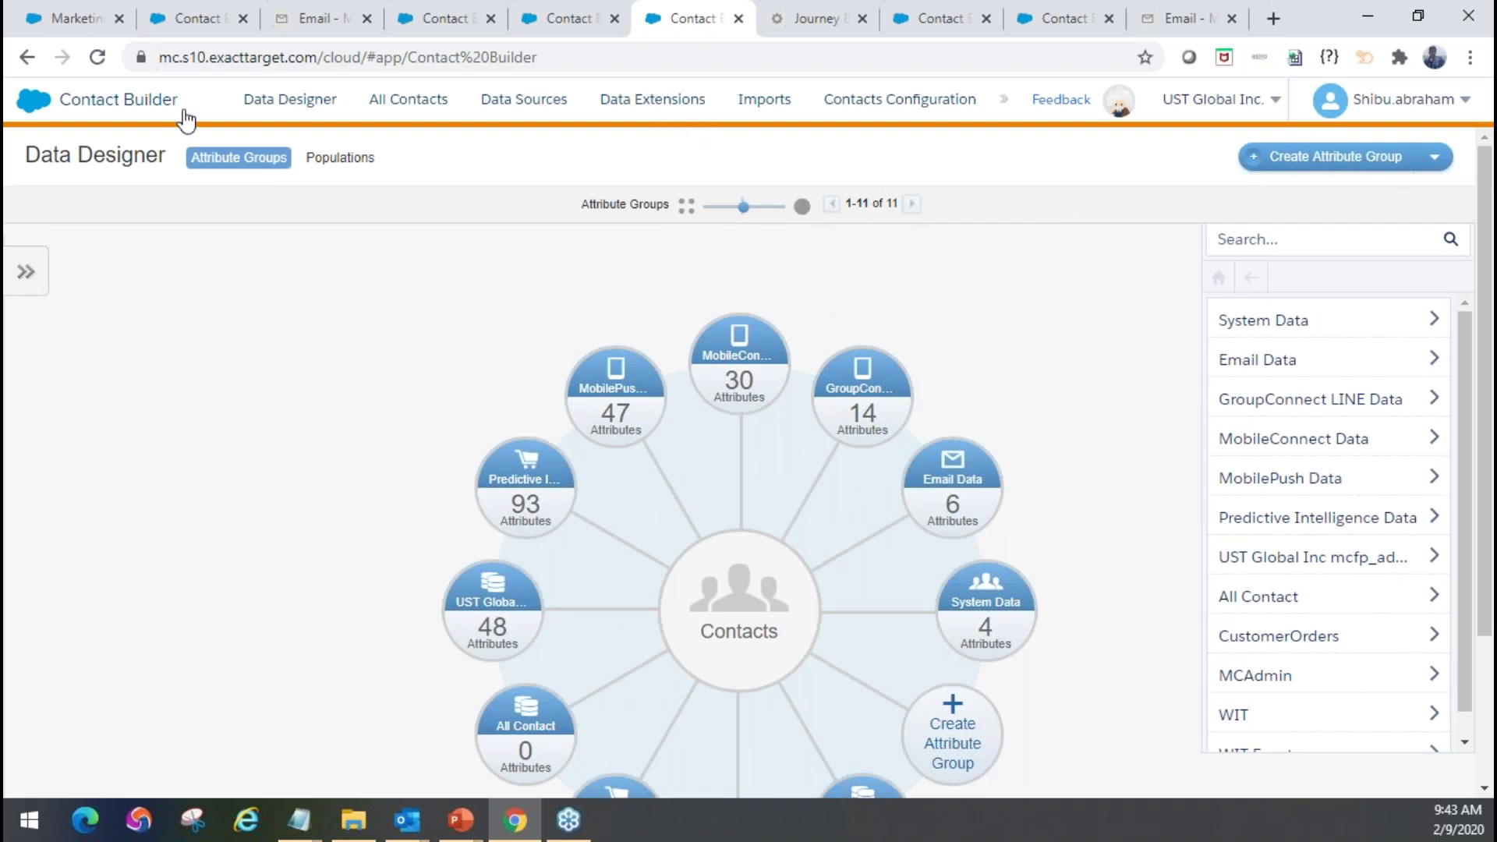
left_click(97, 57)
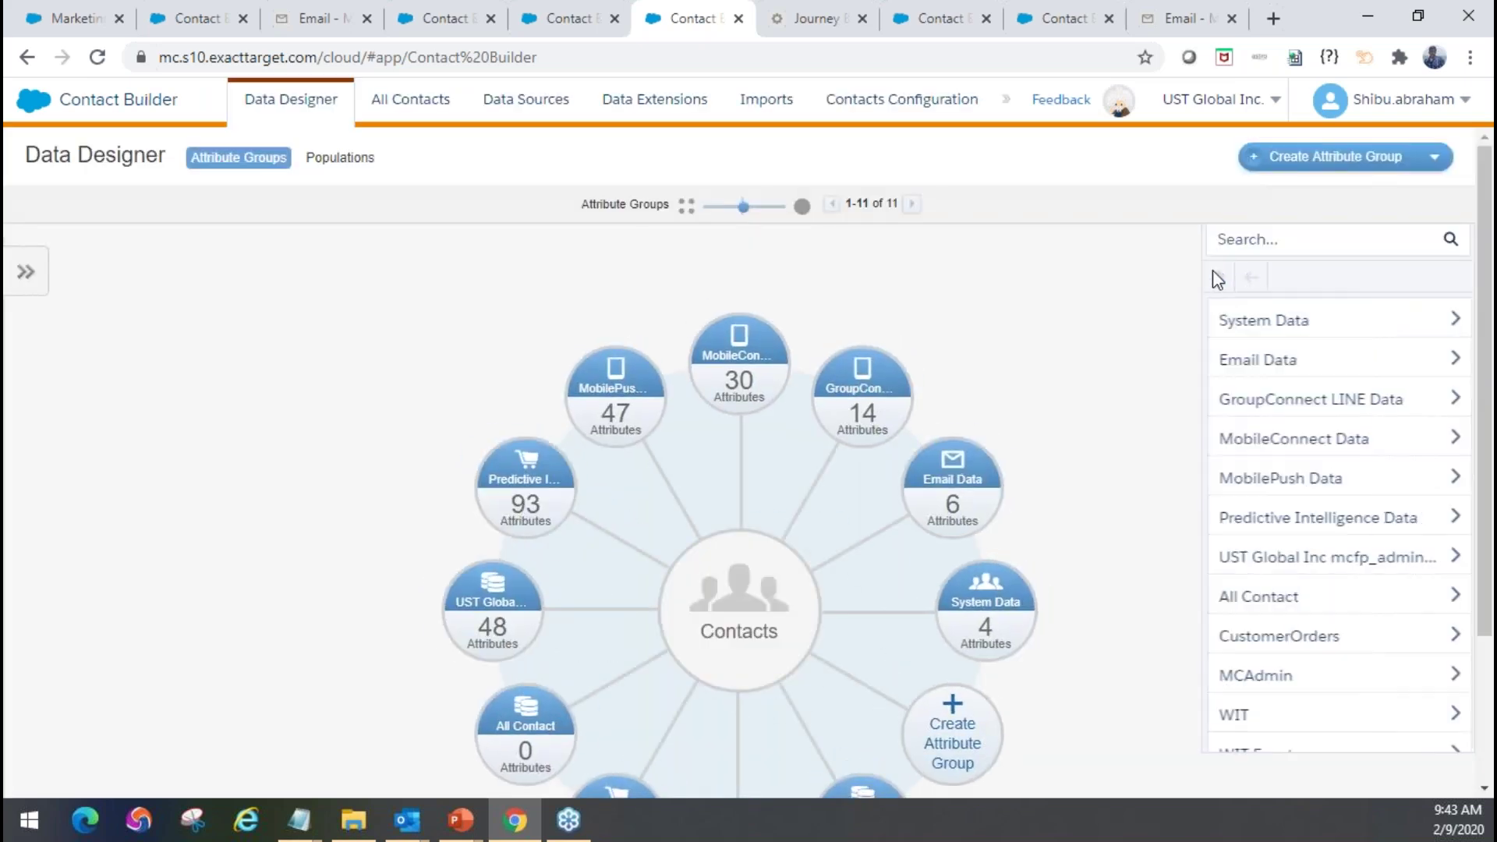
Browse CustomerOrders from CustomerDE down to the OrderHistoryDE attributes, and return to the full attribute group list
left_click(1290, 636)
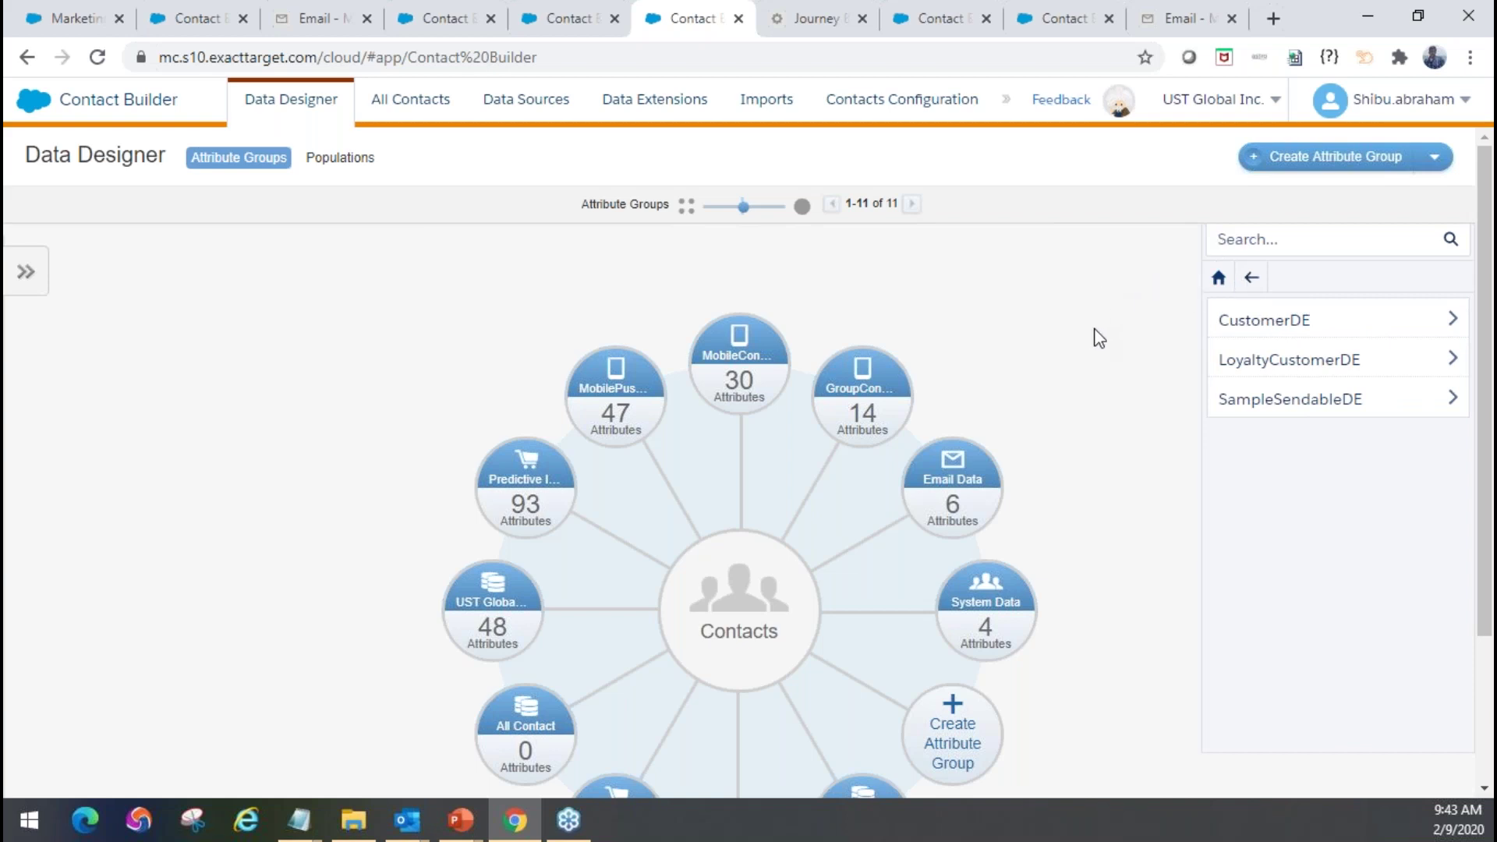
scroll(1097, 336, "down", 2)
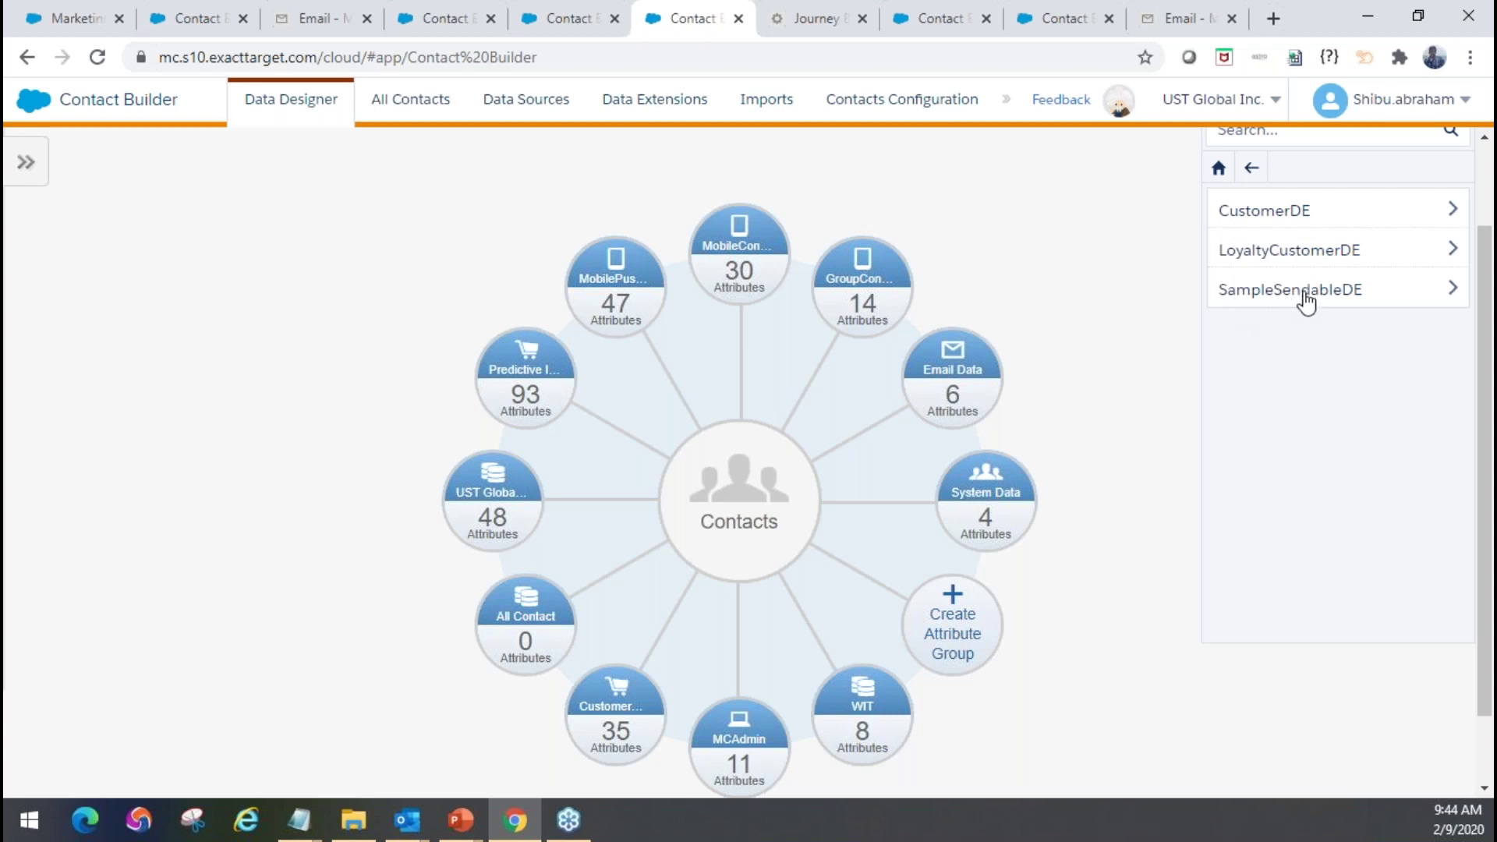
left_click(1326, 221)
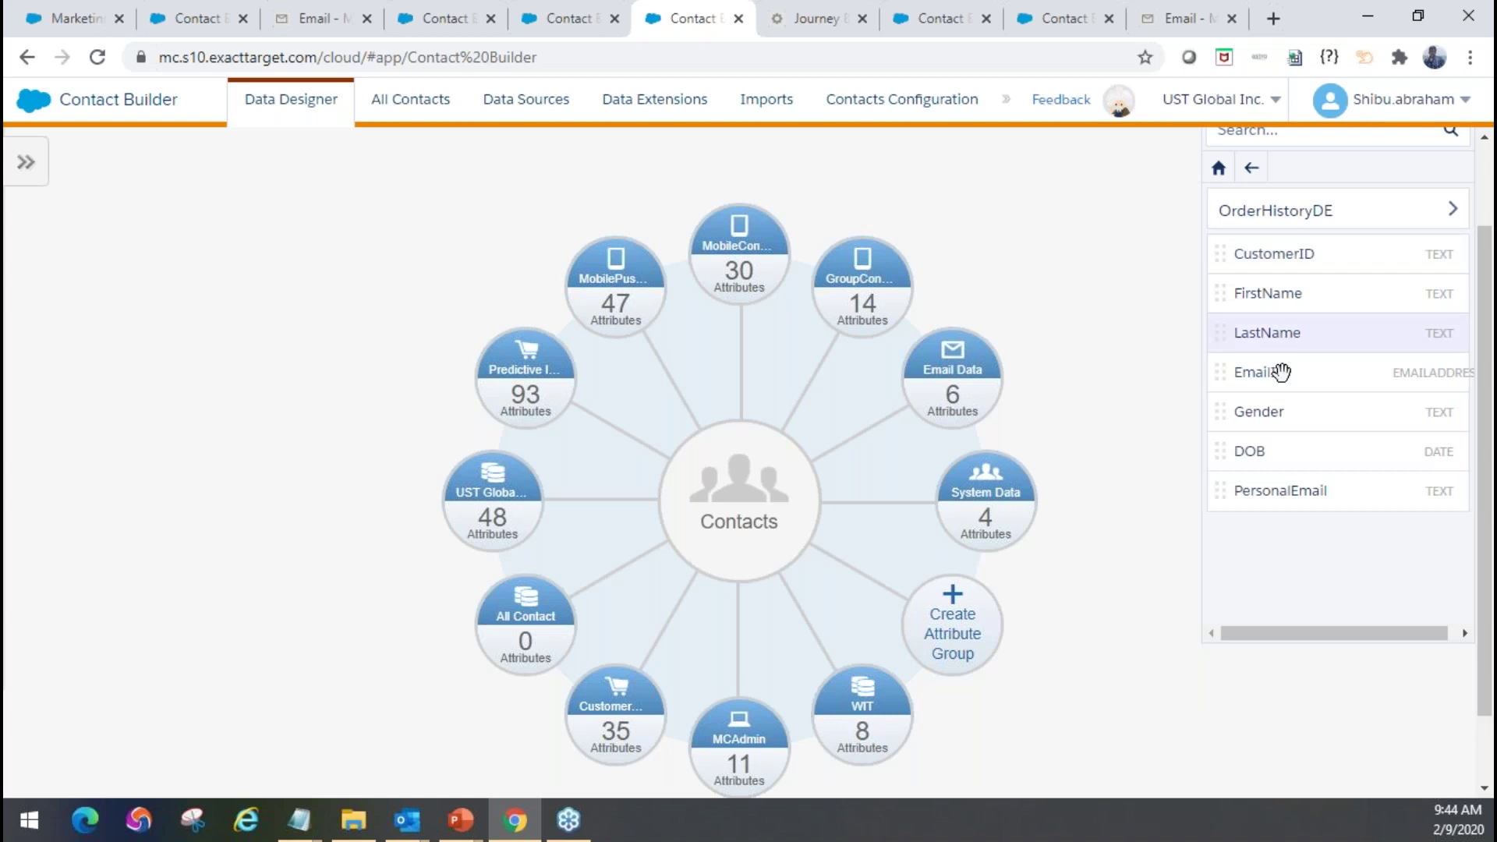
left_click(1345, 225)
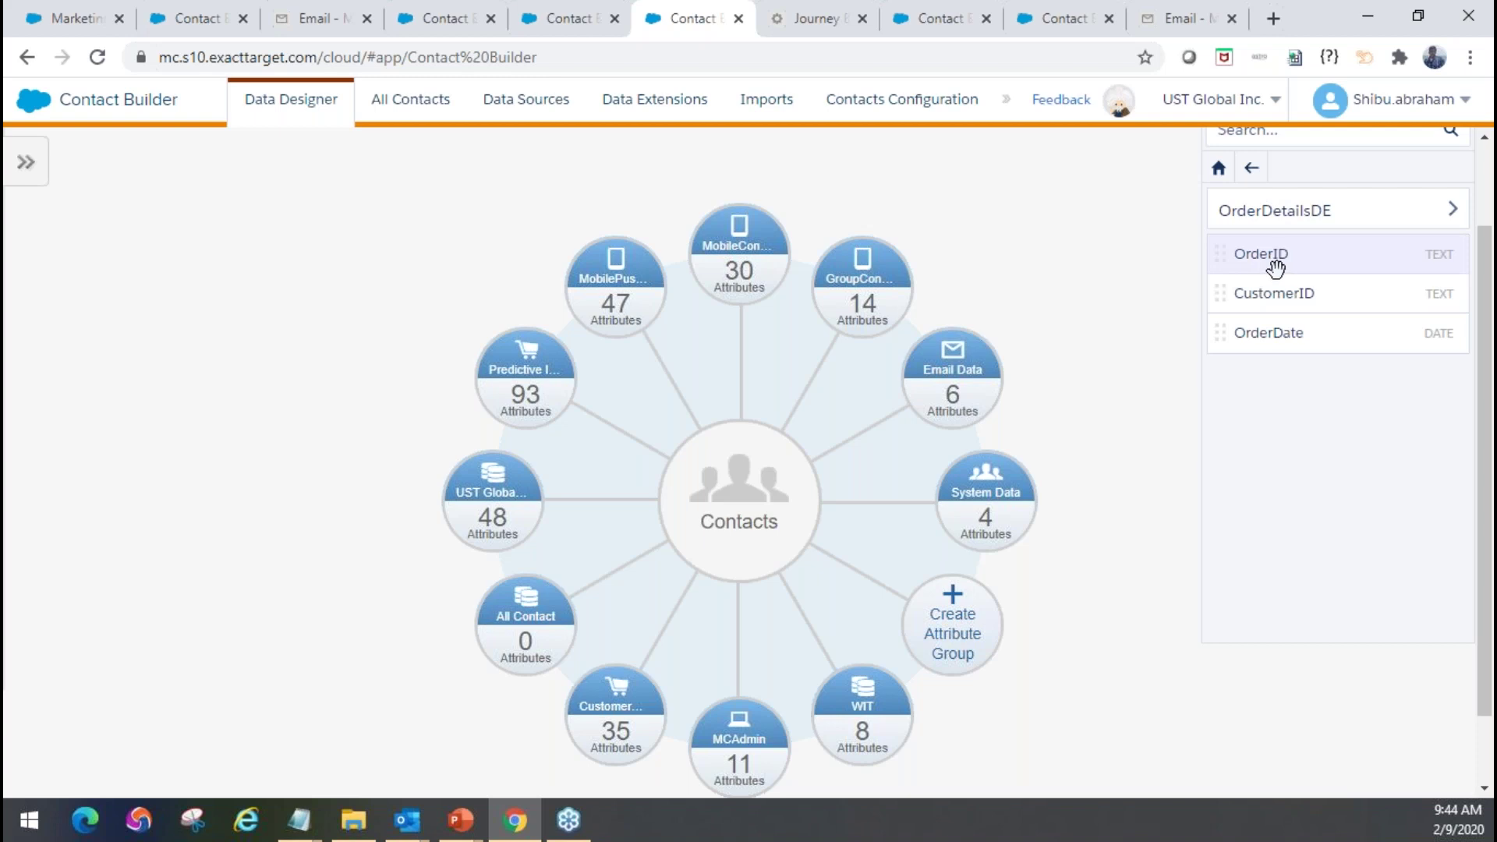
left_click(1218, 167)
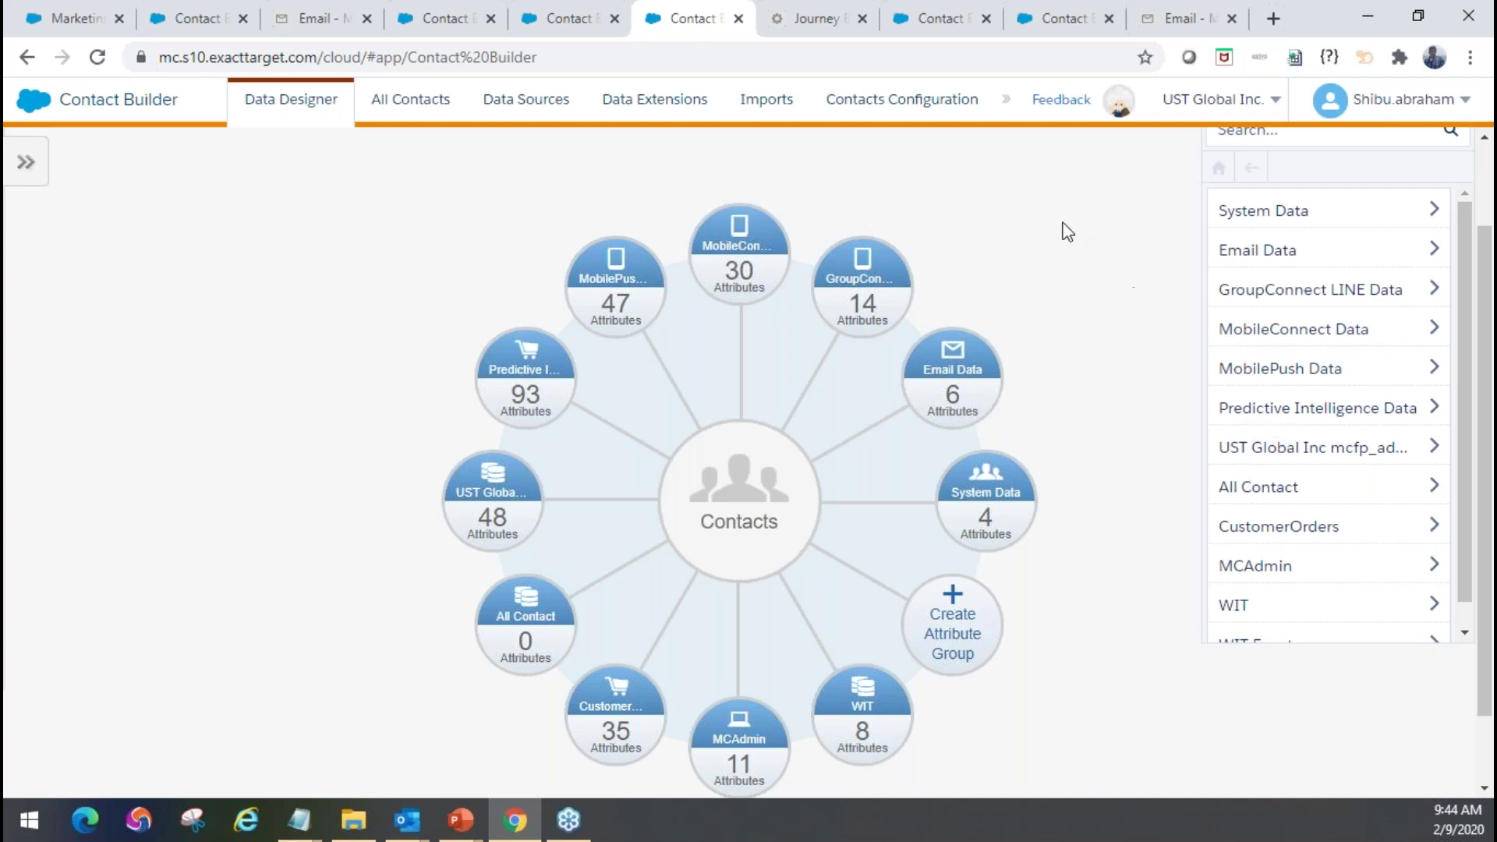
Switch to Journey Builder, reload the Sample JB with Splits Example journey, and open its Decision Split to view the path criteria
left_click(814, 19)
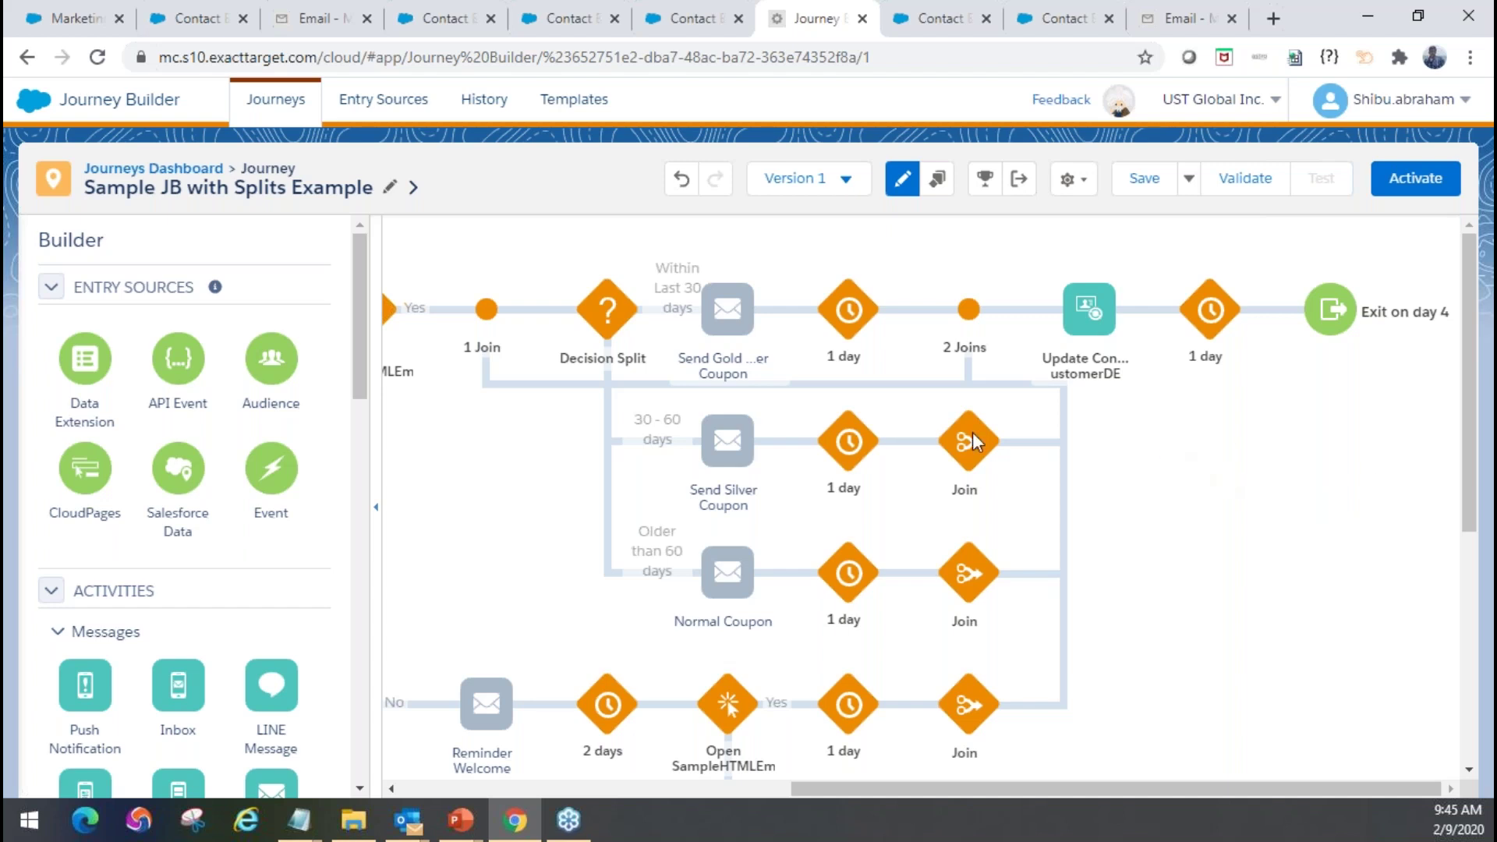
left_click_drag(820, 788, 689, 795)
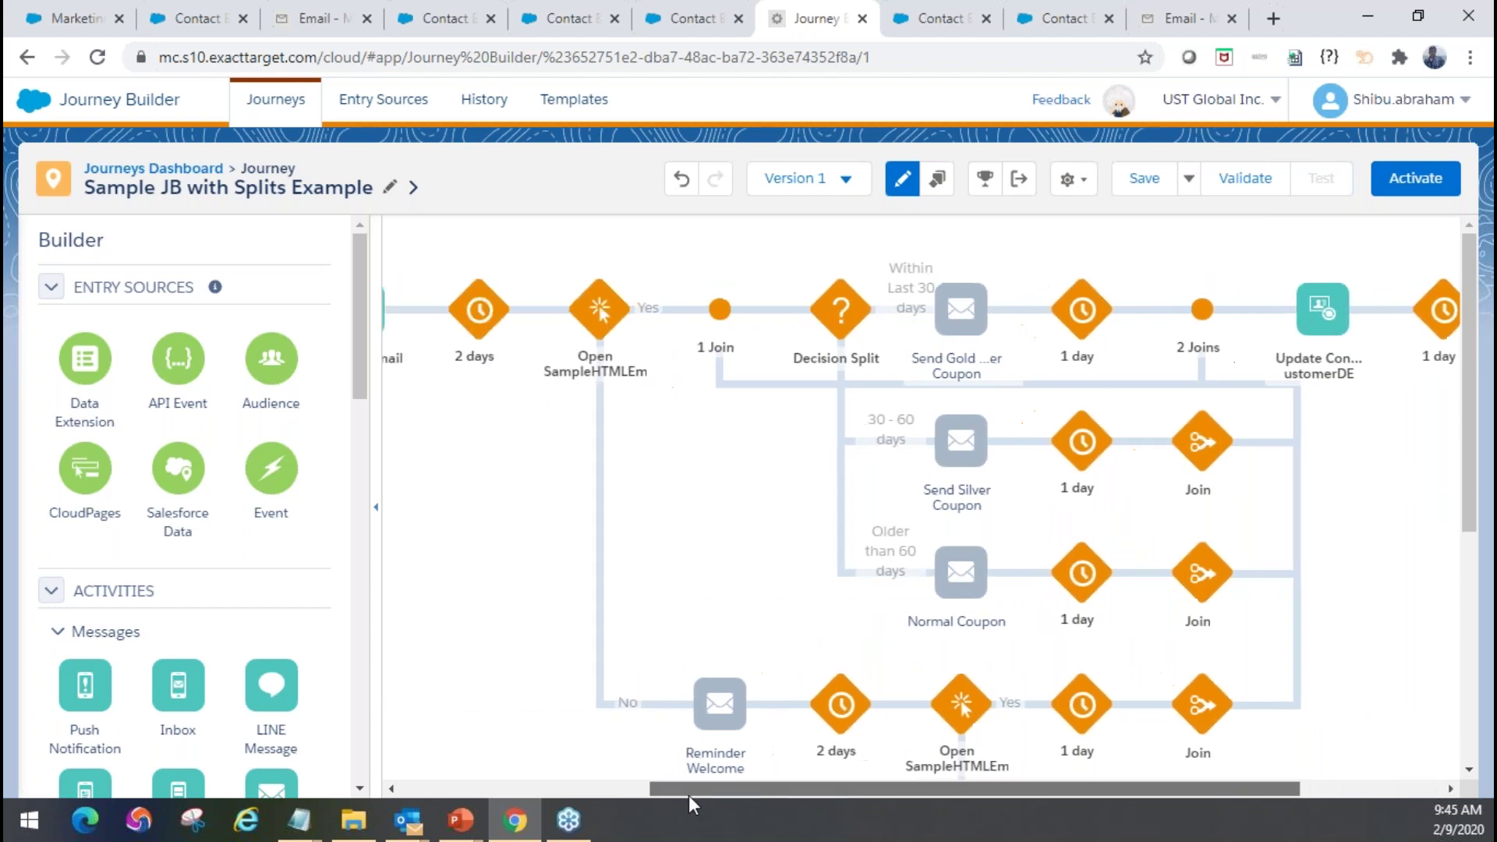
left_click(841, 316)
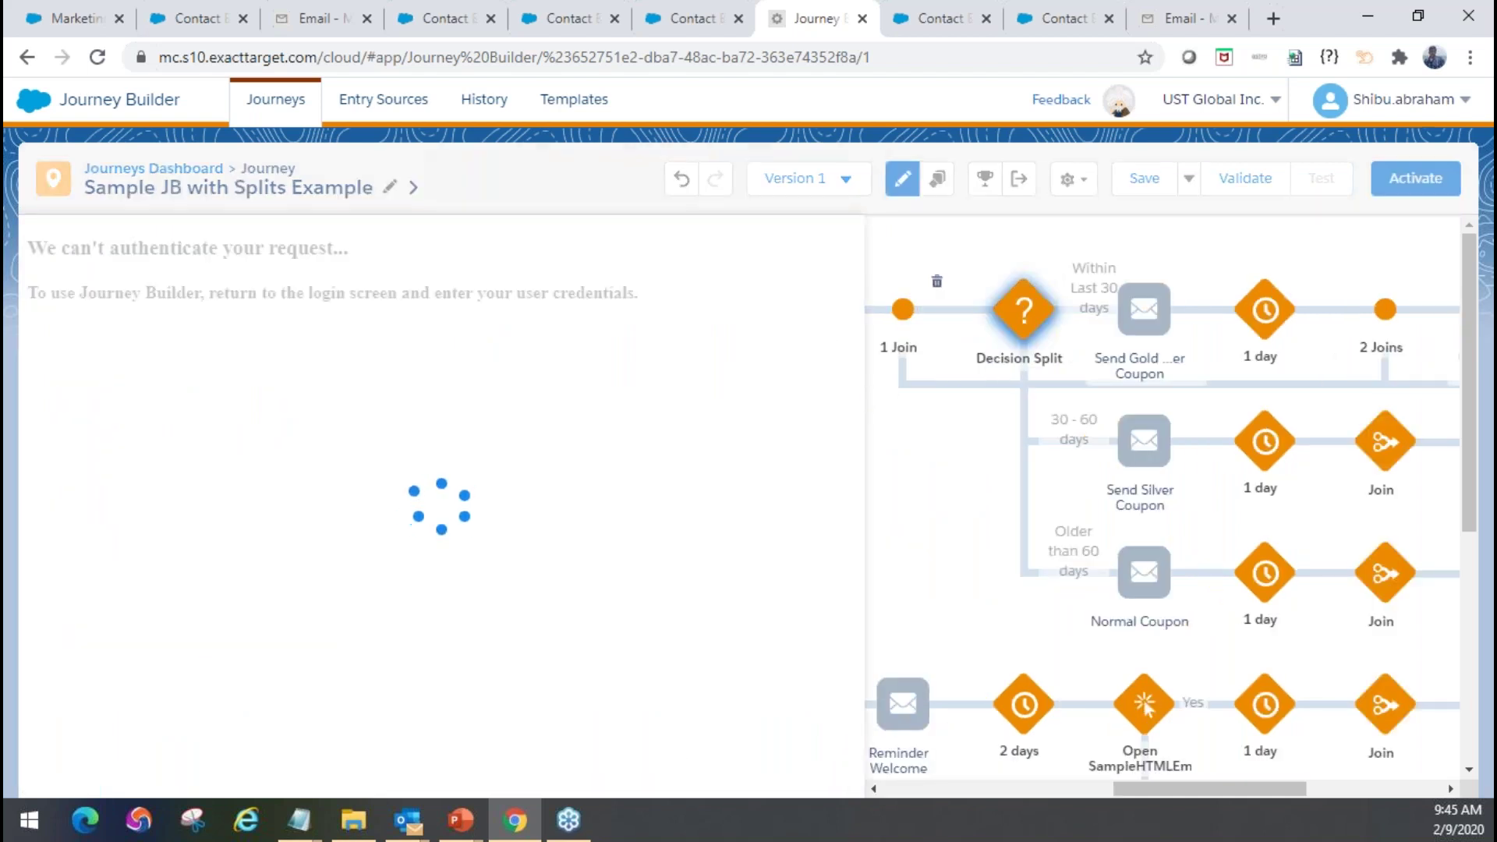
mouse_move(1022, 320)
left_click(97, 57)
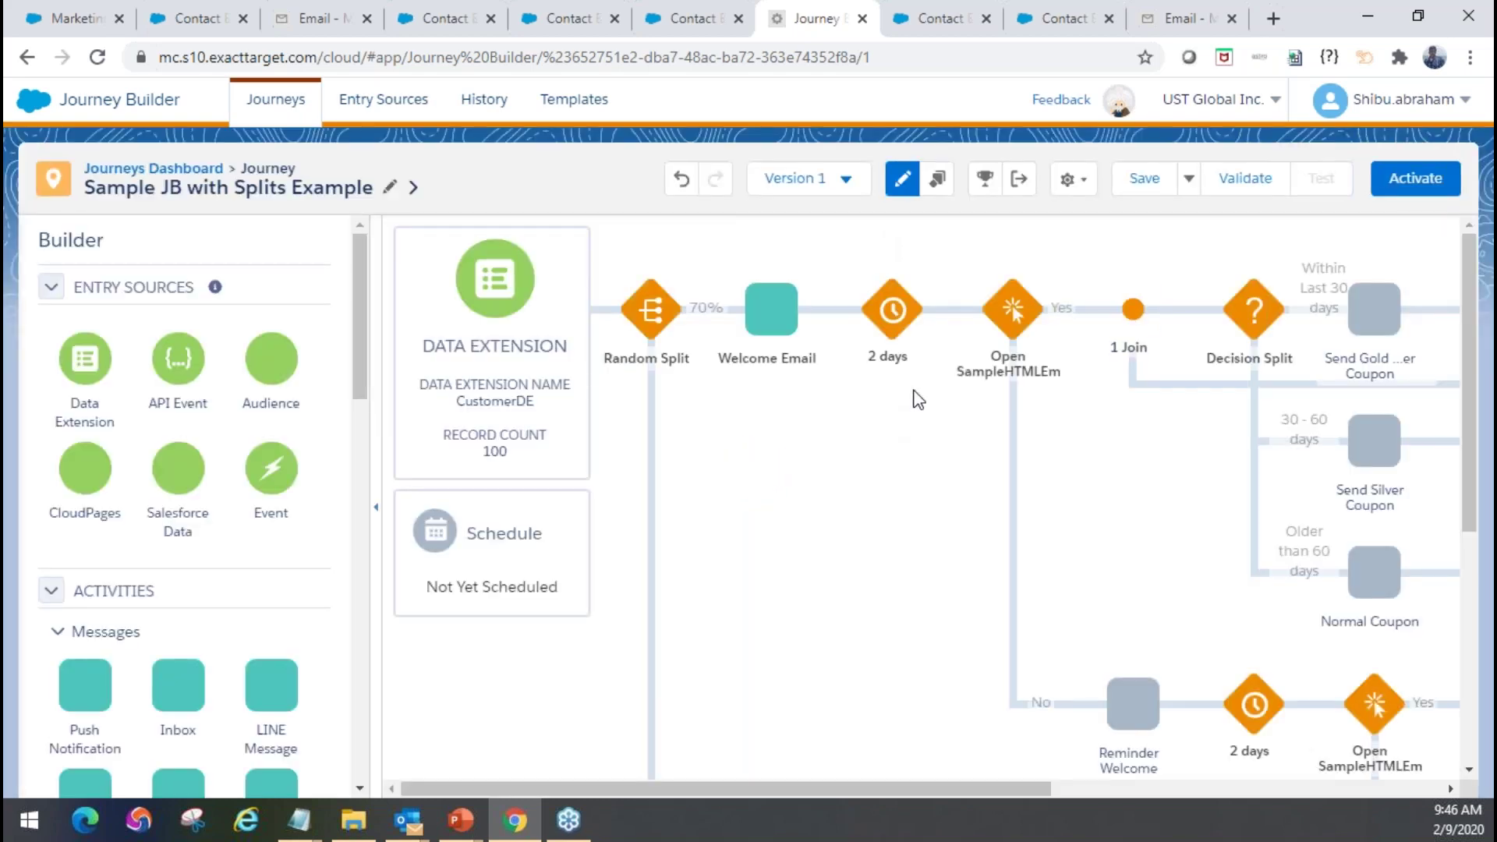
left_click(1255, 318)
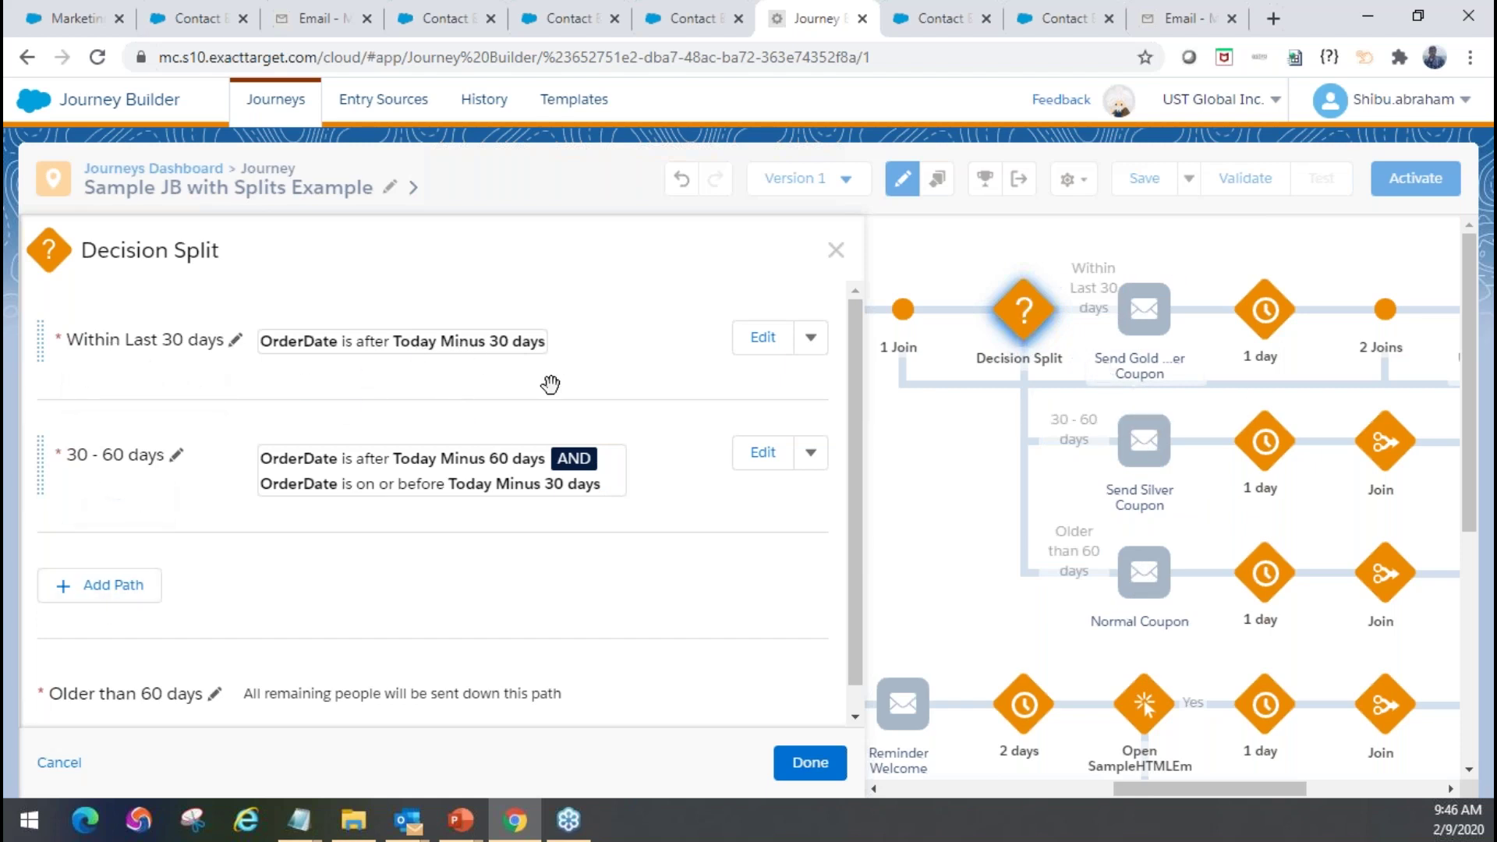
Open the filter criteria of the Within Last 30 days path and browse Contact Data through CustomerOrders to the CustomerDE attributes
left_click(760, 343)
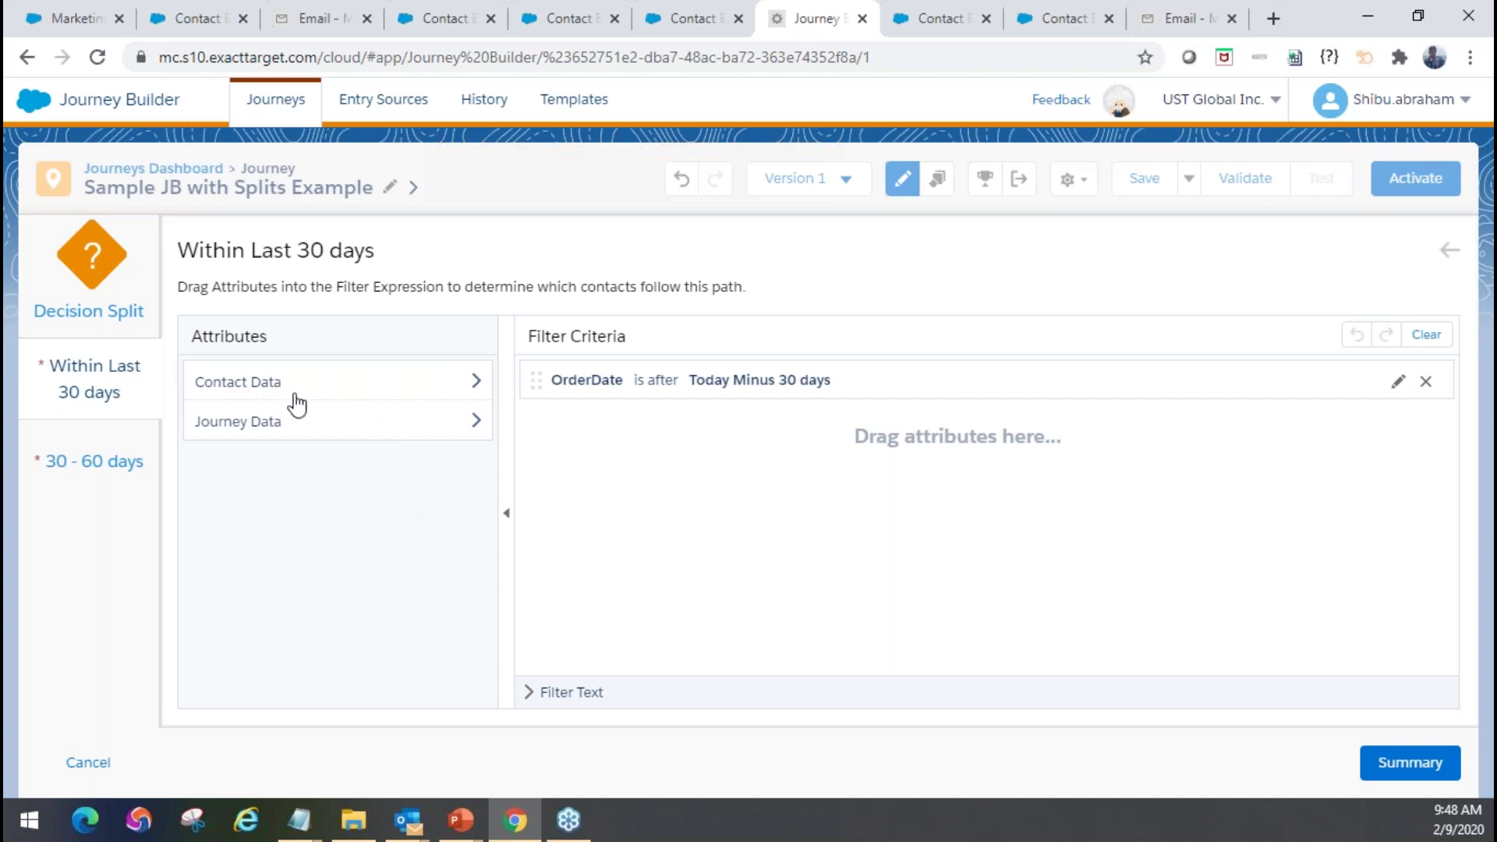
left_click(447, 387)
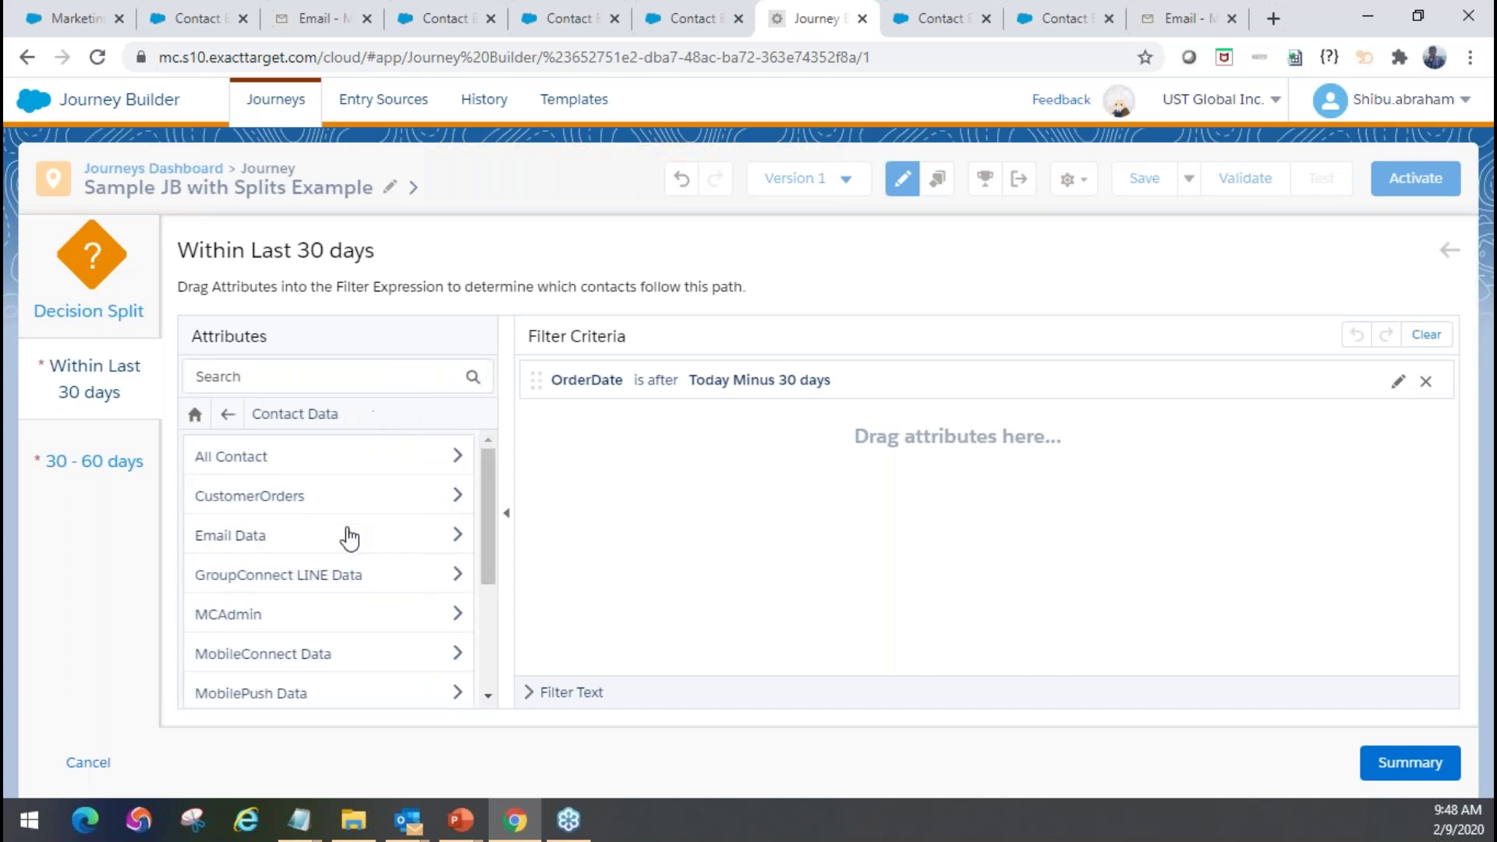
scroll(338, 493, "down", 3)
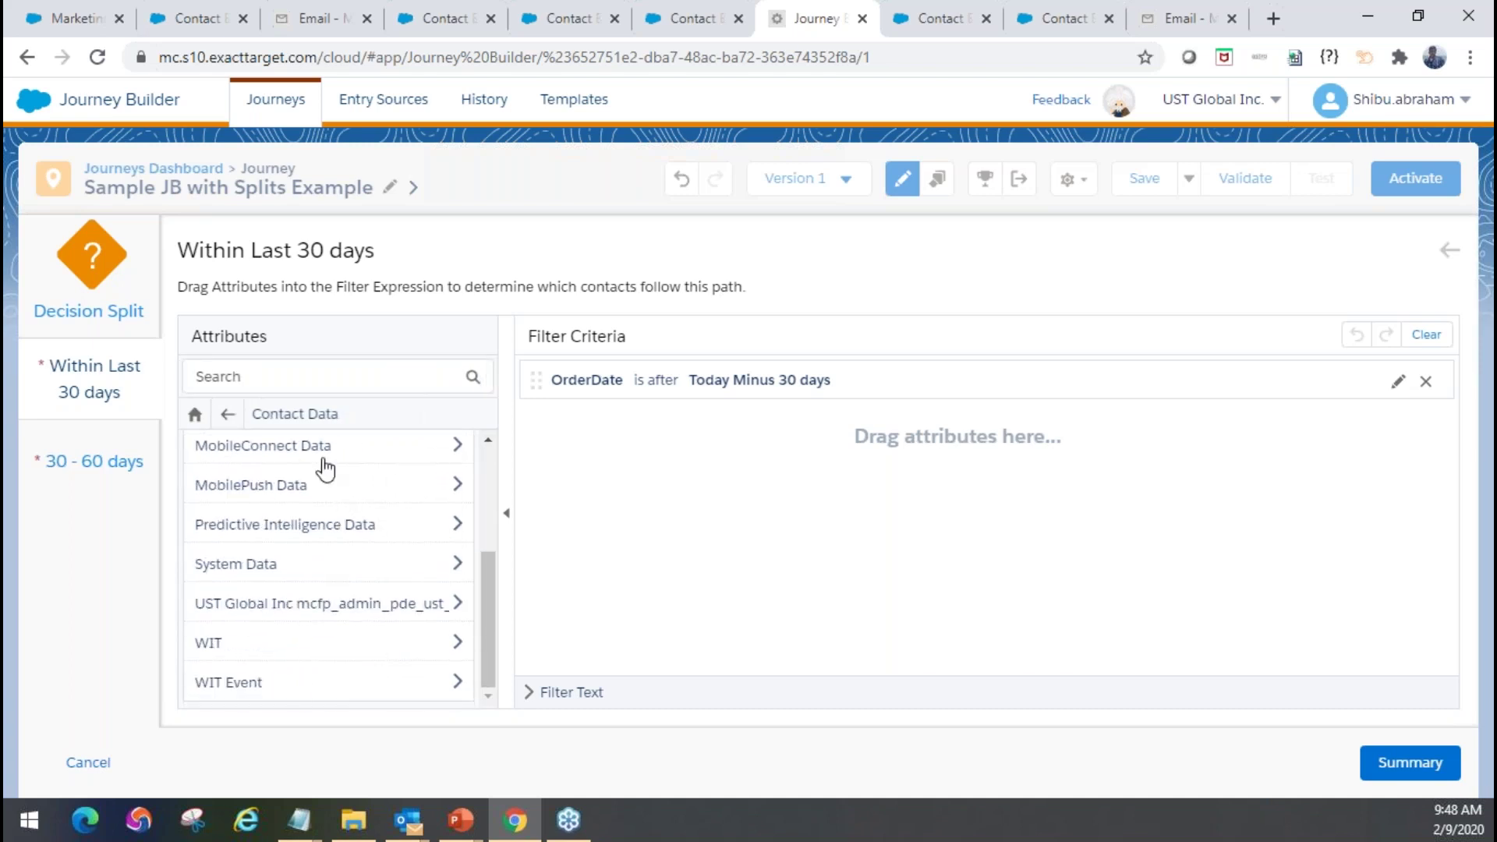
scroll(323, 483, "up", 3)
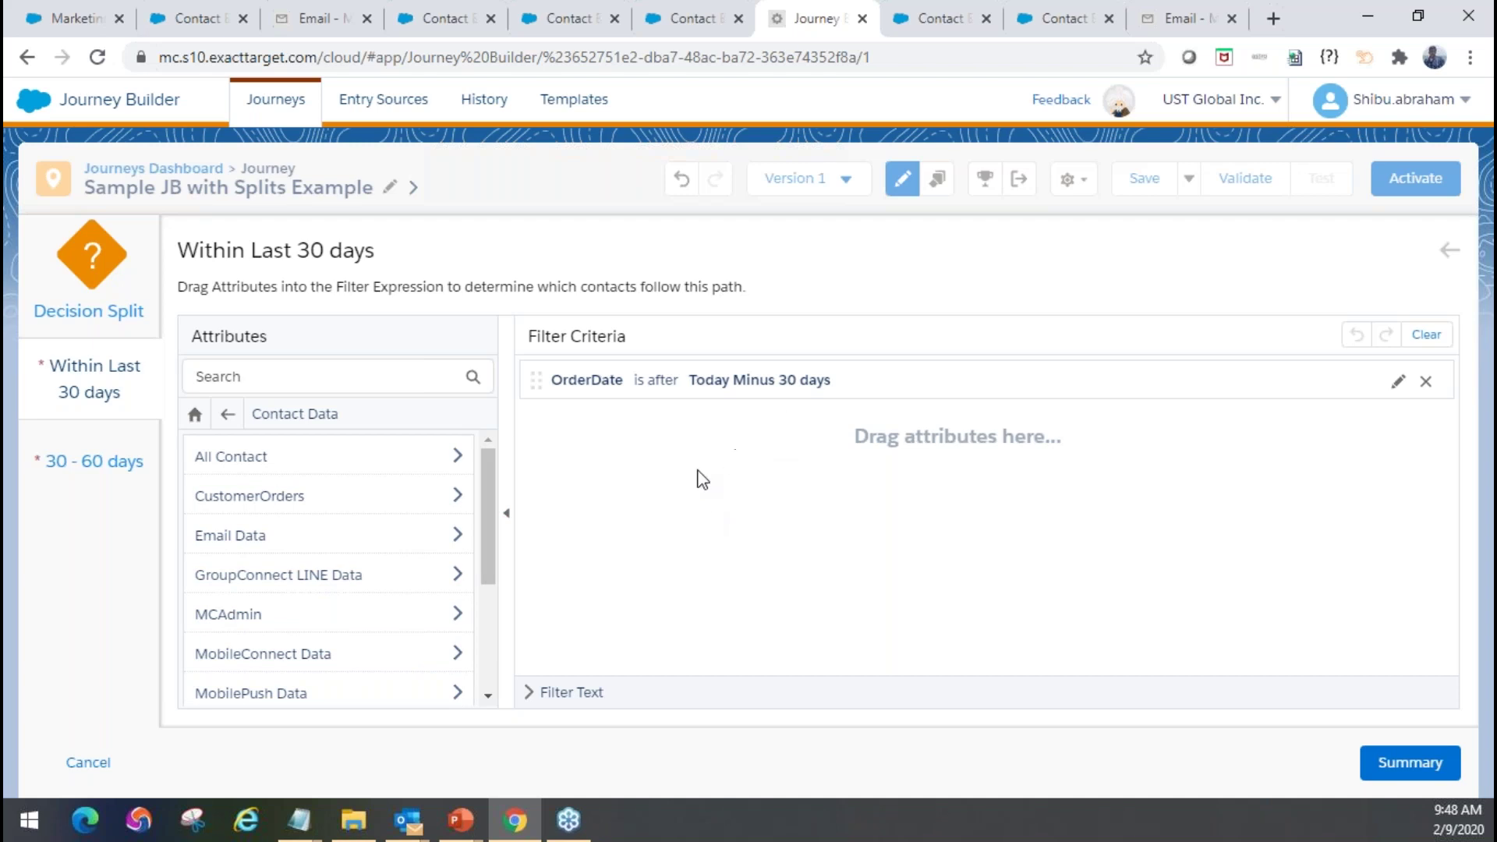
left_click(301, 499)
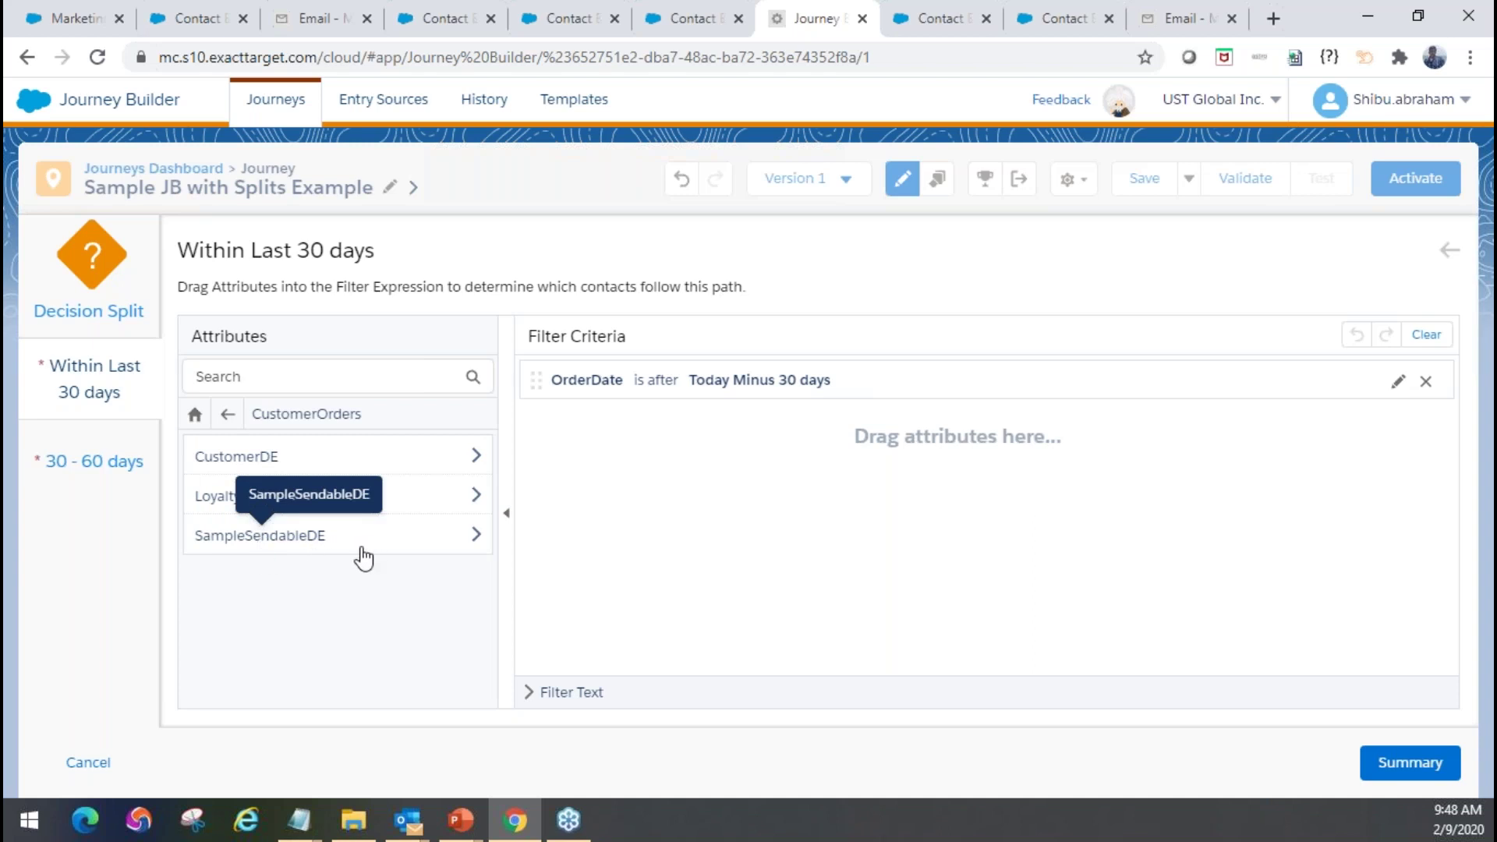
left_click(360, 460)
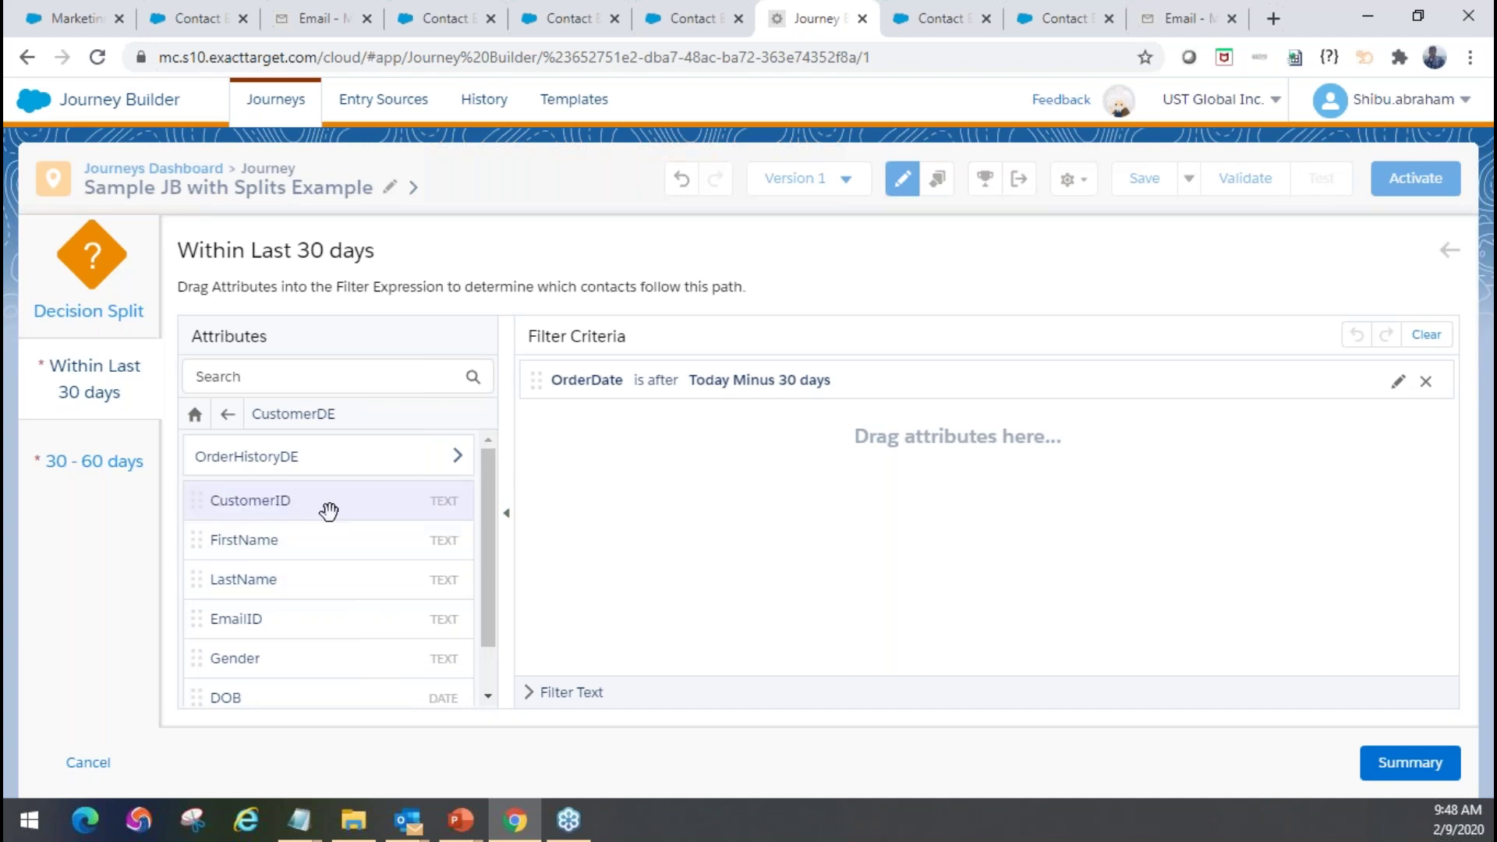
Browse to the OrderHistoryDE attributes and view the attribute path of the OrderDate condition without changing it
left_click(347, 455)
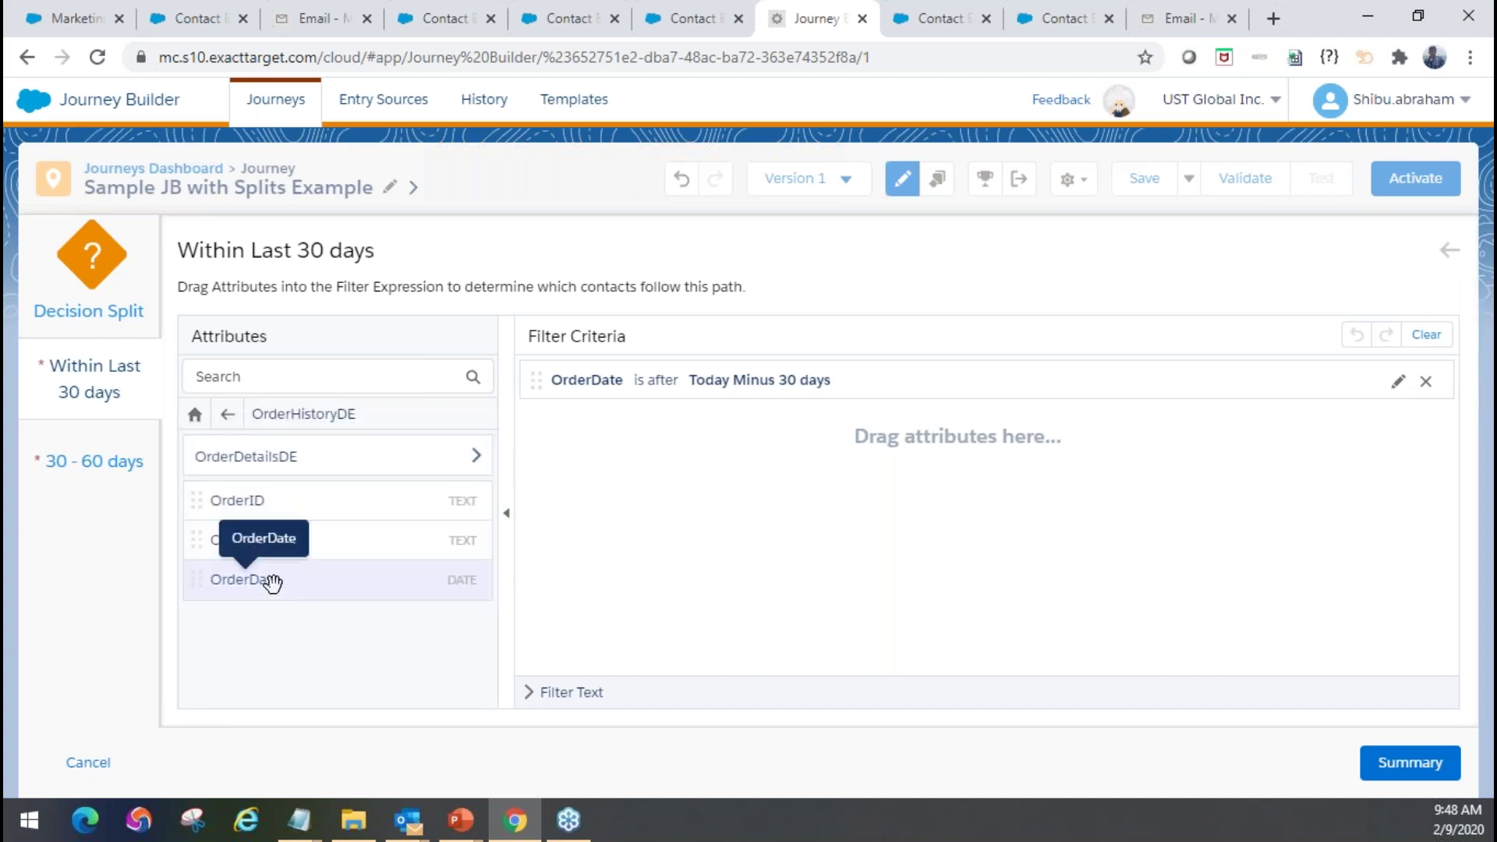
mouse_move(624, 402)
left_click(696, 382)
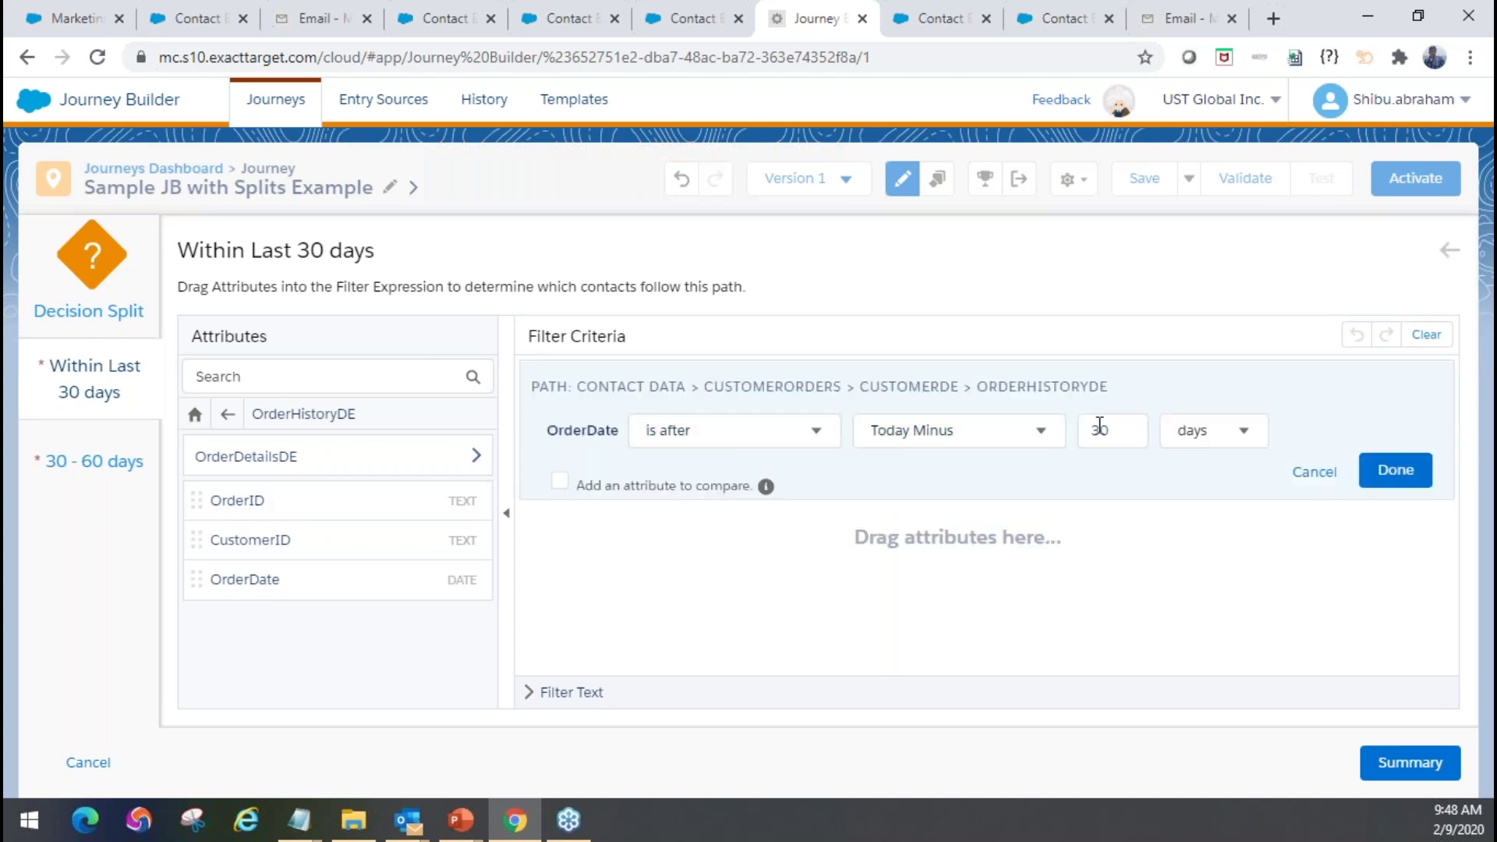
left_click(1313, 471)
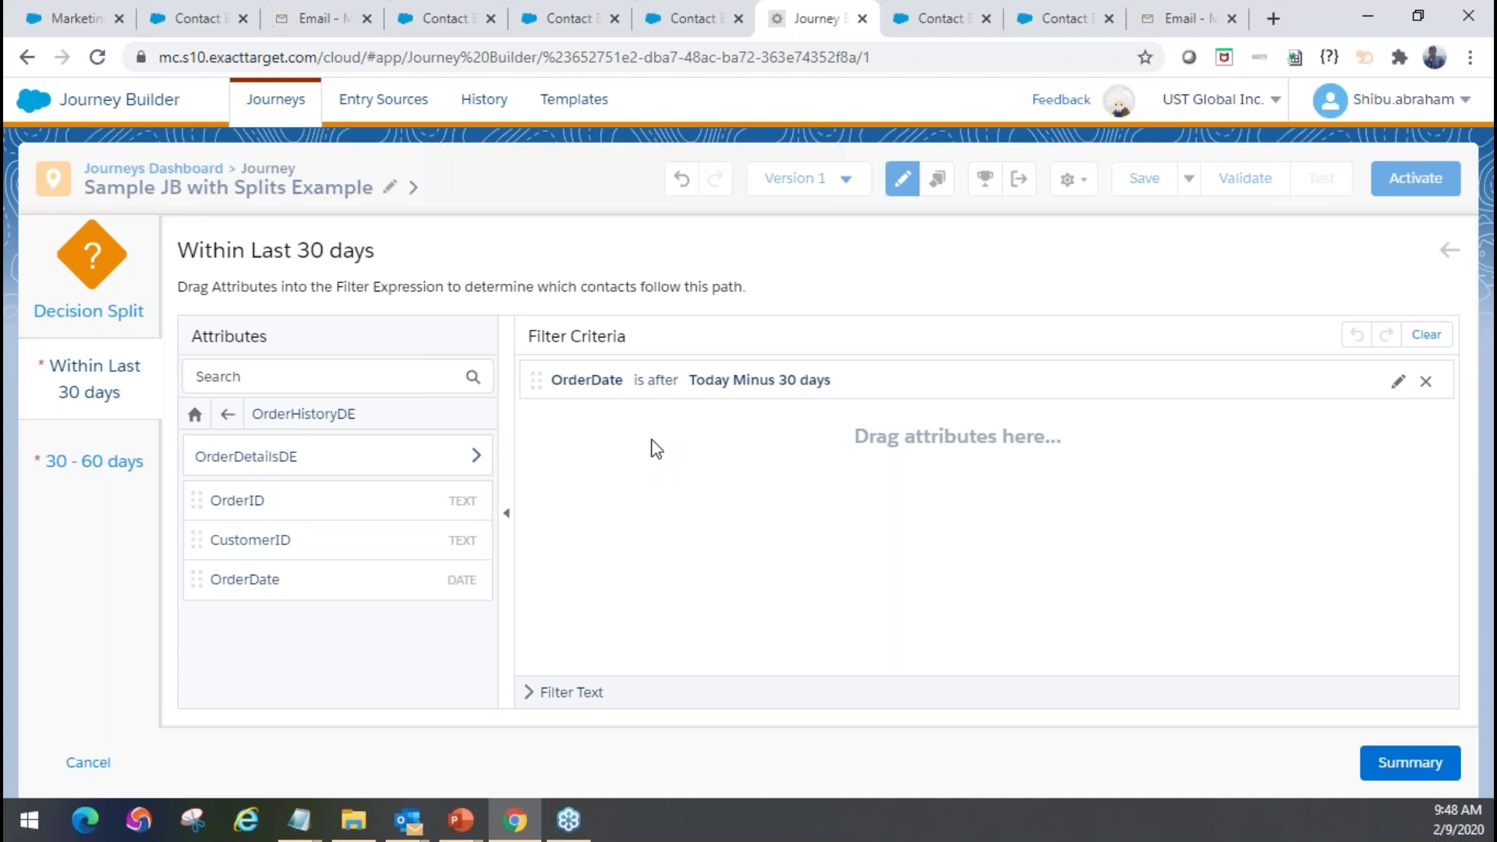
Open the 30 - 60 days path criteria and browse Contact Data through CustomerOrders, CustomerDE and OrderHistoryDE to the OrderDetailsDE attributes
left_click(78, 466)
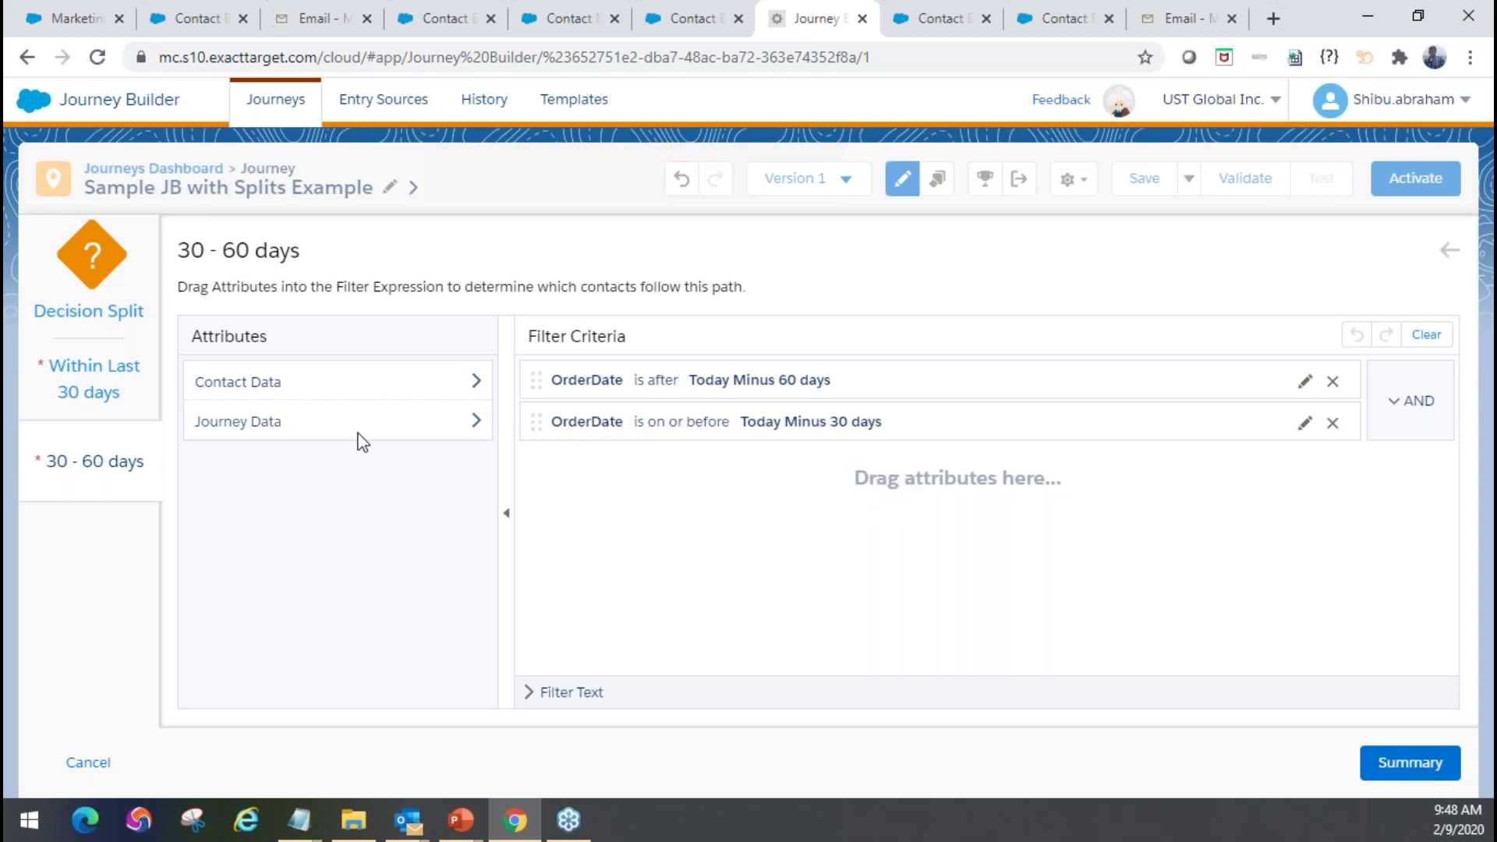
left_click(383, 387)
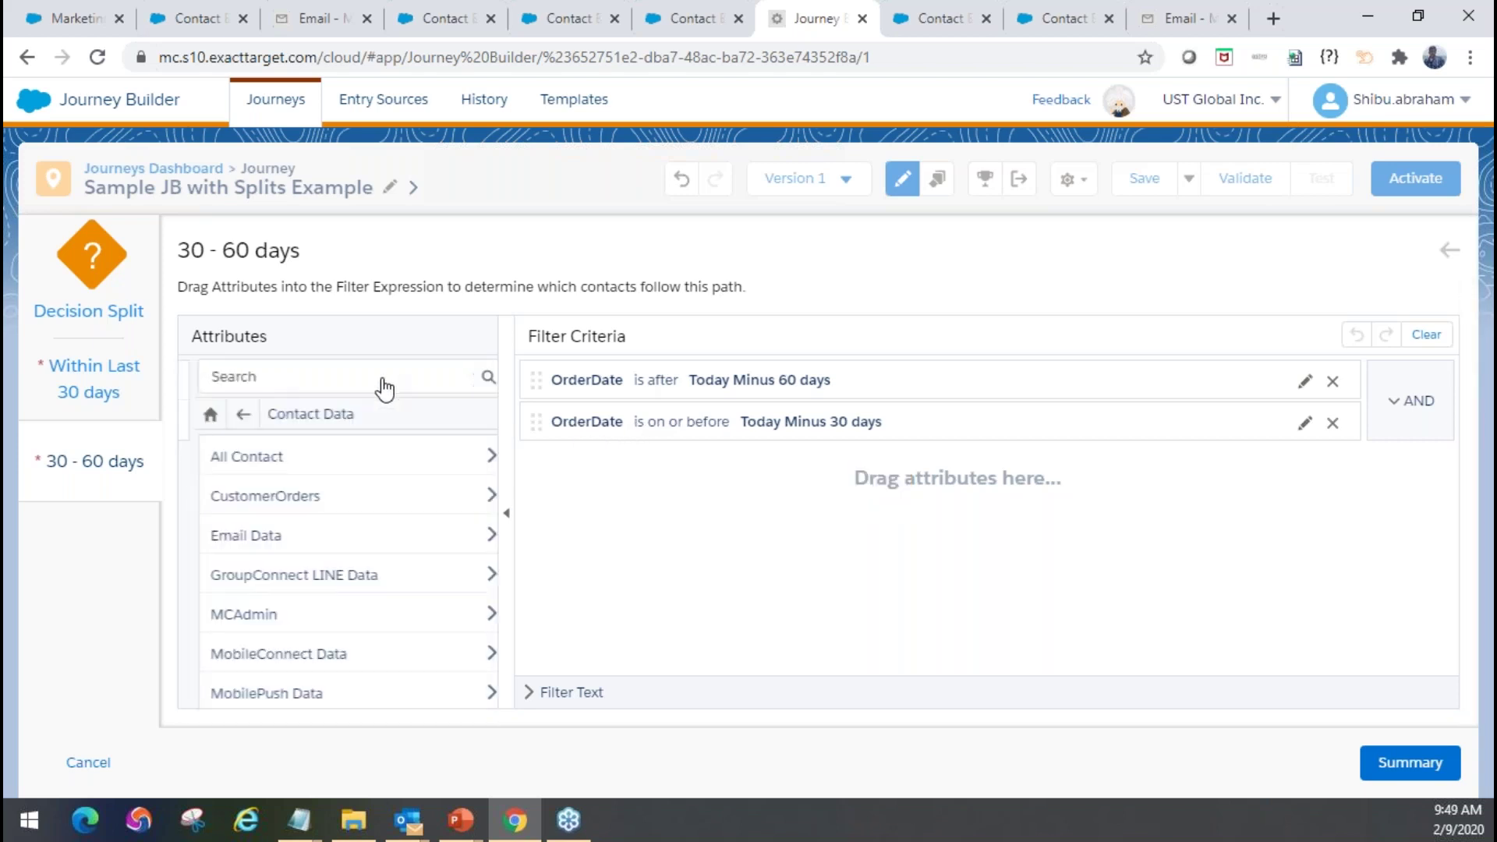
left_click(300, 497)
left_click(321, 460)
left_click(349, 476)
left_click(312, 464)
Try adding ProductID from OrderDetailsDE to the 30 - 60 days filter criteria, and discard the changes to the Decision Split
left_click_drag(302, 542, 647, 477)
left_click(769, 468)
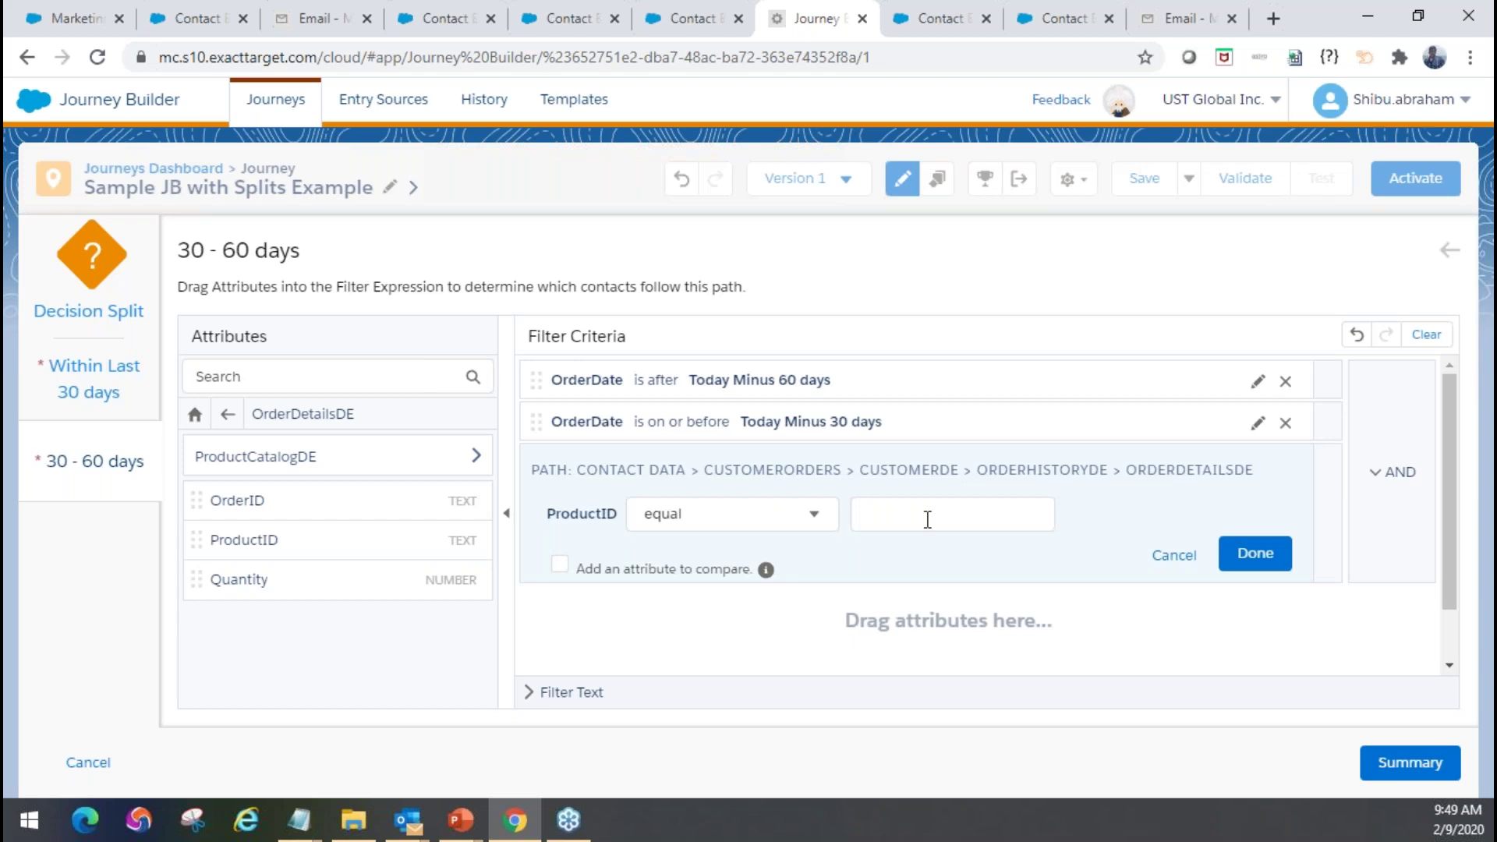
left_click(1187, 558)
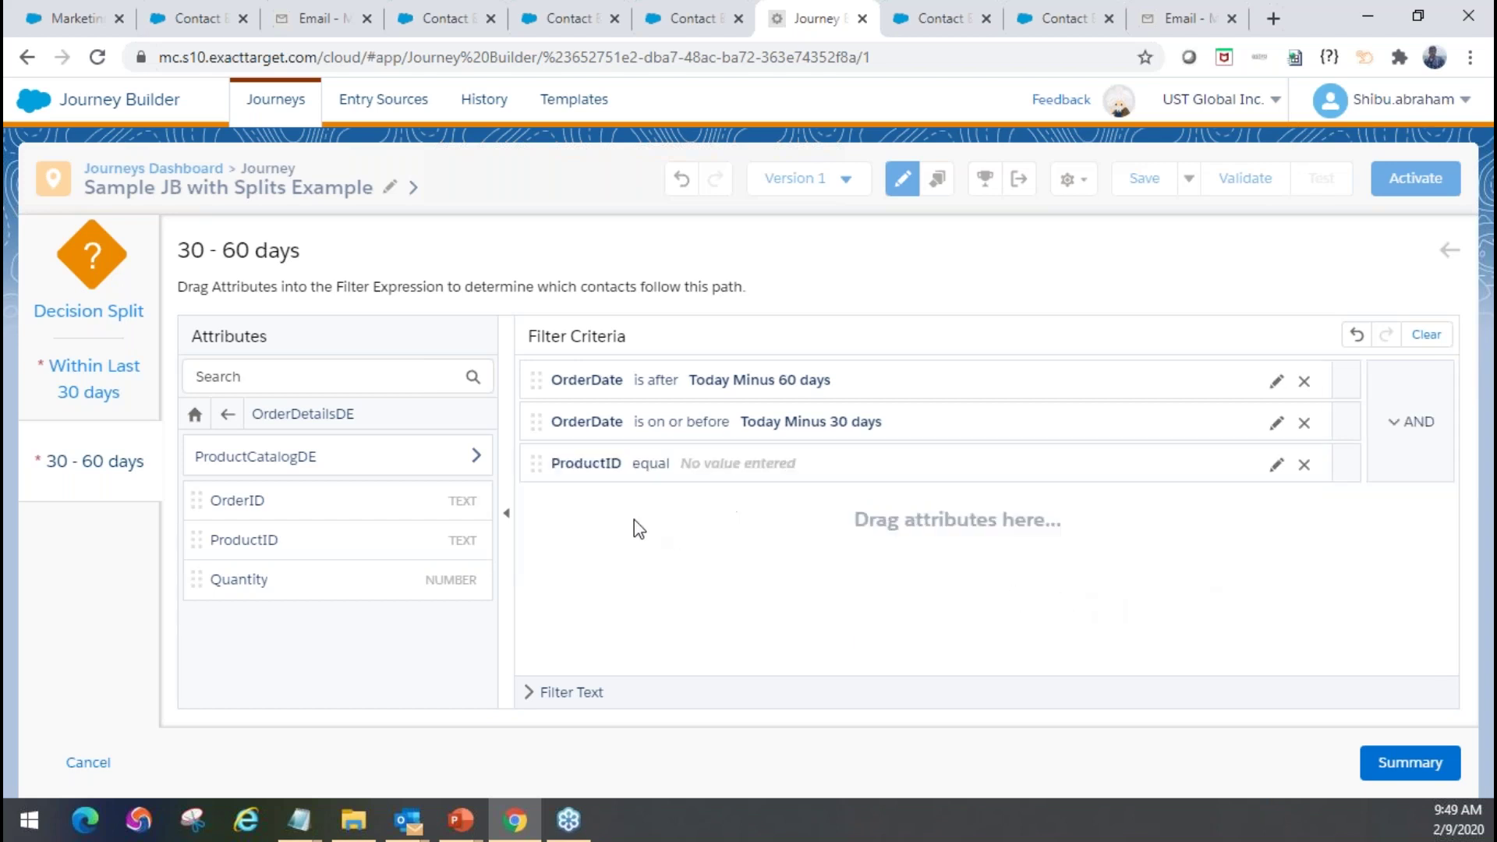
left_click(1303, 464)
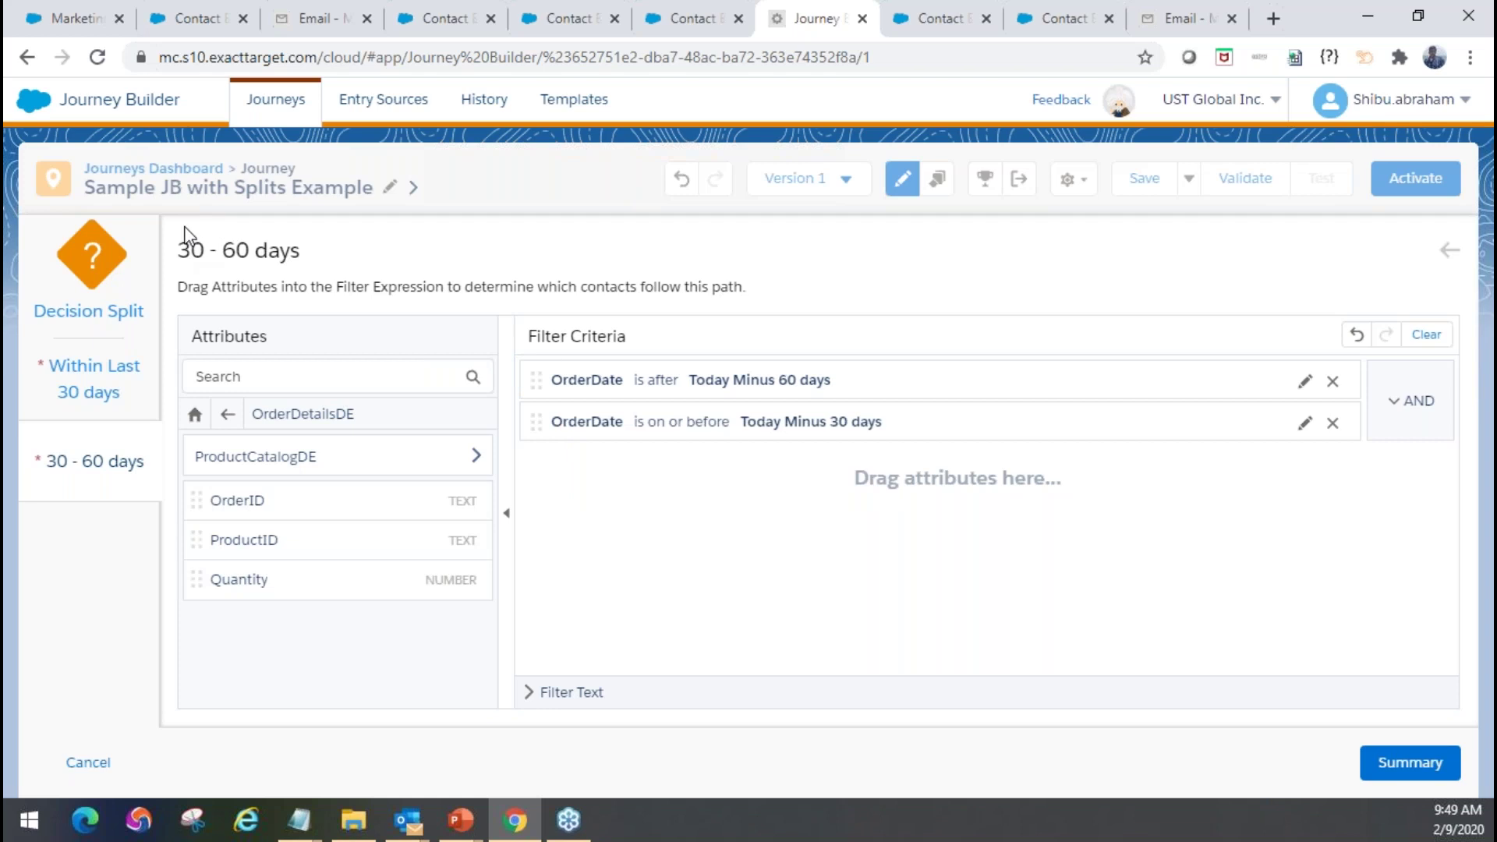
left_click(92, 762)
left_click(1399, 474)
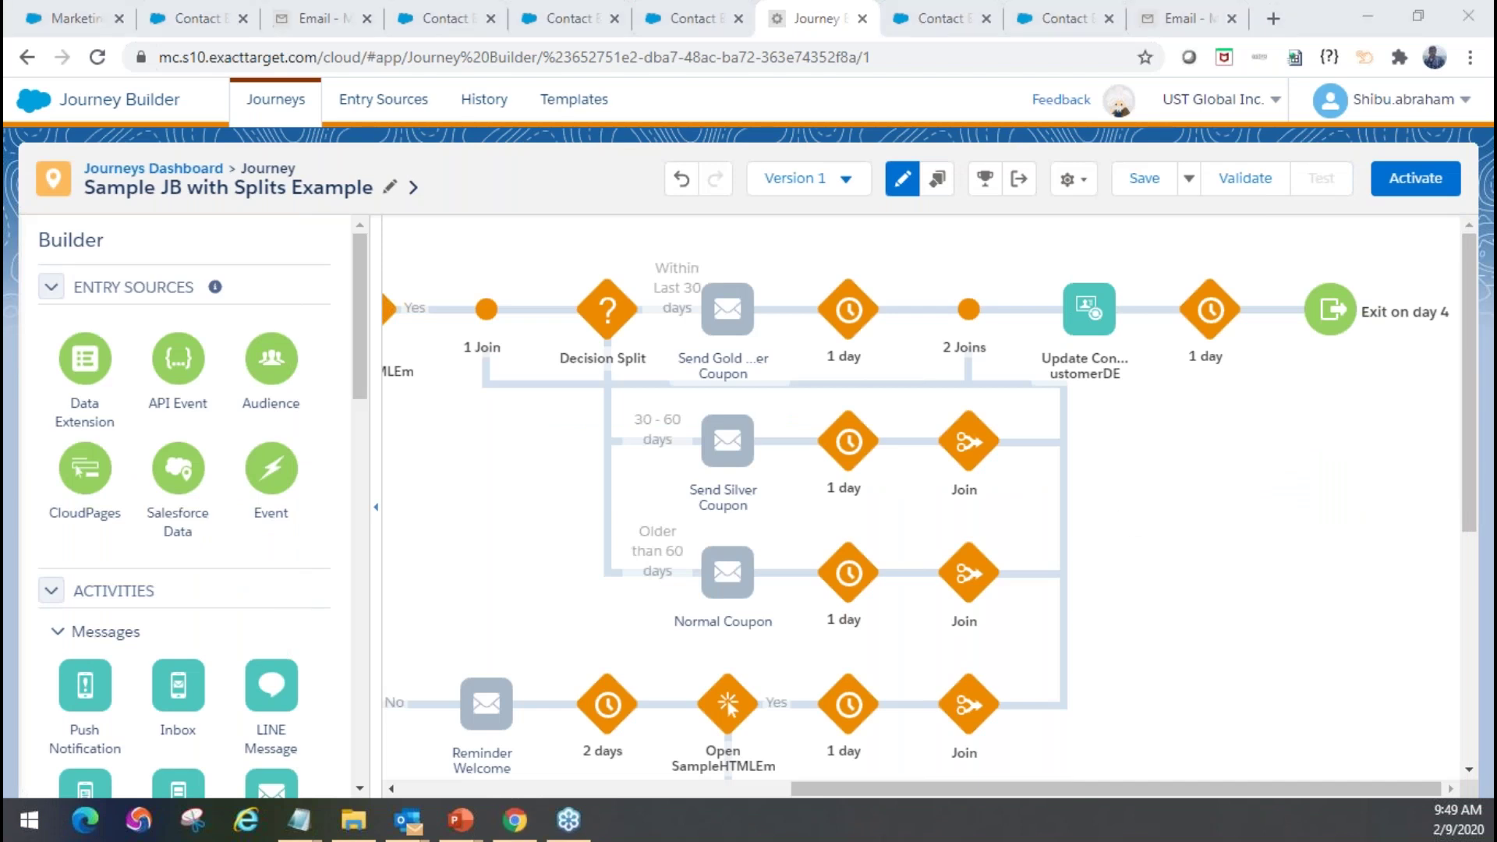
key("alt+Tab")
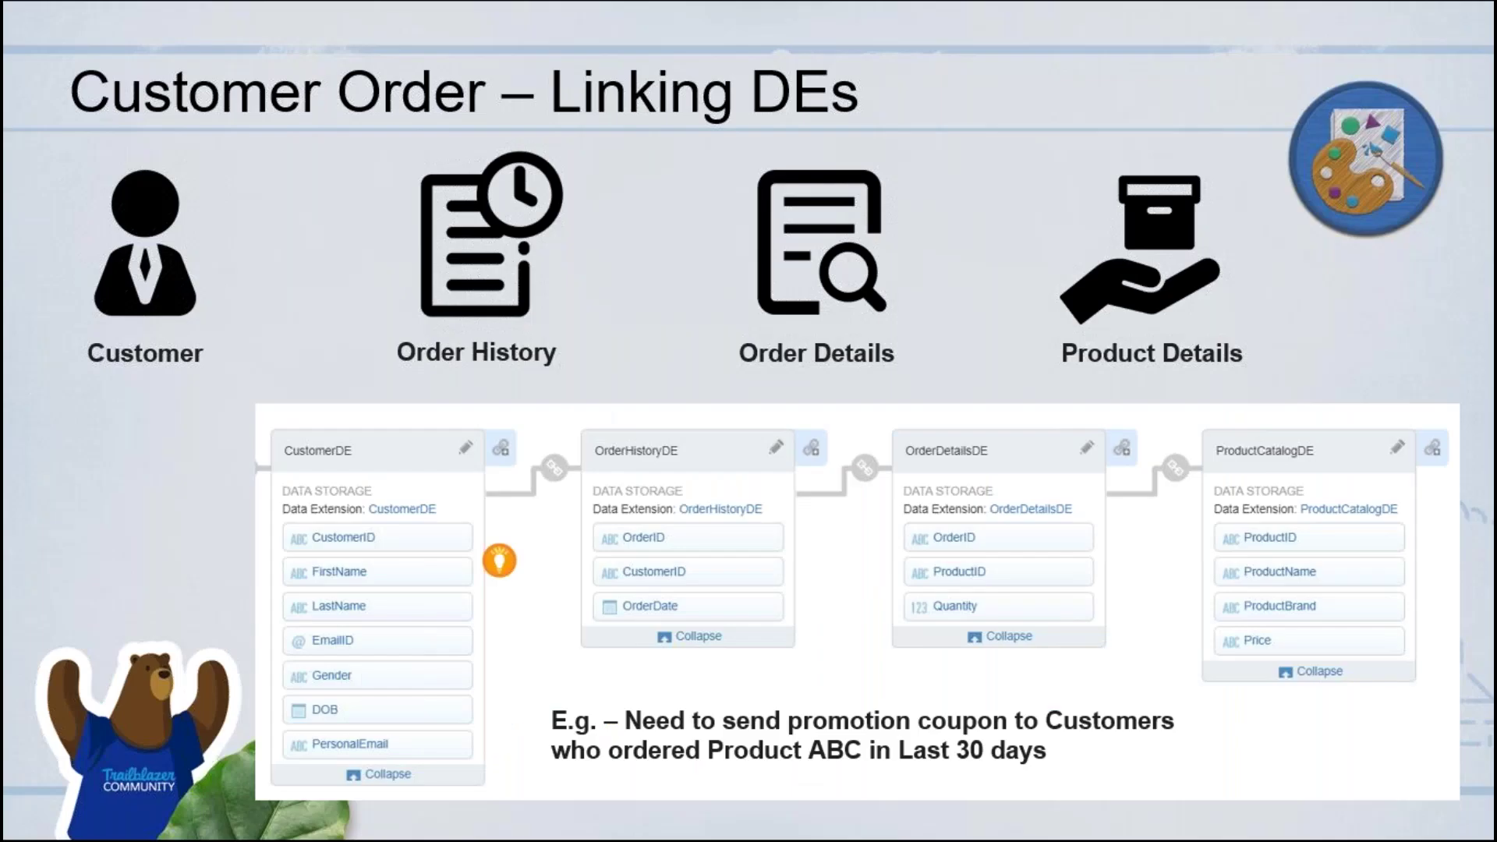
left_click(434, 323)
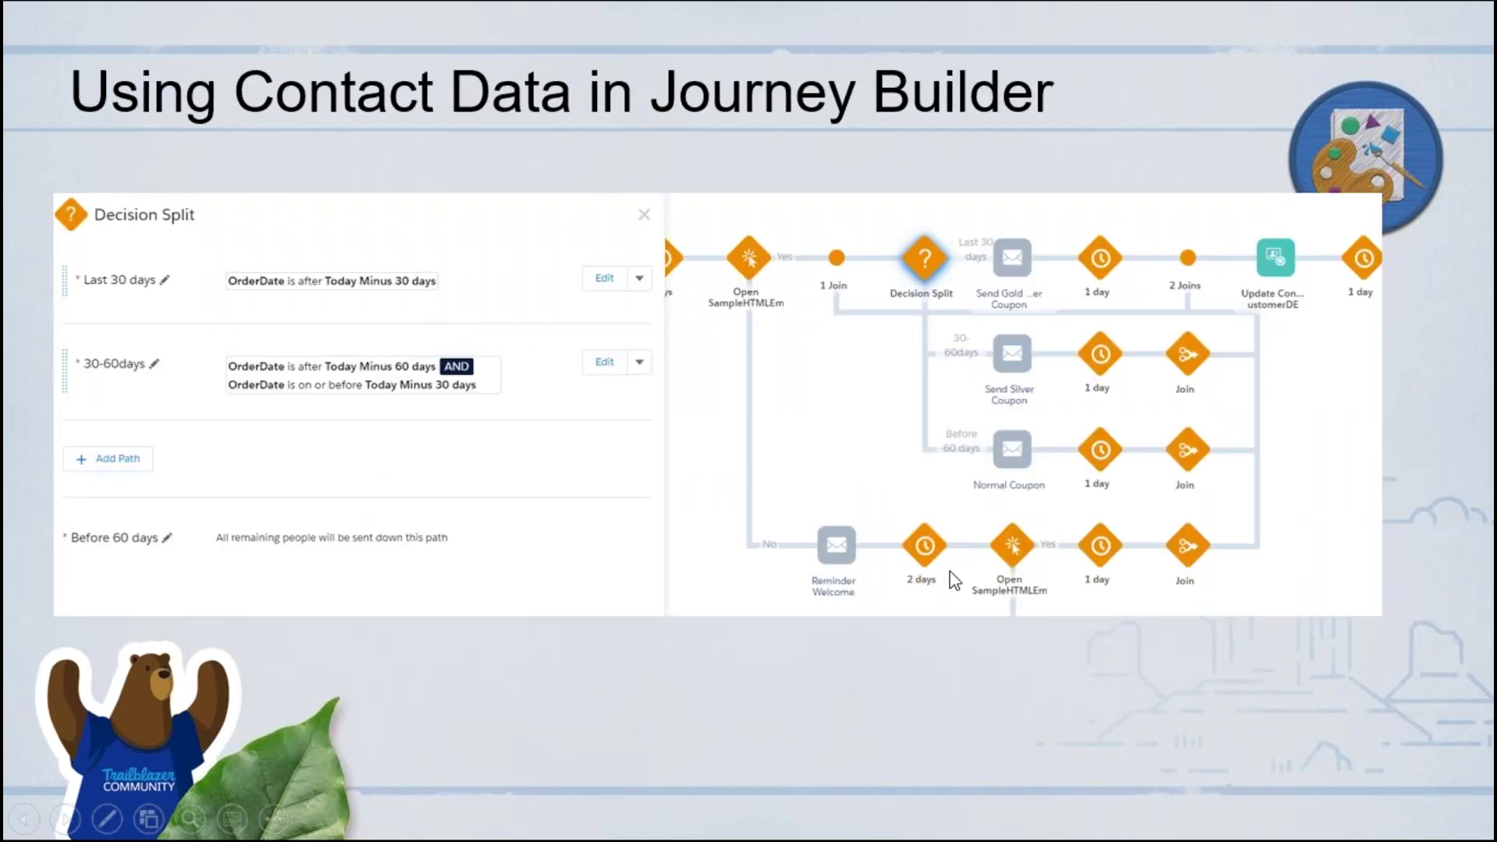
left_click(842, 652)
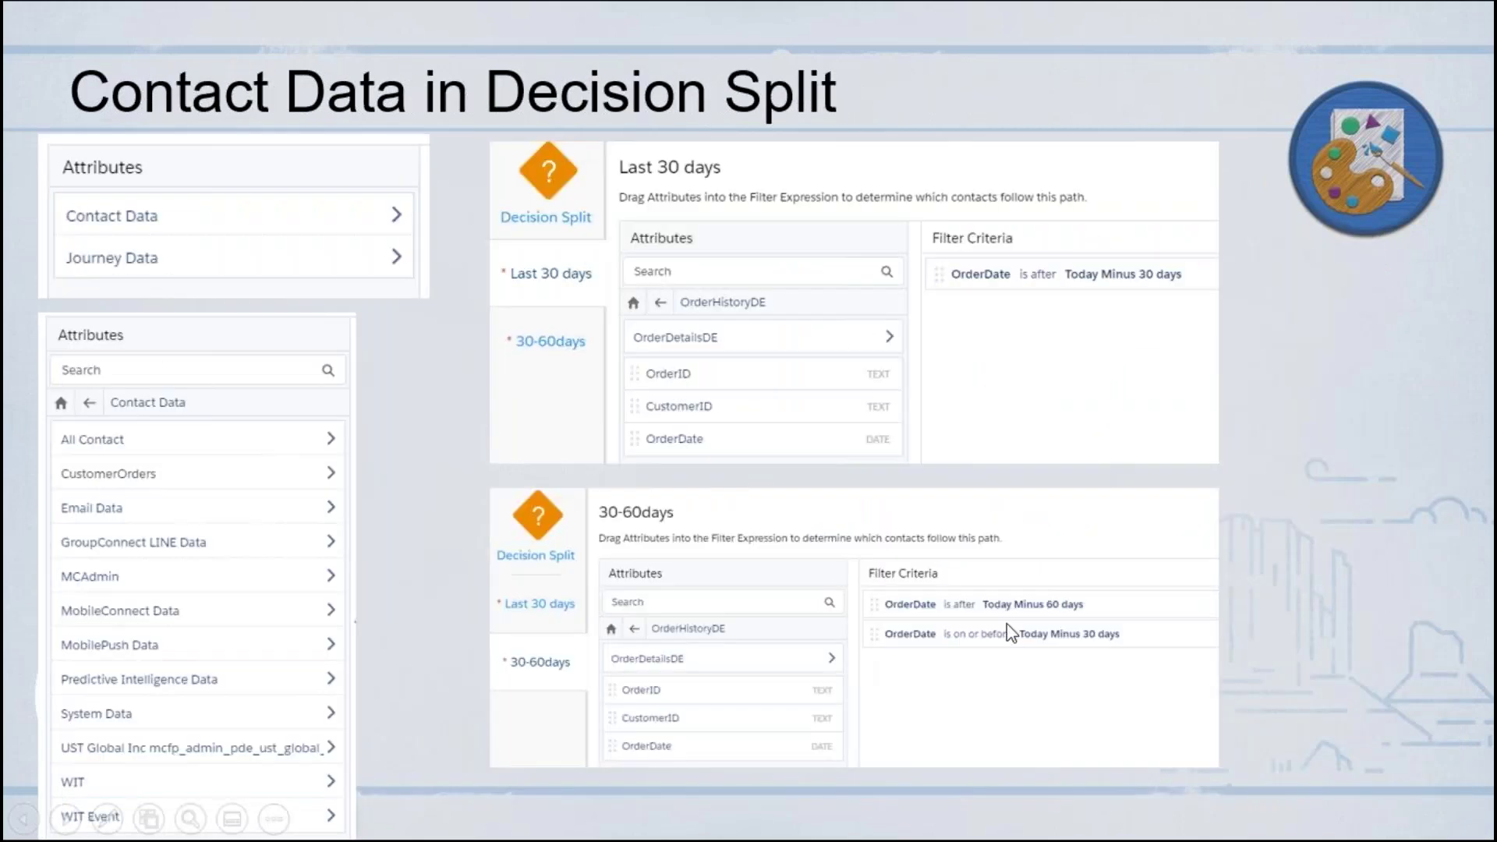